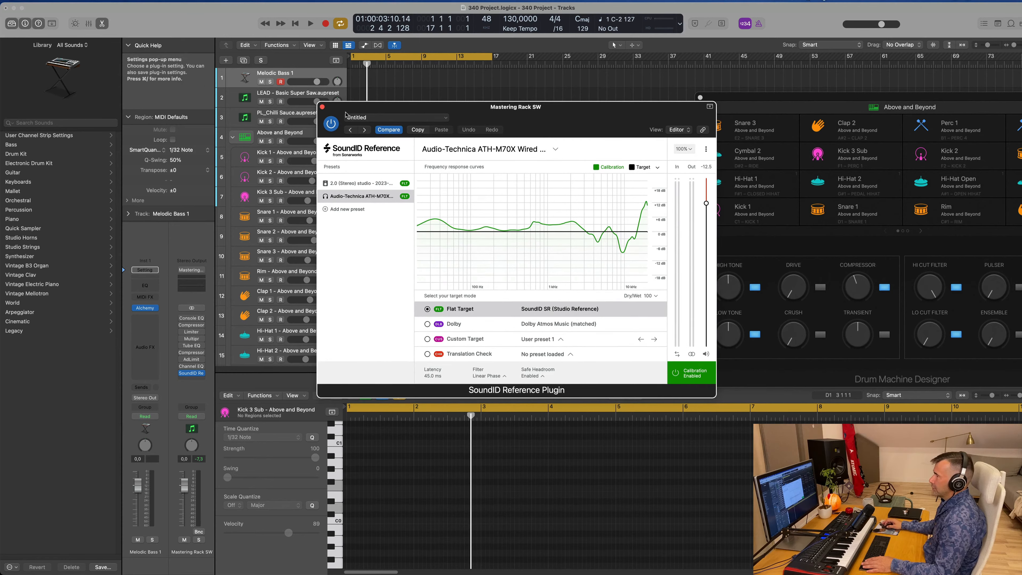
- Close the SoundID Reference plug-in window and play the drum loop from the start of the project
click(322, 106)
key(Return)
key(space)
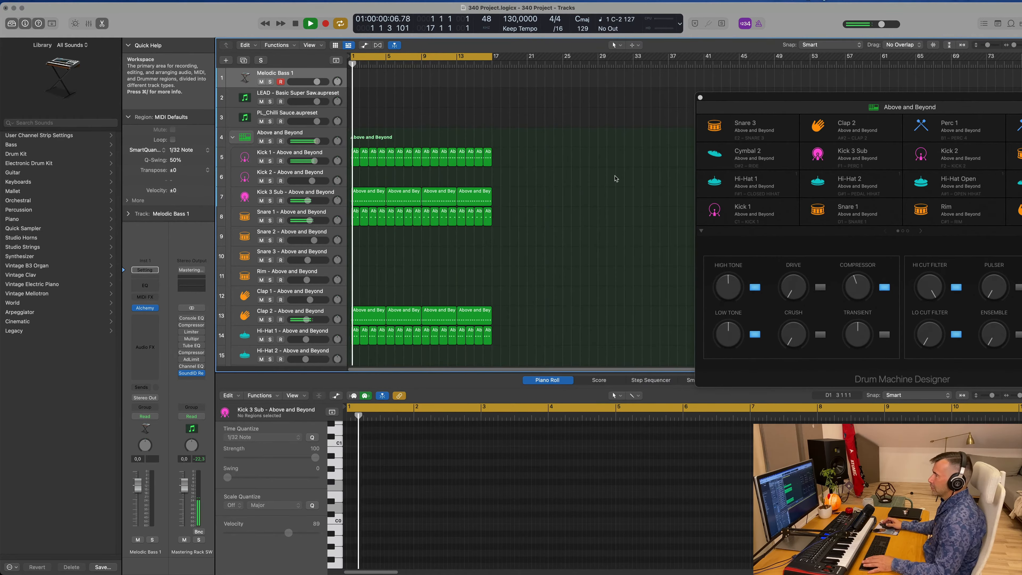
key(space)
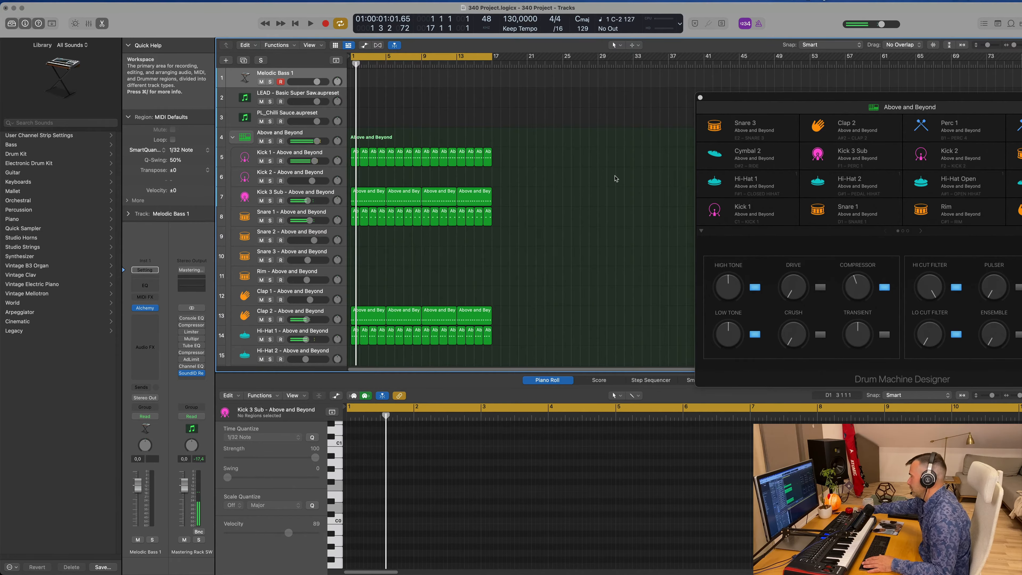
key(Return)
key(space)
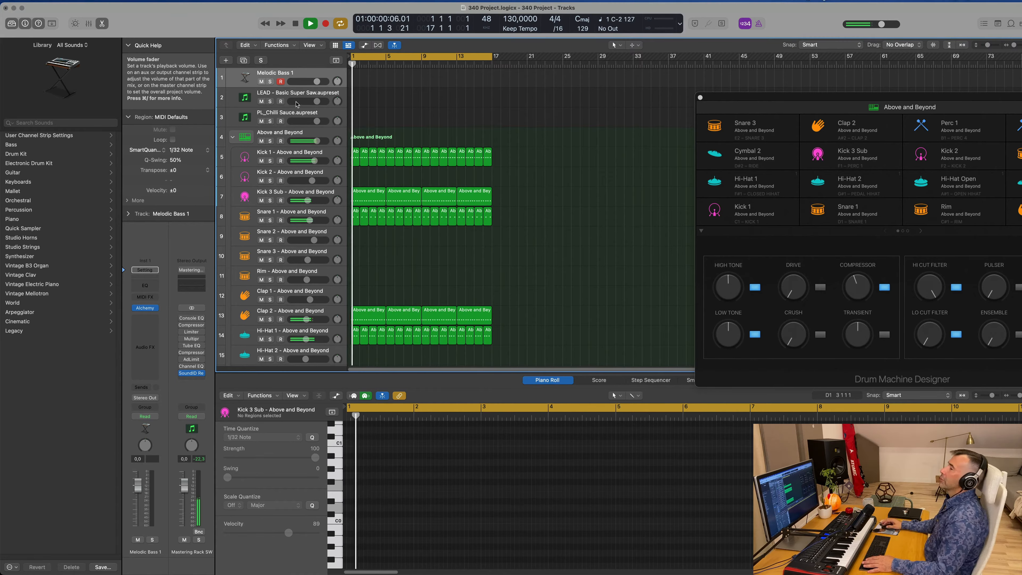
- Audition the drum parts by soloing Kick 1, Kick 3 Sub, Snare 1, Clap 2 and Hi-Hat 1 cumulatively, and clear all solos
click(270, 161)
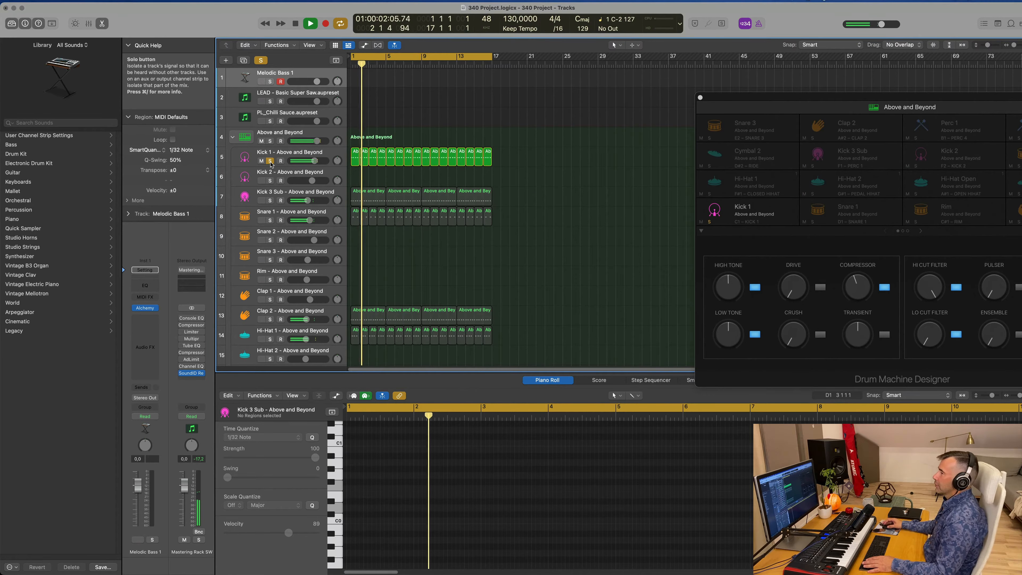
click(327, 159)
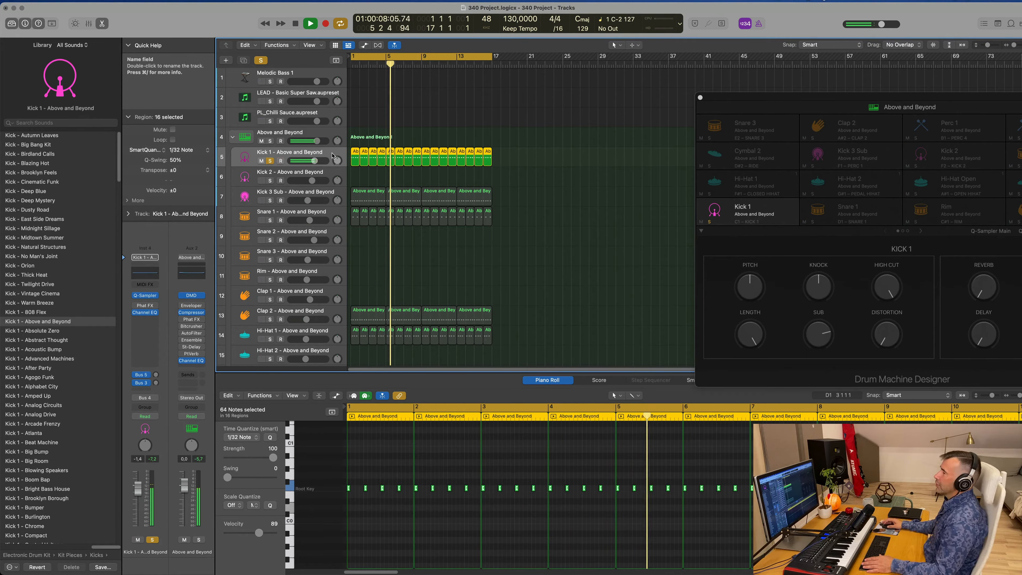
click(270, 201)
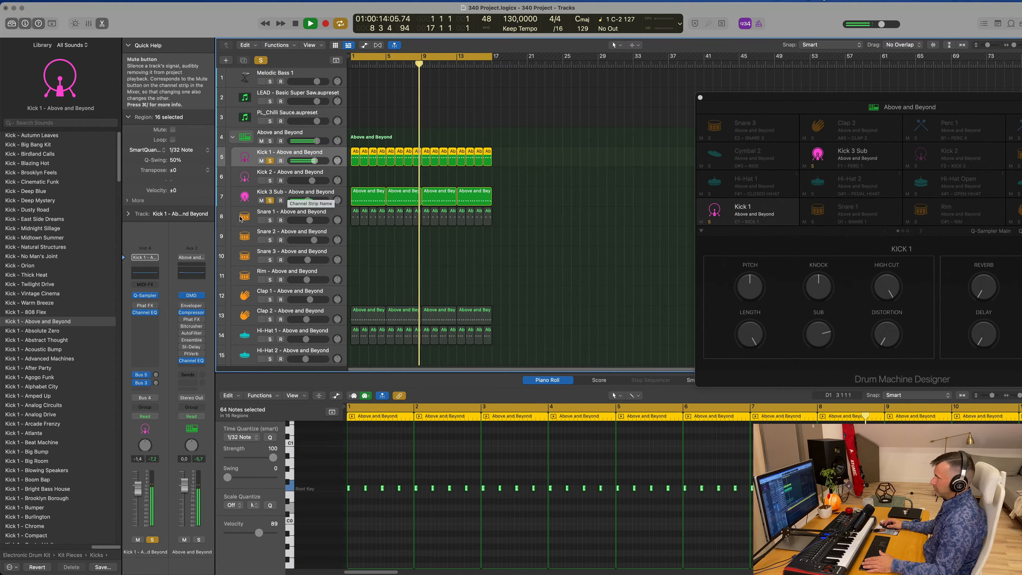
click(270, 221)
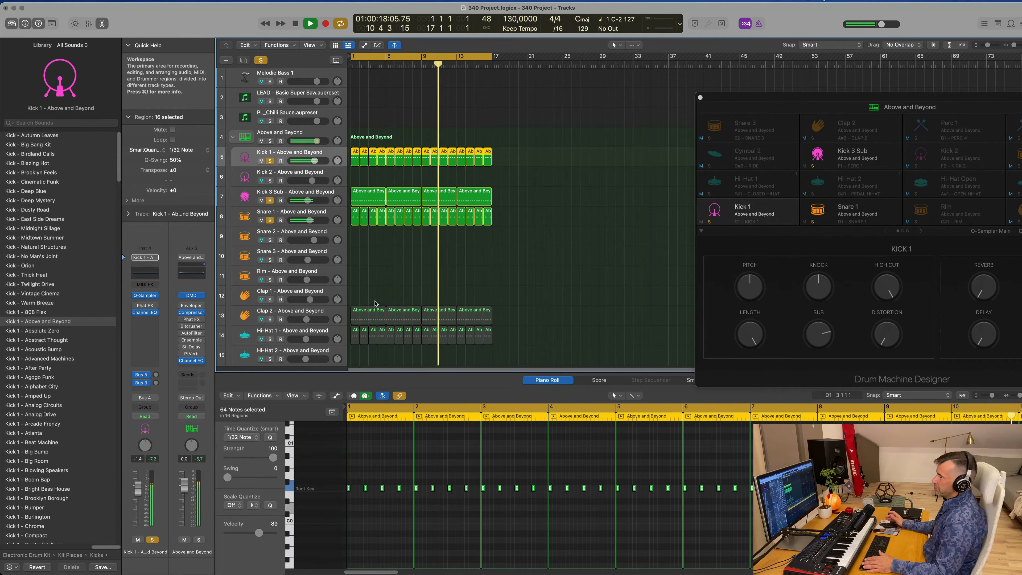
click(270, 319)
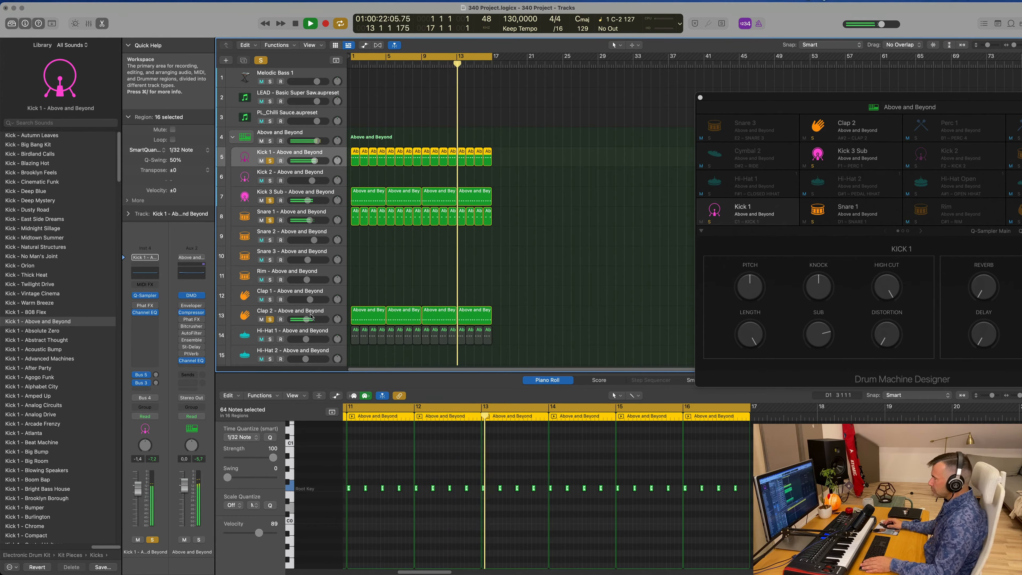
click(271, 339)
scroll(448, 269, down, 6)
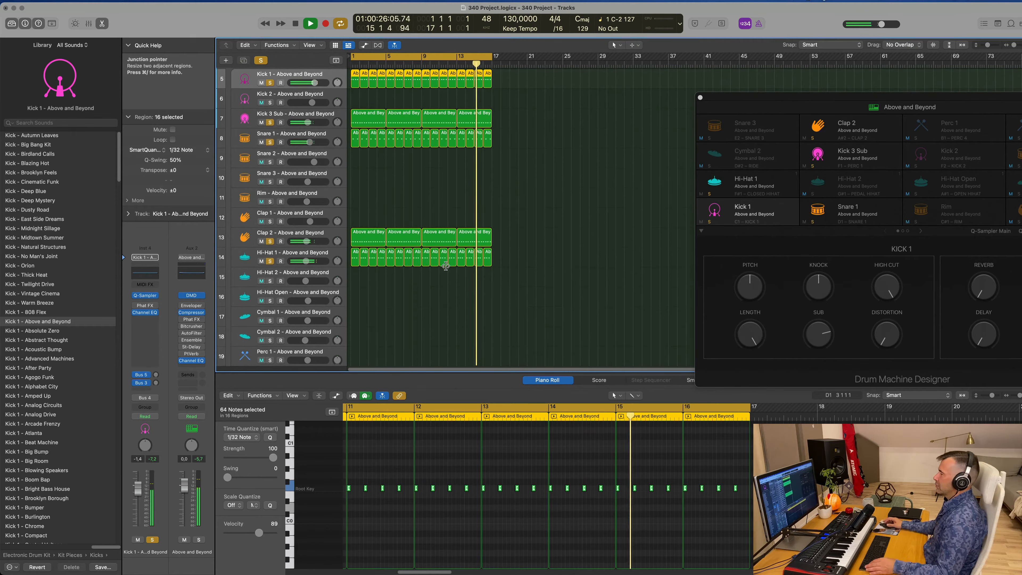
scroll(445, 268, up, 5)
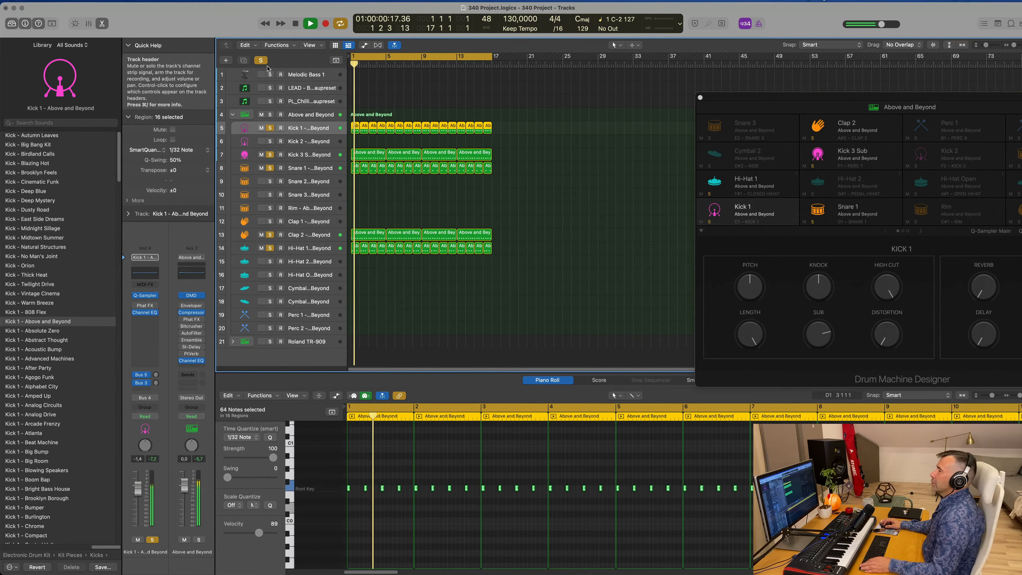
click(261, 60)
- Enlarge the Melodic Bass 1 track, open its Alchemy arpeggiator settings and lower the track volume to -5.7 dB
click(309, 78)
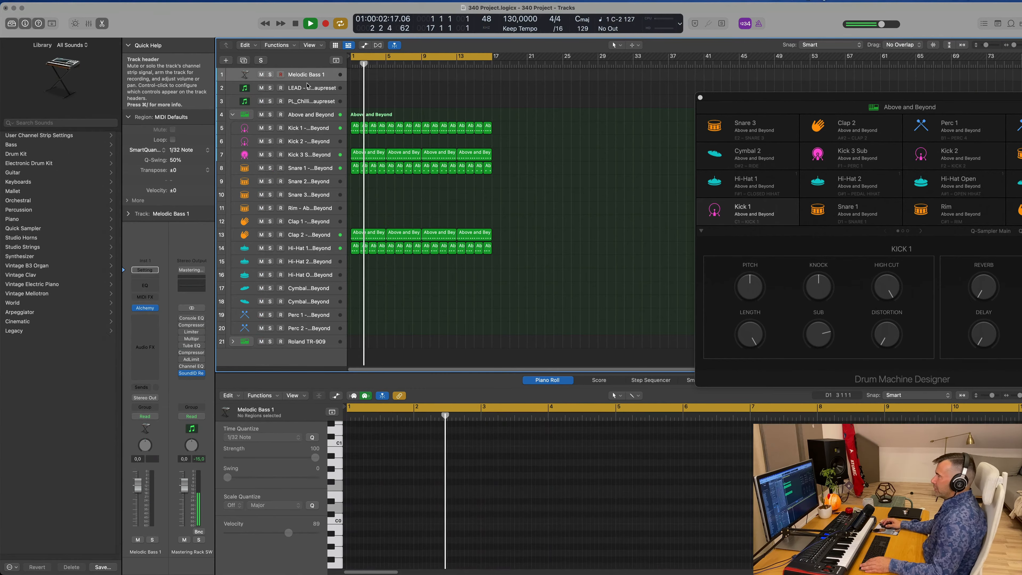
drag(310, 79, 317, 114)
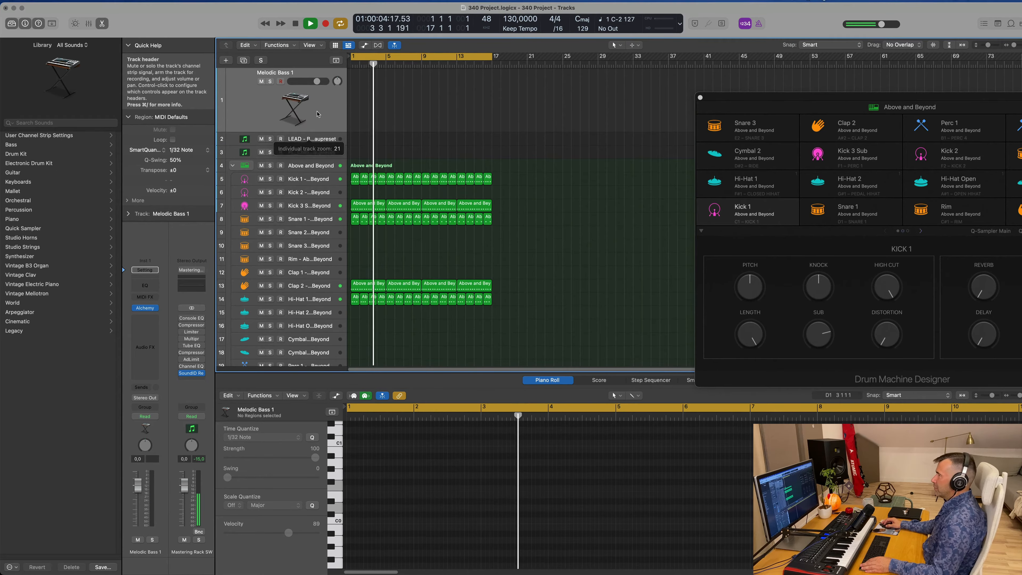
click(145, 309)
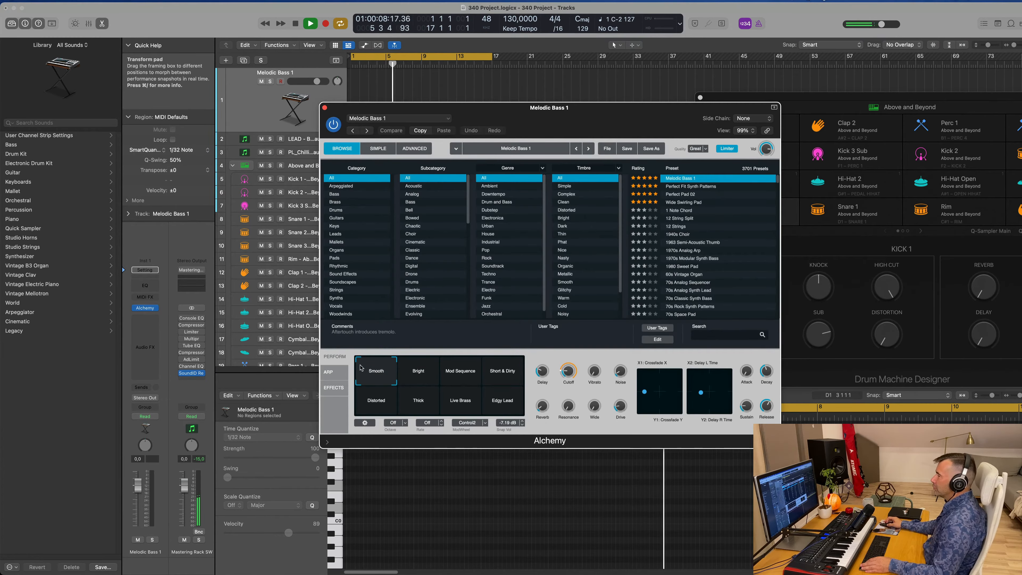
click(329, 372)
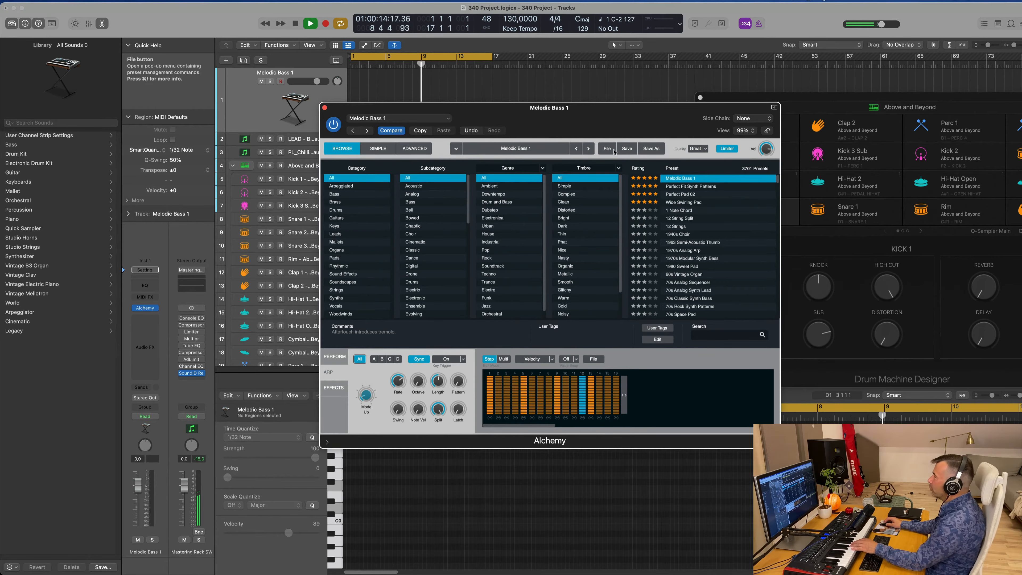
drag(627, 131, 556, 242)
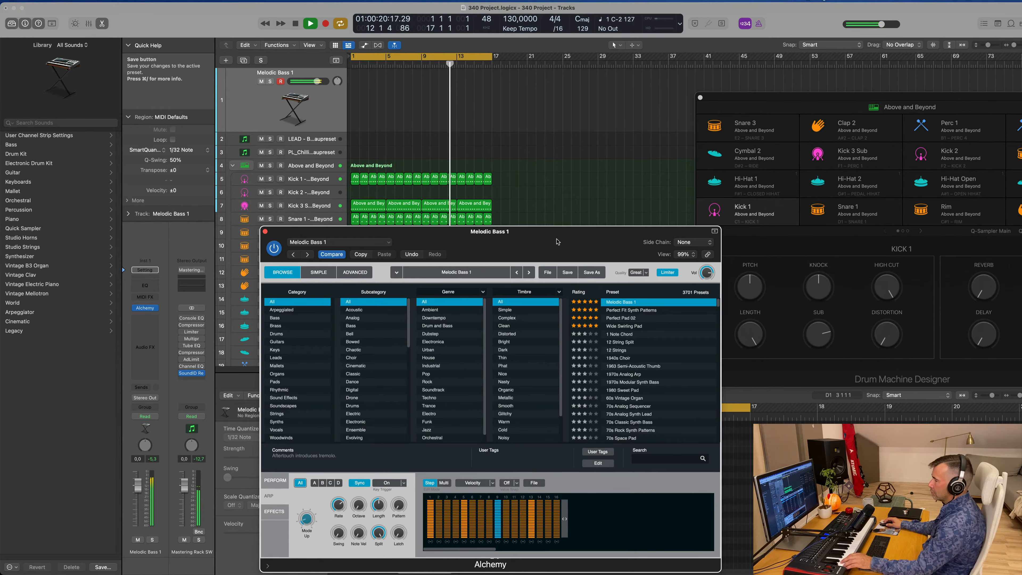
drag(137, 485, 139, 502)
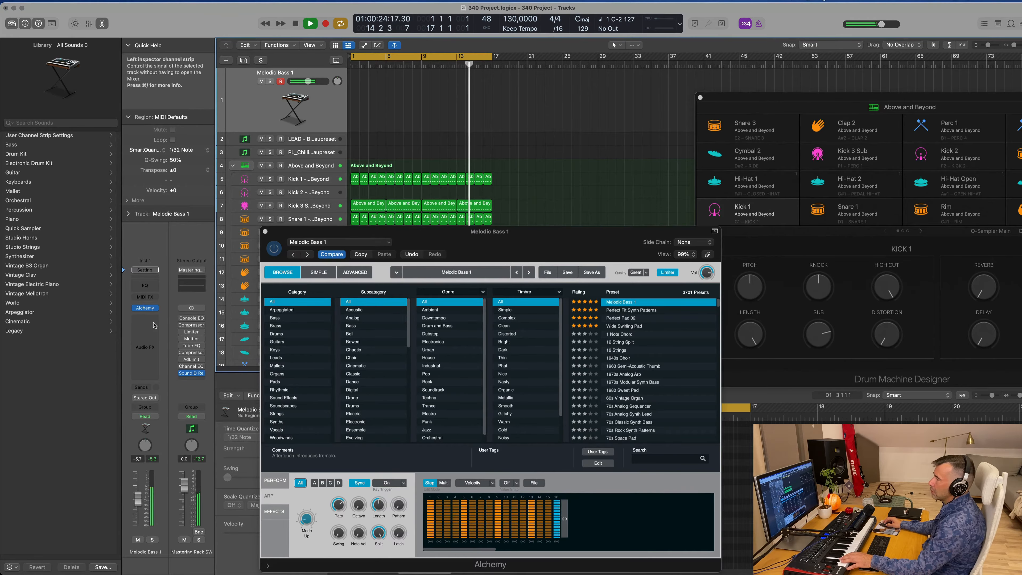
- Add a stereo Compressor to Melodic Bass 1 with Inst 4 as side chain, threshold -20.5 dB and auto release off
click(145, 318)
mouse_move(160, 372)
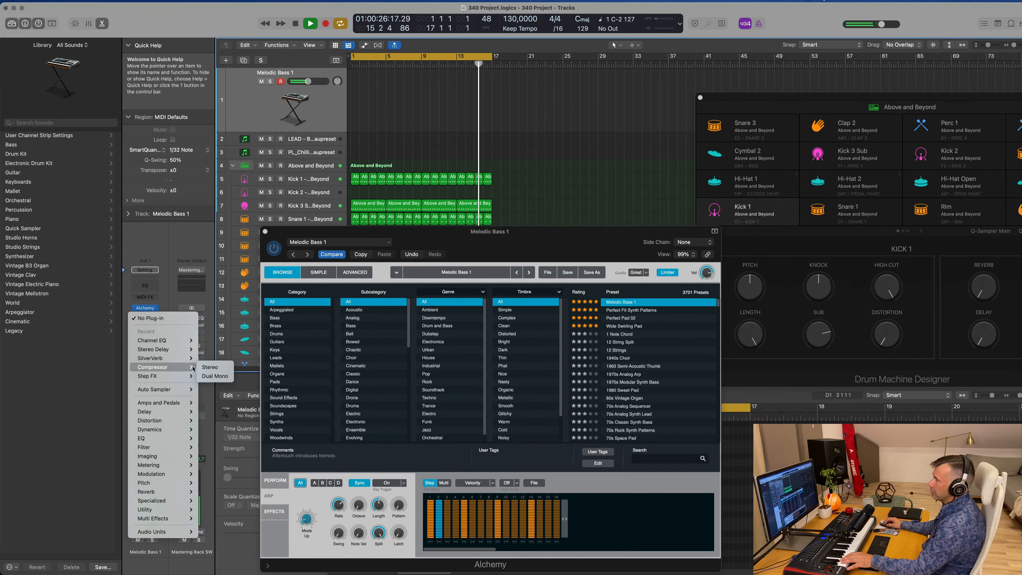
click(210, 368)
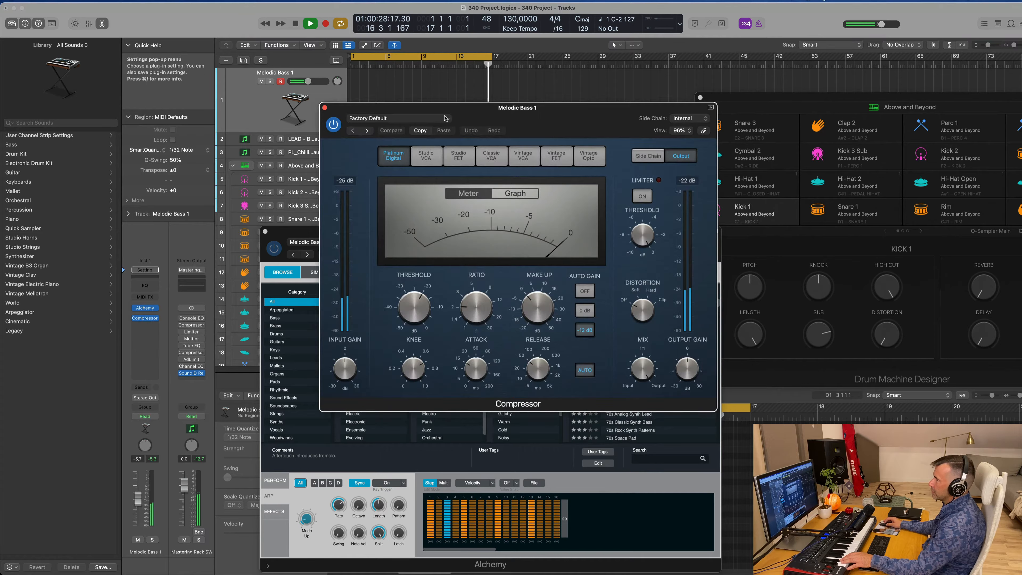
click(688, 119)
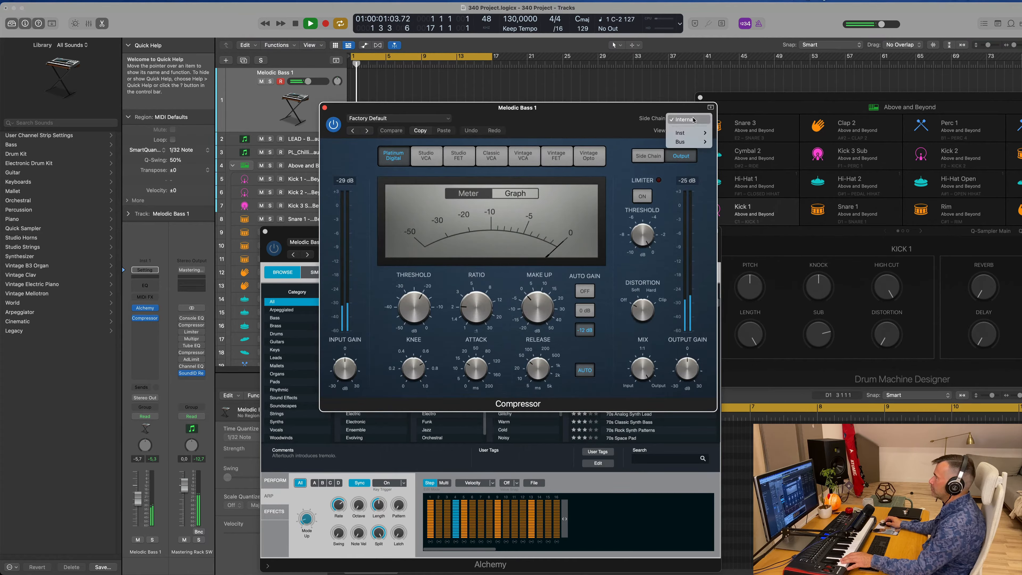
mouse_move(684, 132)
click(778, 152)
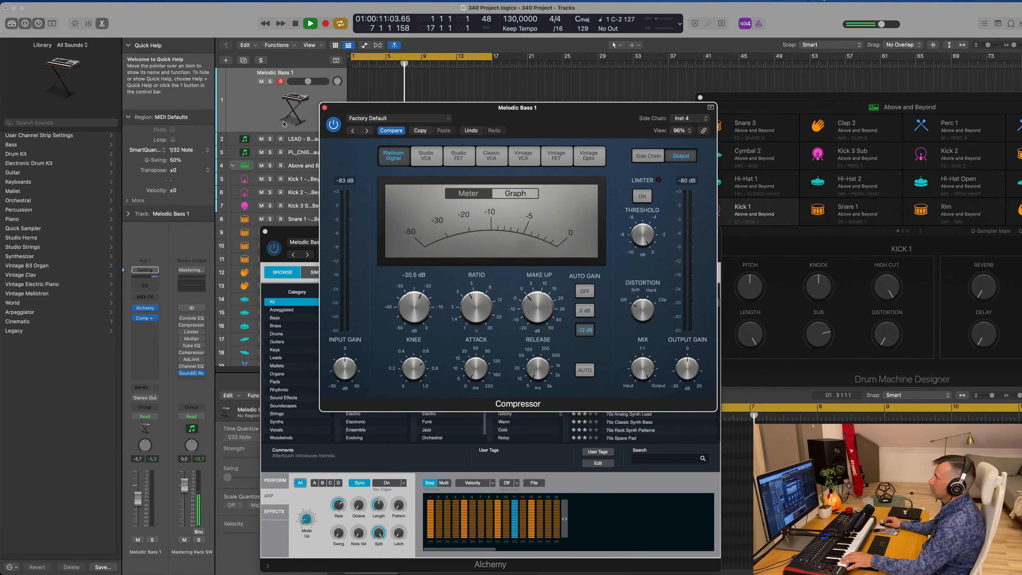
click(325, 108)
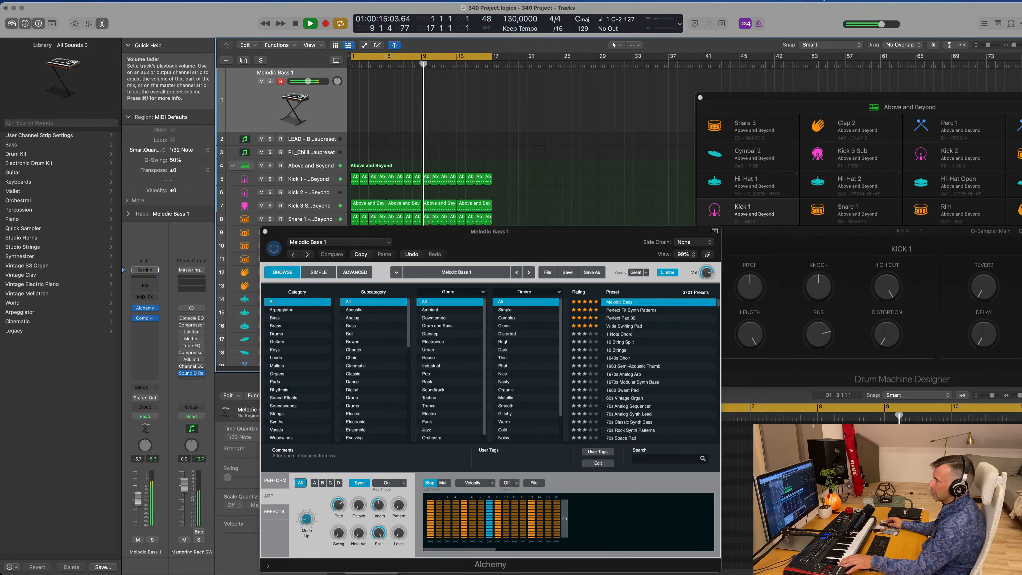
- Set the Cutoff to 18.6 % in Alchemy's performance controls and move its window clear of the tracks
click(430, 465)
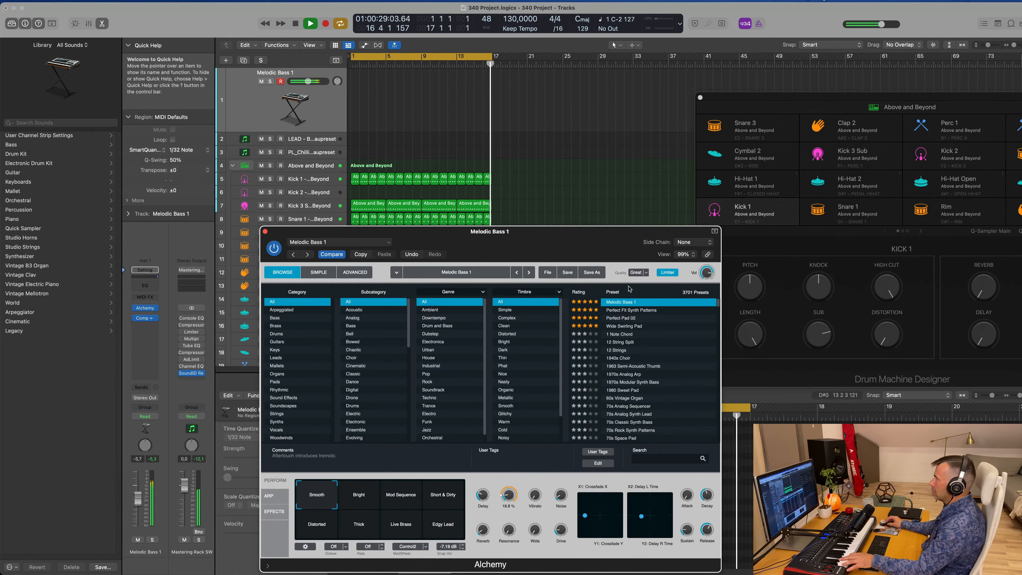
drag(563, 232, 867, 212)
- Copy the first Kick 3 Sub region onto the Melodic Bass 1 track at bar 1 and play it from the start
scroll(359, 157, down, 2)
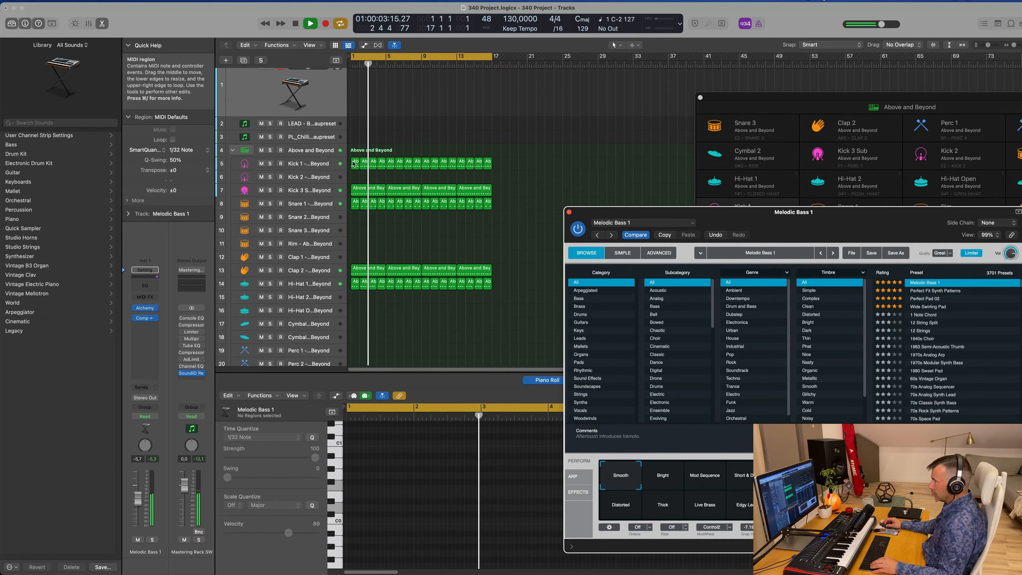
click(370, 191)
drag(370, 191, 357, 94)
key(space)
key(space)
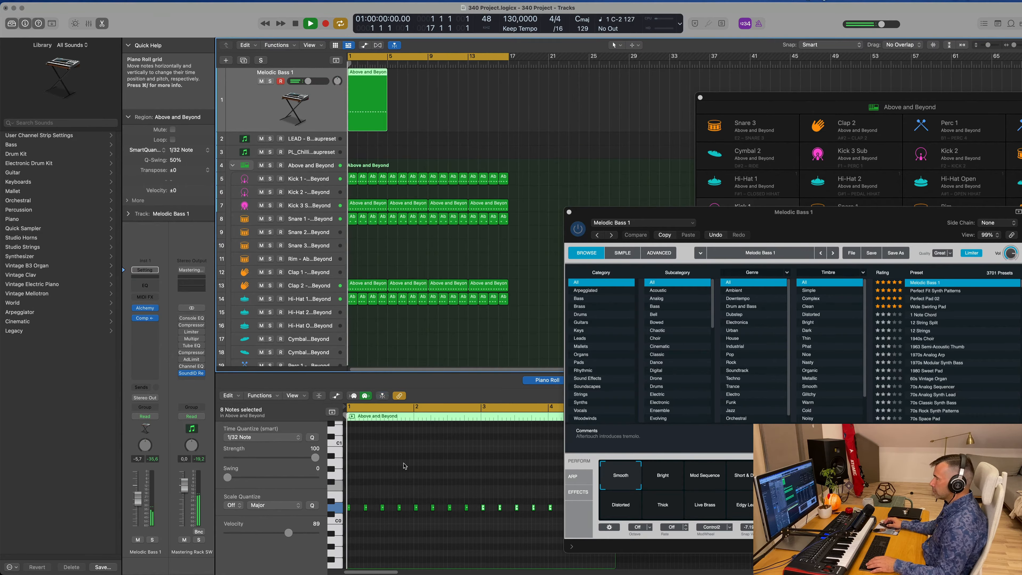
- Delete every note except the first in the region copied to the Melodic Bass 1 track
scroll(402, 468, down, 5)
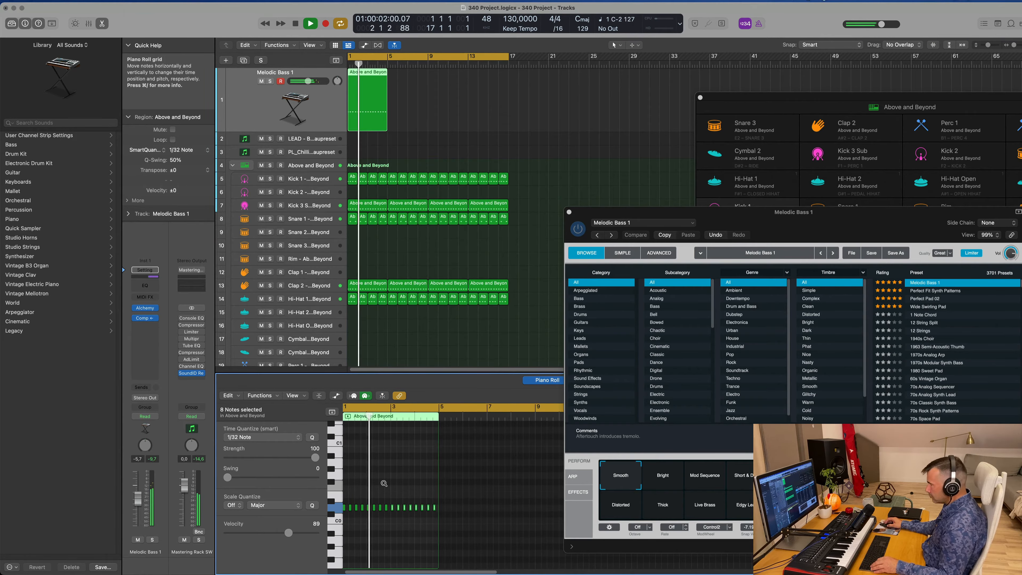
scroll(384, 485, up, 3)
key(space)
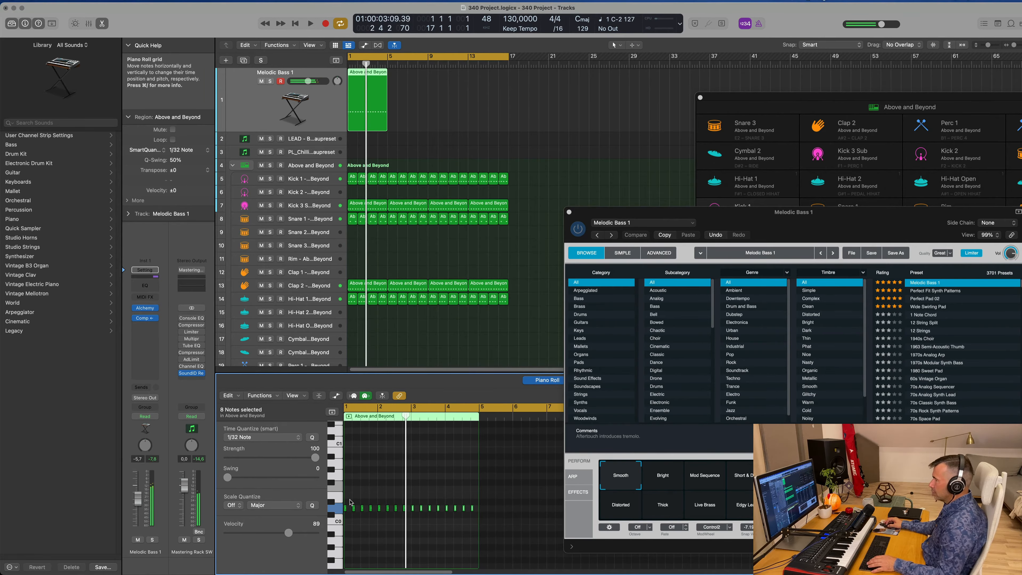
drag(350, 501, 475, 520)
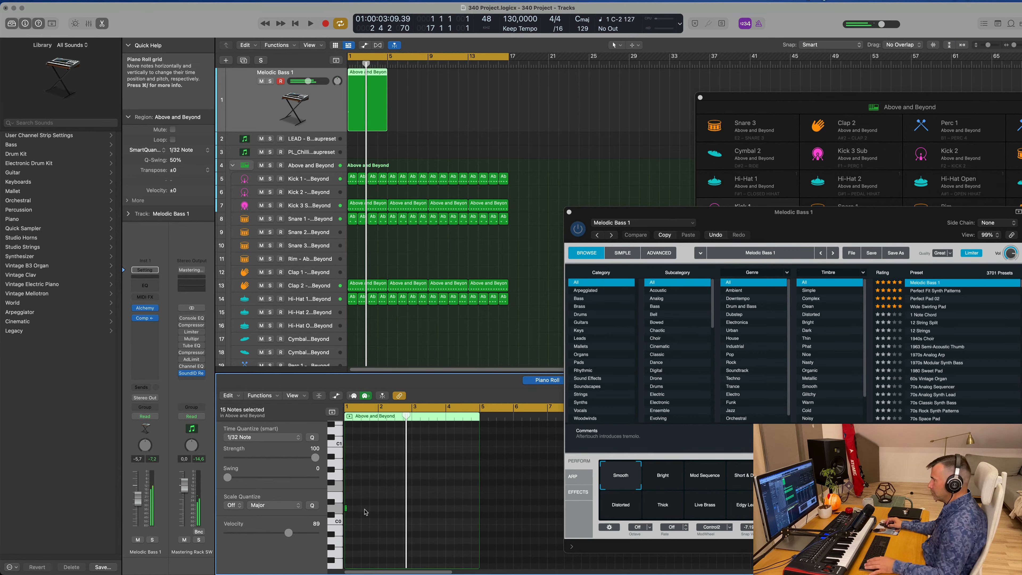
- Lengthen the remaining bass note to fill the four-bar region and transpose it up one octave
drag(348, 510, 472, 511)
key(alt+shift+Up)
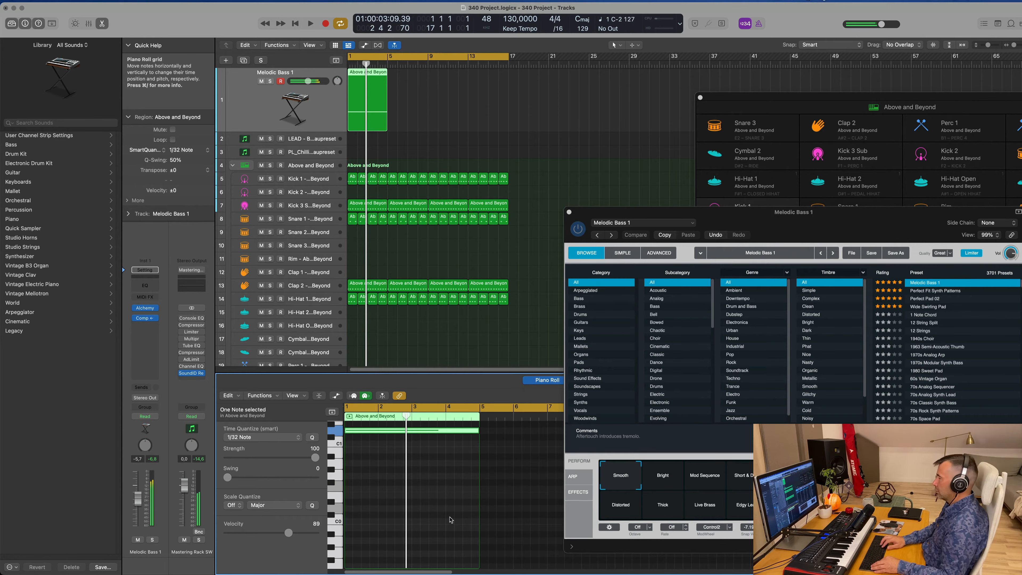
- Raise Alchemy's Cutoff slightly during playback and set the Melodic Bass 1 volume to -7.0 dB
key(space)
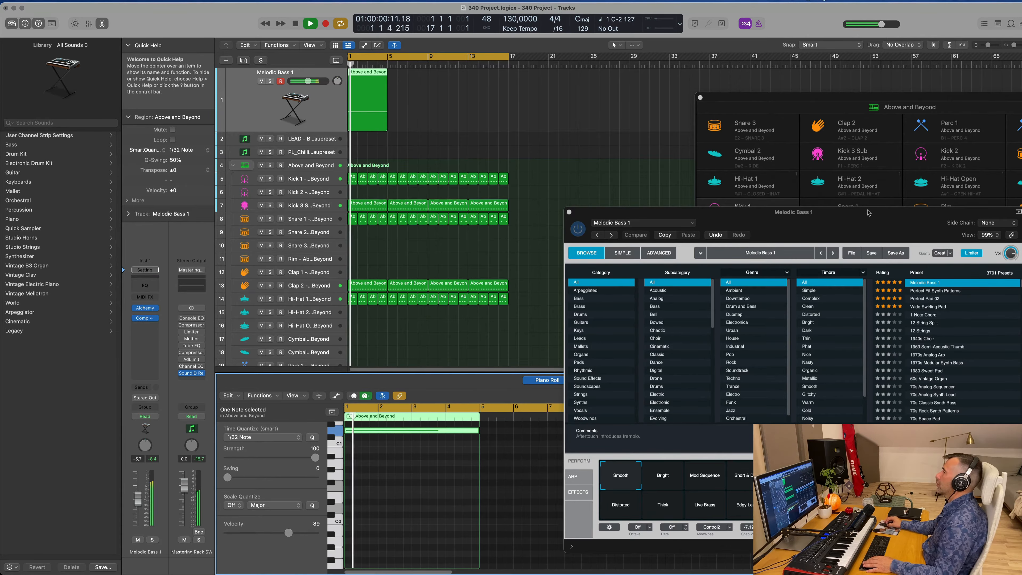
drag(866, 212, 743, 80)
drag(308, 81, 304, 81)
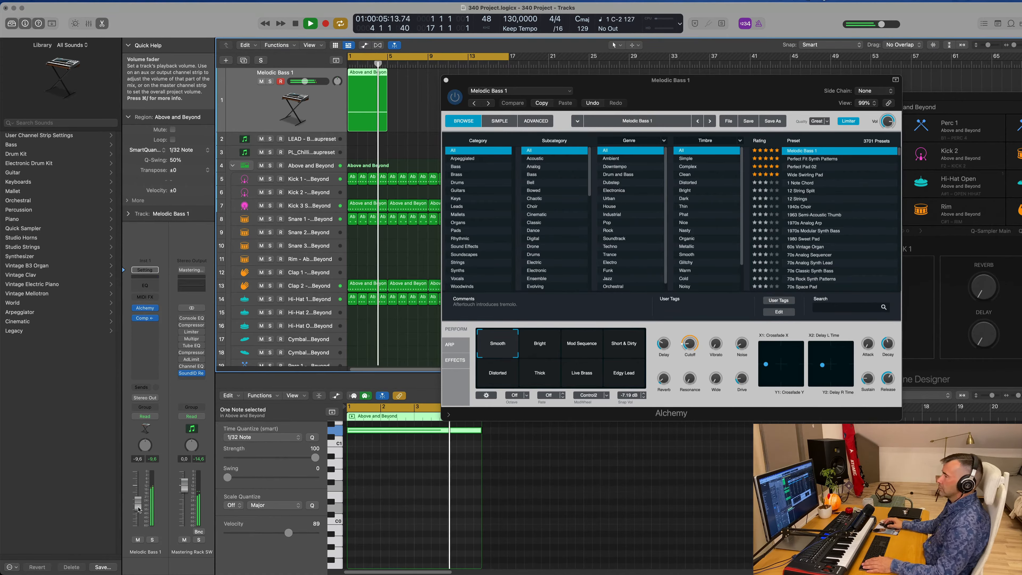
mouse_move(693, 345)
drag(692, 342, 692, 345)
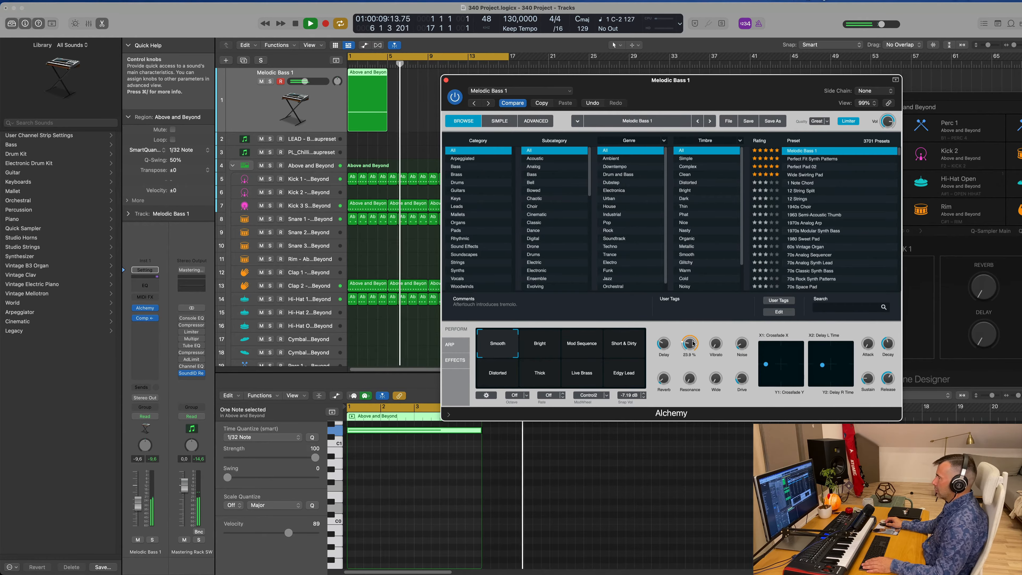
key(Return)
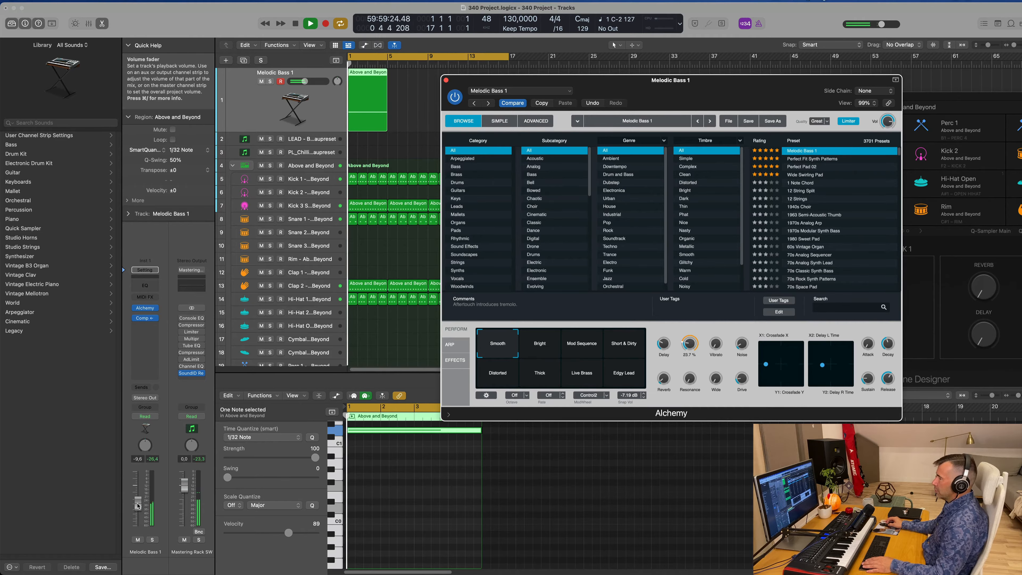
drag(138, 502, 138, 498)
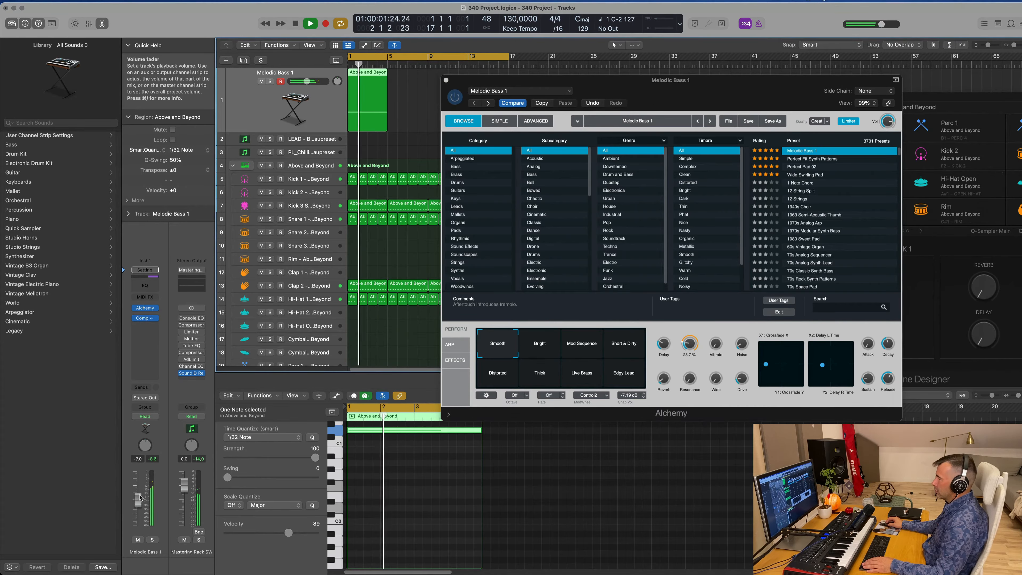
- Repeat the four-bar Melodic Bass 1 region three times to fill the 16-bar cycle
drag(580, 89, 744, 136)
click(509, 99)
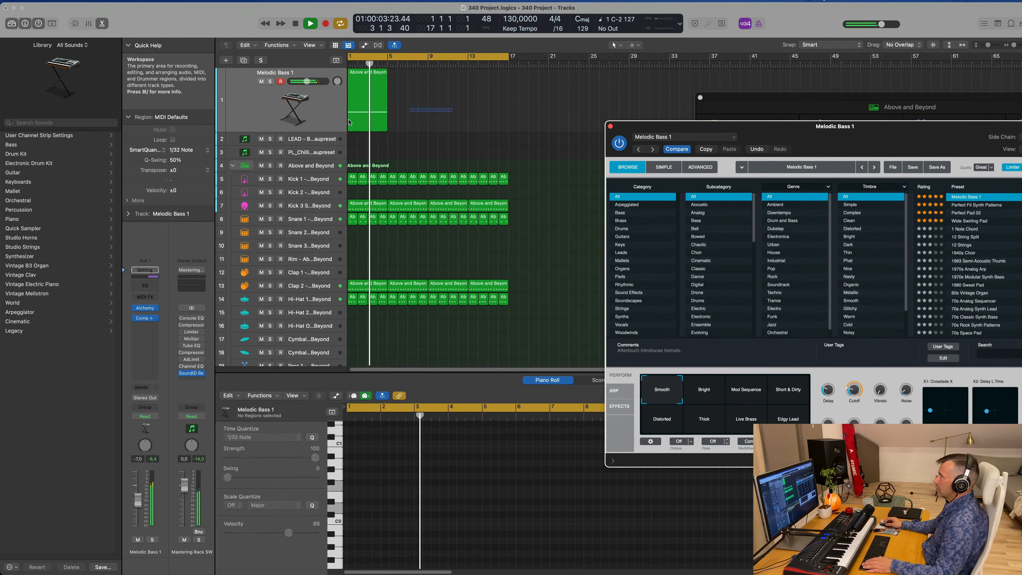
key(Return)
click(363, 113)
key(super+r)
key(super+r)
key(super+r)
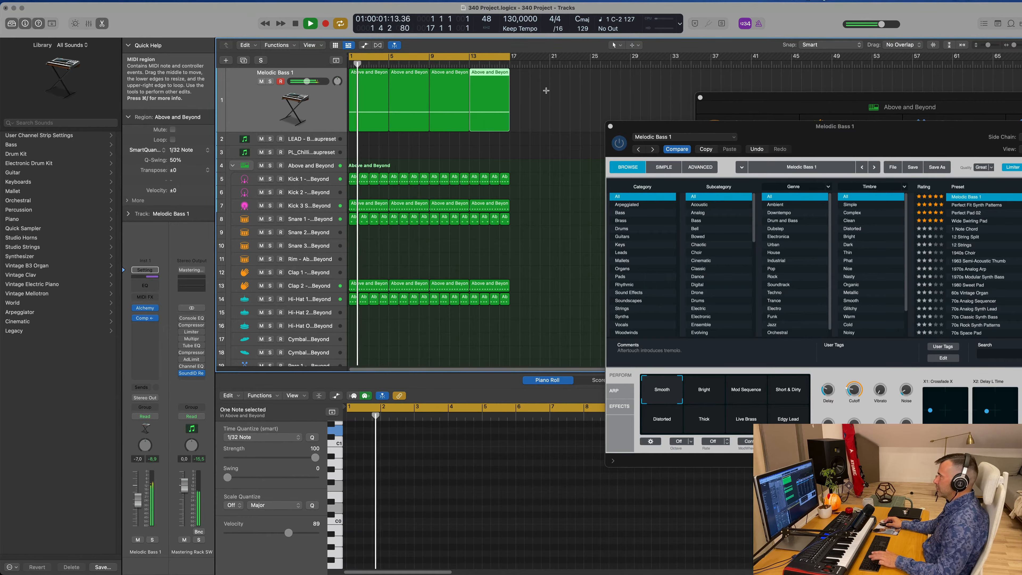
- Turn Alchemy's Drive down and raise Wide to about 87.3% during playback, repositioning the plug-in window clear of the tracks
drag(850, 128, 528, 129)
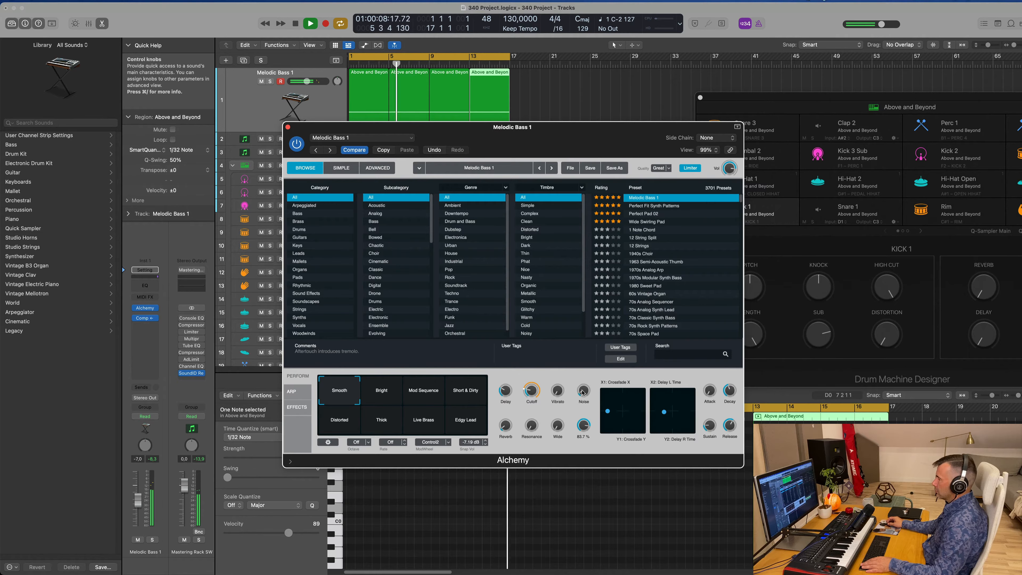
drag(582, 390, 588, 485)
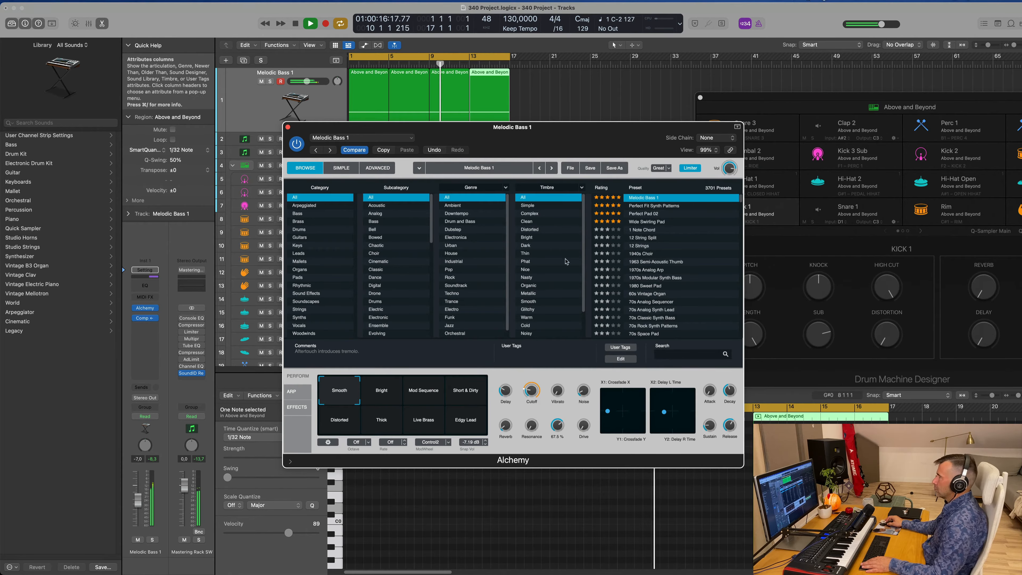
drag(575, 152, 740, 154)
- Restart playback from the beginning and lower the Melodic Bass 1 volume to -9.2 dB
key(Return)
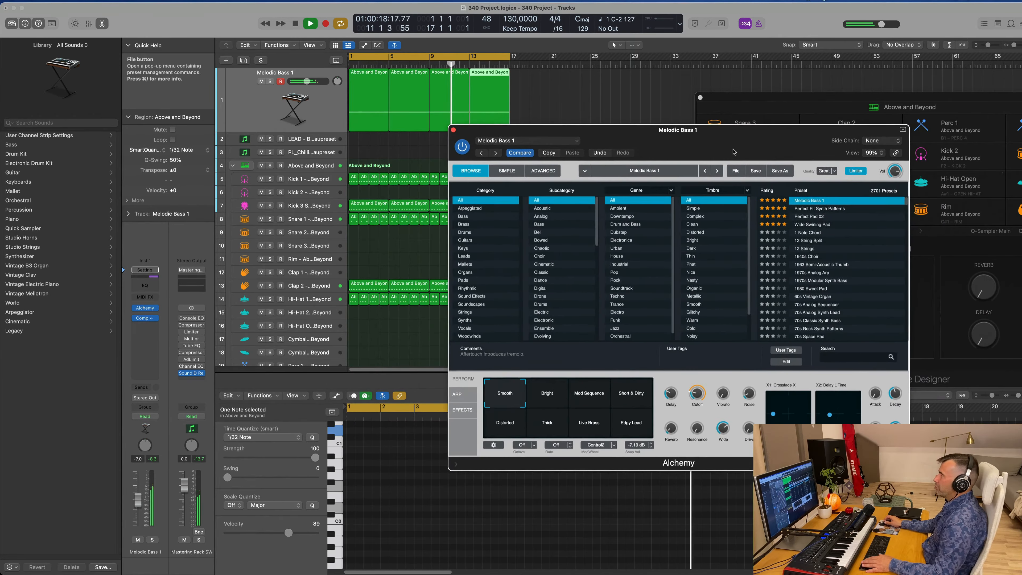
drag(137, 504, 137, 506)
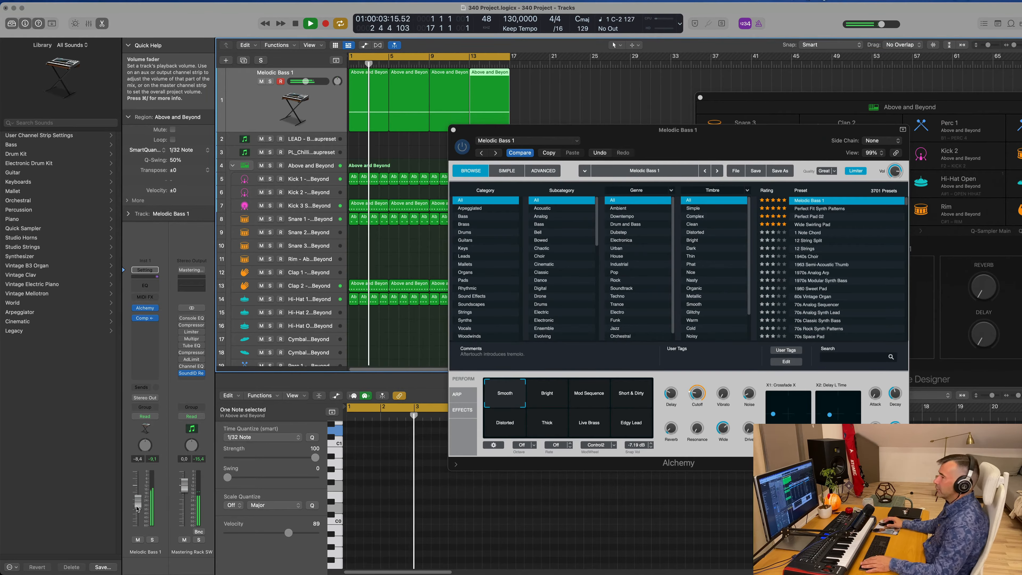
drag(138, 503, 138, 503)
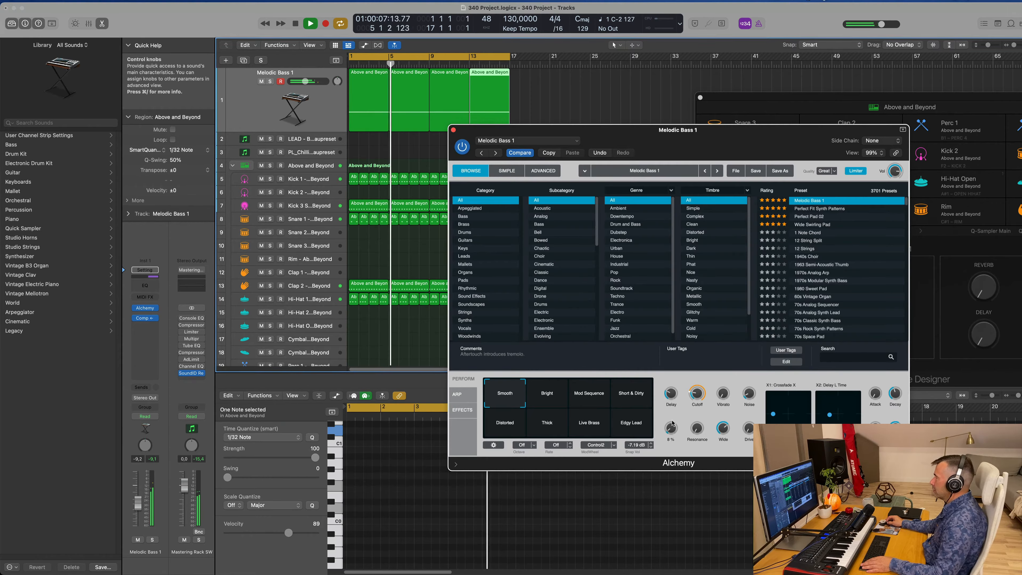
- Turn Alchemy's Delay down to 0.0% and restart playback to listen to the bass
click(674, 398)
drag(675, 393, 674, 431)
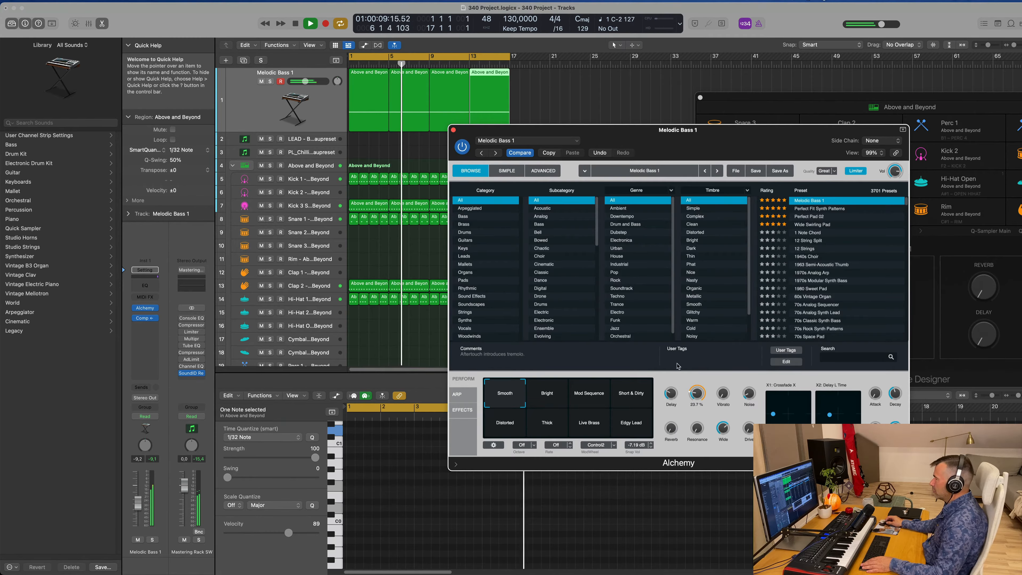
drag(674, 393, 674, 433)
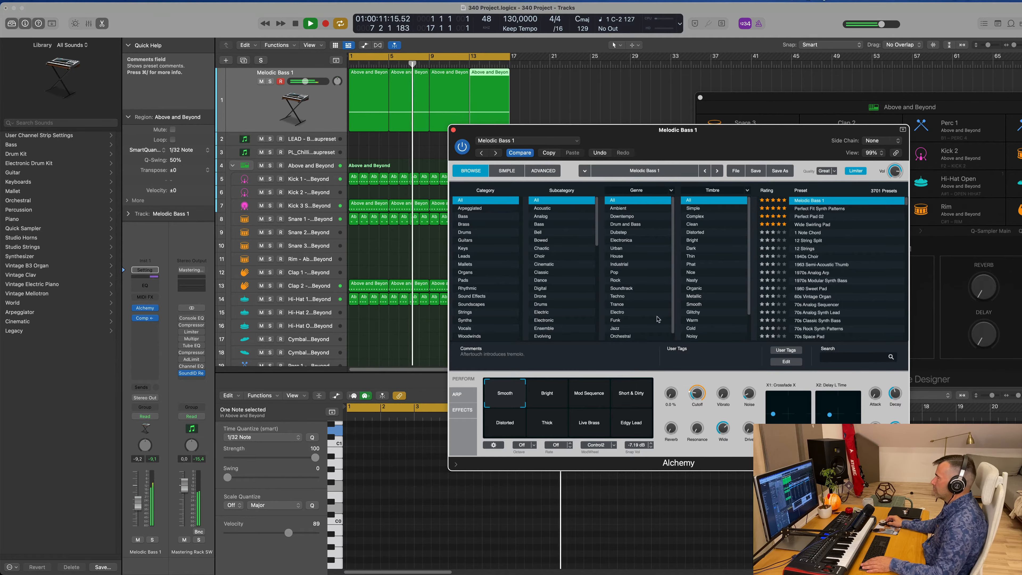
drag(754, 130, 590, 139)
key(space)
key(space)
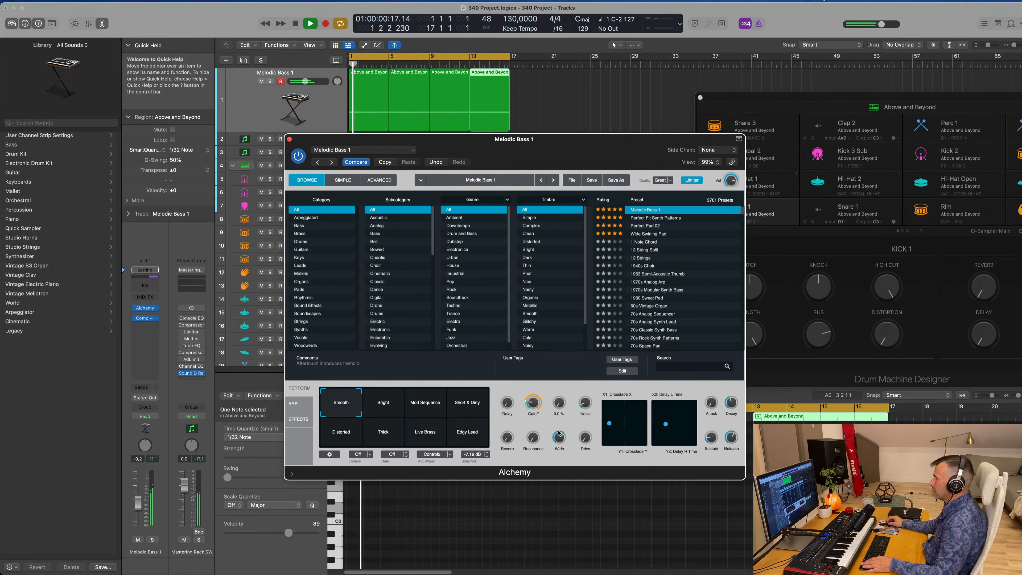
mouse_move(561, 429)
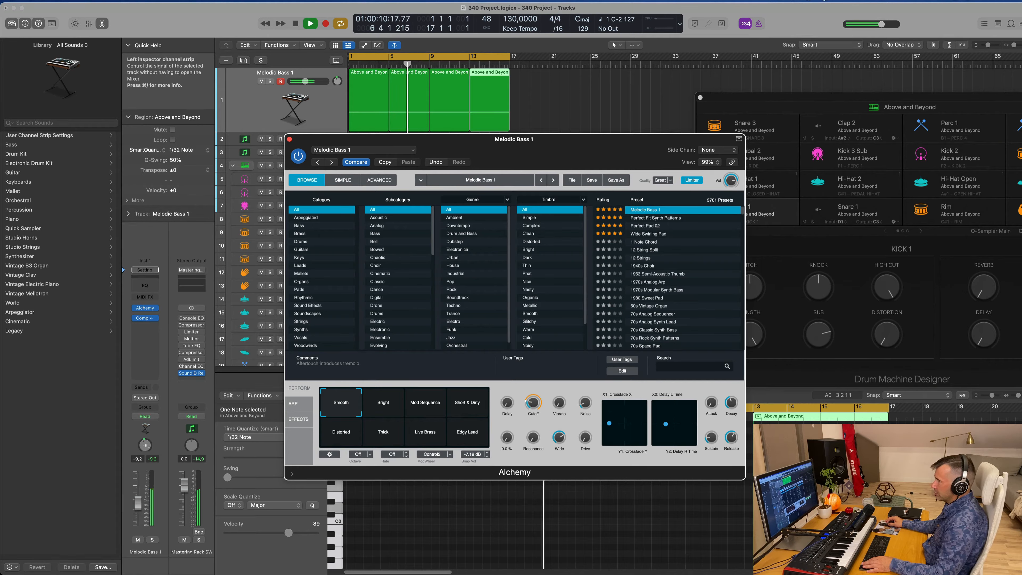
- Route the output of the Melodic Bass 1 channel to Bus 6
click(140, 385)
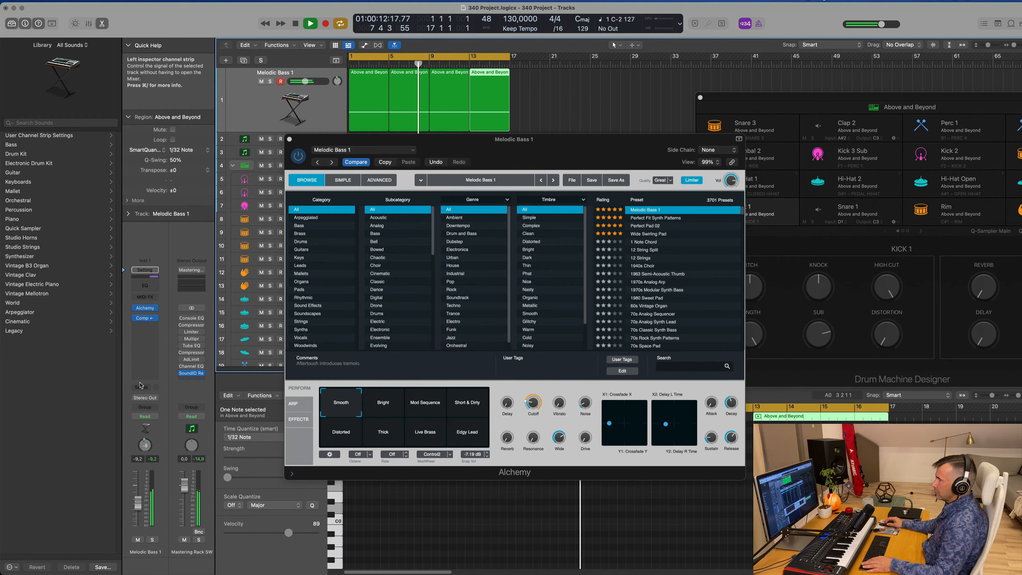
click(159, 399)
mouse_move(157, 434)
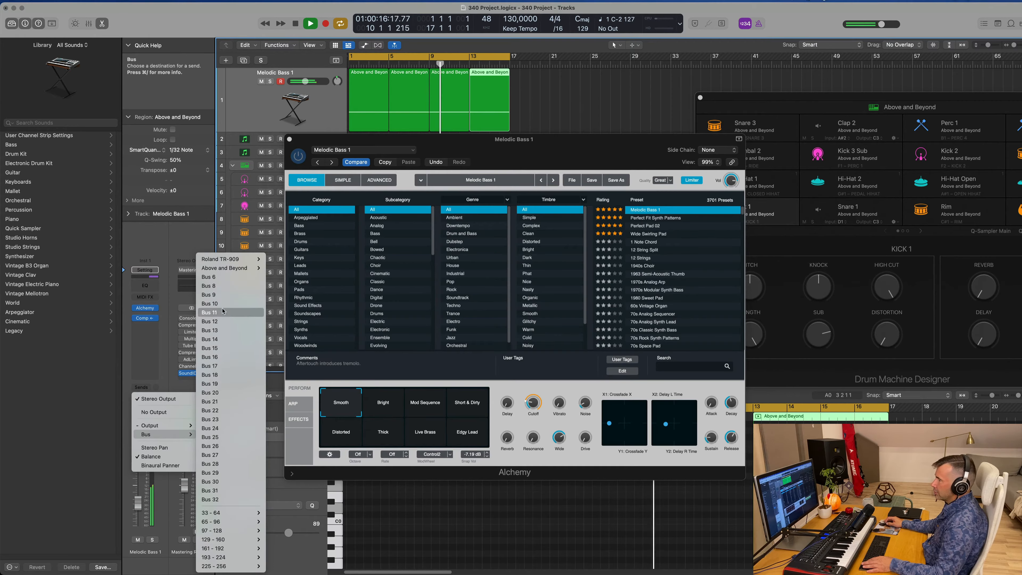
click(208, 277)
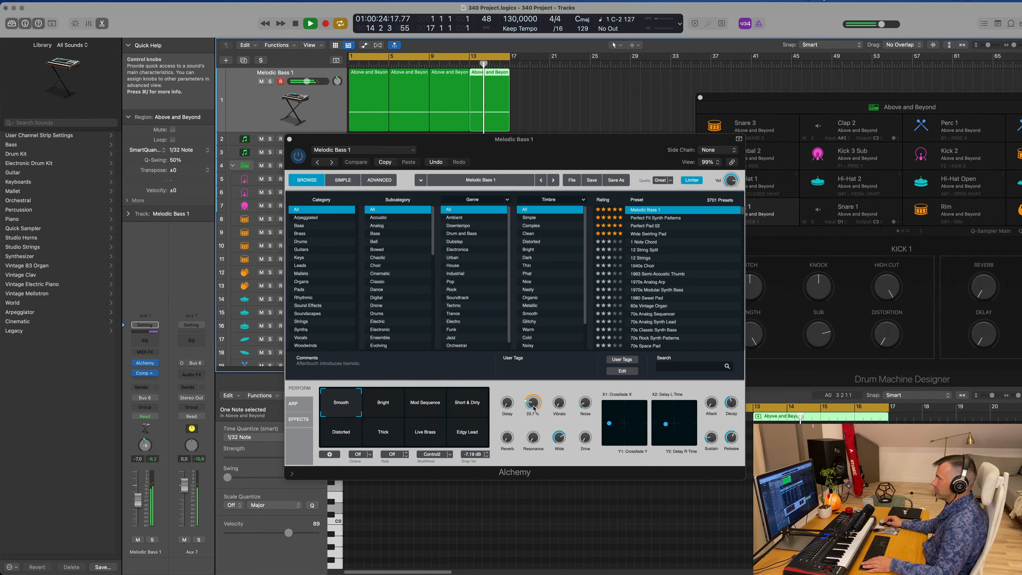
- Adjust Alchemy's Cutoff slightly, turn Wide down to 0.0%, and replay the loop
drag(533, 402, 538, 395)
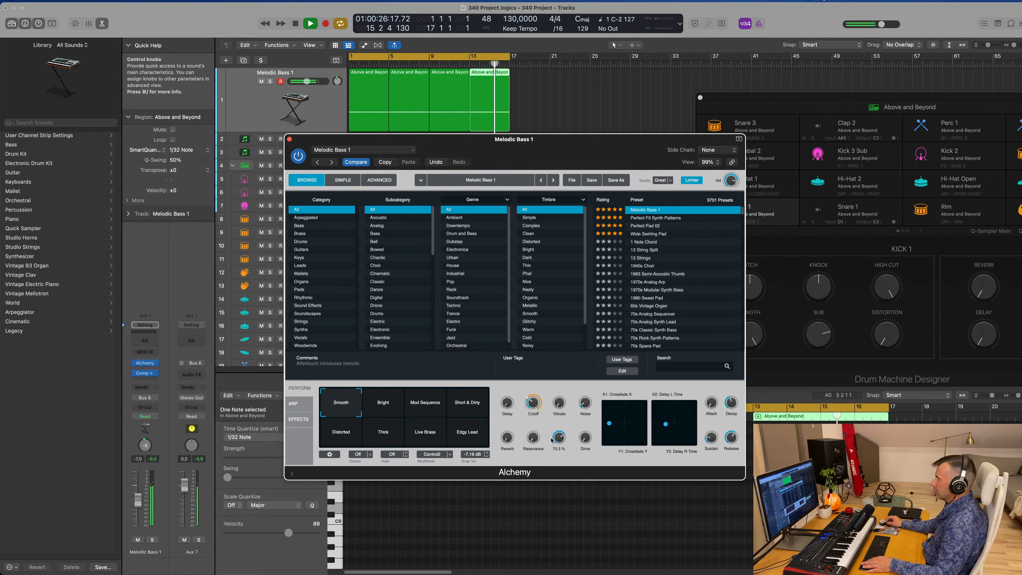
drag(560, 436, 553, 516)
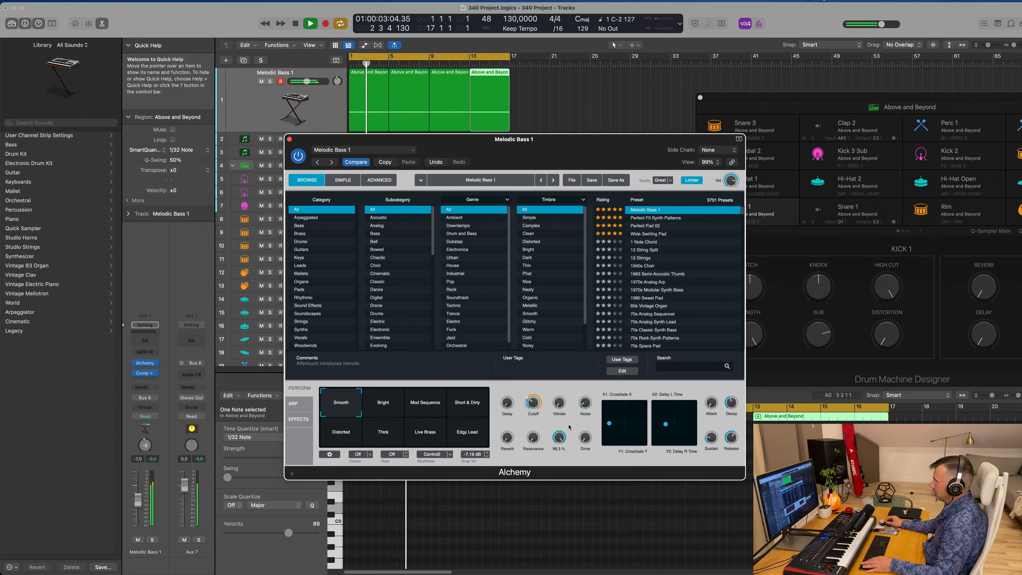
drag(567, 453, 581, 485)
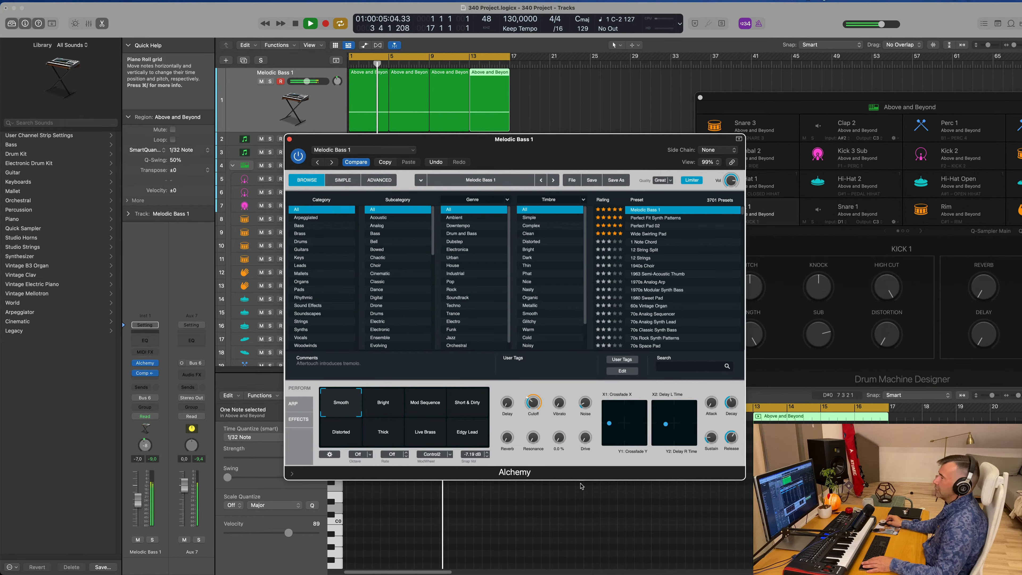
drag(534, 140, 678, 106)
key(space)
key(space)
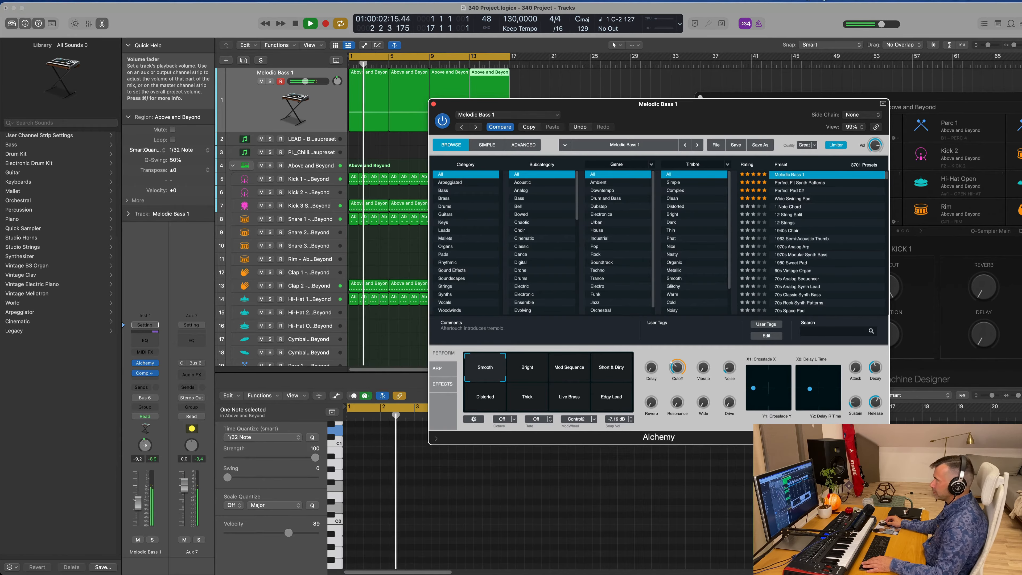
- Add a send to Bus 8 on the Melodic Bass 1 channel and raise its level to about -8.3 dB
drag(647, 112, 728, 128)
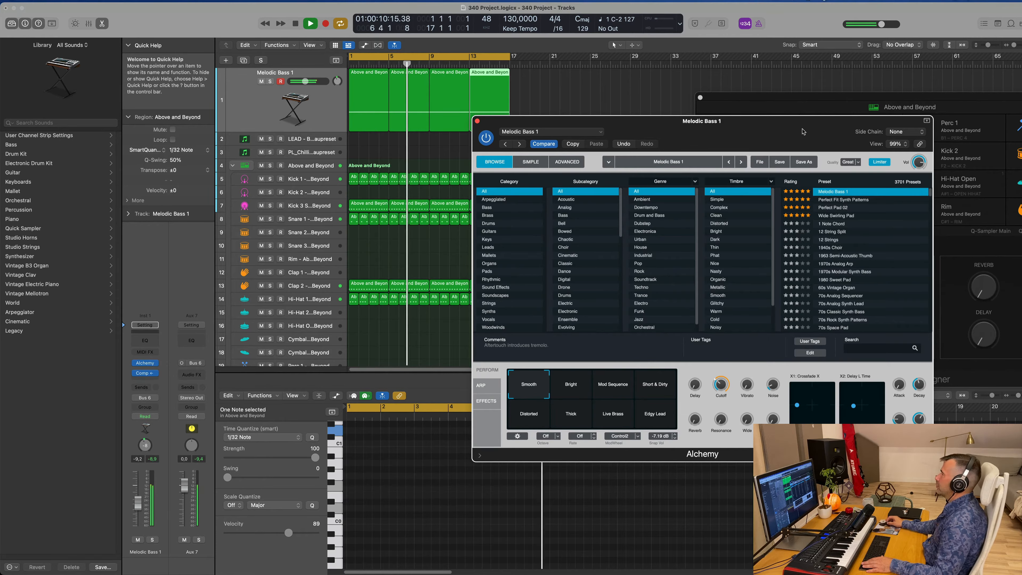
drag(761, 135, 651, 171)
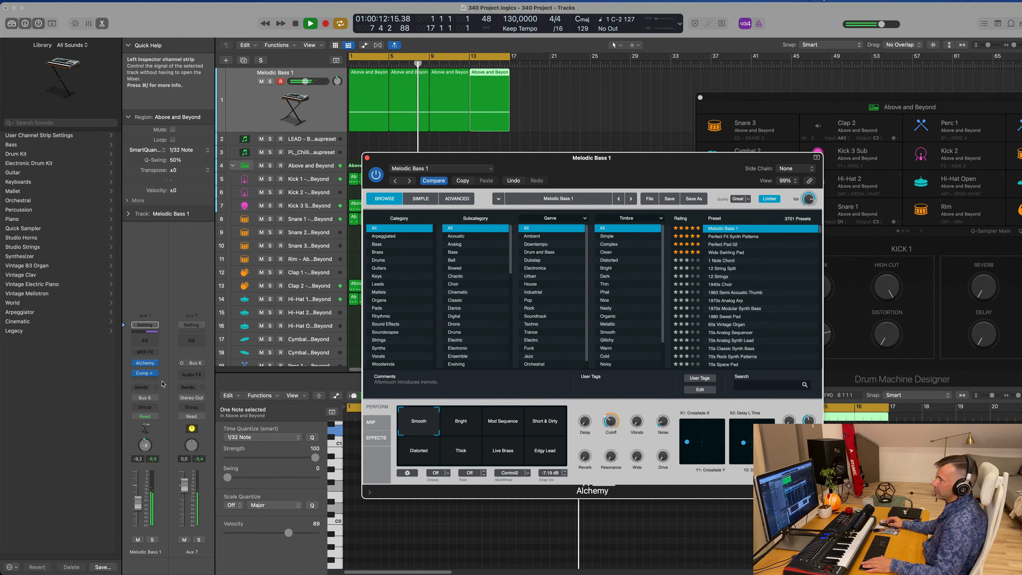
click(146, 380)
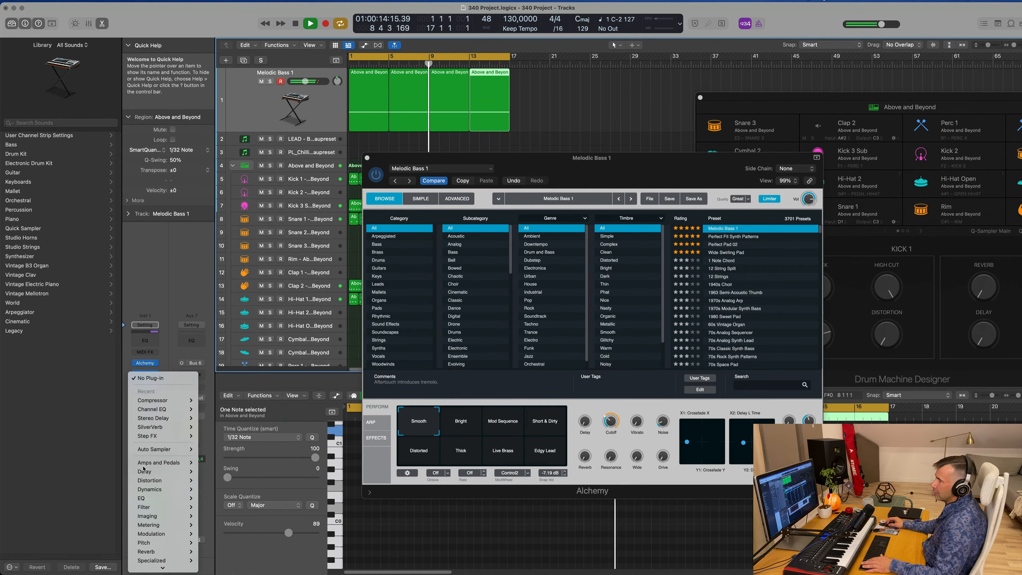
key(Escape)
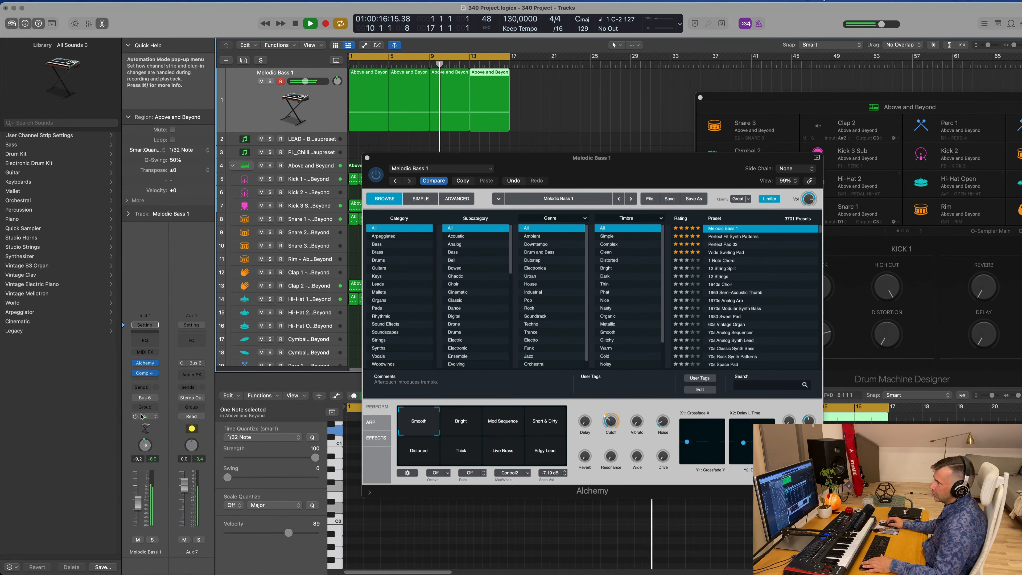
click(142, 387)
mouse_move(161, 400)
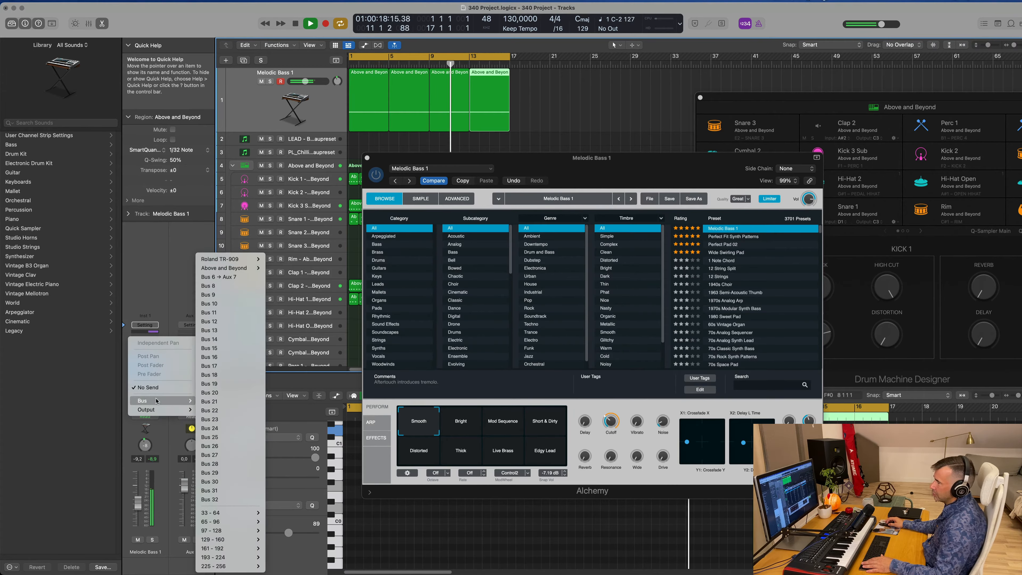
click(219, 277)
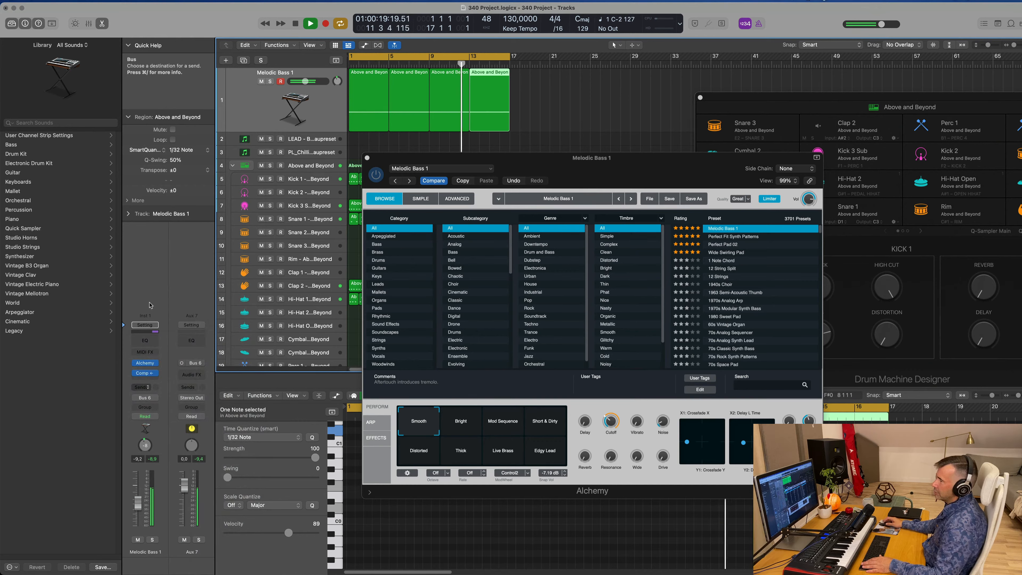
drag(155, 382, 162, 363)
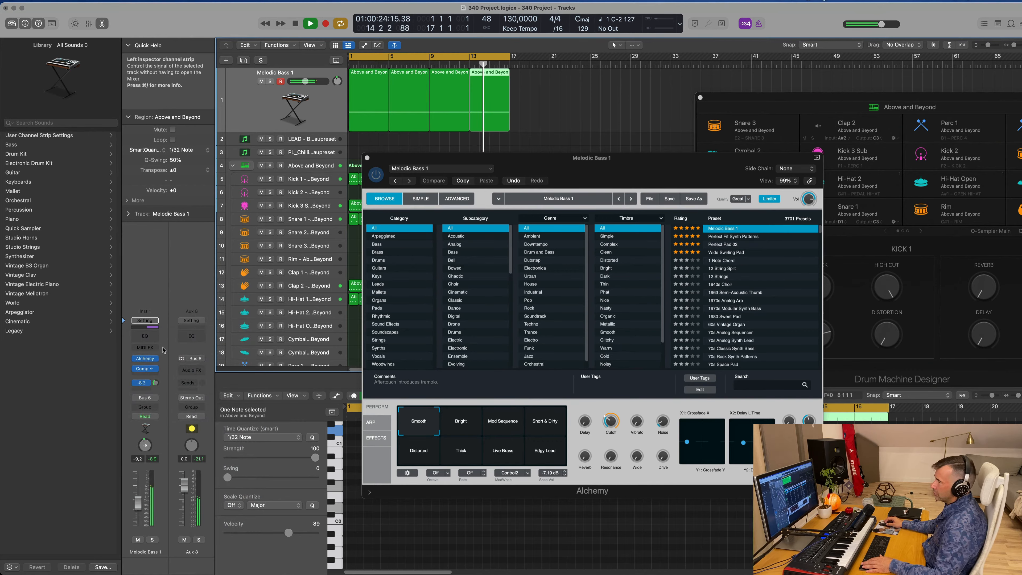
- Insert a Channel EQ on Aux 8, enable its high-pass band and raise the band's frequency to remove the low end
click(192, 335)
click(354, 150)
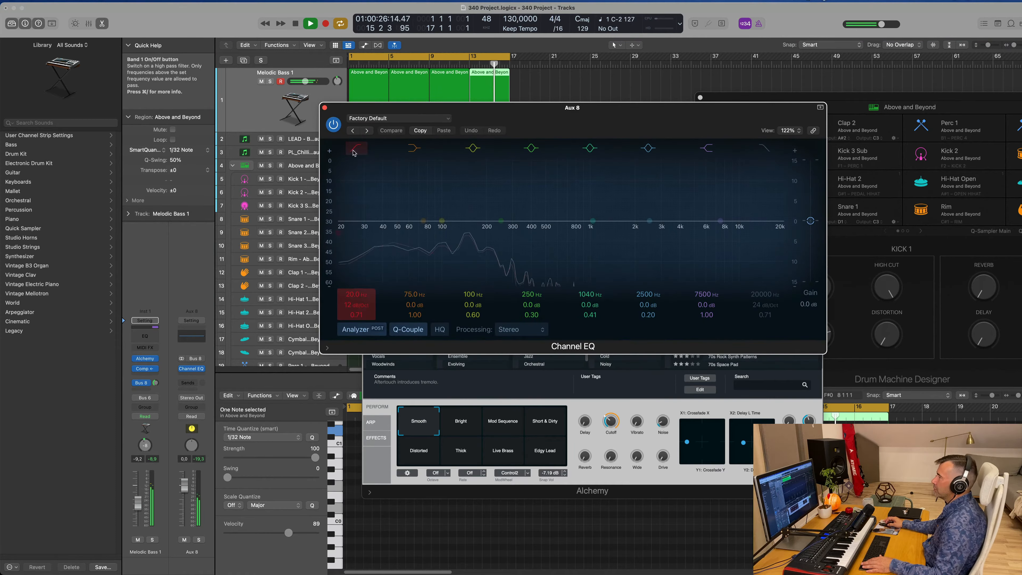
drag(362, 223, 488, 233)
click(325, 107)
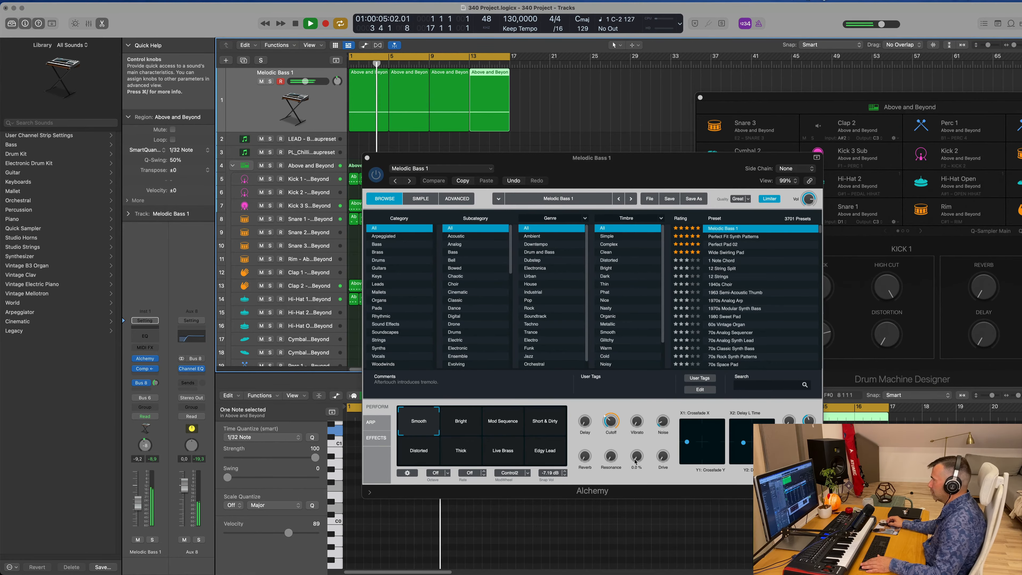
- Raise Alchemy's Wide knob again to widen the bass
drag(635, 460, 638, 429)
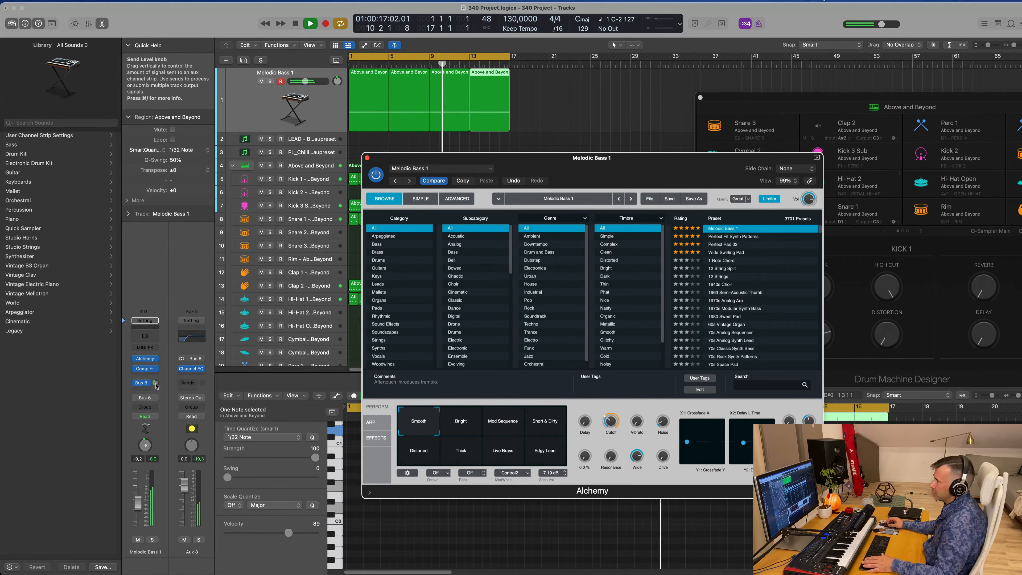
- Raise the Bus 8 send level to -0.5 dB and set the Aux 8 volume to -1.3 dB
drag(155, 382, 158, 376)
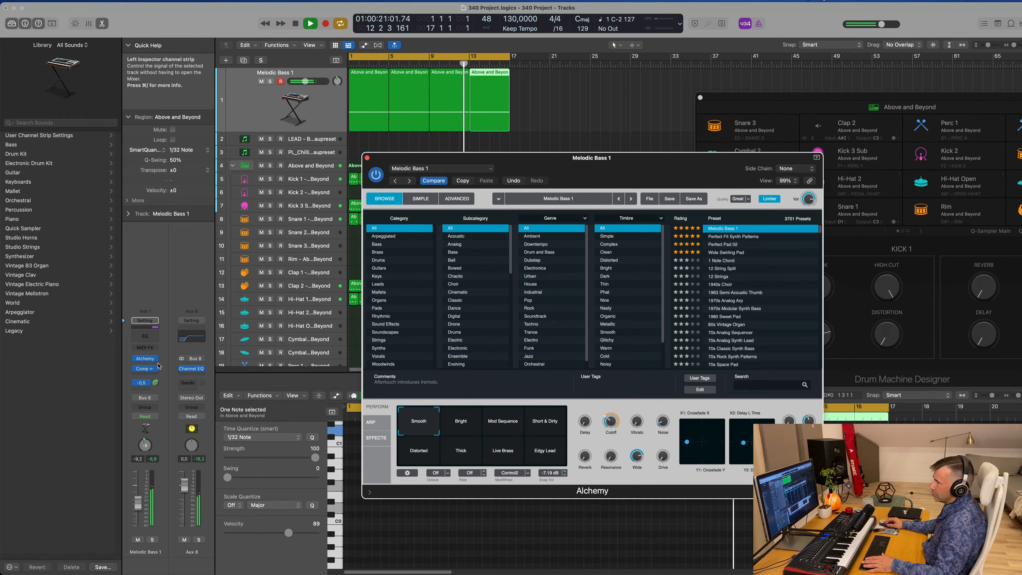
click(180, 494)
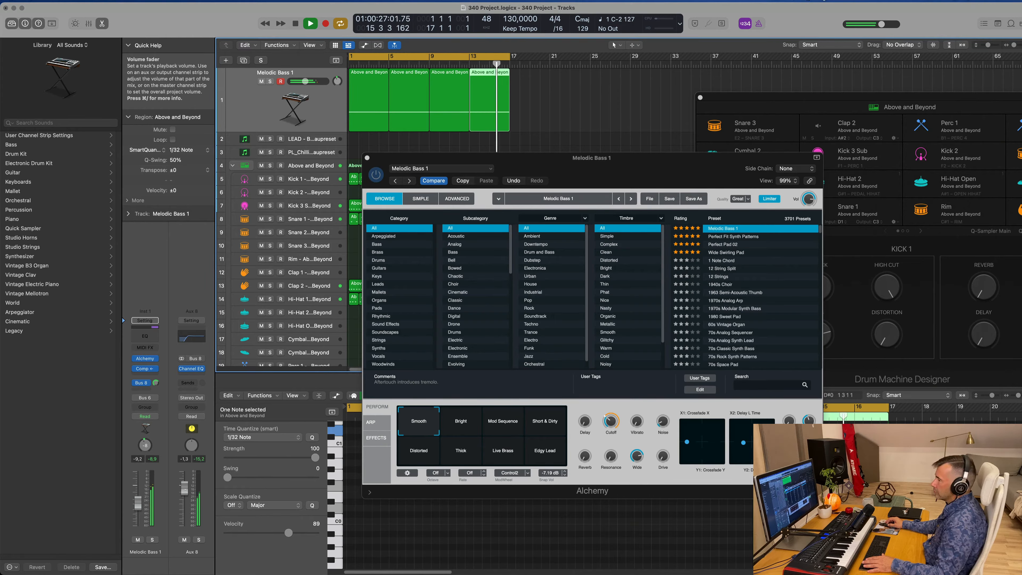
- Close the Alchemy window and reduce the height of the Melodic Bass 1 track
click(612, 431)
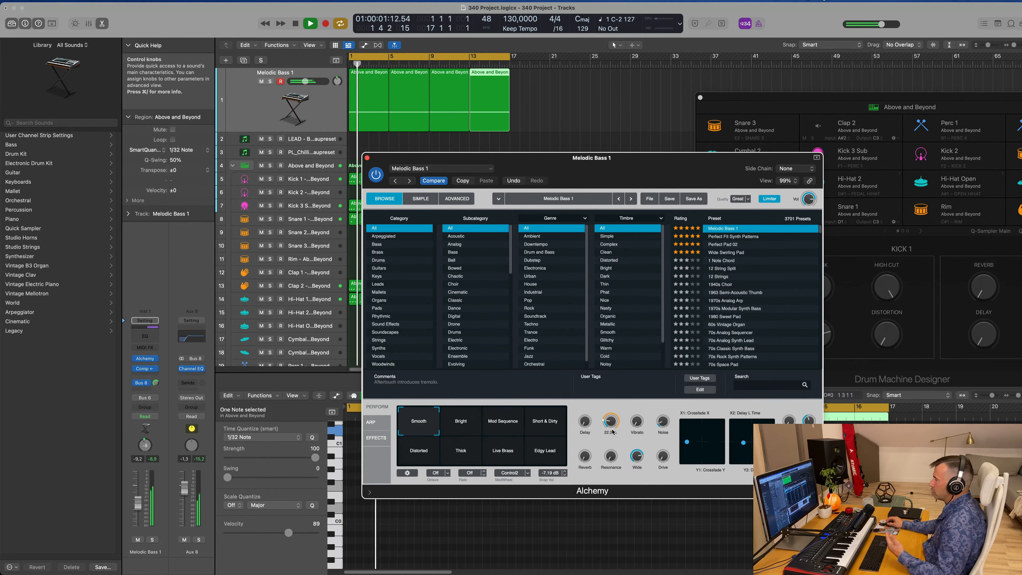
drag(370, 160, 288, 207)
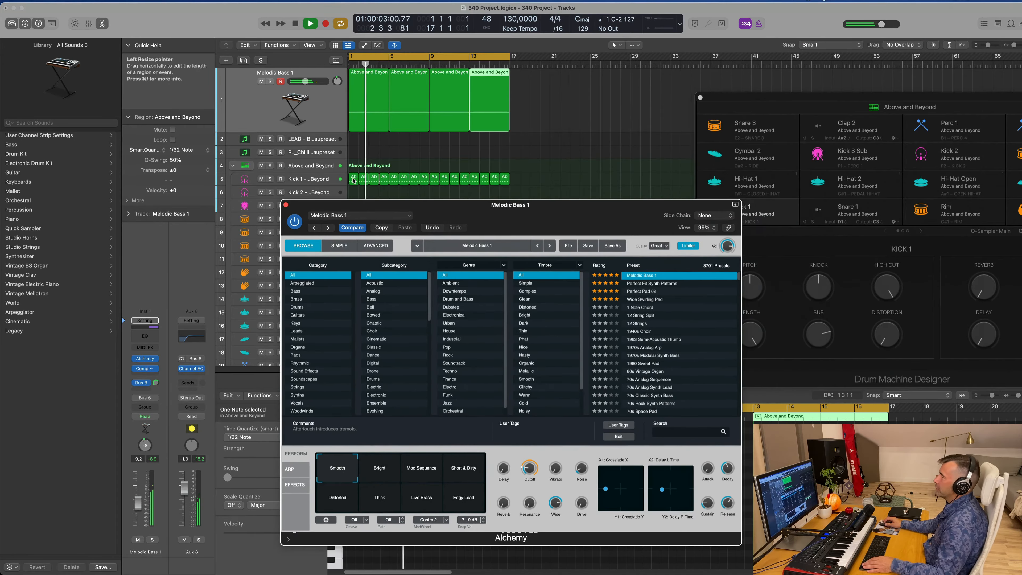
click(286, 205)
drag(325, 129, 325, 100)
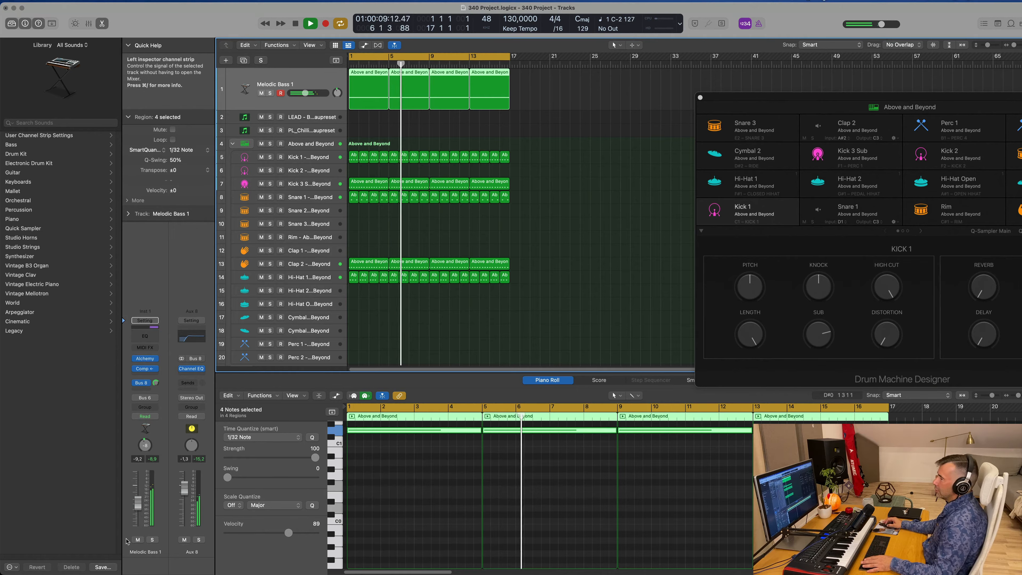
- Adjust the Melodic Bass 1 pan slightly and set its volume to -8.0 dB
drag(138, 503, 139, 507)
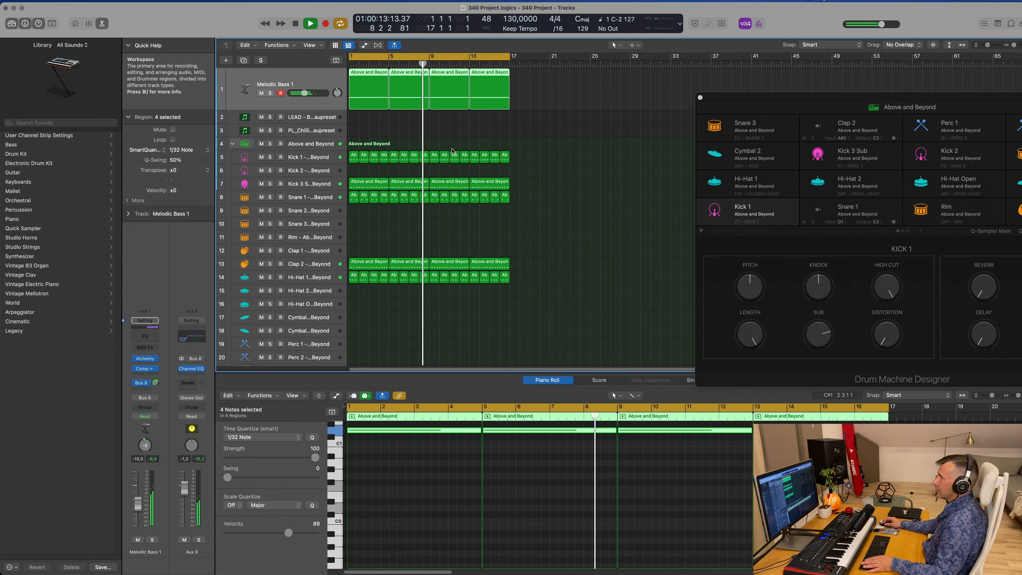
drag(140, 500, 143, 497)
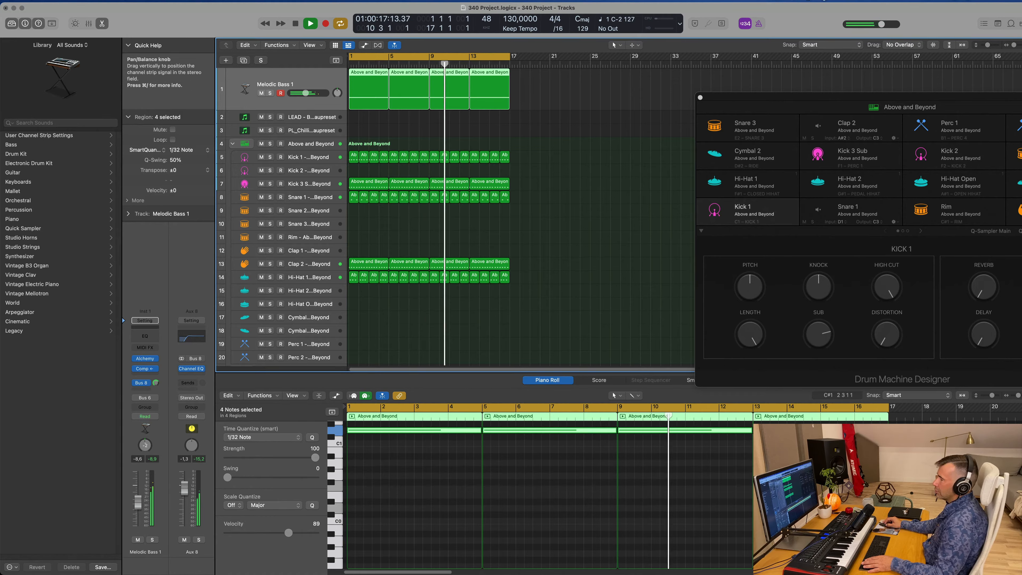
drag(145, 445, 144, 443)
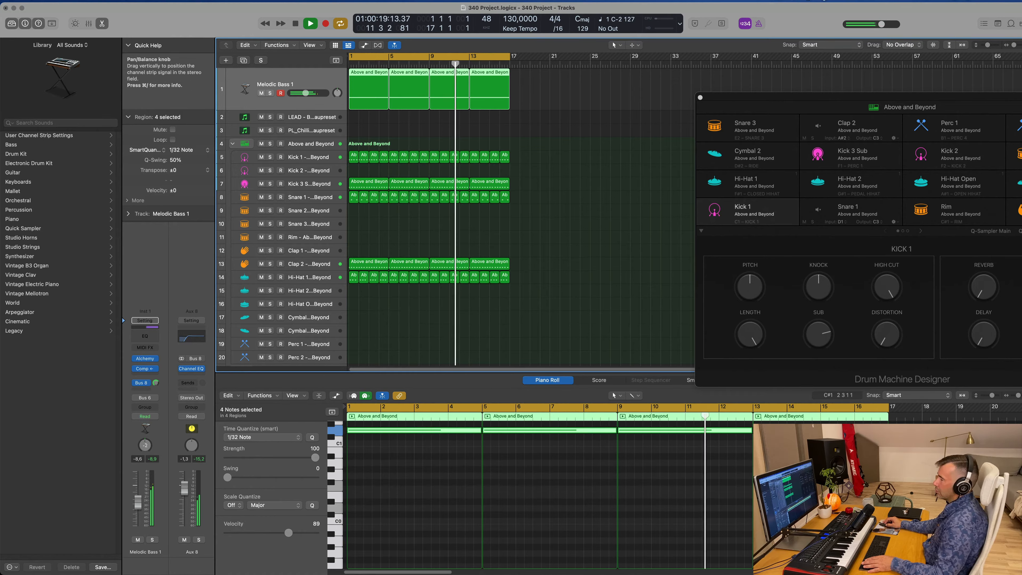
drag(137, 499, 137, 498)
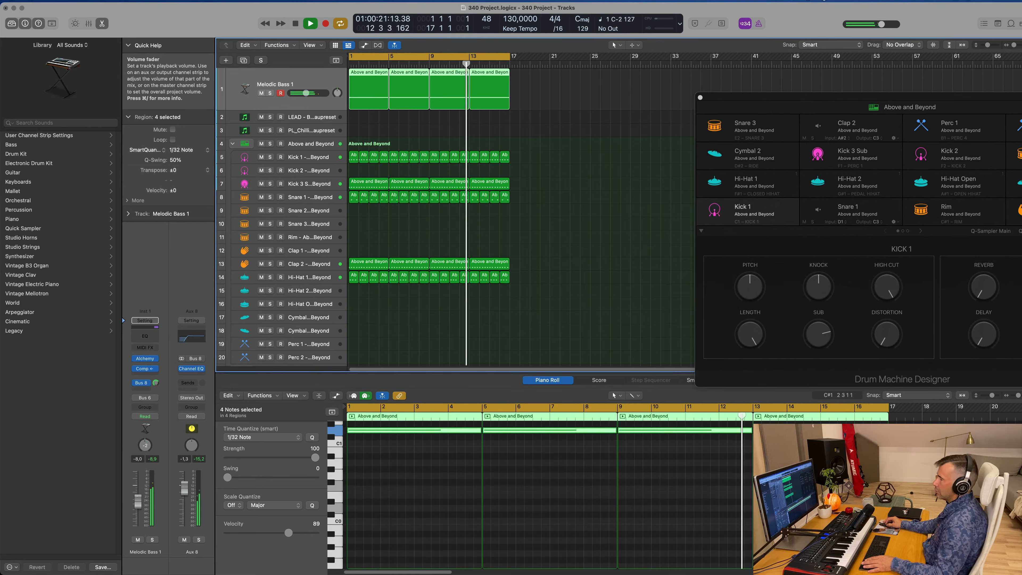
- Set the Melodic Bass 1 volume to -7.8 dB and deselect its regions
drag(137, 499, 137, 497)
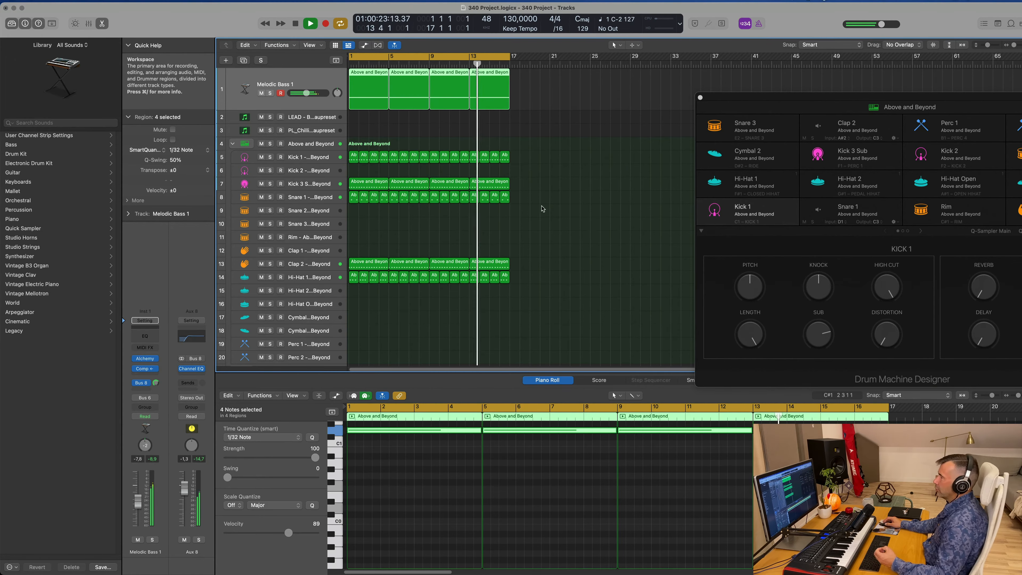
click(585, 201)
- Open Sylenth1 on the LEAD - Basic Super Saw track and add a send to Bus 9
click(300, 120)
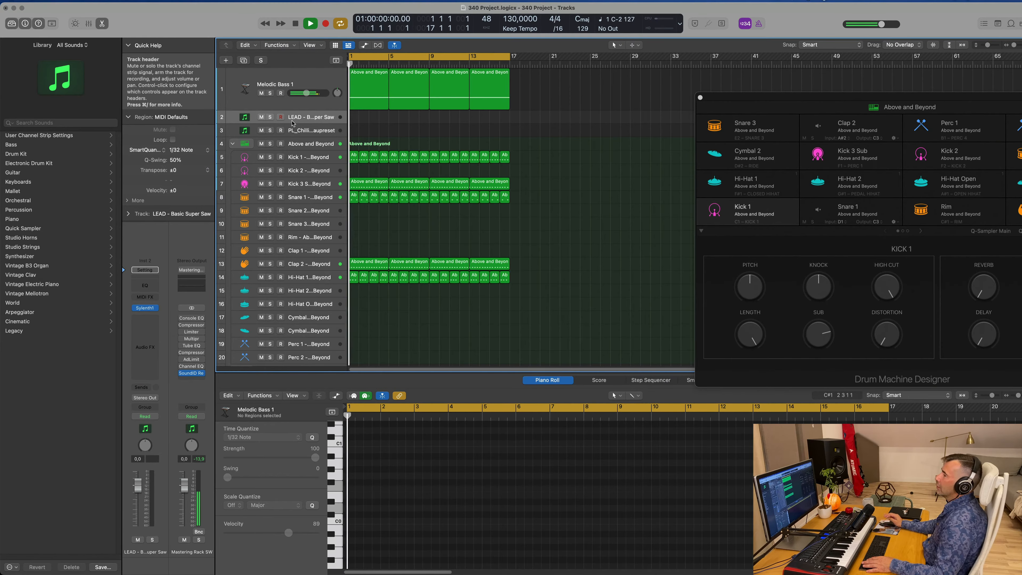
click(148, 308)
click(144, 387)
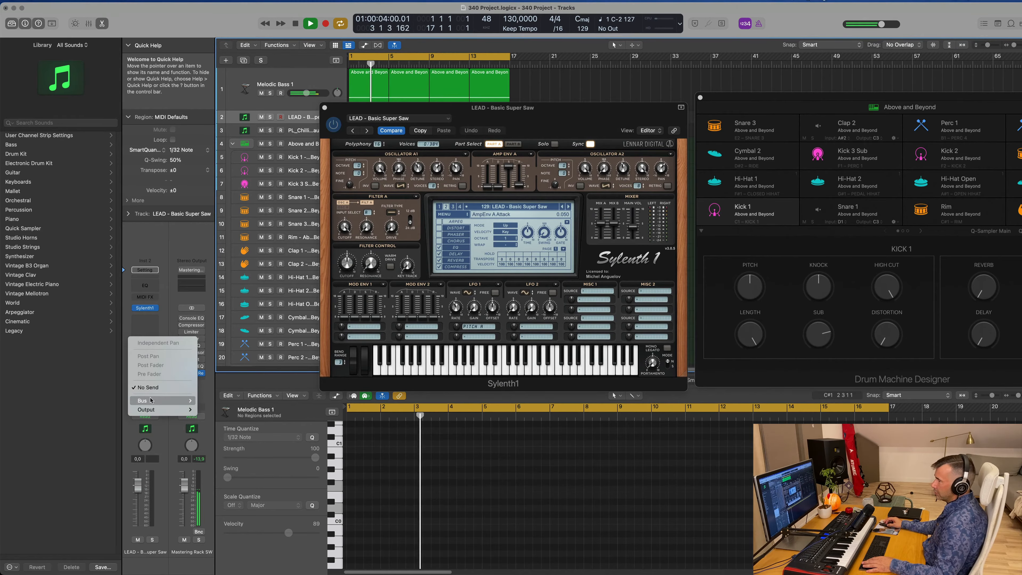
mouse_move(150, 400)
click(207, 304)
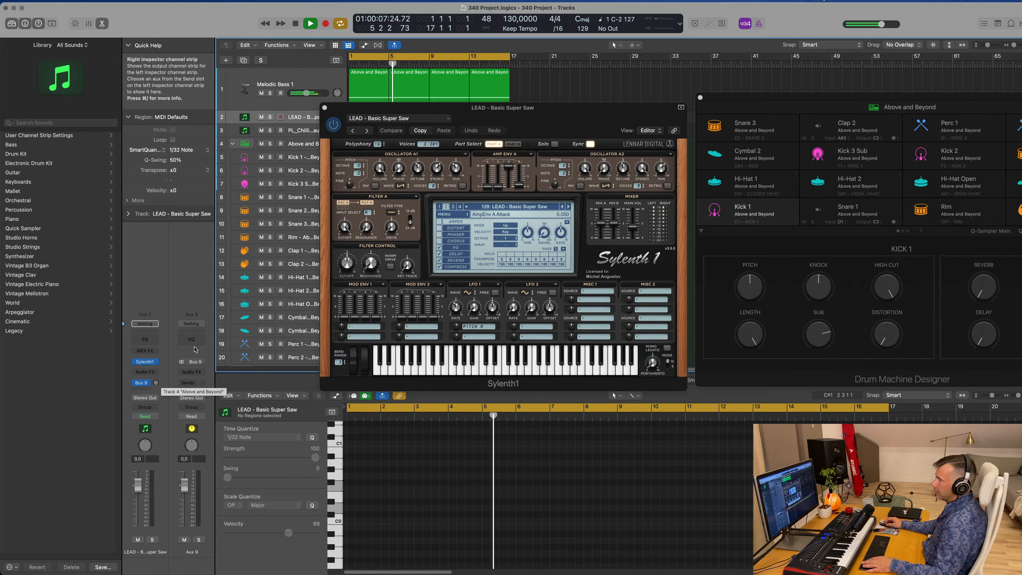
click(191, 371)
mouse_move(220, 419)
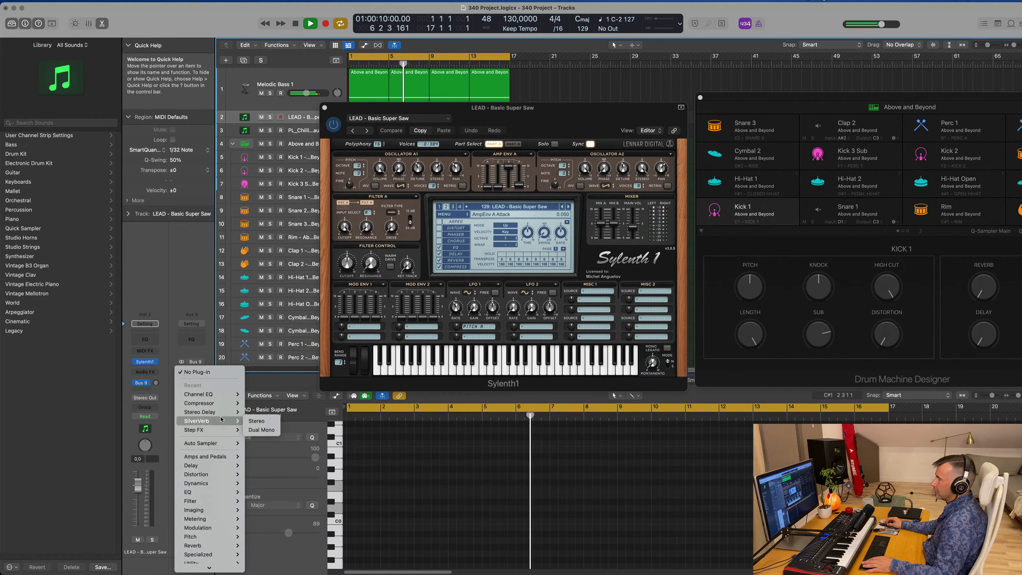
click(284, 424)
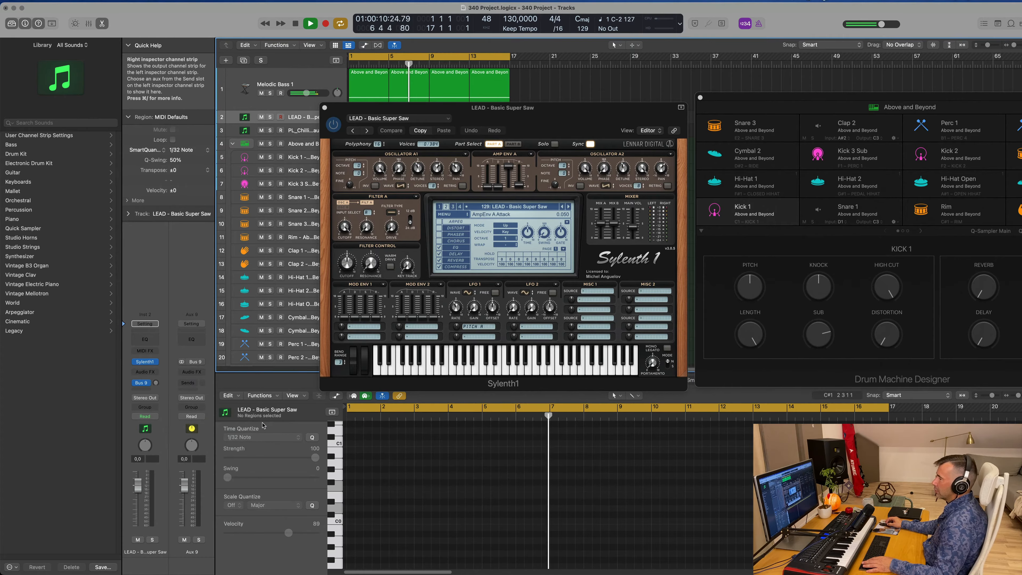
click(194, 384)
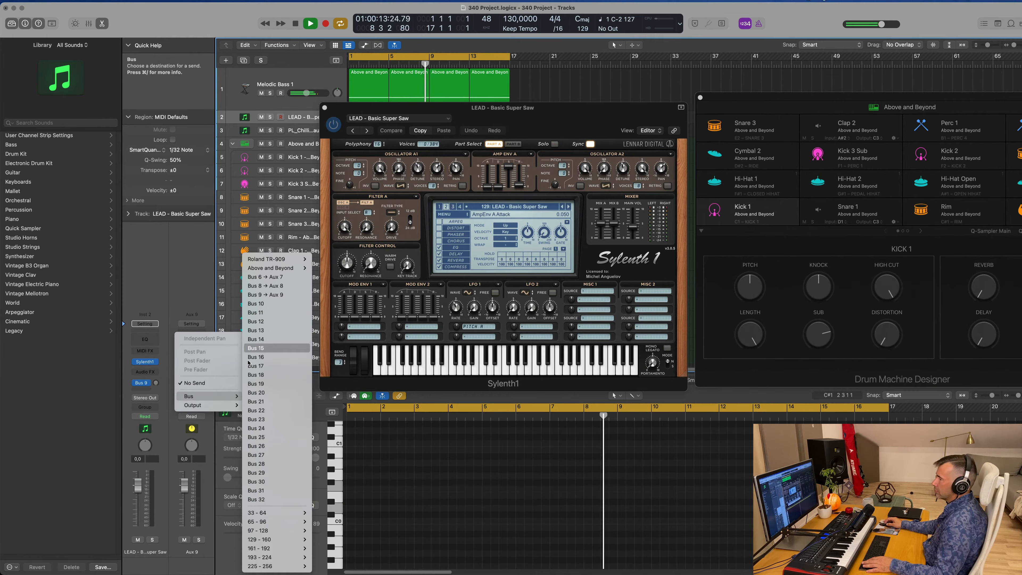
mouse_move(187, 394)
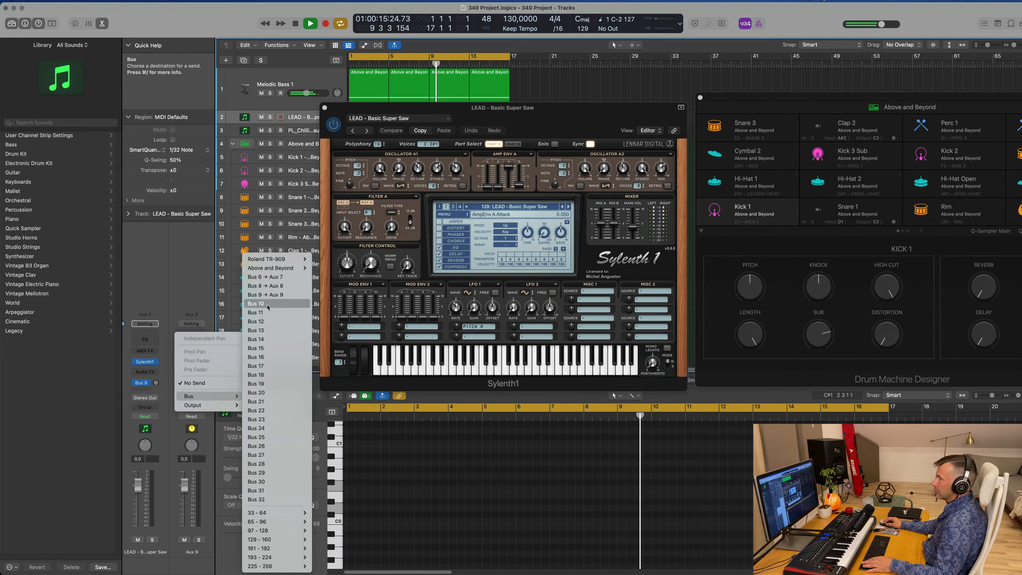
click(184, 295)
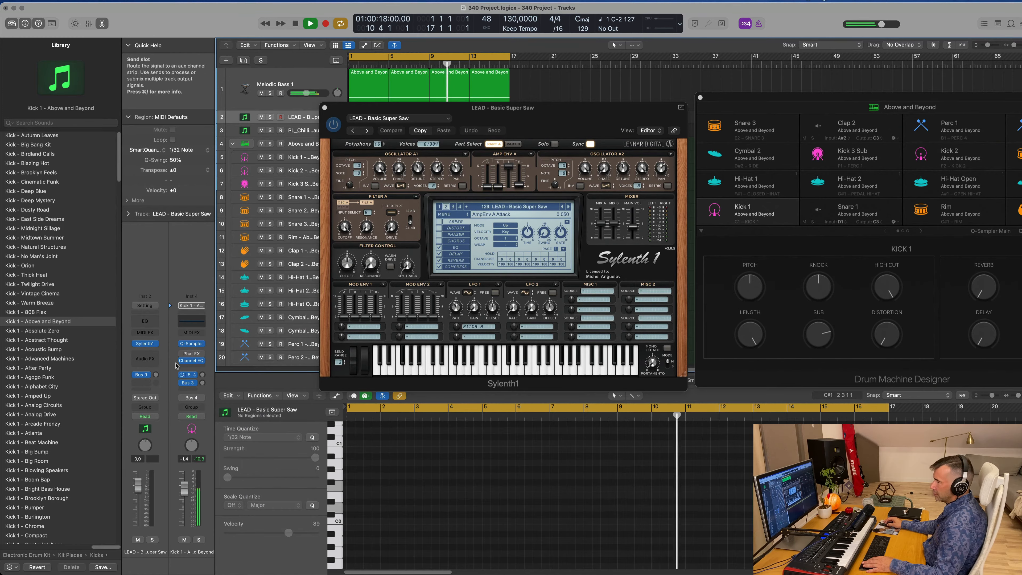
click(143, 375)
click(161, 375)
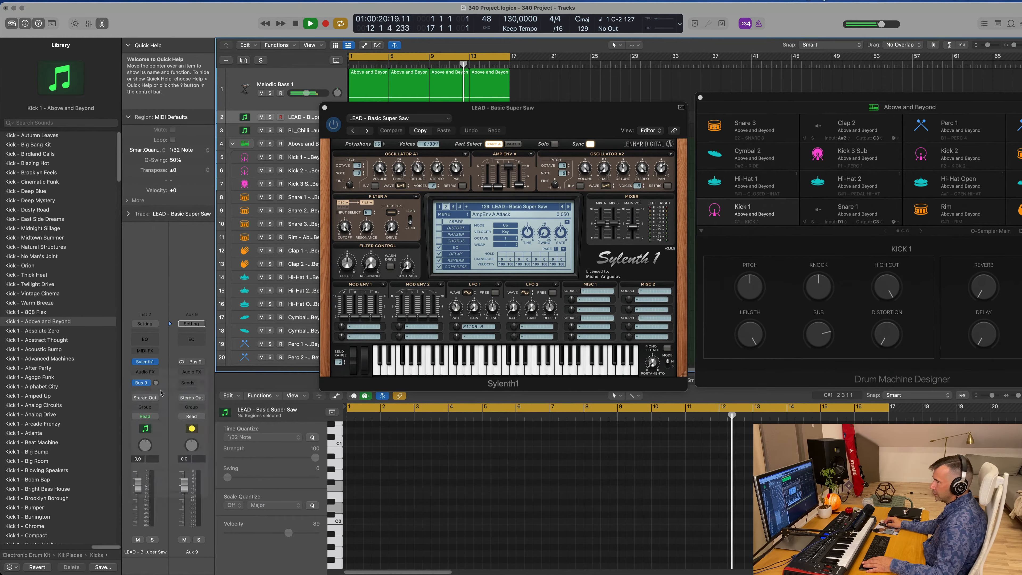
- Insert a stereo SilverVerb on Aux 9, load its grandiose preset and set the Wet level to 100%
click(198, 373)
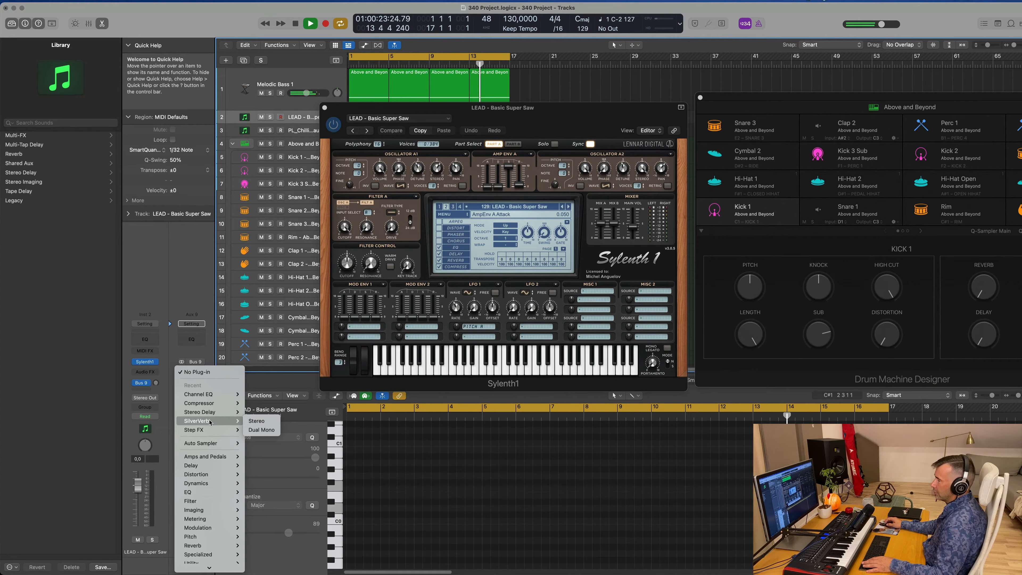
click(256, 421)
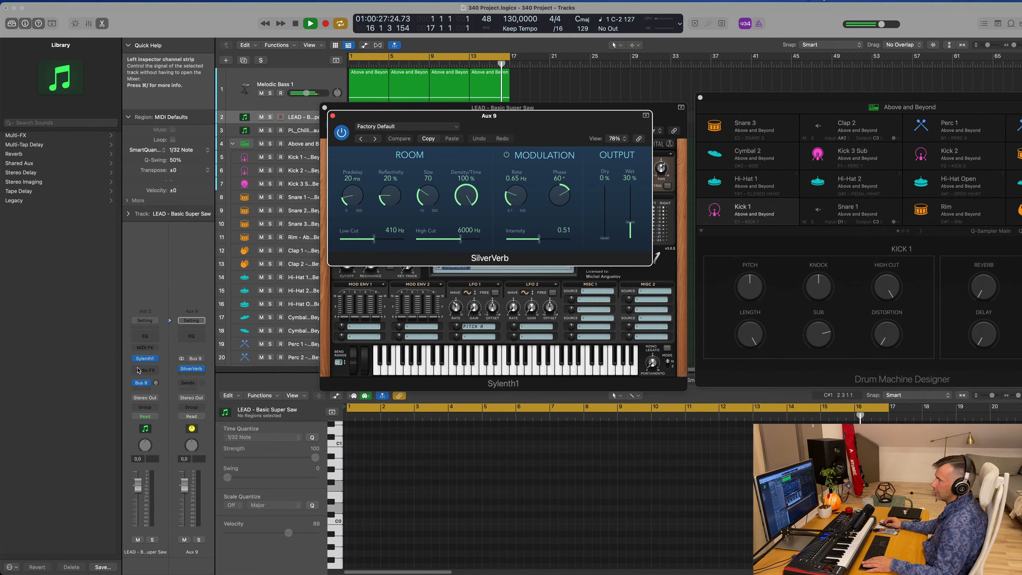
click(438, 127)
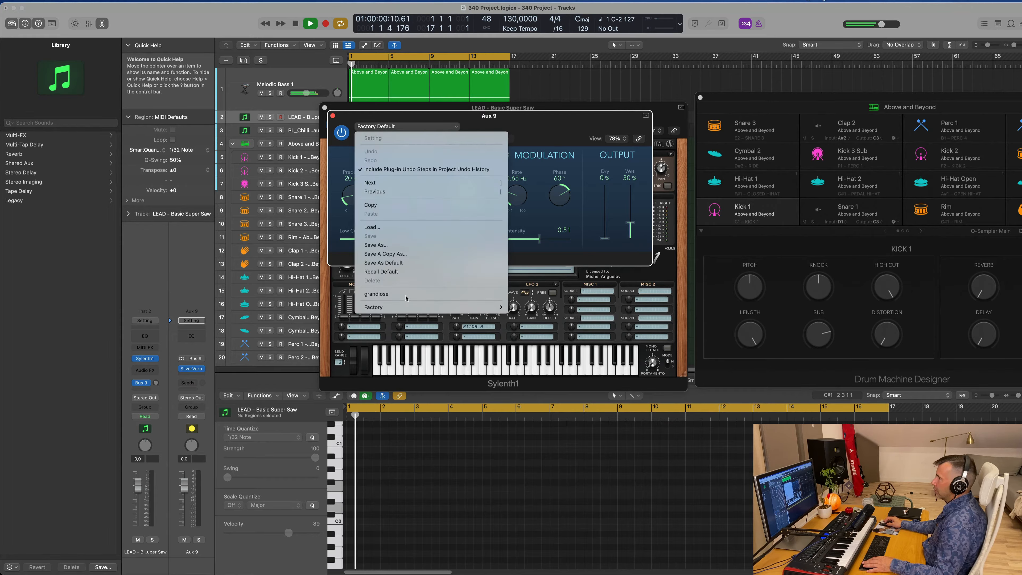
click(427, 292)
drag(630, 188, 630, 183)
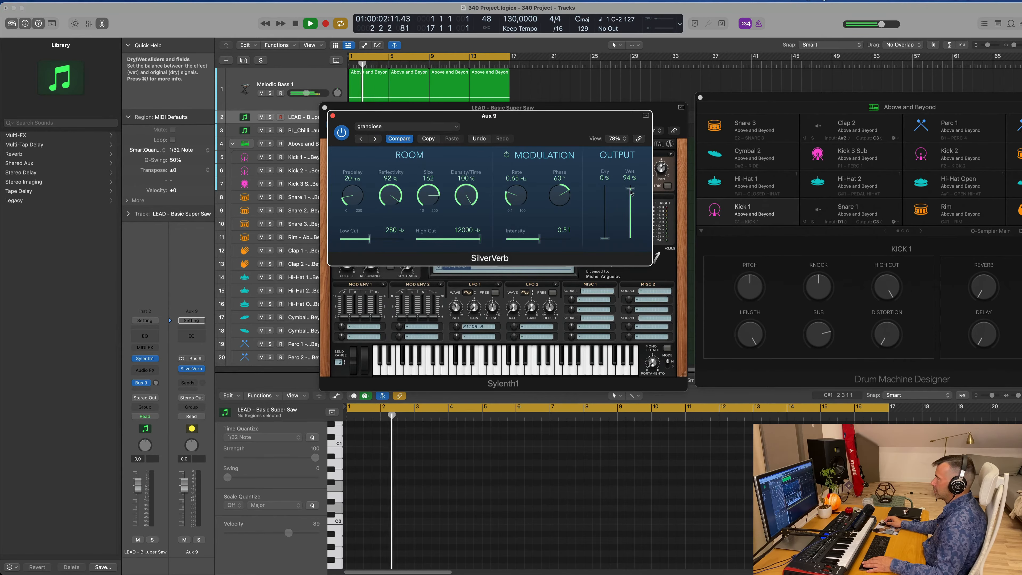
drag(591, 117, 635, 179)
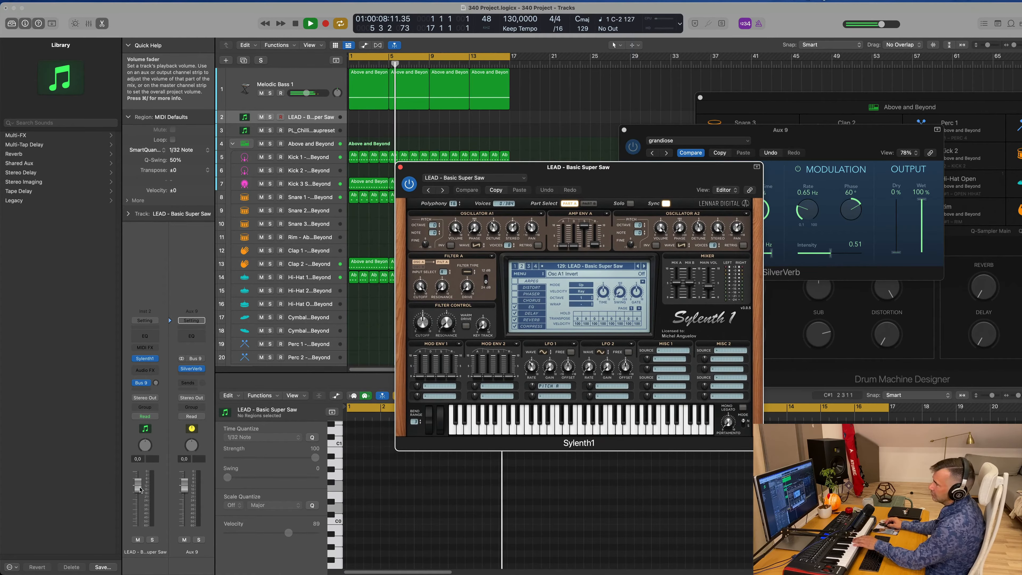
- Raise the lead track's Bus 9 send level and set the track volume to -16.6 dB
drag(138, 506, 138, 507)
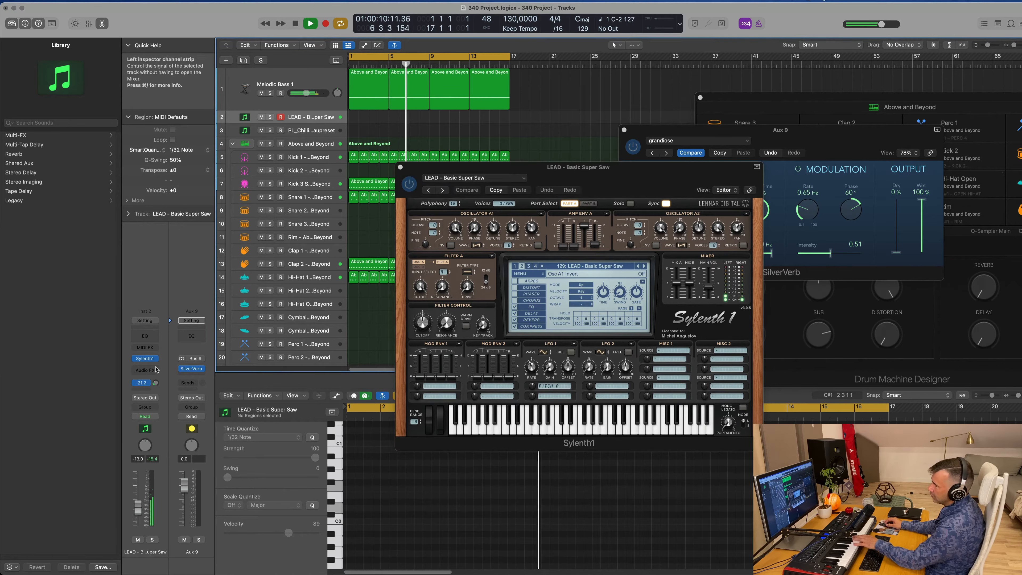
drag(155, 383, 160, 367)
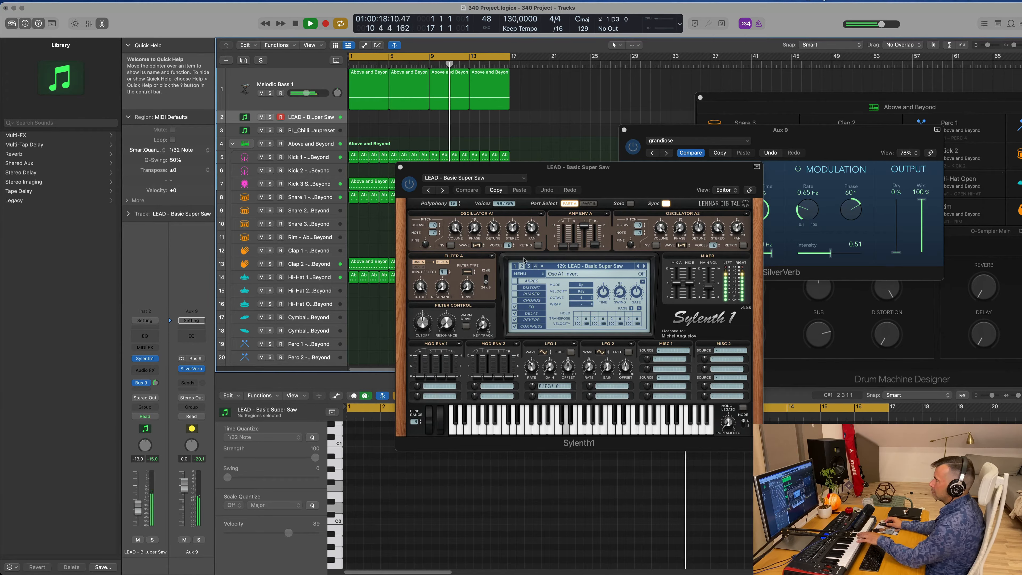
mouse_move(713, 178)
mouse_down()
mouse_move(545, 177)
mouse_move(698, 176)
mouse_up()
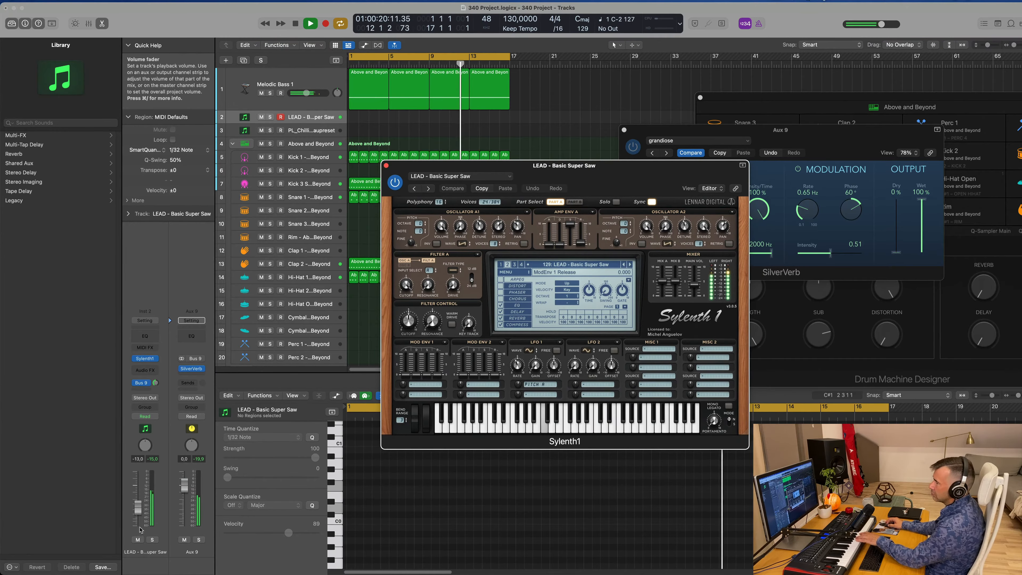
drag(138, 510, 139, 511)
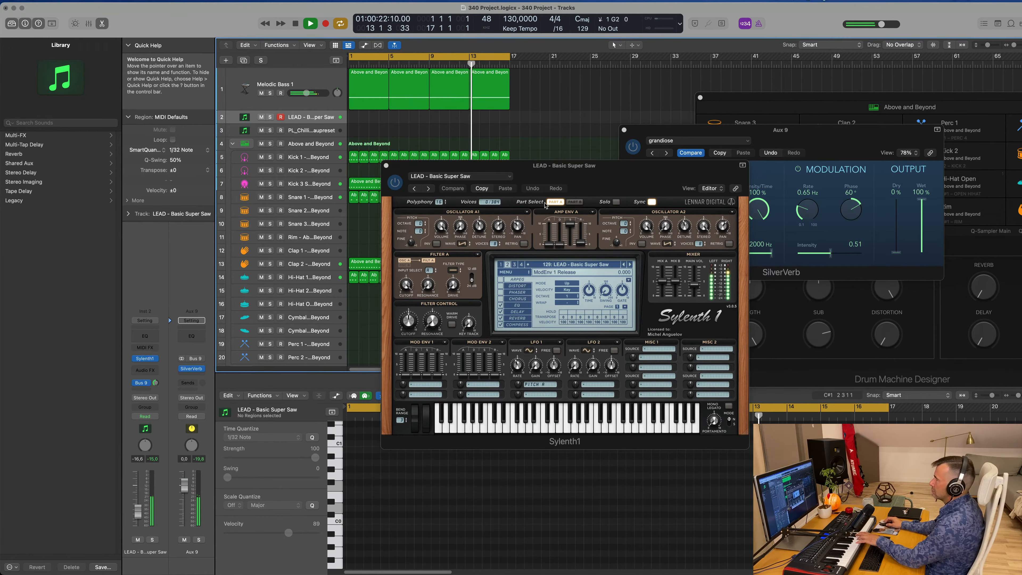
- Switch Sylenth1 to preset 130: LEAD - Bass Lead and set the track volume to -13.8 dB
click(602, 264)
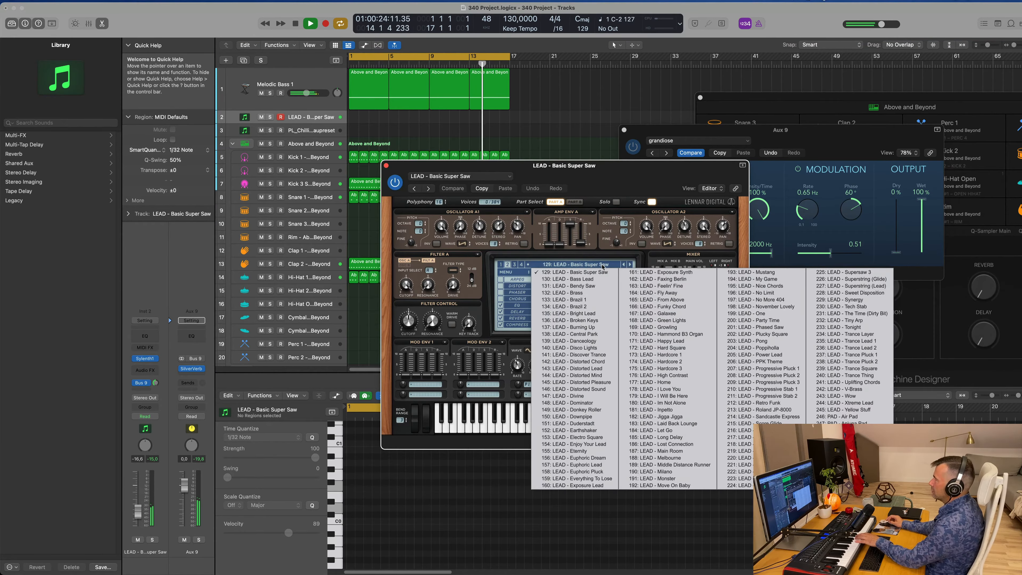
click(630, 197)
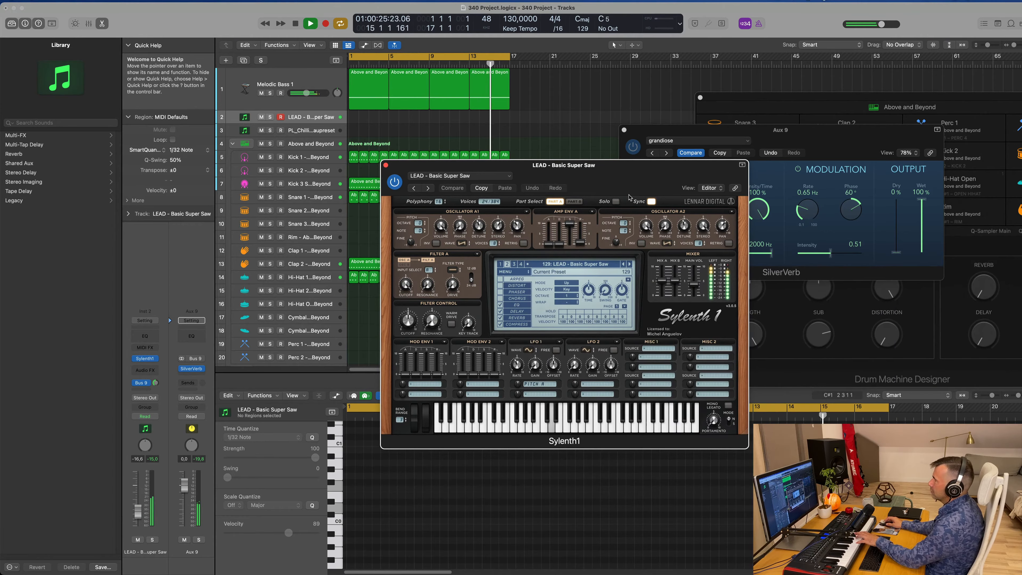
click(629, 264)
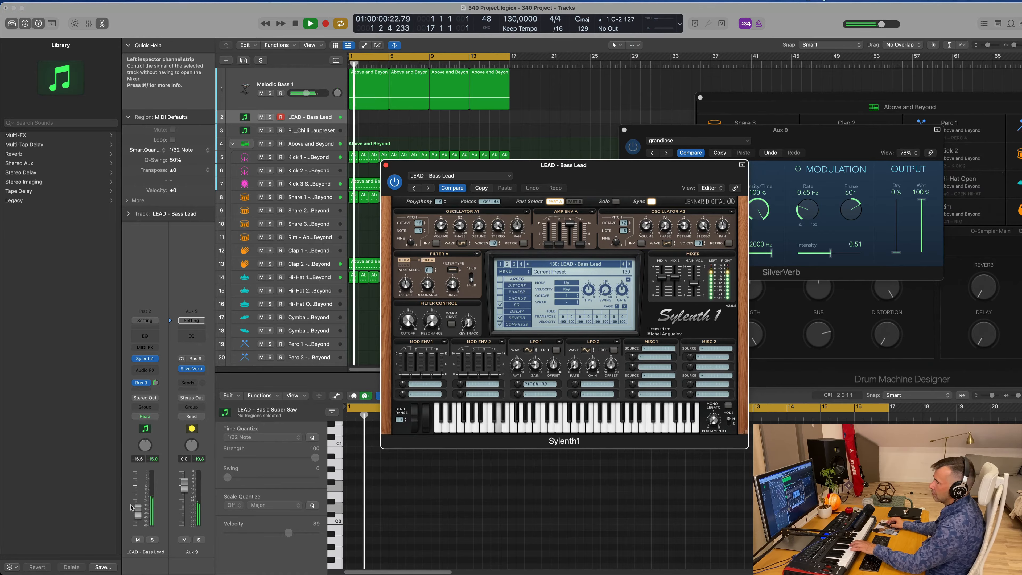
drag(138, 508, 138, 508)
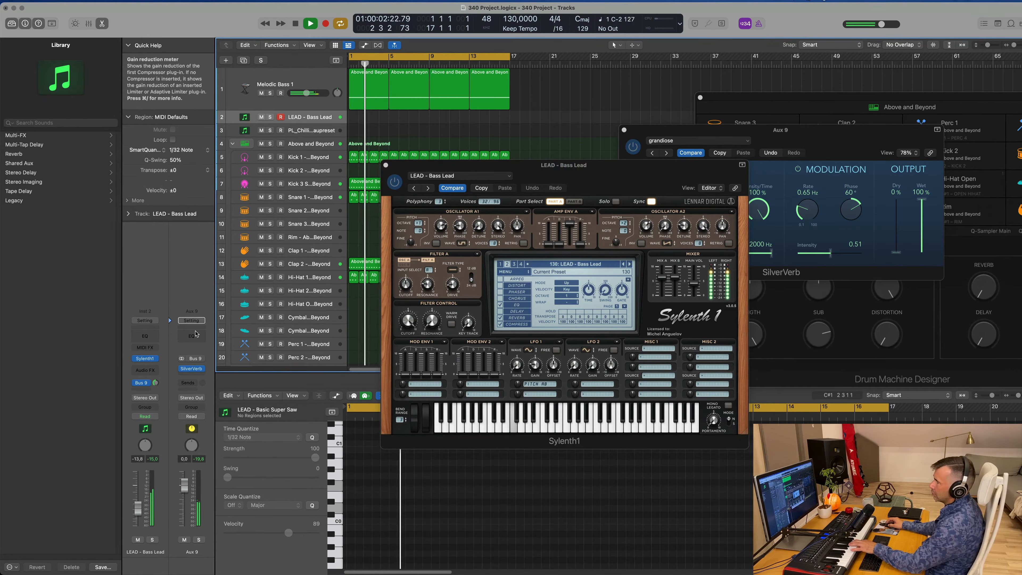
- Add a Channel EQ to the lead track with a low cut at 102 Hz and 24 dB/Oct, and close it
click(150, 337)
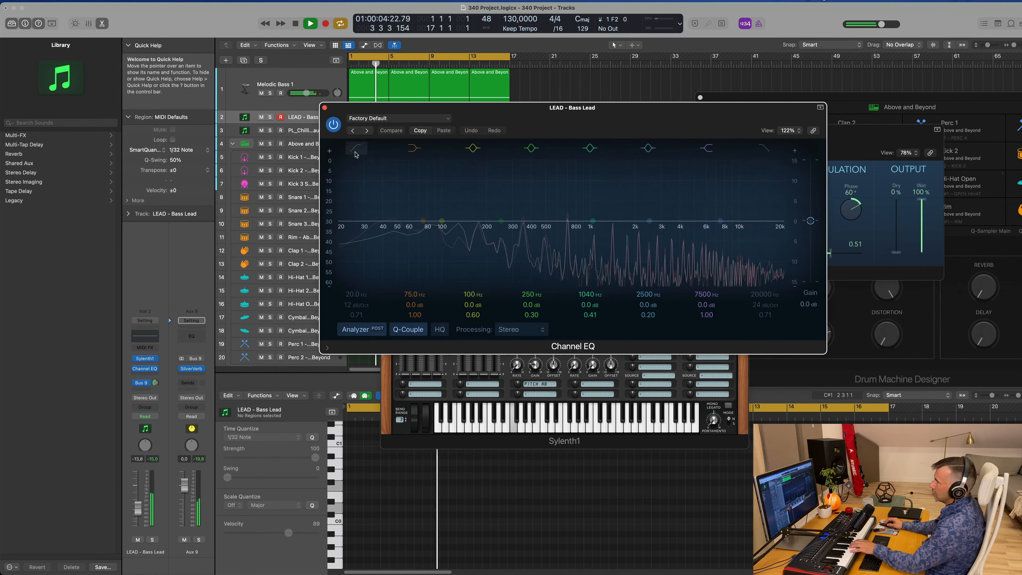
drag(460, 188, 465, 189)
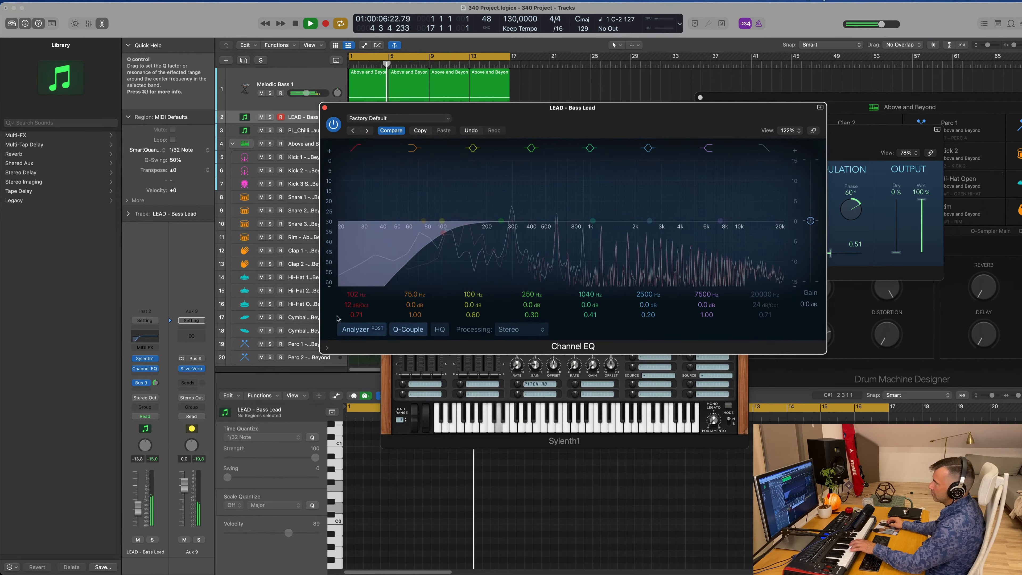
drag(351, 292, 351, 292)
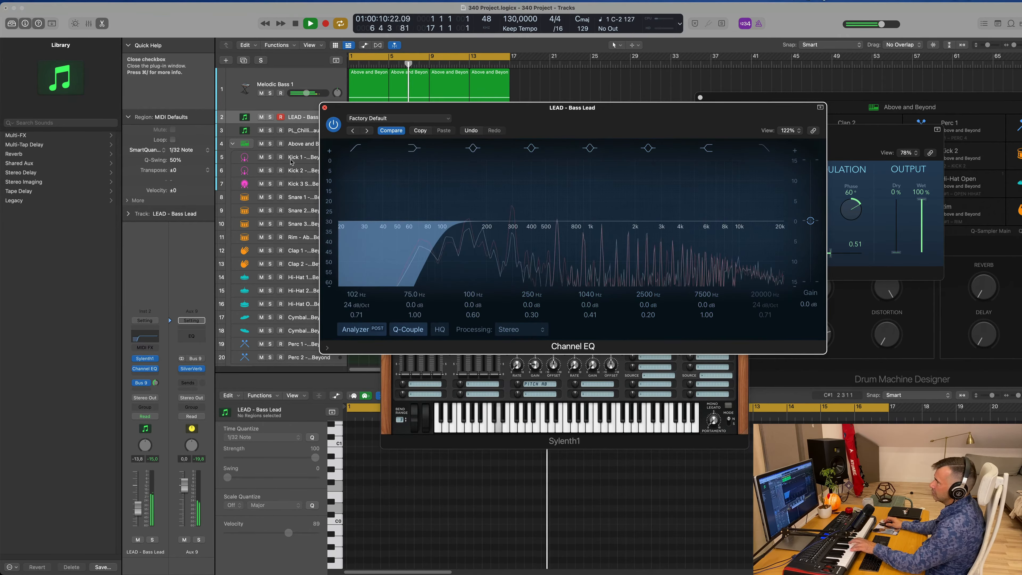
click(325, 108)
- Switch Sylenth1 to preset 131: LEAD - Bendy Saw and set the lead track volume to -15.4 dB
drag(593, 166, 624, 163)
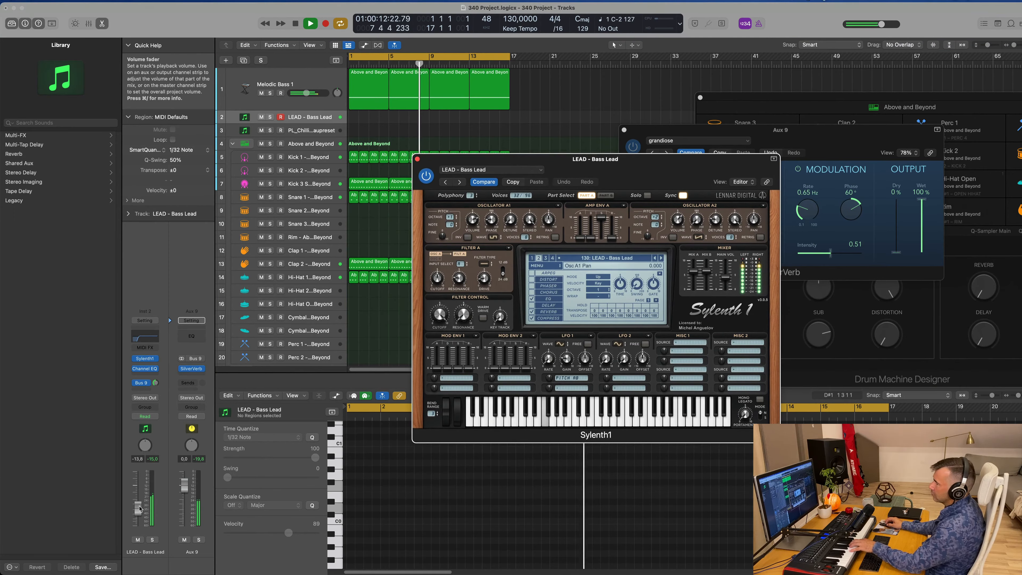
drag(141, 504, 141, 503)
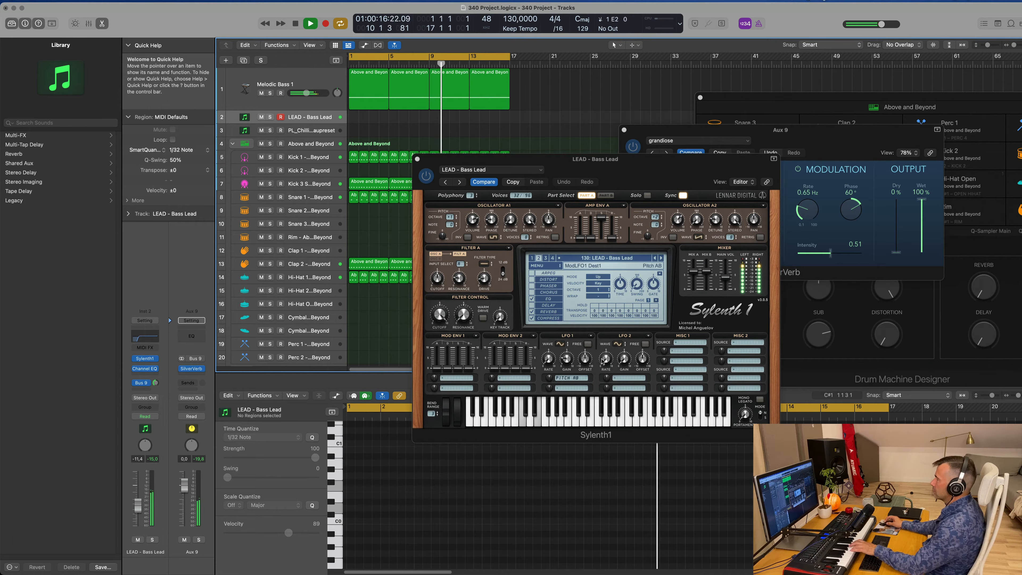
click(661, 259)
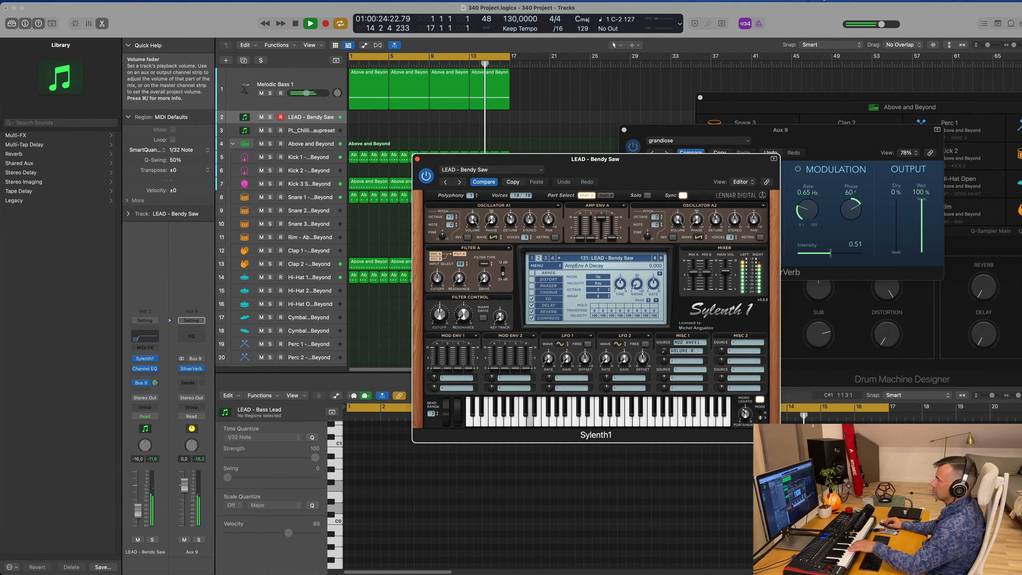
click(141, 514)
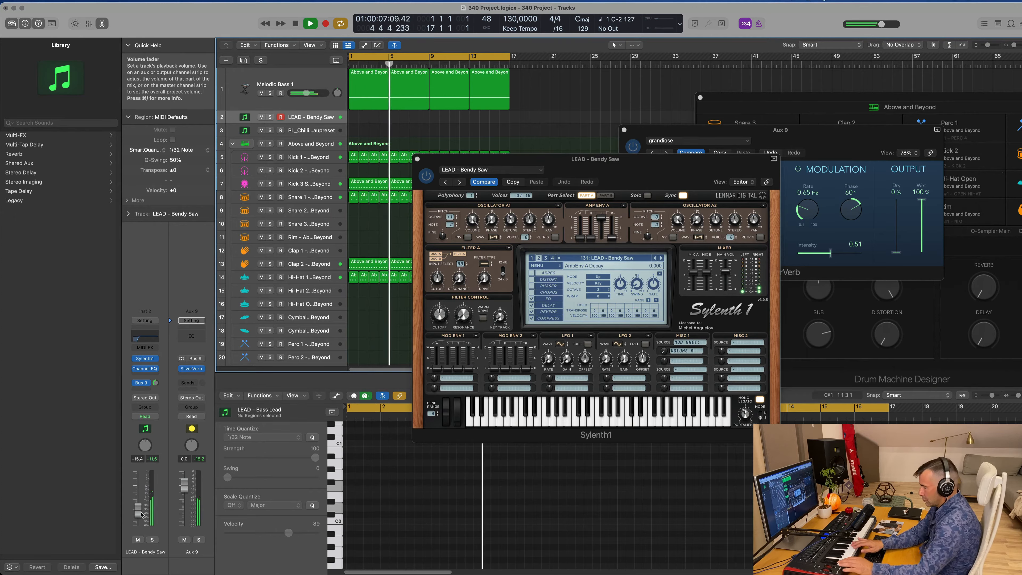
- Record a MIDI part on the LEAD - Bendy Saw track and move the recorded region to bar 1
key(r)
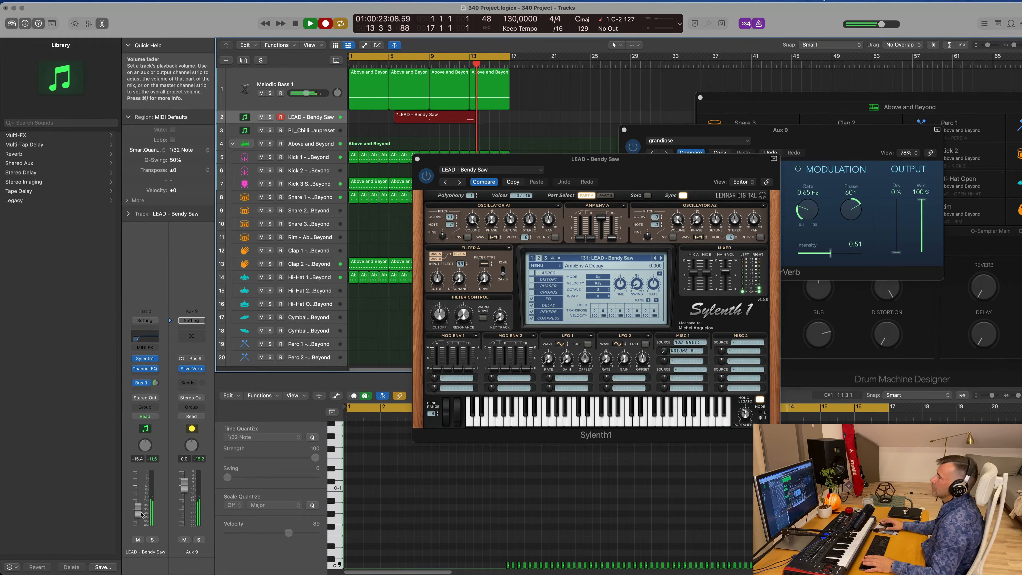
key(space)
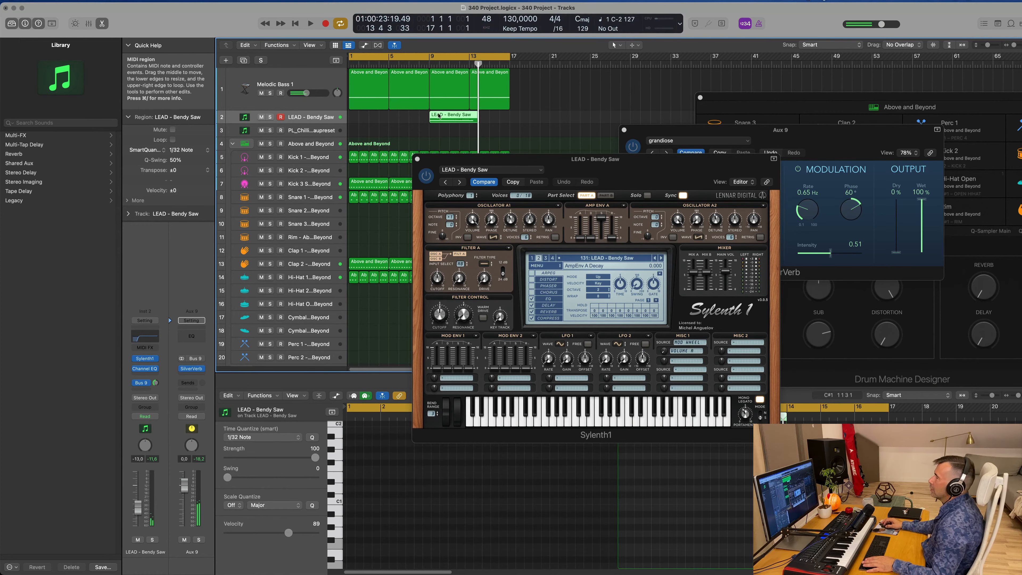
drag(450, 116, 369, 116)
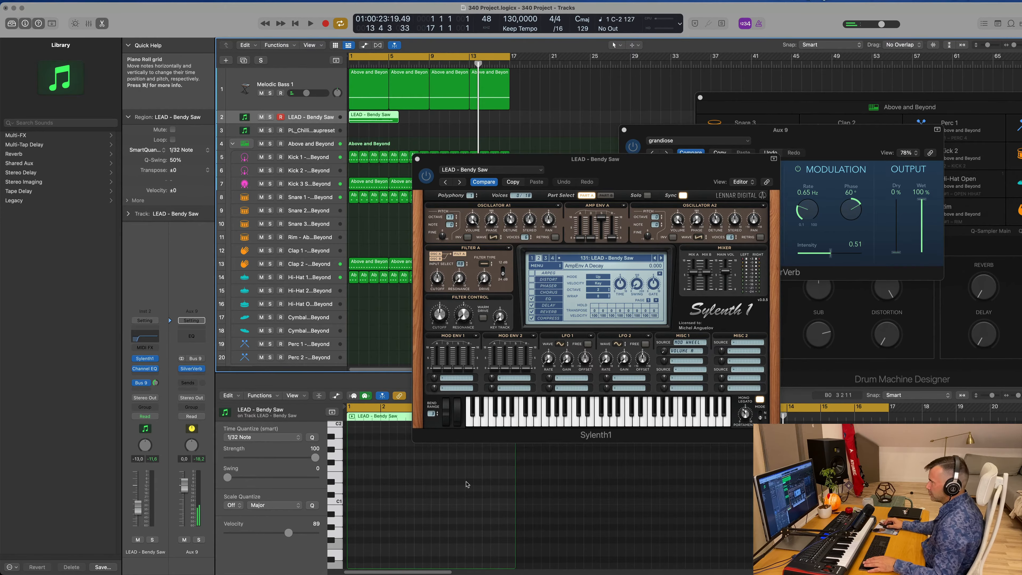
- Split the LEAD - Bendy Saw region at bar 5, shortening the notes that cross the split point
drag(589, 159, 807, 54)
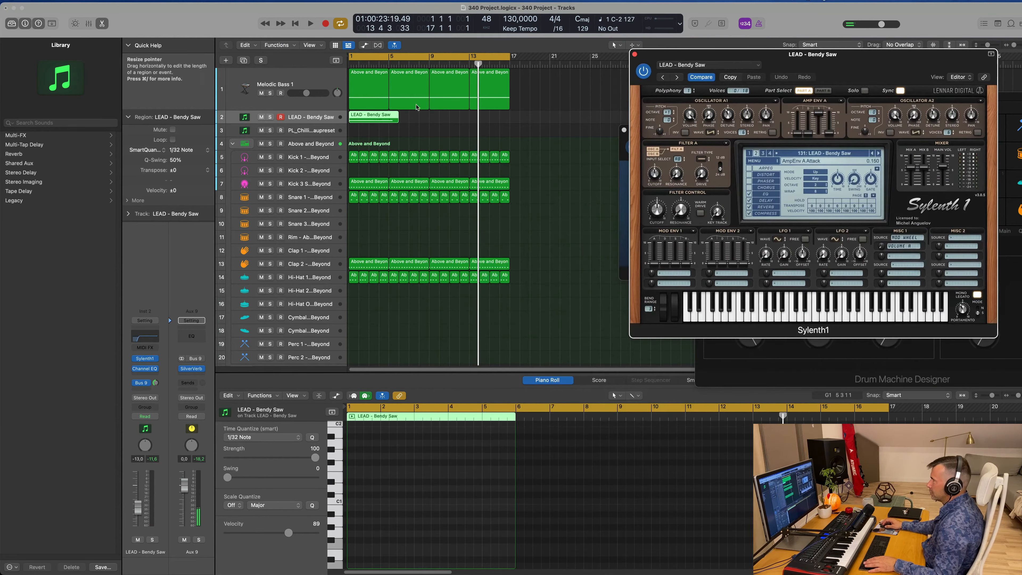
super+double_click(388, 120)
click(582, 197)
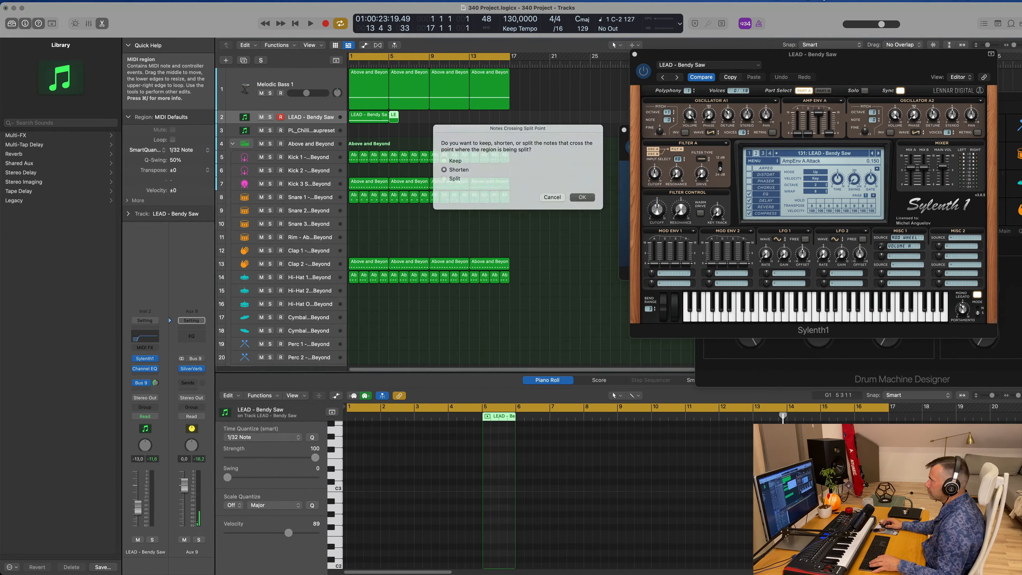
- Delete the leftover lead piece after bar 5 and display the remaining region's Ch. 1: Pitch Bend data in the Piano Roll
key(Delete)
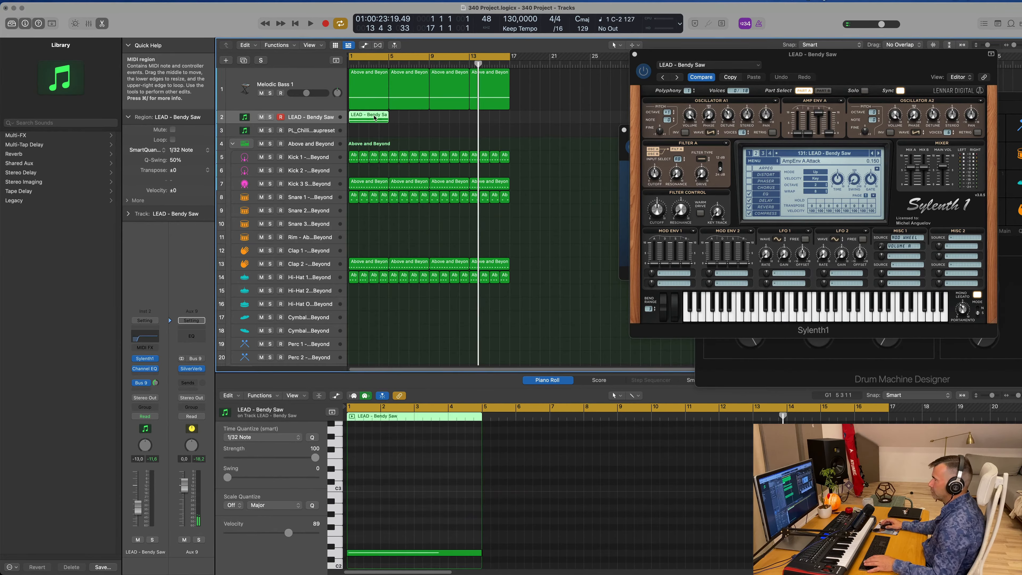
click(337, 395)
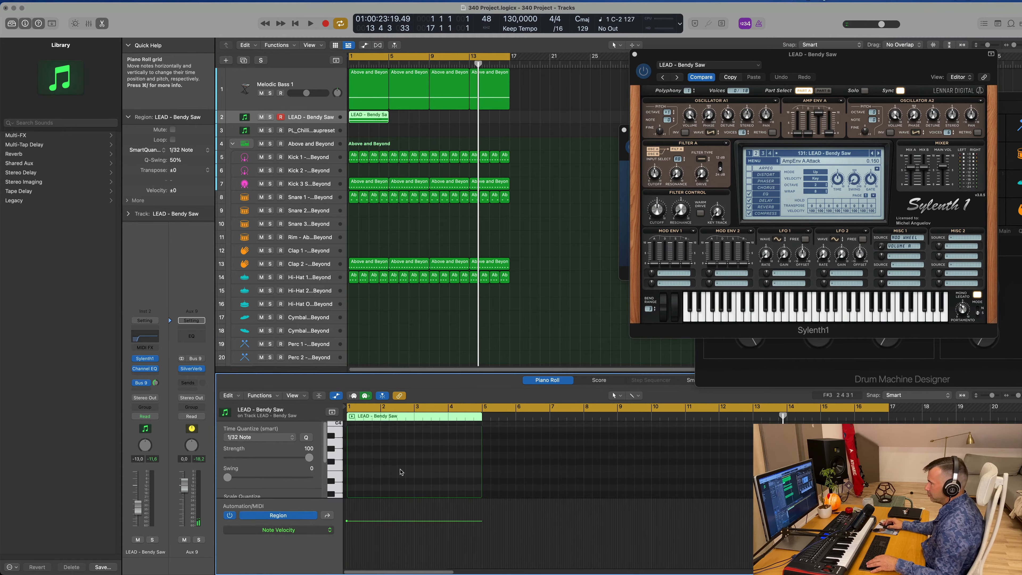
click(299, 531)
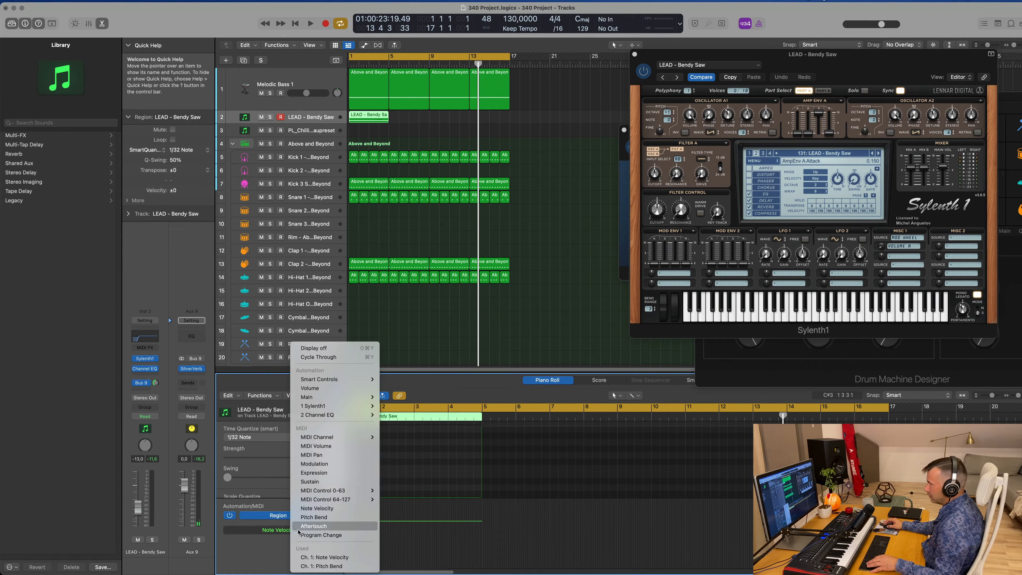
click(308, 566)
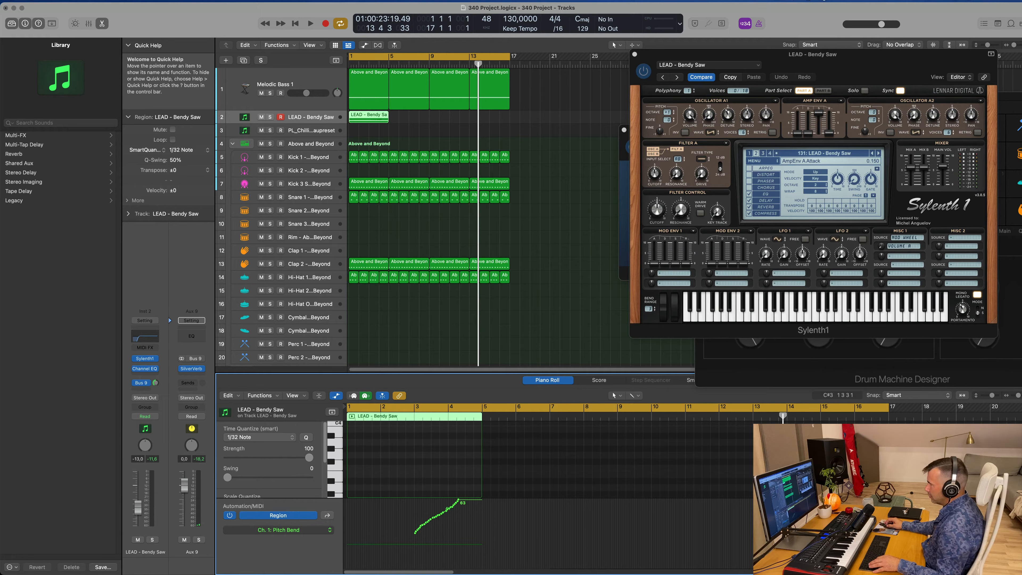
- Replace the recorded pitch bend with a straight ramp from 0 at bar 3 to 63 at the end of bar 4, and play it from the start
drag(447, 509, 428, 500)
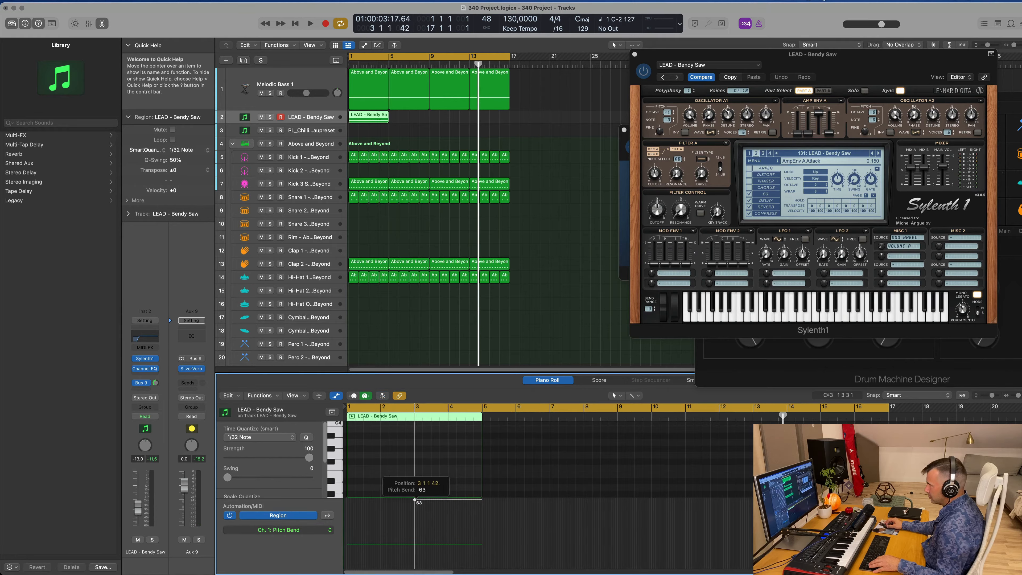
drag(415, 500, 414, 508)
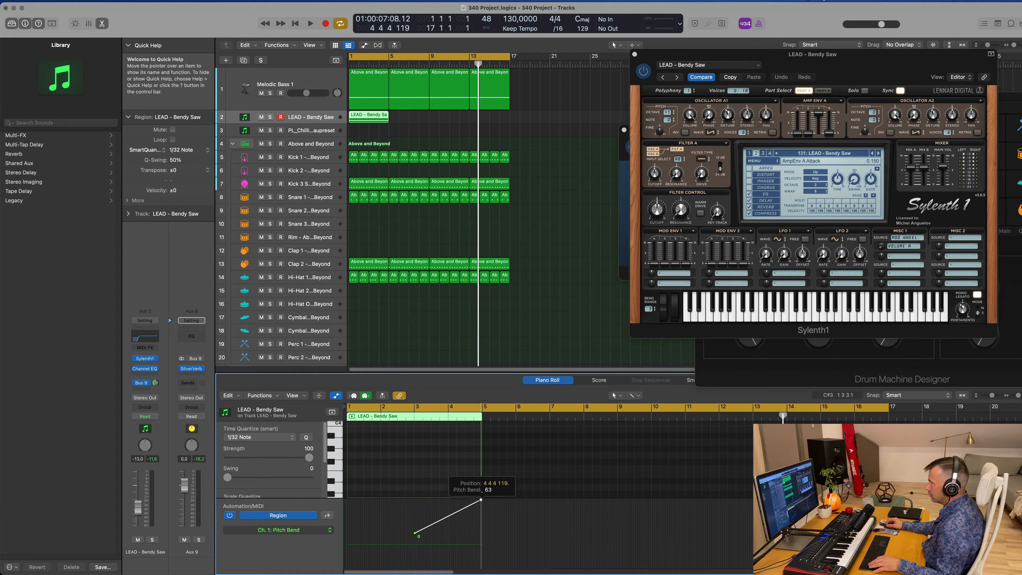
key(space)
key(Return)
key(space)
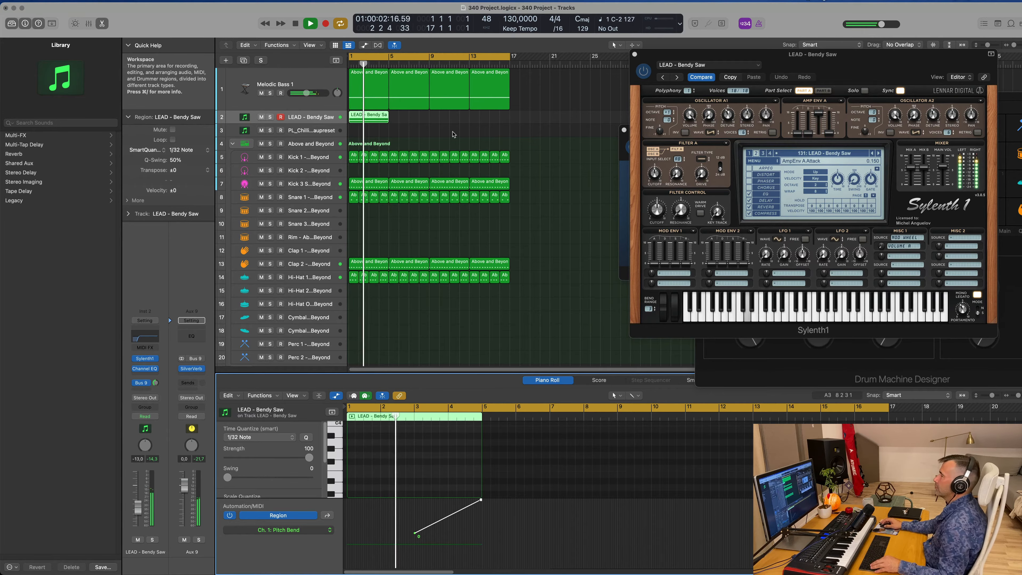
- Copy the LEAD - Bendy Saw region from bar 1 to bar 9 on the same track and stop playback
scroll(446, 136, right, 1)
scroll(451, 136, down, 3)
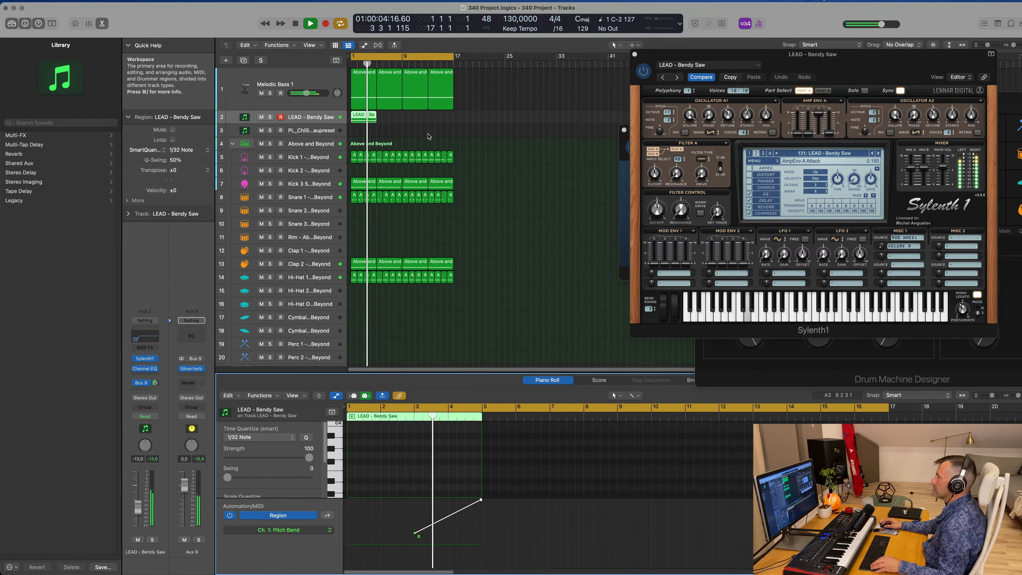
scroll(429, 136, up, 1)
scroll(428, 133, down, 2)
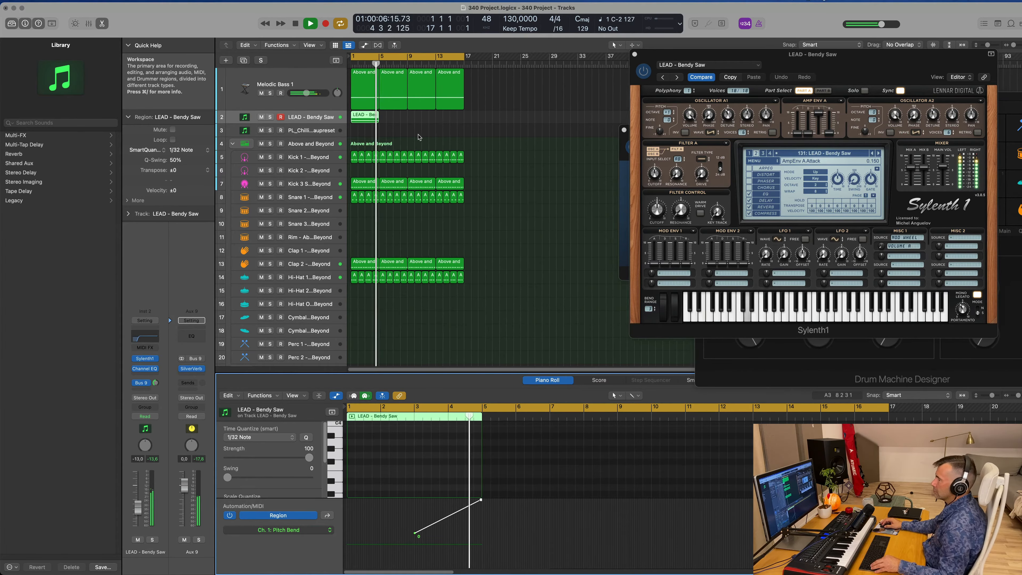
scroll(426, 126, up, 2)
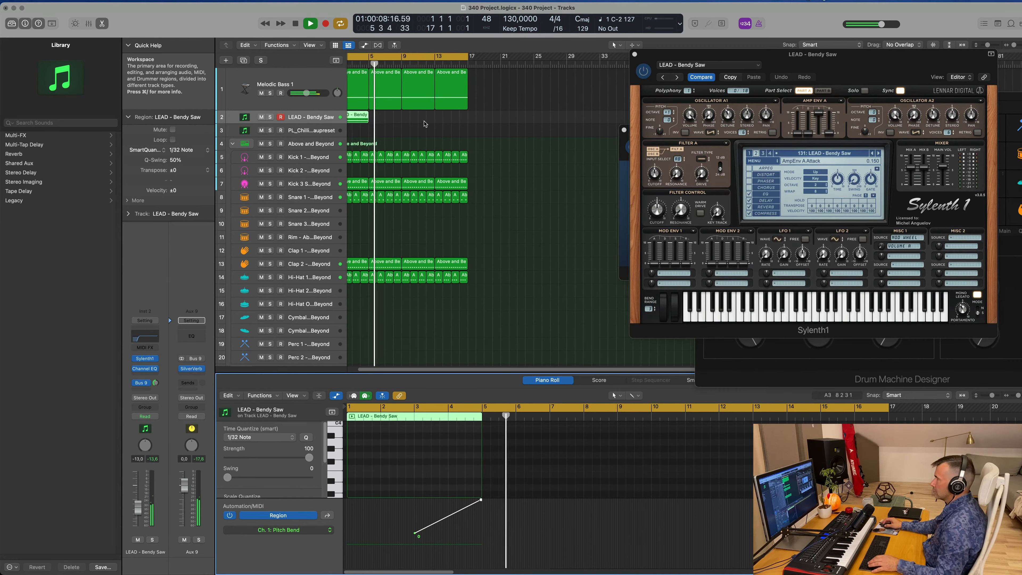
scroll(420, 126, down, 2)
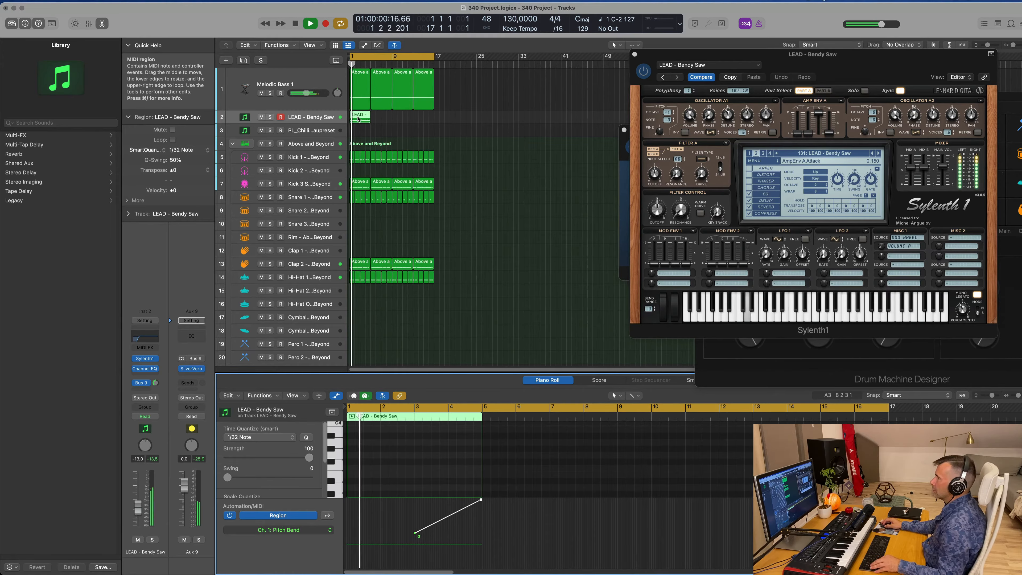
drag(371, 122, 402, 119)
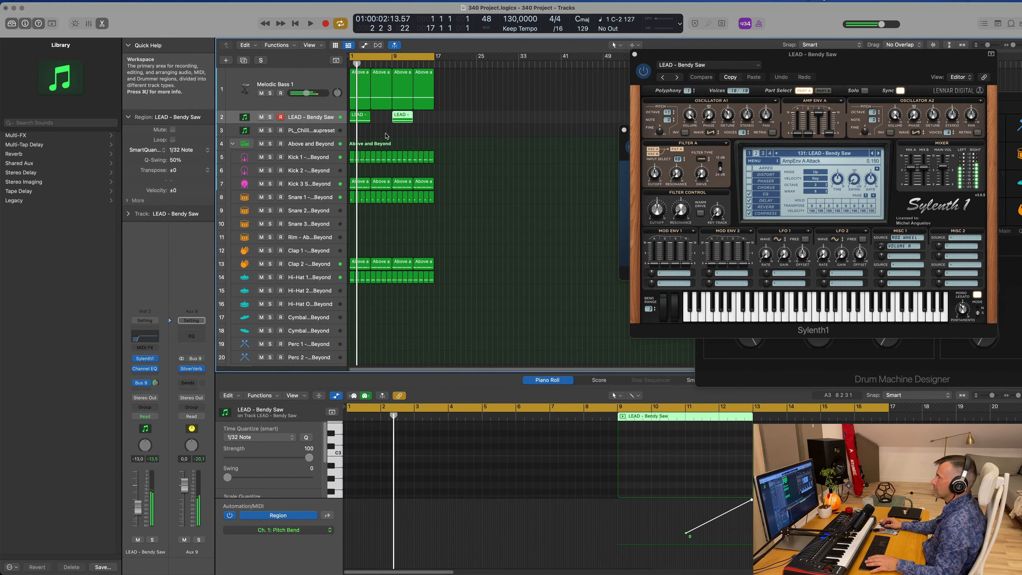
key(space)
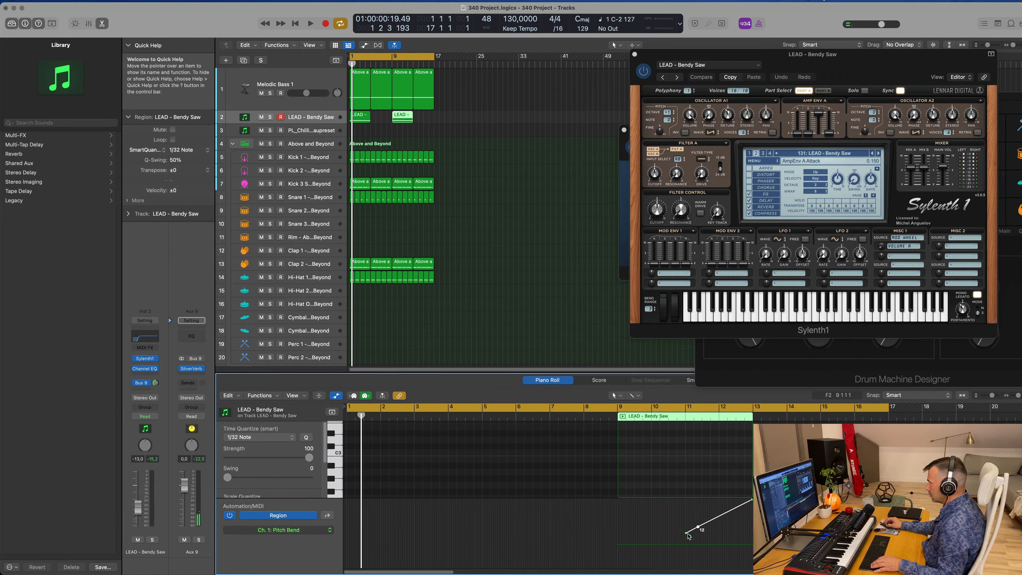
- In the bar 9 region, hold the pitch bend flat at 0 from bar 9 to bar 11, just before the ramp
drag(697, 529, 628, 532)
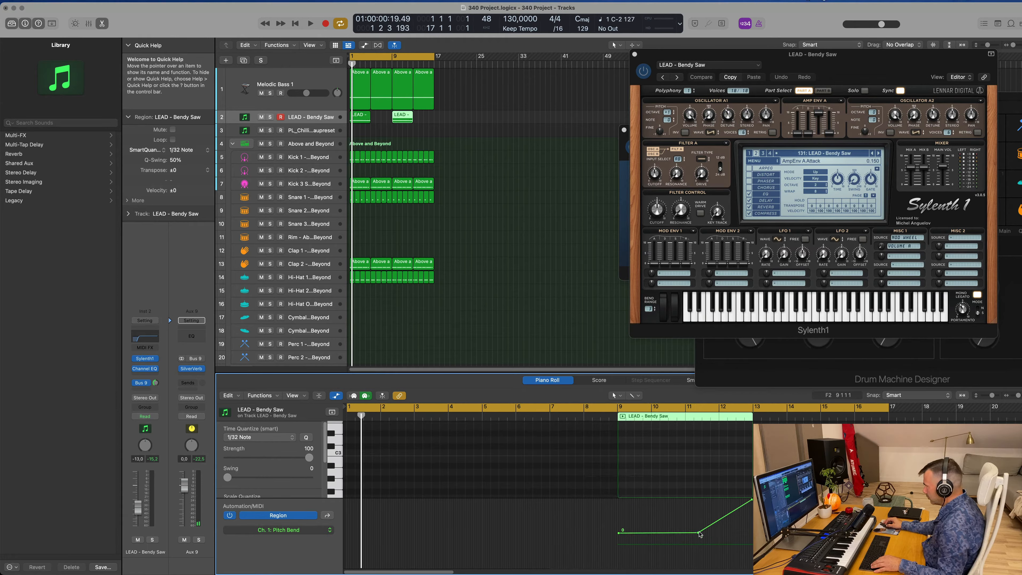
drag(698, 532, 694, 533)
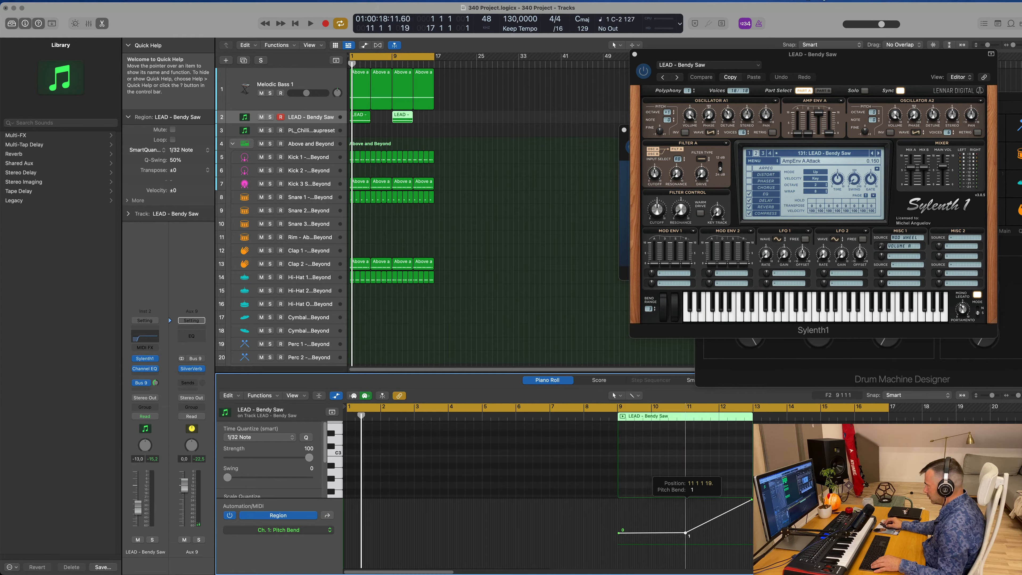
drag(685, 532, 685, 534)
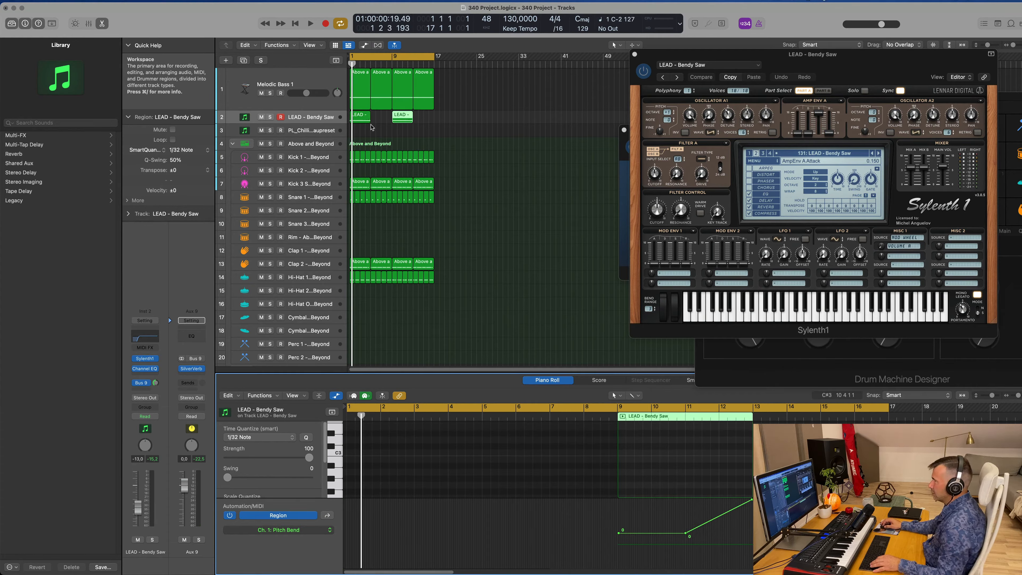
- Delete the lead region at bar 1, replace it with a copy of the edited bar 9 region, and start playback
click(360, 115)
key(Delete)
click(397, 118)
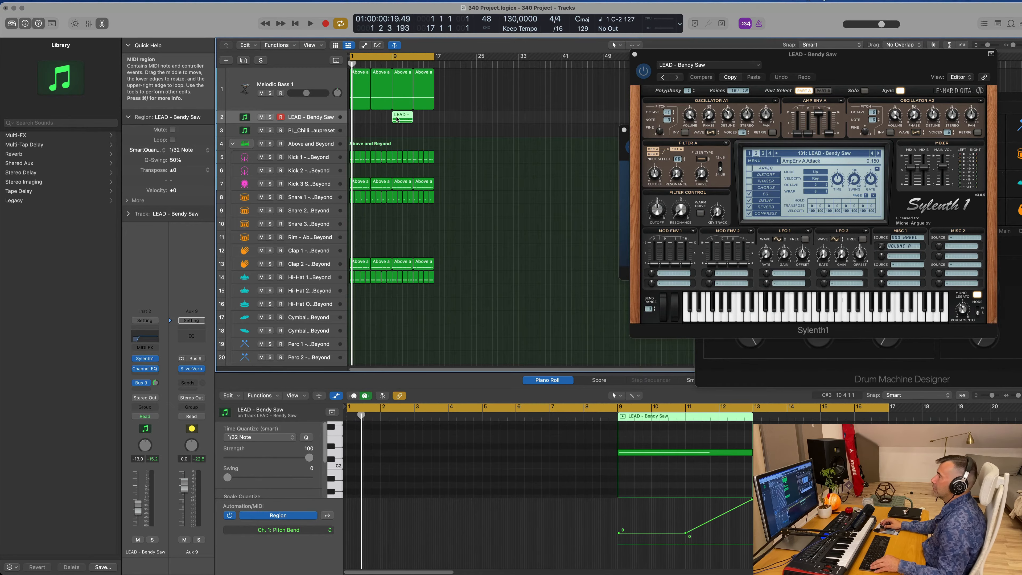
drag(397, 118, 357, 119)
key(space)
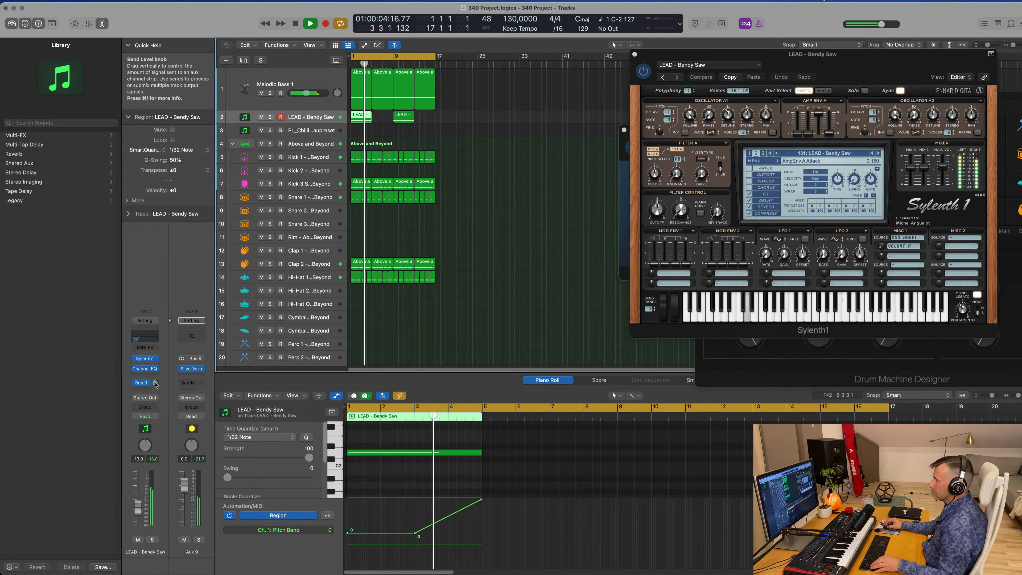
- Raise the lead track's Bus 9 send to -6.3 dB and lower the track volume to -17.6 dB
drag(155, 382, 156, 376)
key(Return)
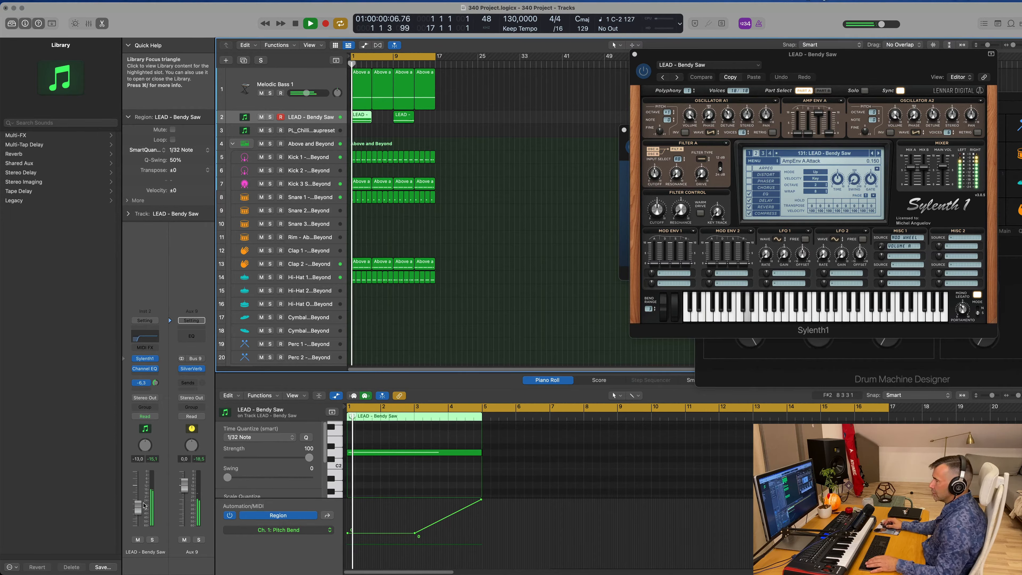
drag(143, 505, 144, 511)
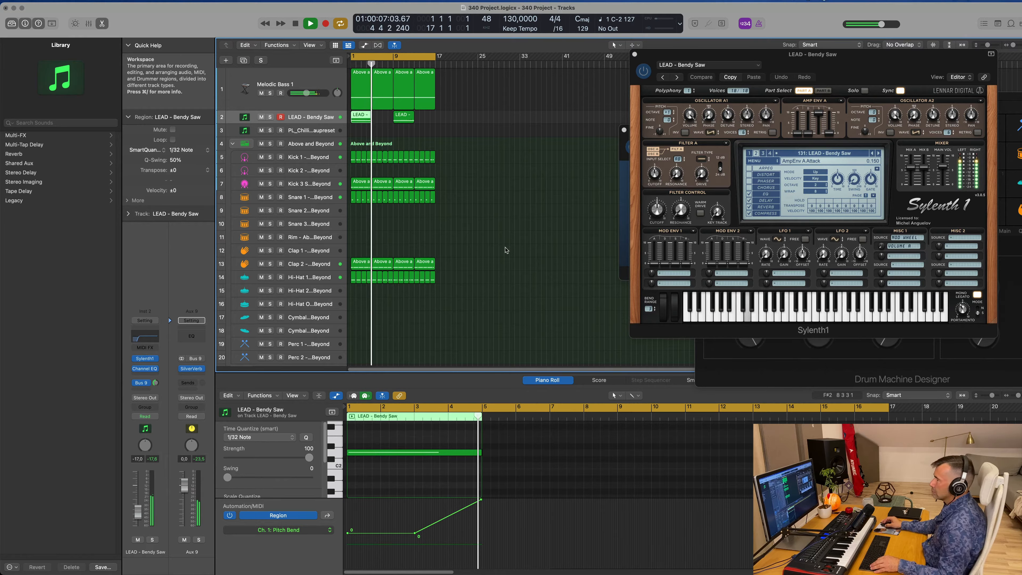
- Select all regions in the arrangement and repeat them three times so the material extends to bar 65
drag(489, 88, 348, 300)
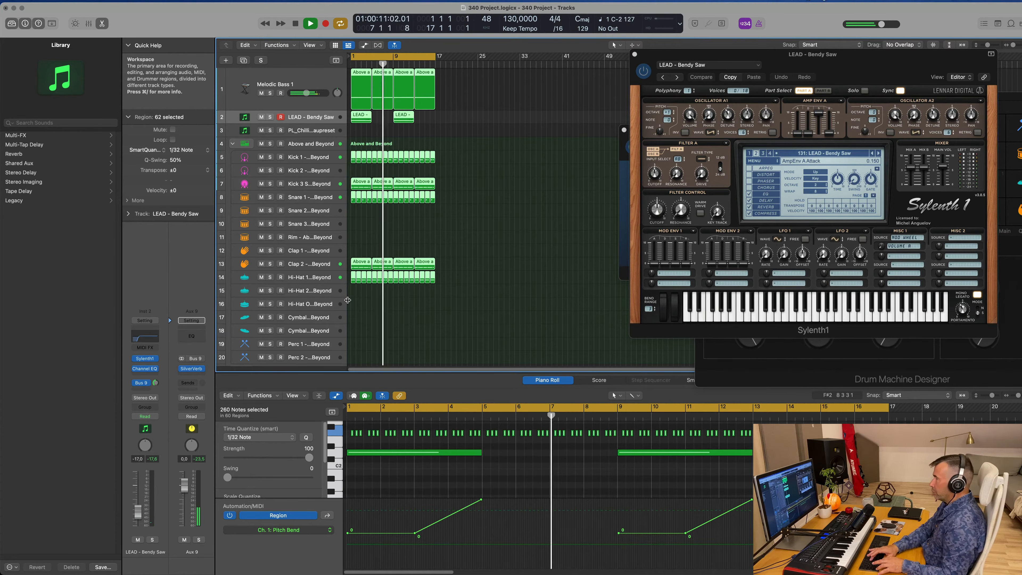
key(super+r)
key(super+r)
key(super+r)
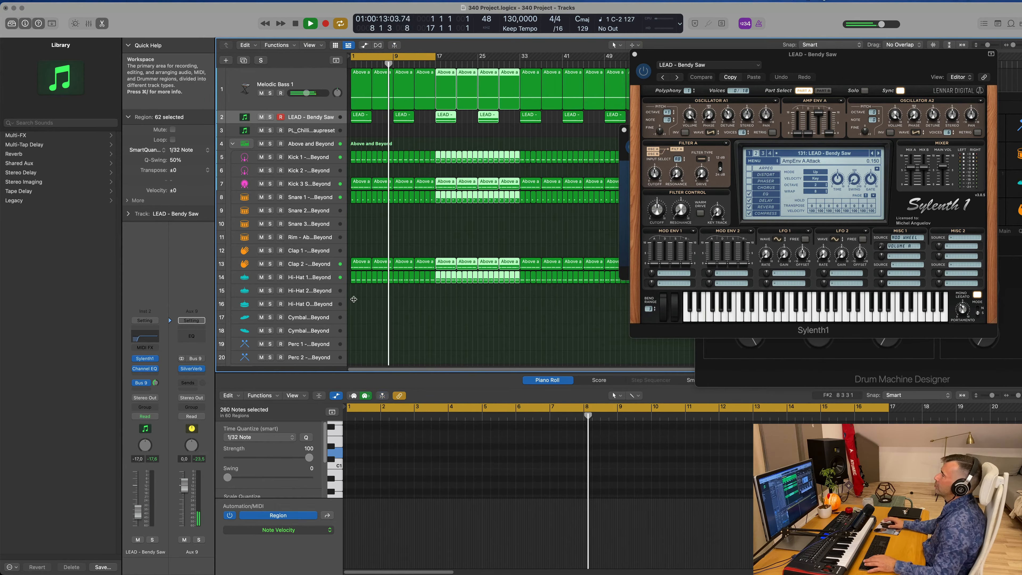
- Move the Sylenth1 and SilverVerb plug-in windows clear of the arrangement and close both
drag(634, 52, 528, 222)
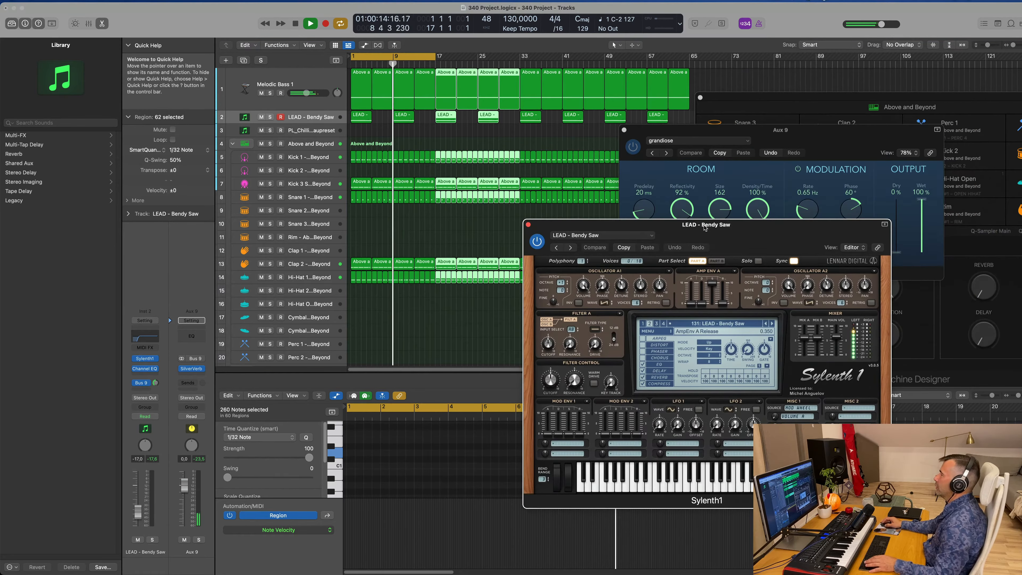
click(528, 223)
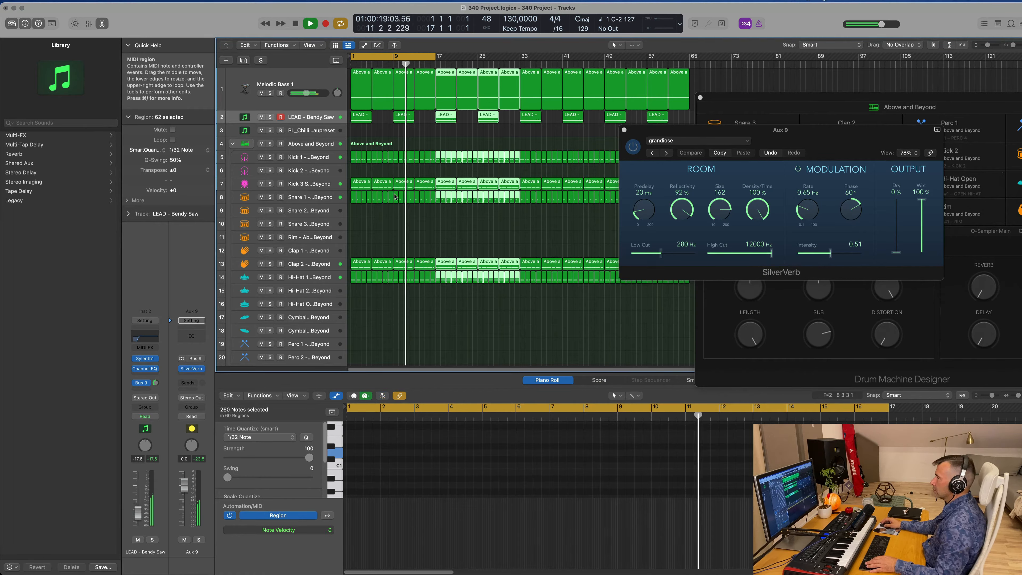
drag(810, 130, 788, 192)
click(602, 192)
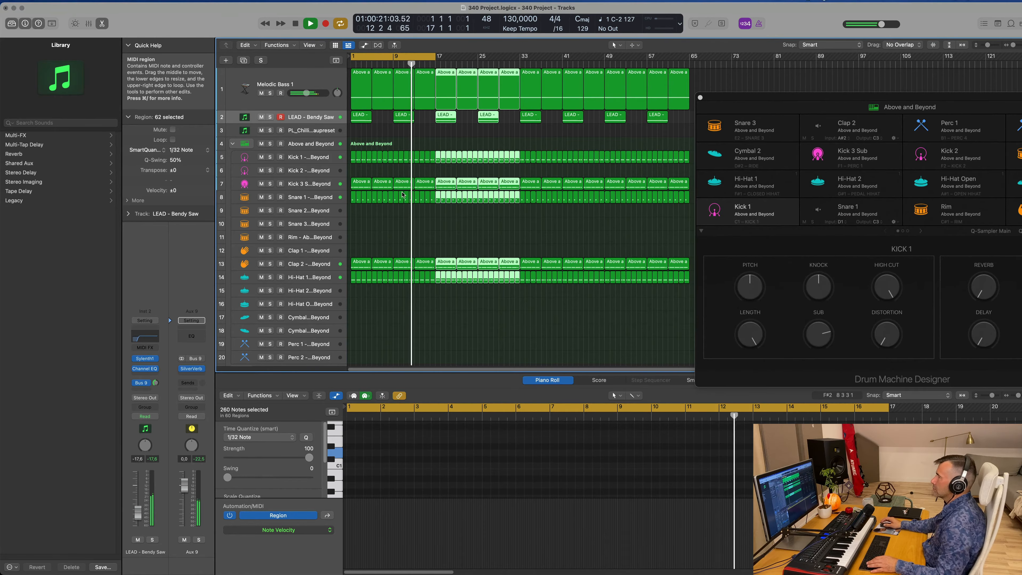
- Duplicate the LEAD - Bendy Saw track and copy its bar 1 region onto the new track at bar 5
click(362, 118)
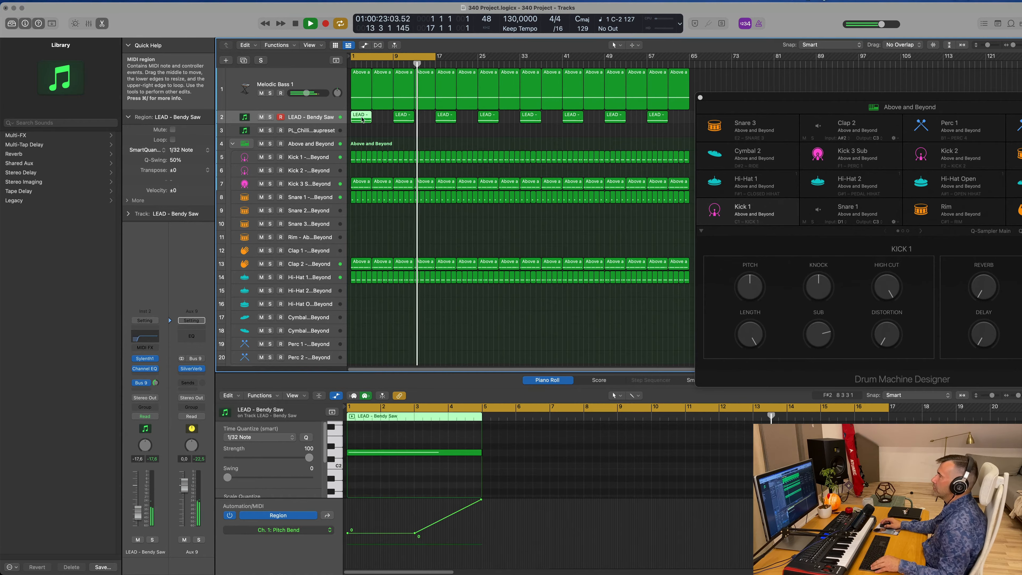
key(shift+Right)
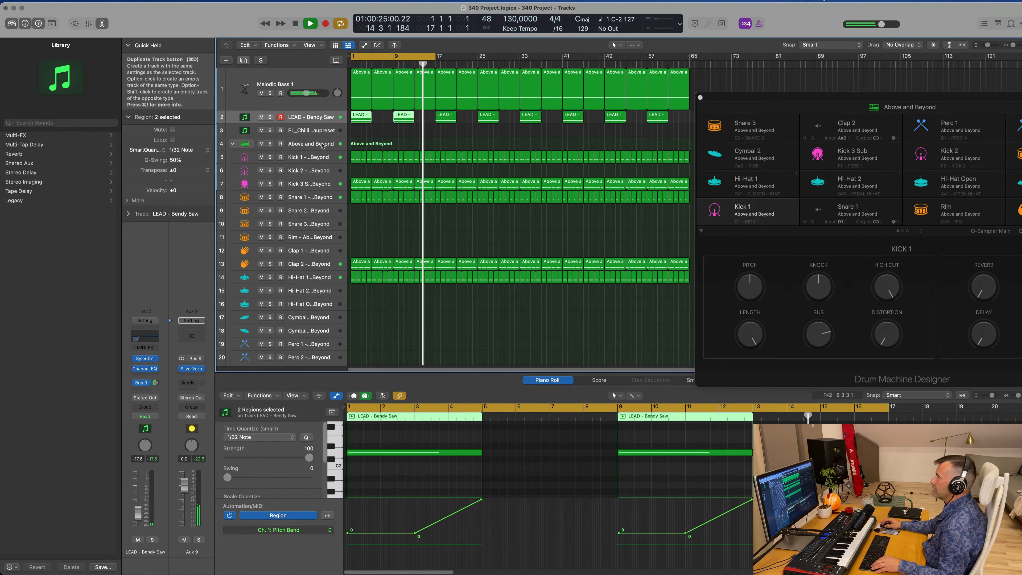
key(super+d)
click(362, 116)
drag(362, 116, 382, 133)
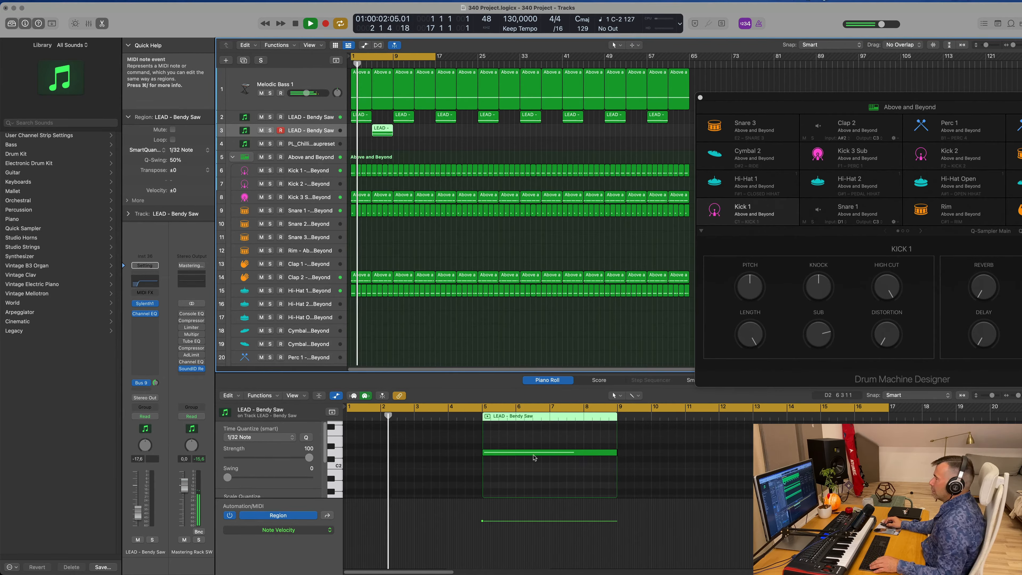
- Display Ch. 1: Pitch Bend for the bar 5 region and flatten its ramp by lowering the end point to 0
click(308, 530)
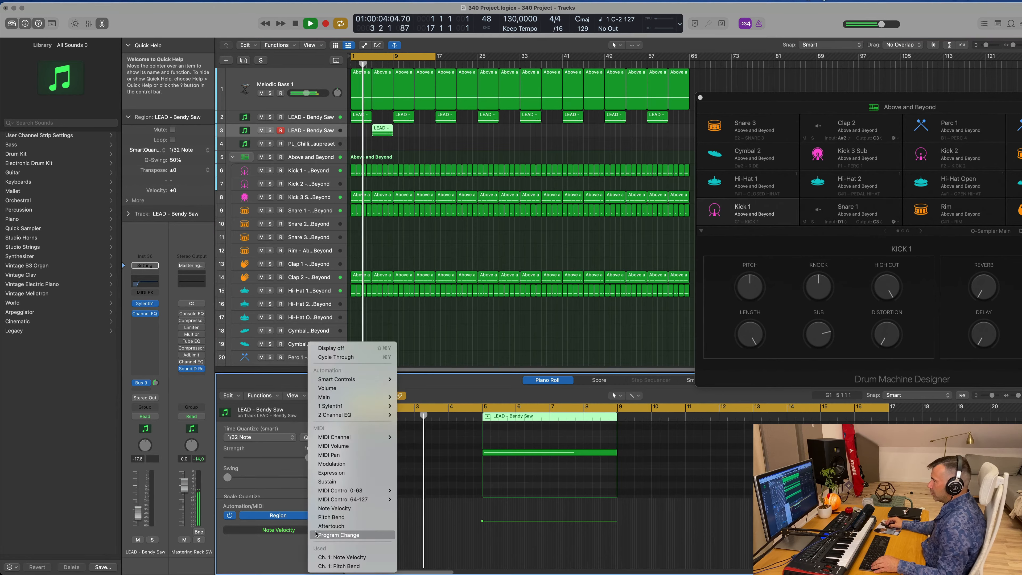
click(332, 565)
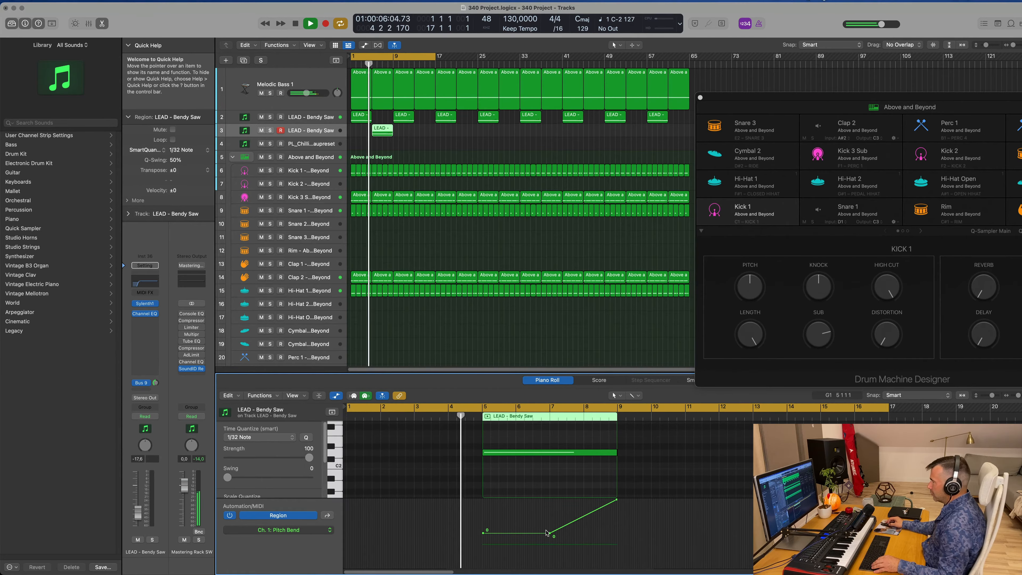
click(616, 500)
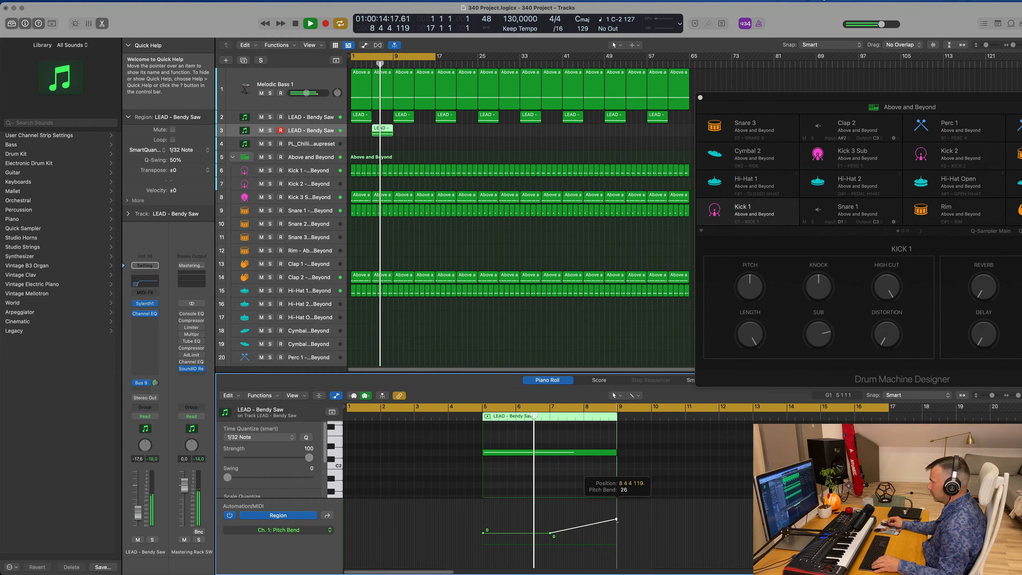
key(space)
key(space)
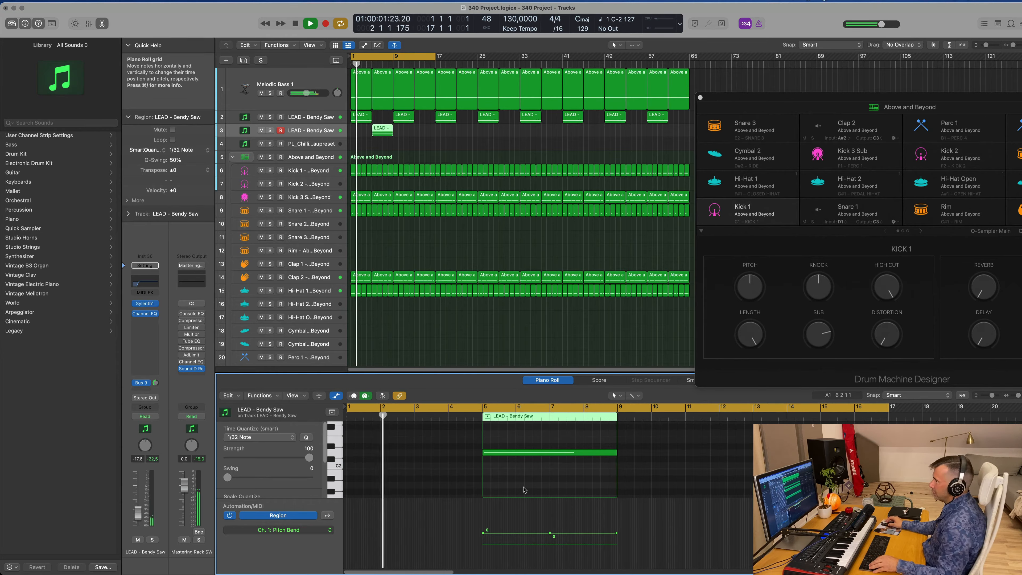
- Copy the held note in the bar 5 region to two higher pitches to form a three-note chord, and play it back
mouse_move(530, 452)
mouse_down()
mouse_move(530, 461)
mouse_move(531, 450)
mouse_move(515, 445)
mouse_up()
scroll(483, 451, up, 1)
key(space)
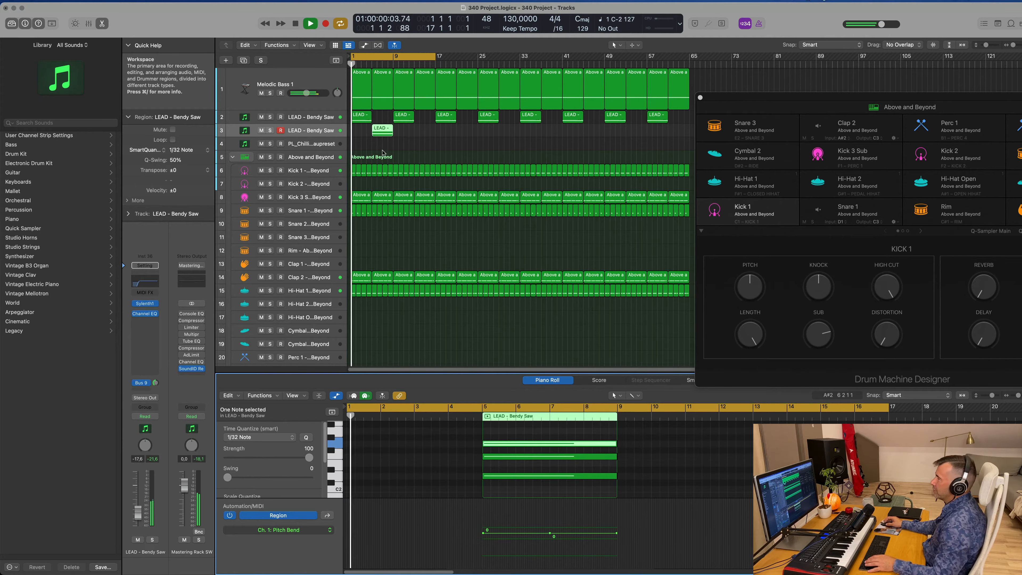
- Load the Sylenth1 preset 133: LEAD - Brazil 1 on the duplicated lead track and copy its bar 5 region to bar 13
click(145, 305)
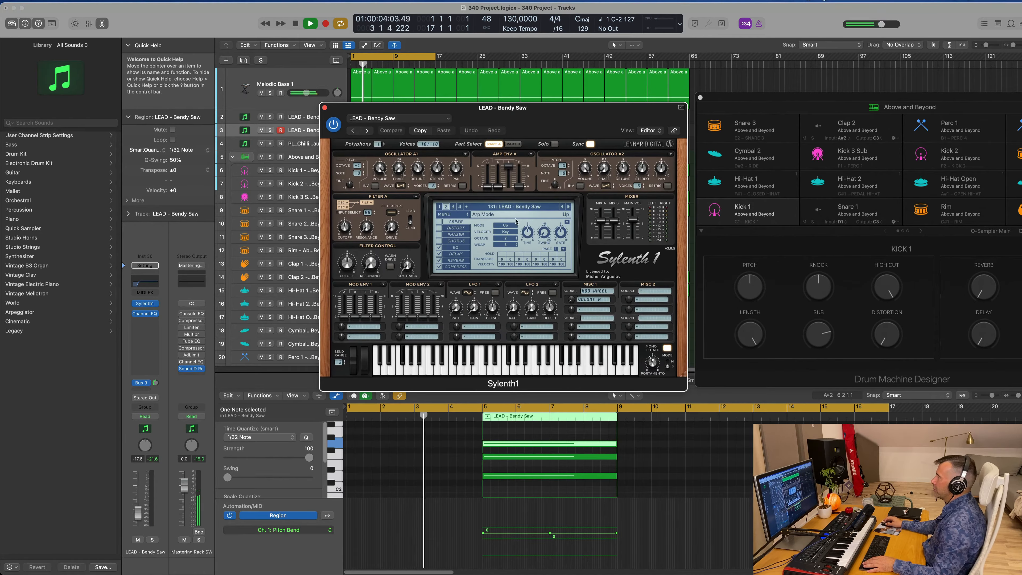
click(528, 207)
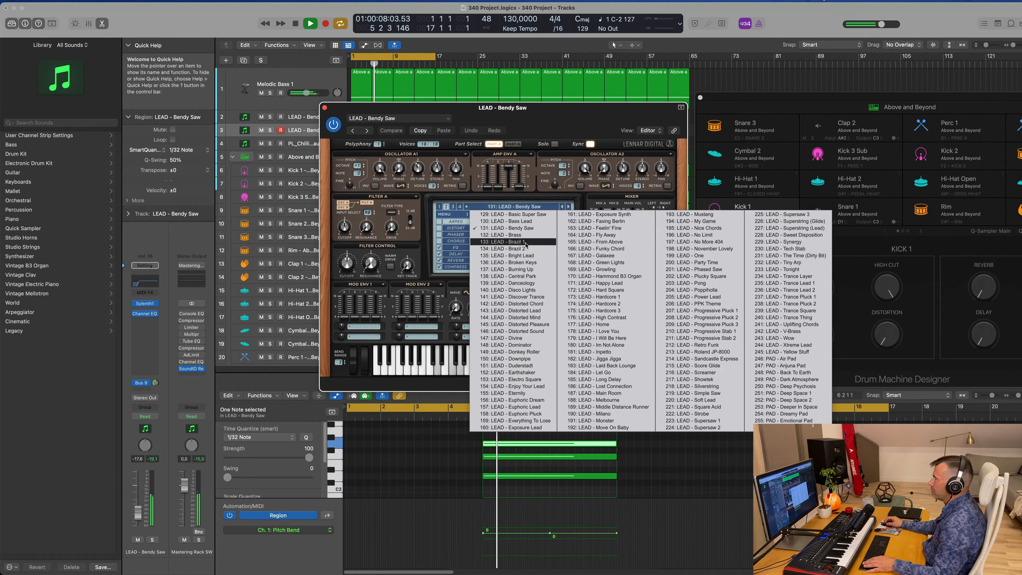
click(508, 242)
drag(514, 108, 1019, 132)
key(Return)
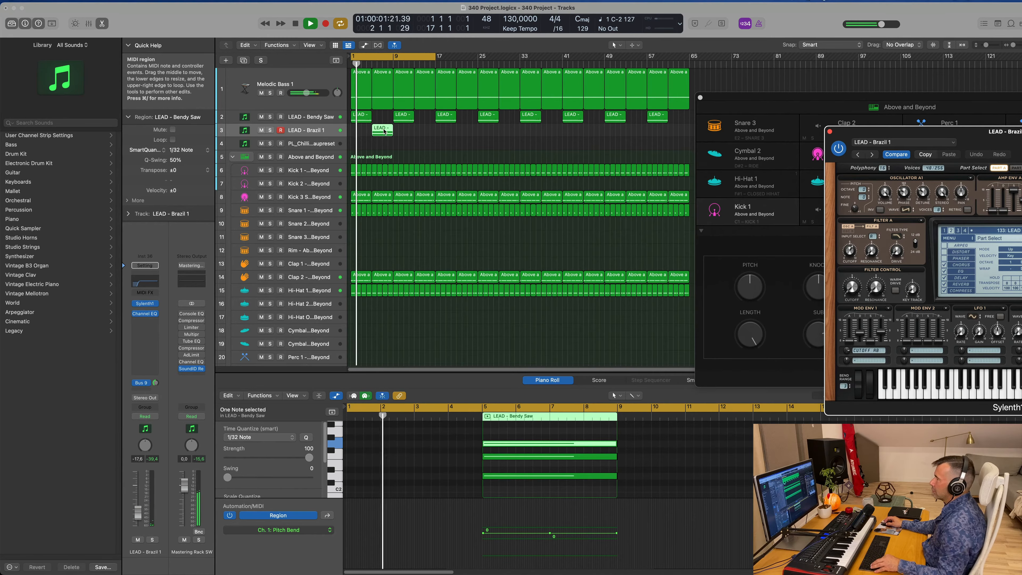
drag(384, 130, 427, 131)
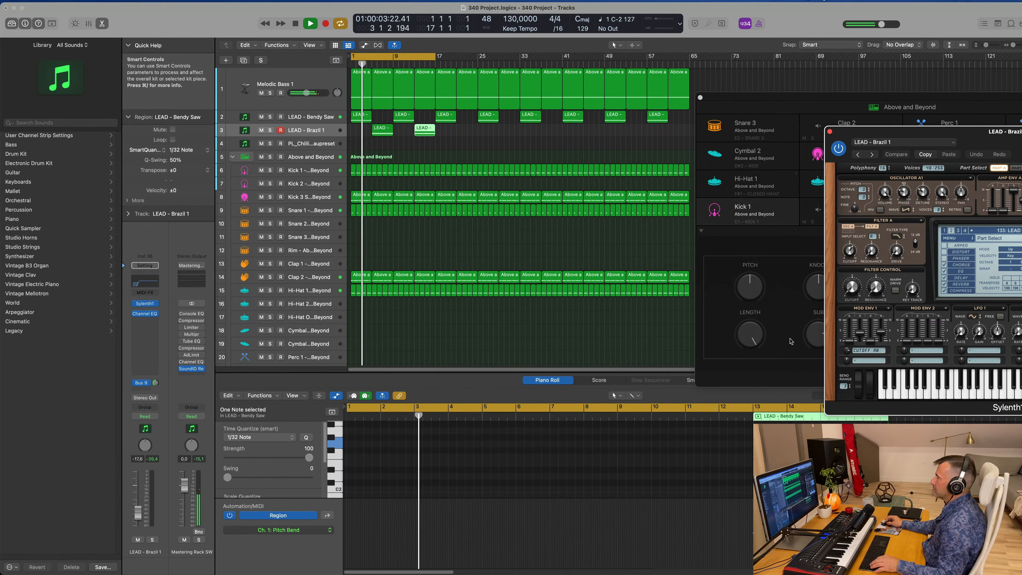
- Set the LEAD - Brazil 1 track volume to -11.8 dB and the Sylenth1 filter control cutoff to 1.526, then close the plug-in window
click(145, 303)
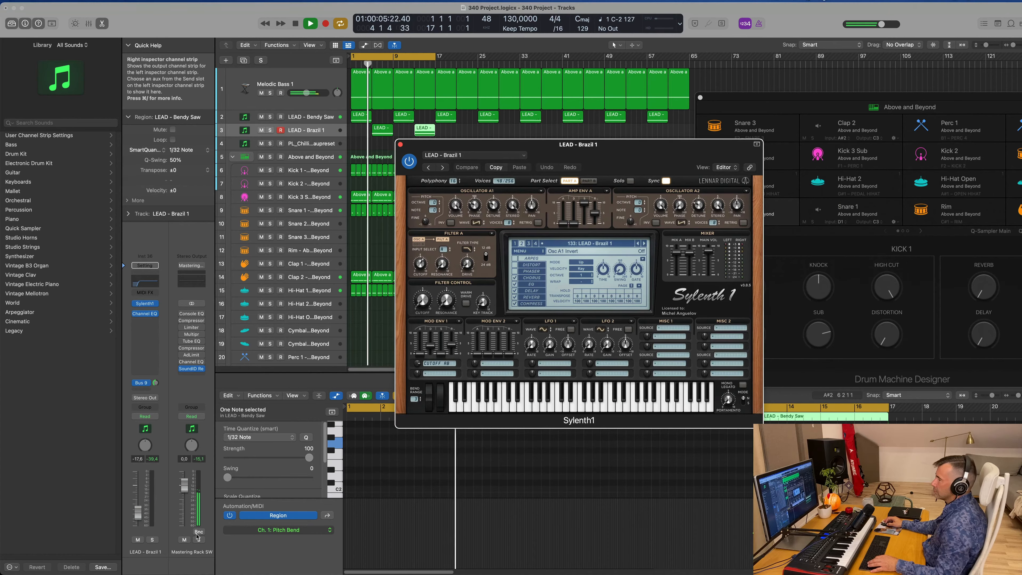
drag(142, 517, 143, 498)
drag(478, 145, 650, 152)
key(Return)
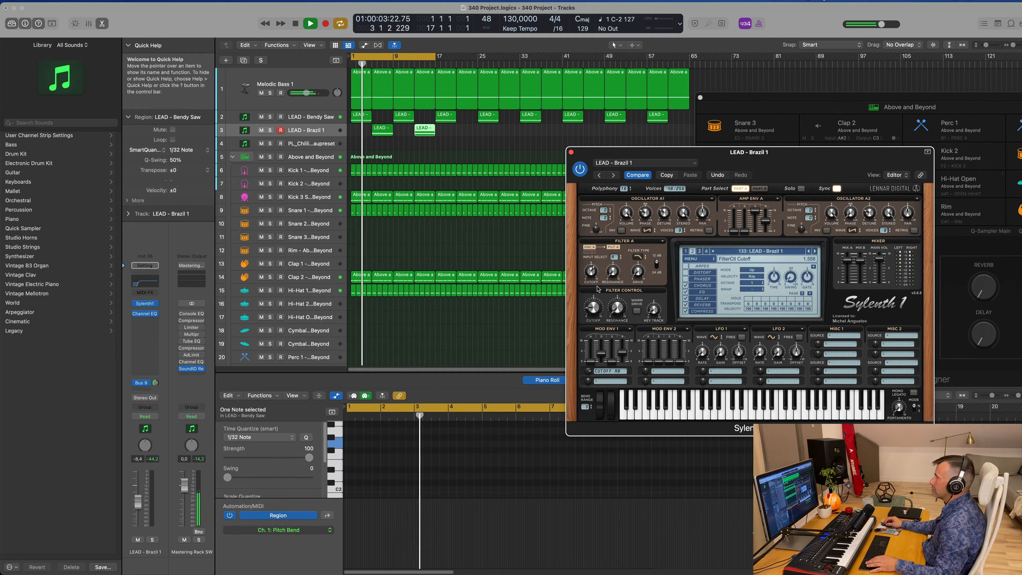
drag(783, 157, 582, 179)
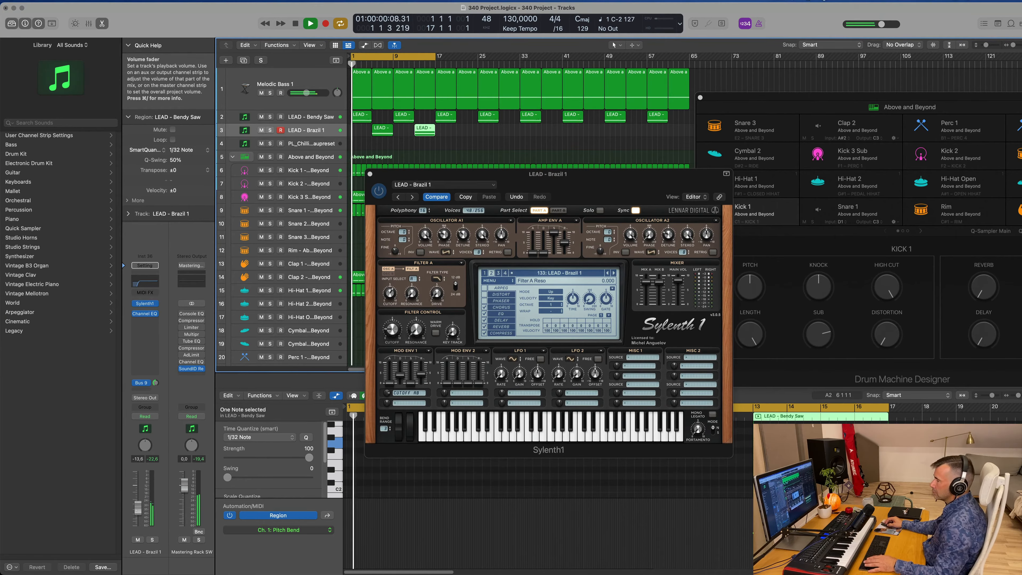
drag(601, 177, 613, 174)
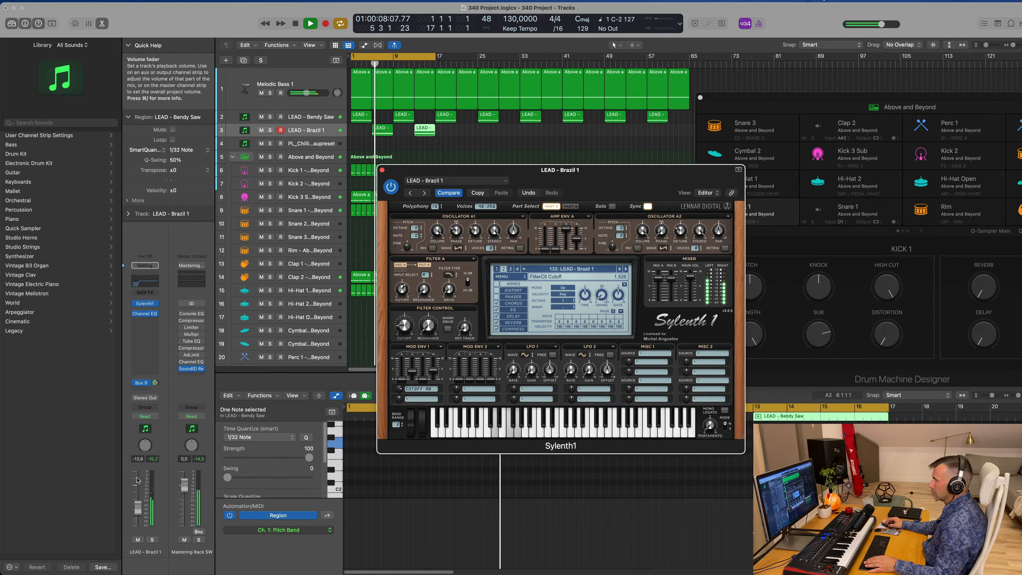
drag(398, 325, 399, 326)
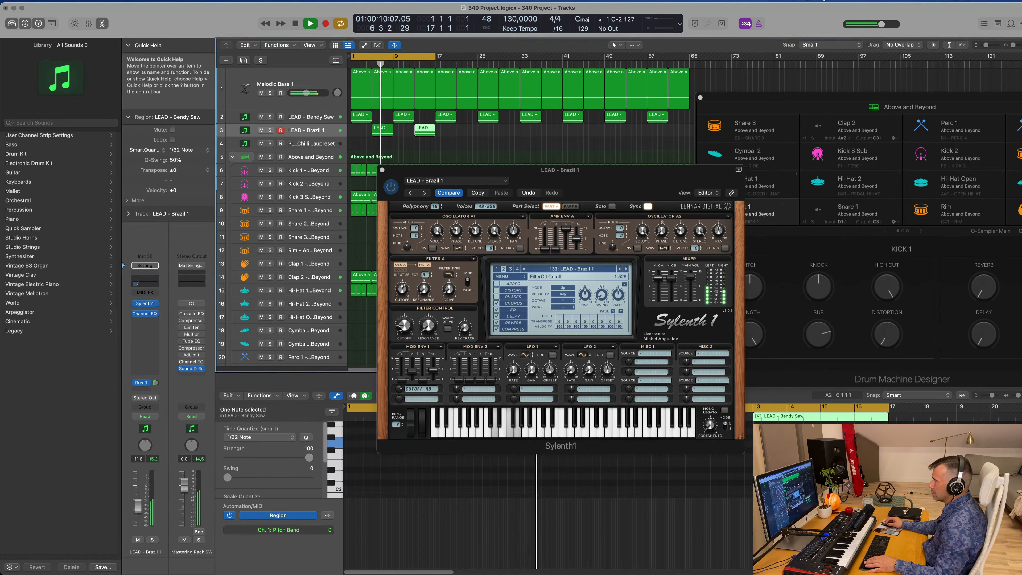
key(super+a)
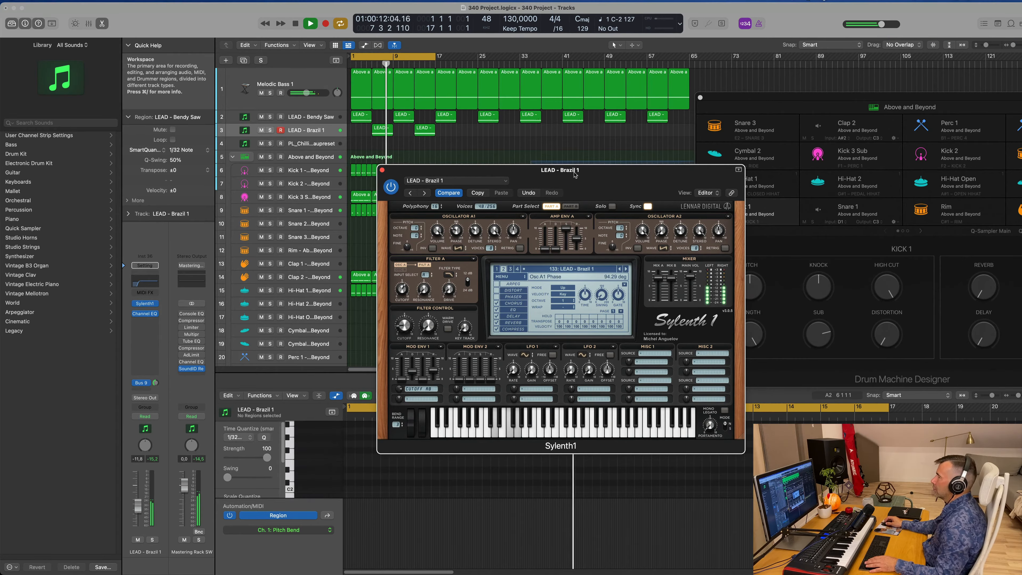
click(382, 171)
- Shorten the three-note chord in the bar 5 region and repeat it as four short chords, two from bar 5 and two from bar 7
click(595, 442)
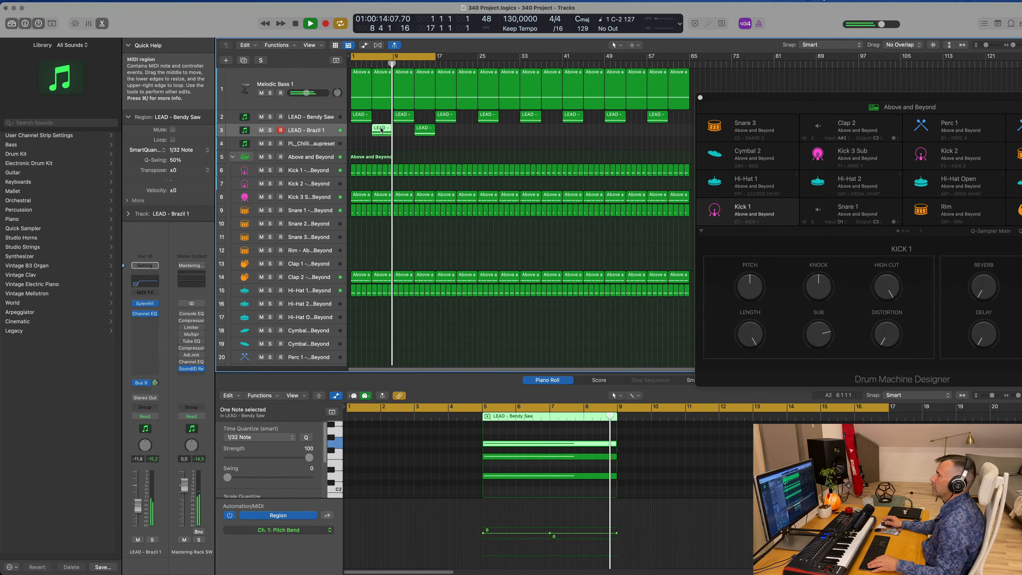
key(super+a)
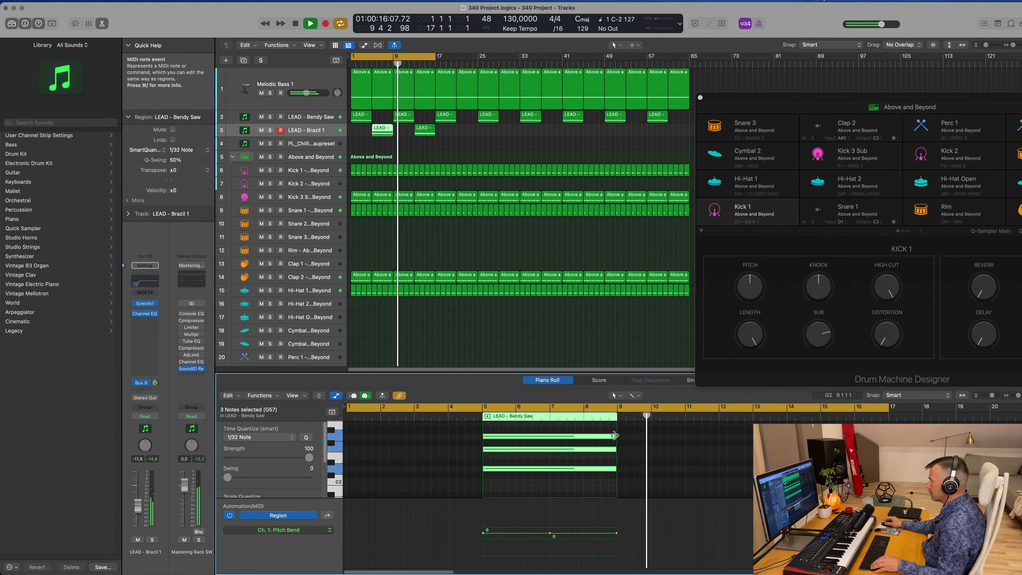
drag(615, 443, 558, 439)
key(super+a)
- Play back the new chords, transpose all twelve notes in the bar 5 region down one octave, and restart playback
scroll(457, 152, up, 1)
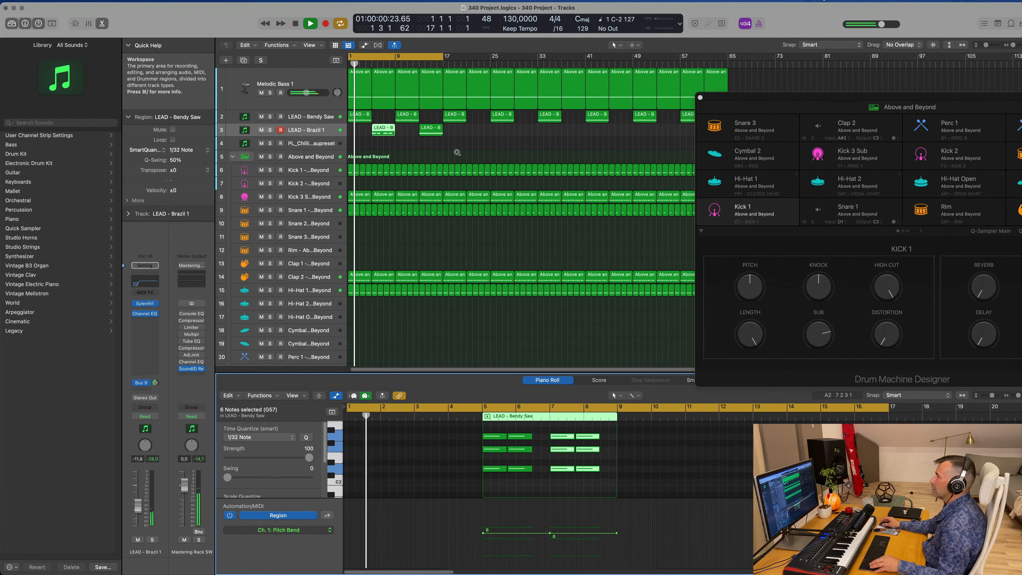
scroll(457, 152, up, 1)
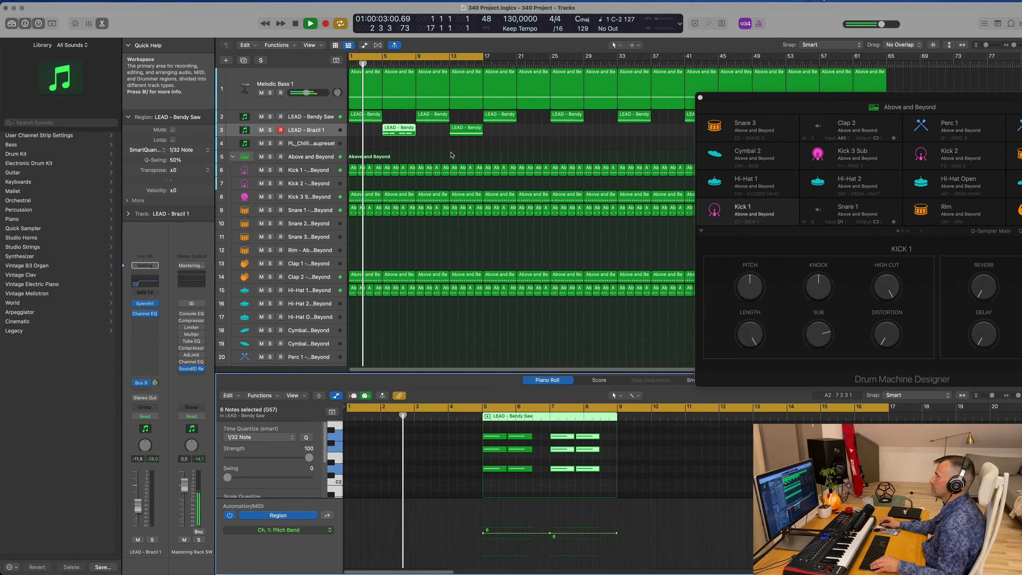
scroll(452, 154, up, 2)
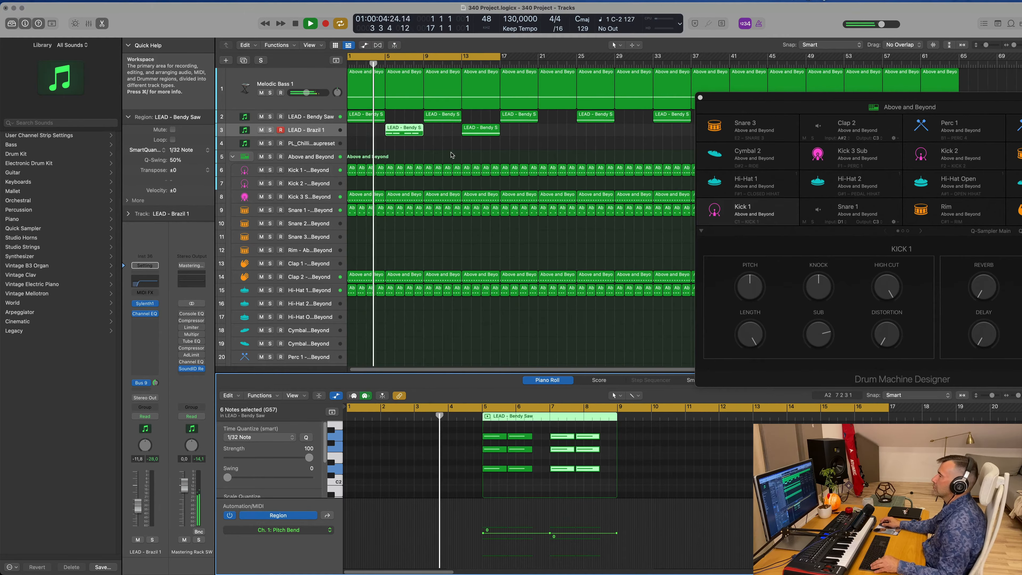
scroll(463, 157, down, 2)
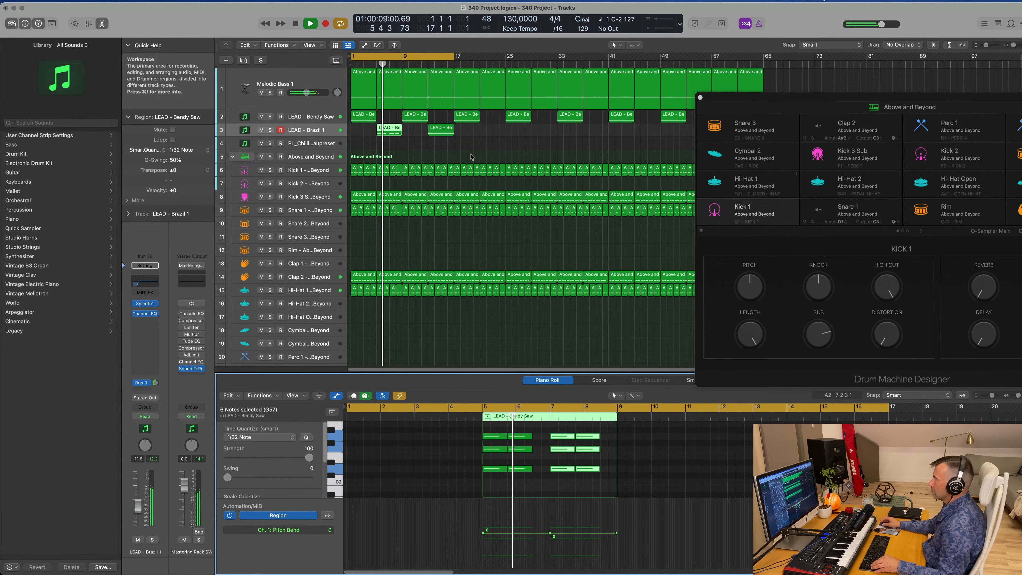
scroll(498, 156, down, 2)
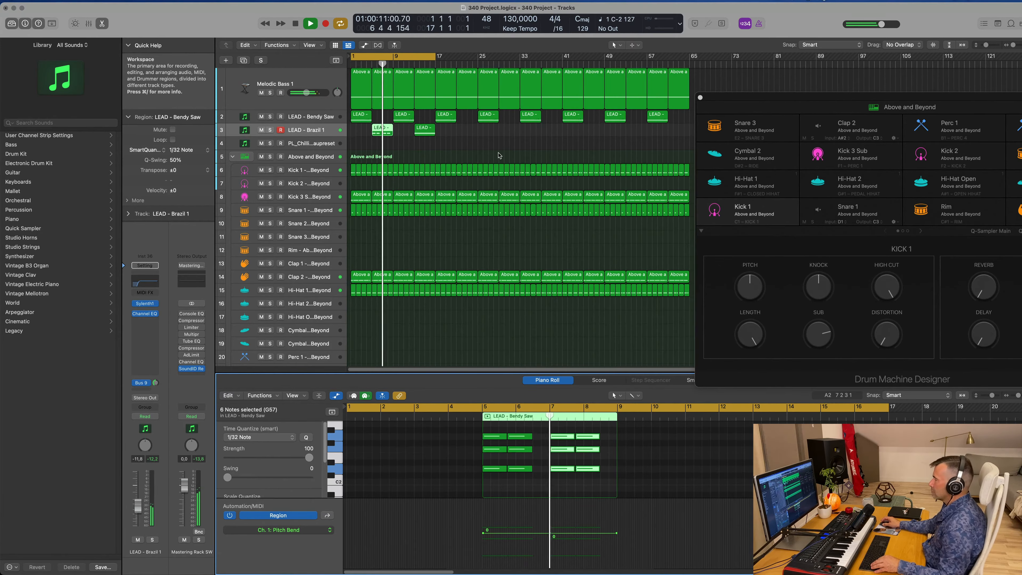
scroll(482, 157, up, 3)
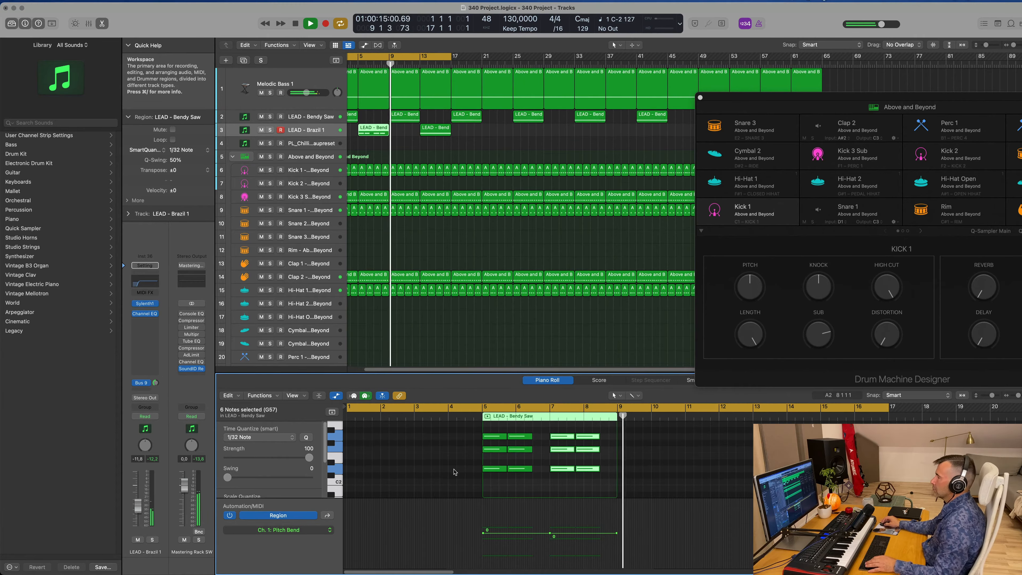
click(467, 464)
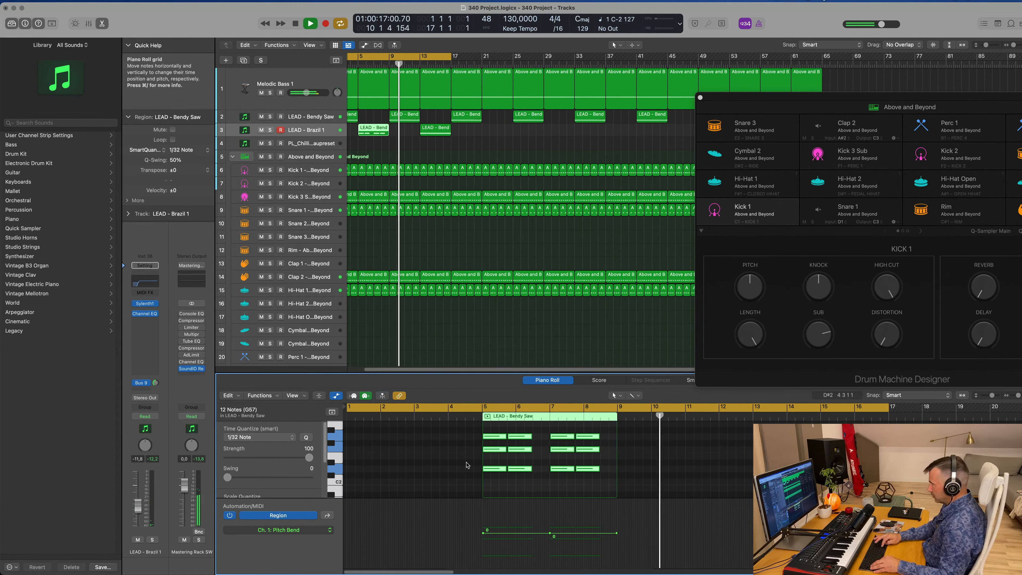
key(Delete)
key(space)
key(space)
scroll(447, 155, down, 3)
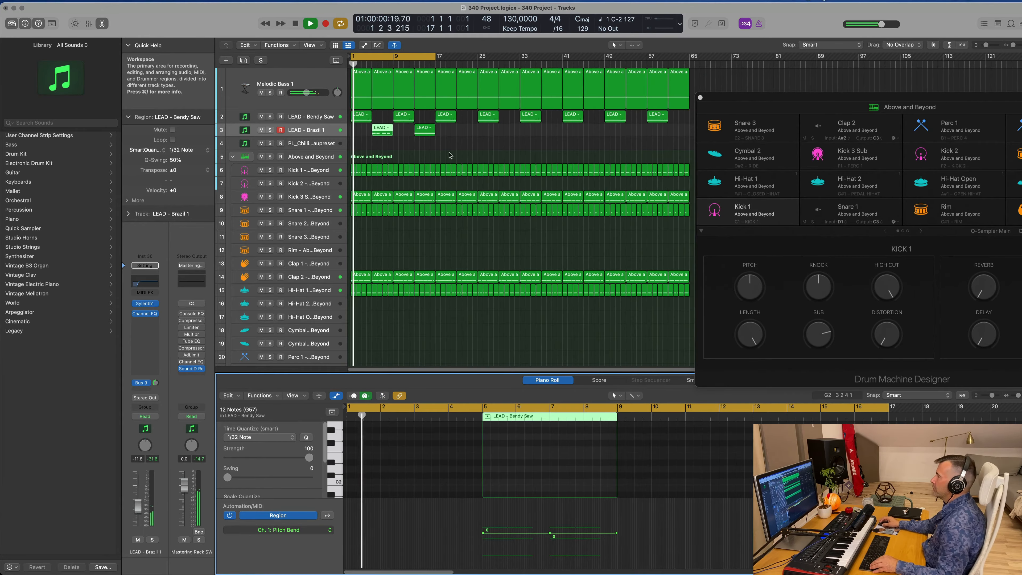
- Delete the bar 13 region from the LEAD - Brazil 1 track and reopen the bar 5 region for note editing
click(419, 135)
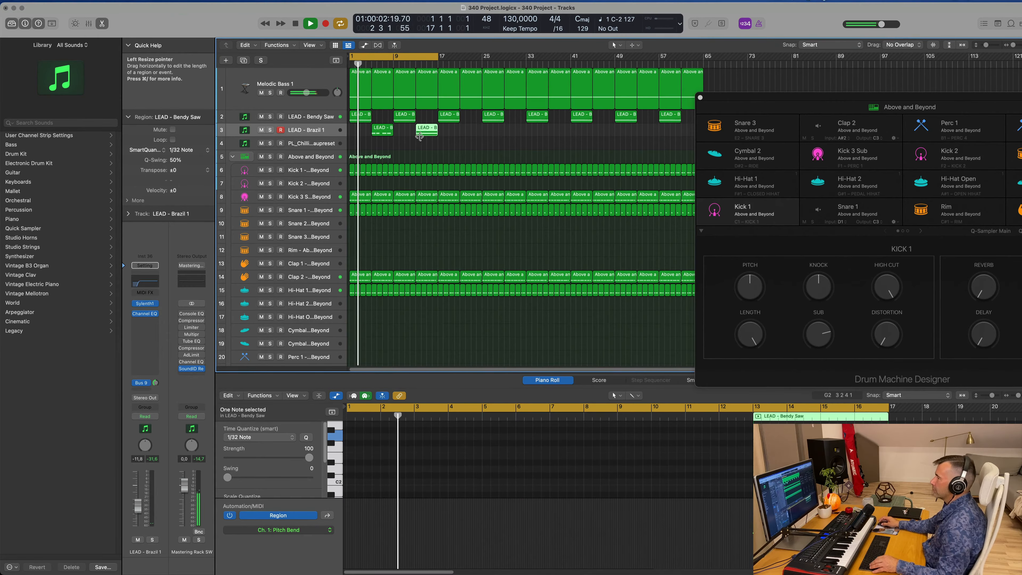
key(Delete)
click(387, 135)
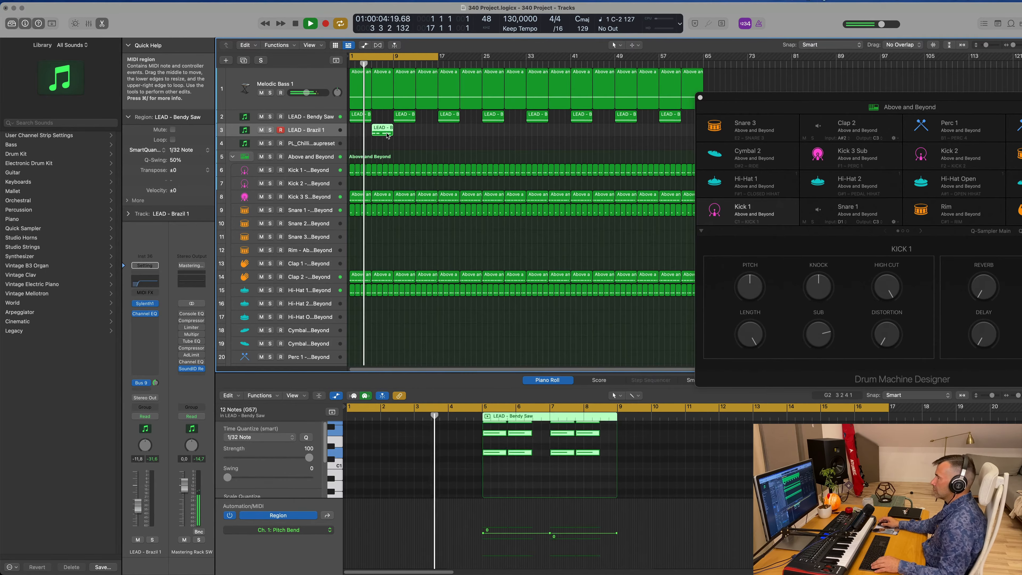
- Transpose the bar 5 chords up two octaves, into the octave starting at C3, and play from the beginning
scroll(529, 481, up, 4)
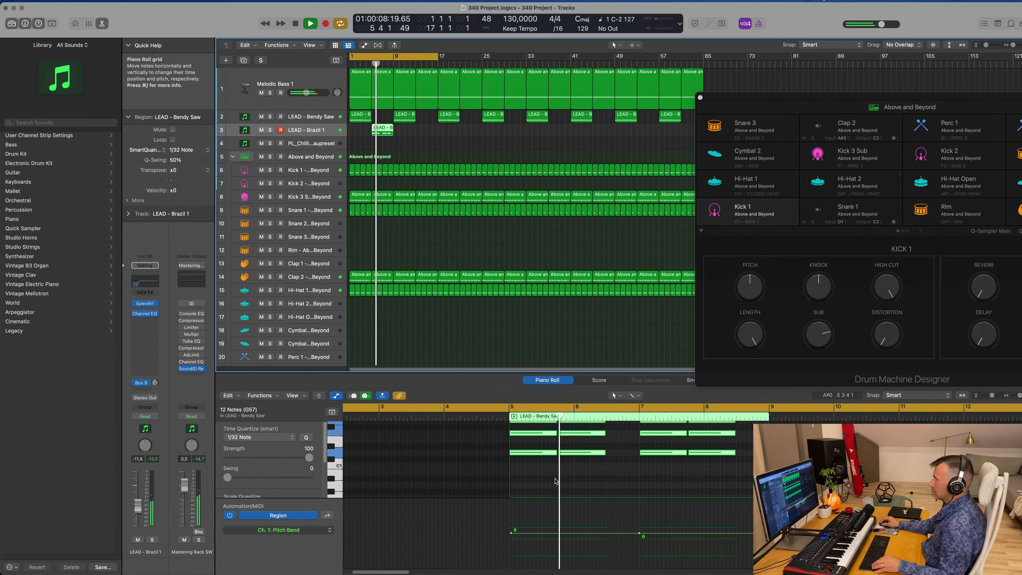
scroll(555, 481, down, 2)
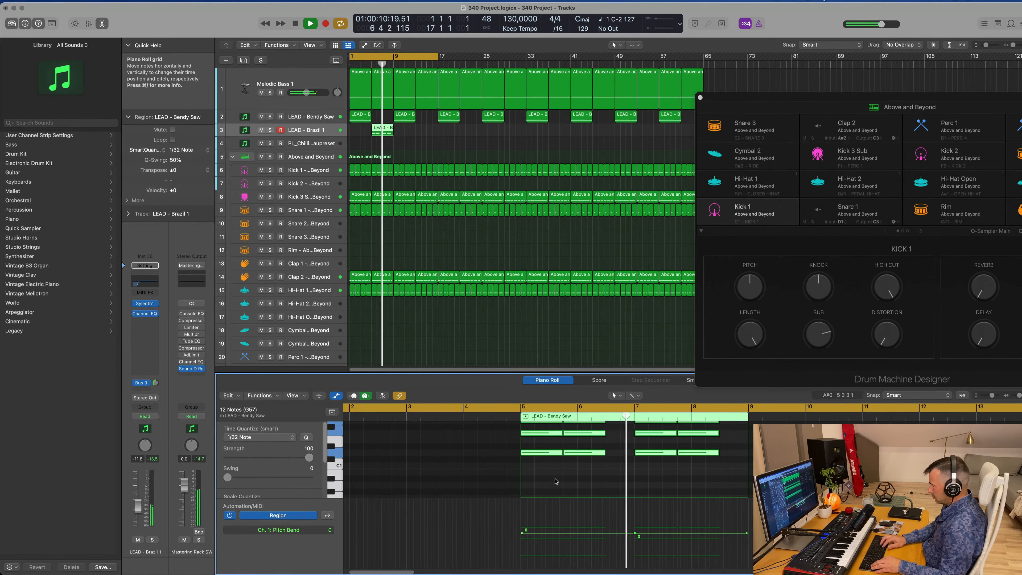
key(alt+shift+Up)
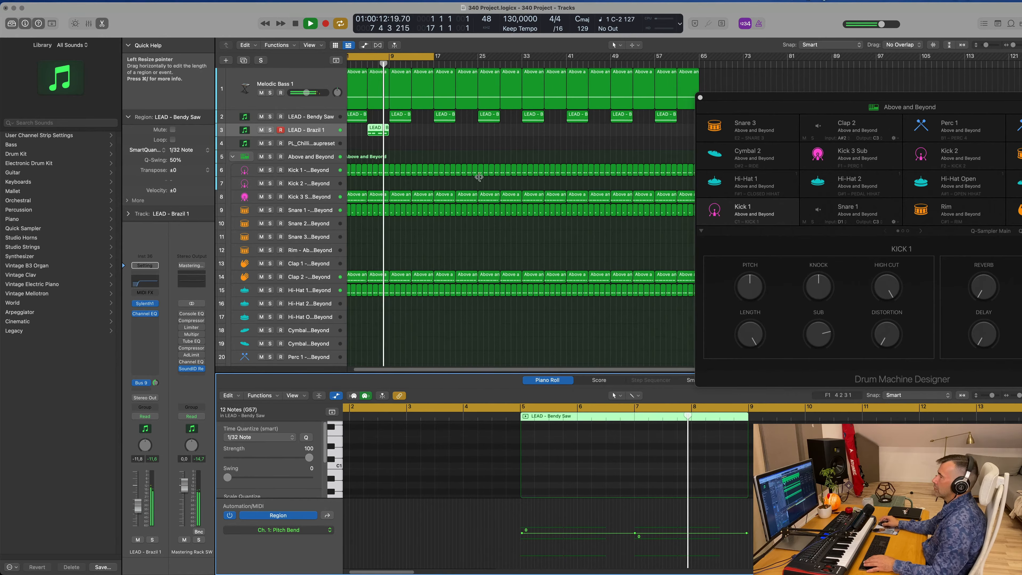
key(space)
key(Return)
key(space)
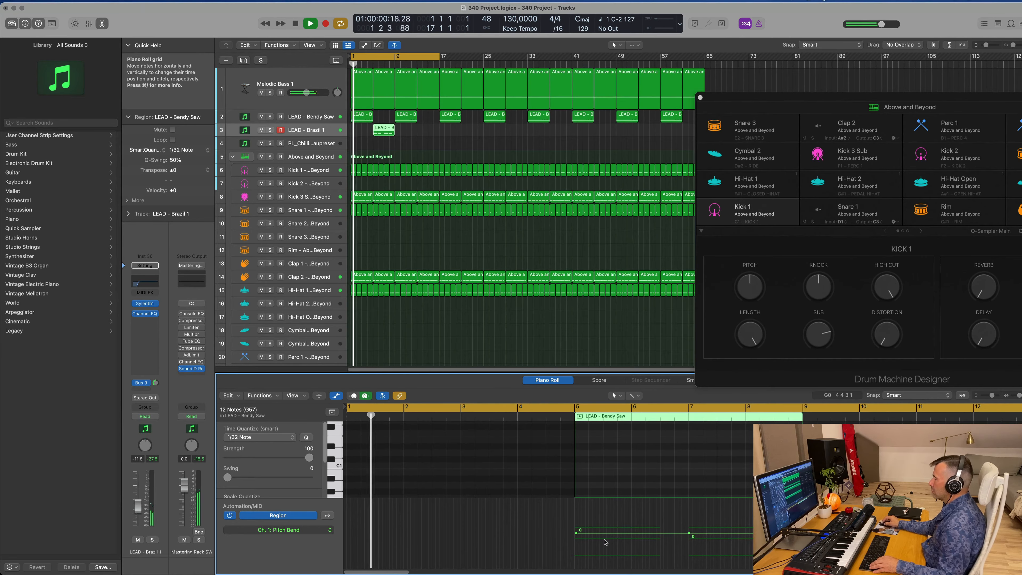
scroll(631, 477, up, 5)
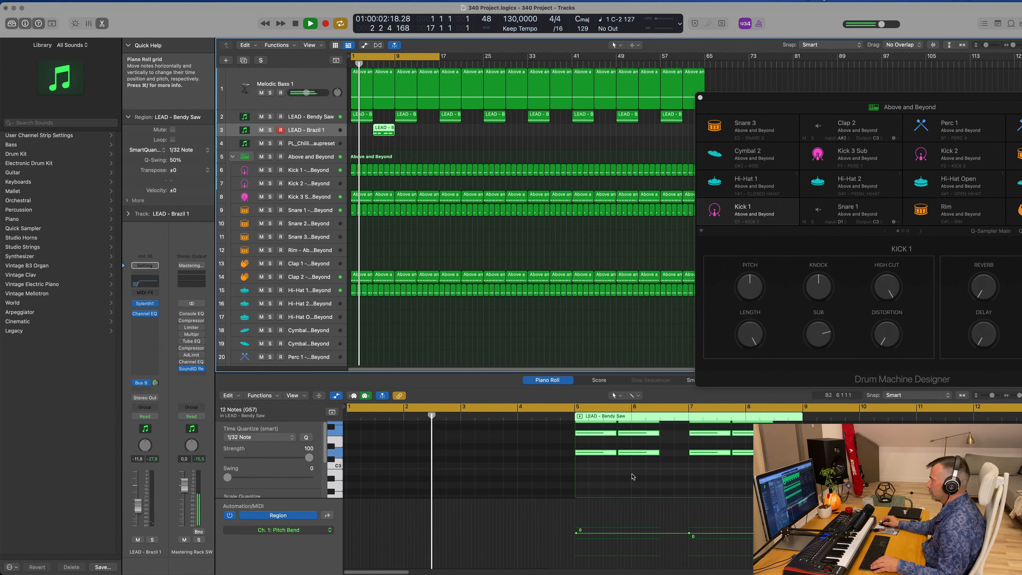
- Raise the top note of all four chords in the bar 5 region by two semitones
drag(568, 439, 777, 453)
key(alt+Up)
key(alt+Up)
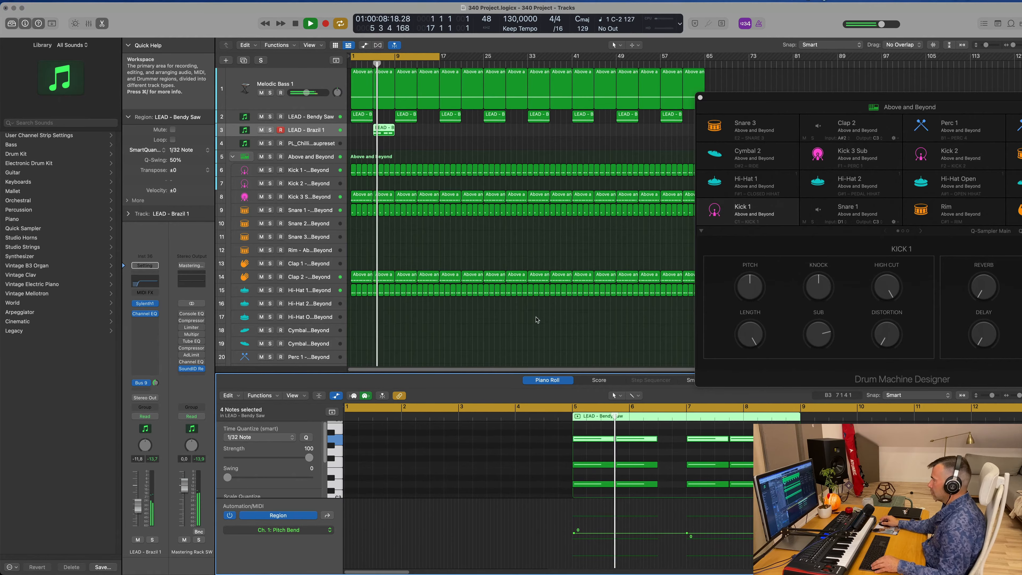
- Copy the edited bar 5 region on the LEAD - Brazil 1 track to bar 13 and play the arrangement from the beginning
scroll(523, 314, down, 1)
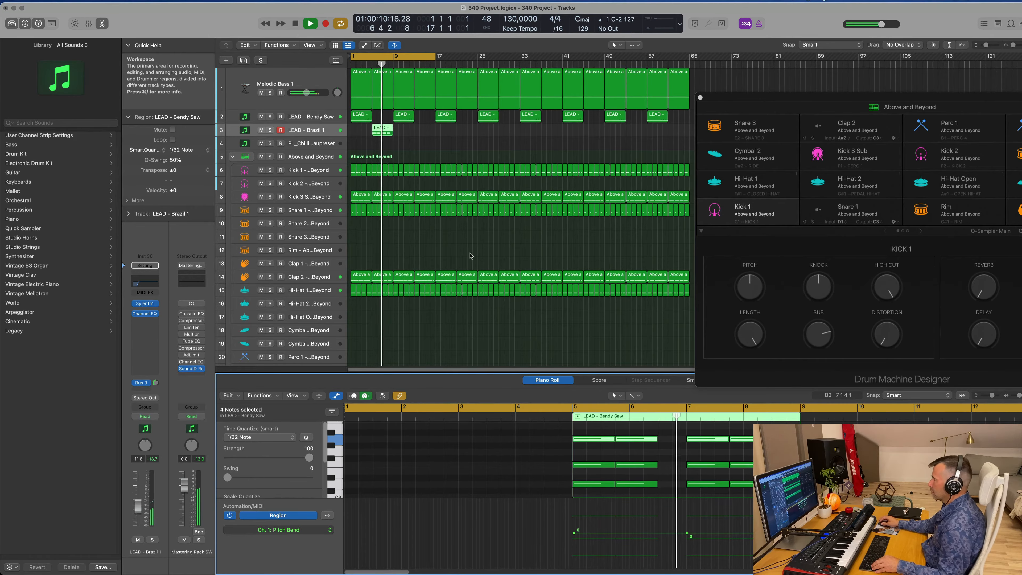
click(310, 135)
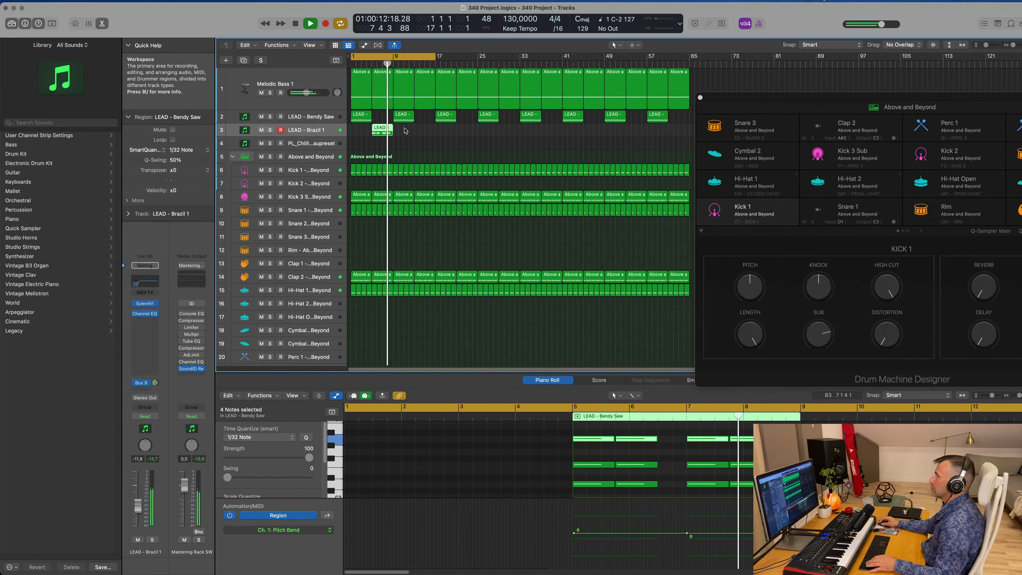
drag(382, 129, 421, 133)
key(Return)
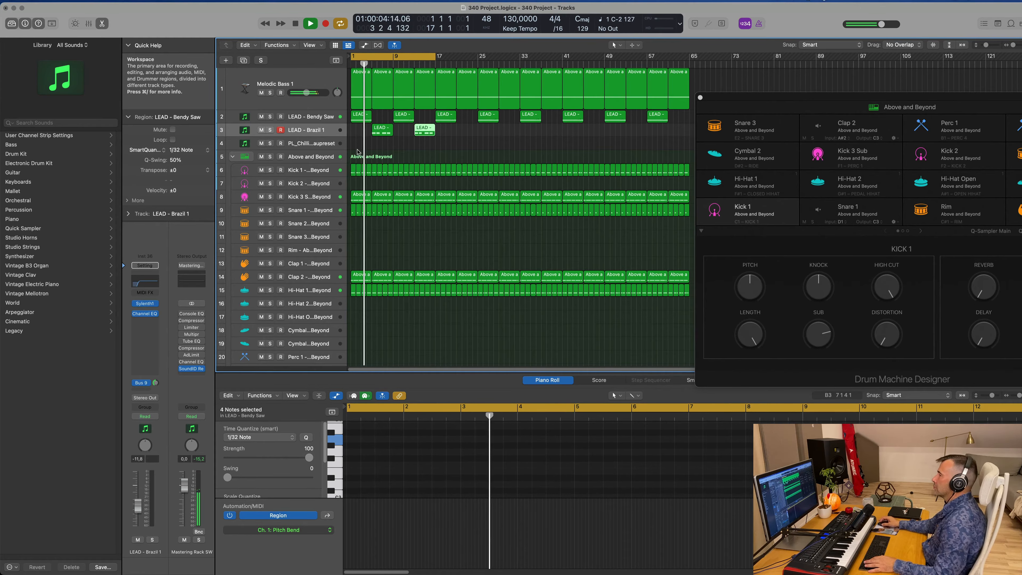
scroll(363, 149, up, 2)
scroll(363, 145, up, 2)
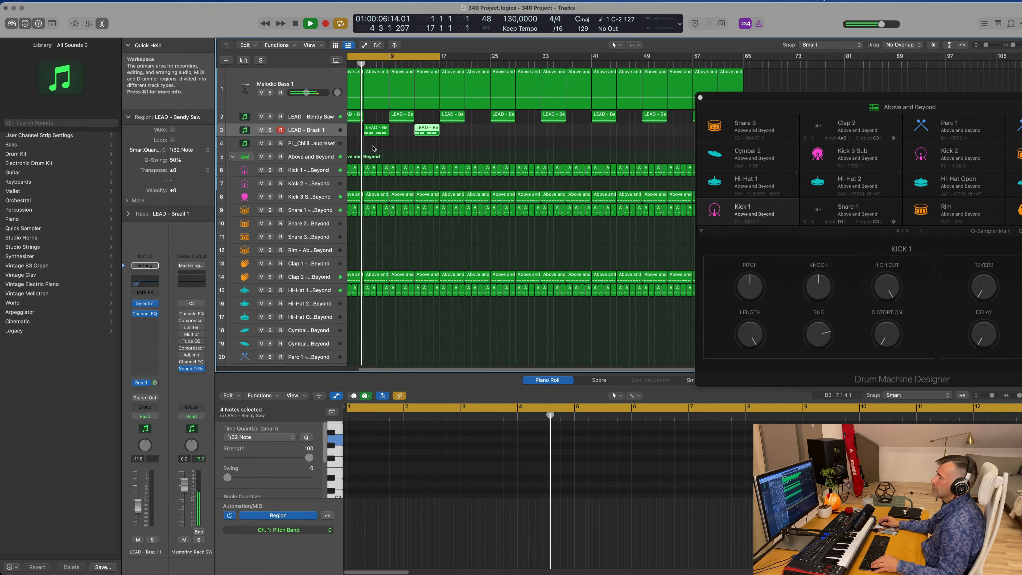
scroll(377, 148, down, 2)
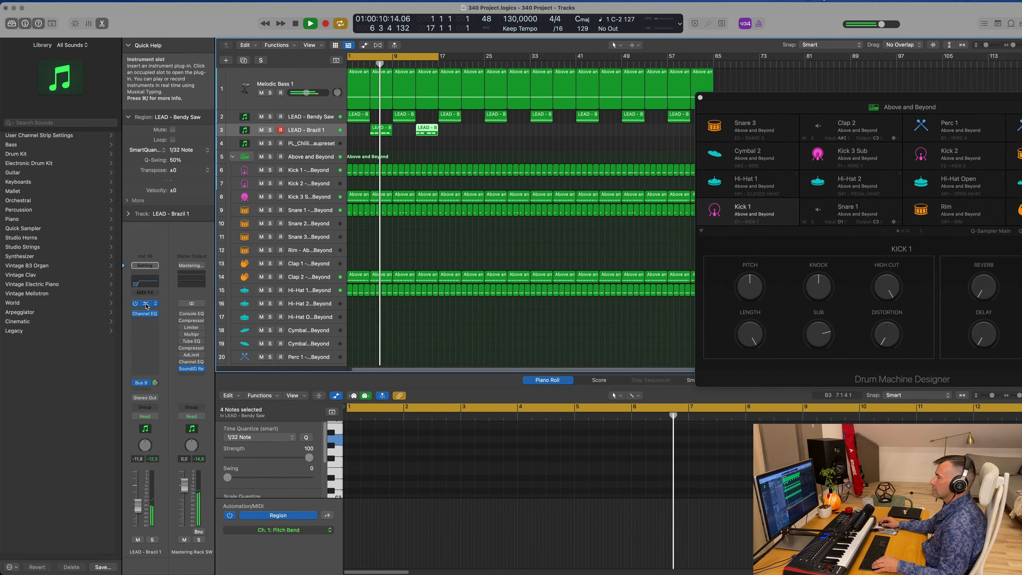
- Reshape the bar 9 Bendy Saw region's pitch bend to fall from the maximum to zero at bar 11 and stay there
click(144, 303)
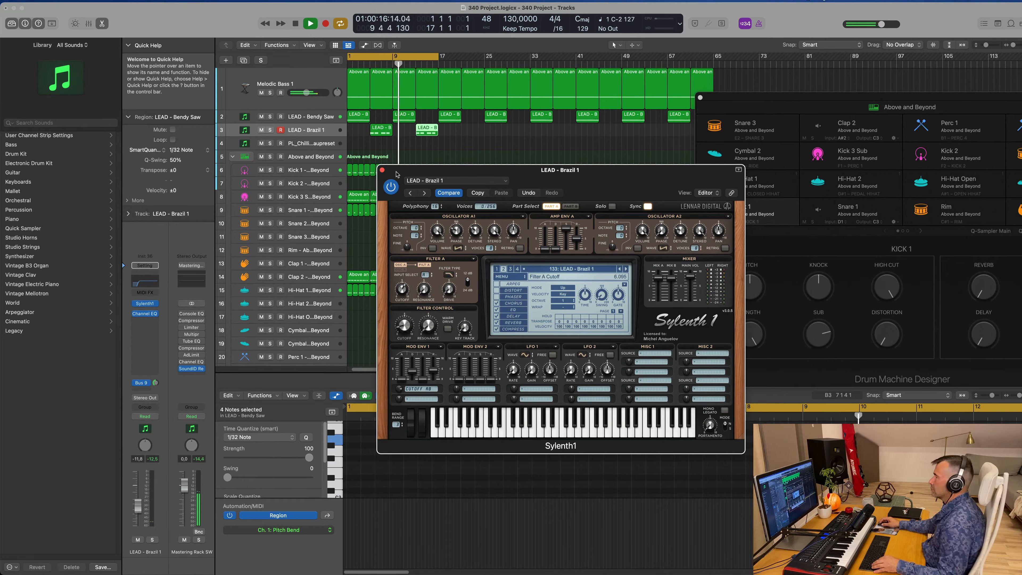
click(382, 170)
click(400, 117)
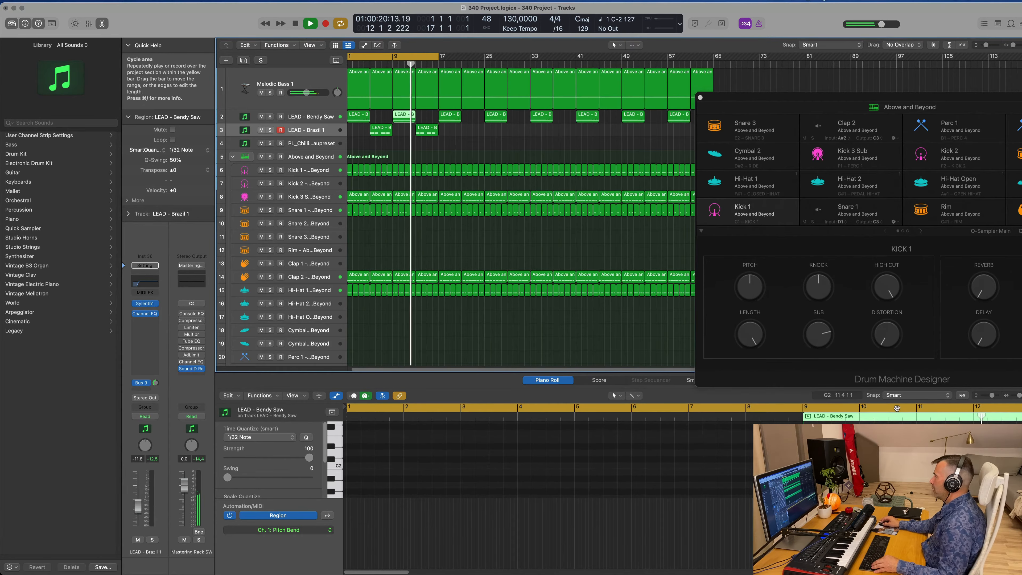
scroll(861, 484, down, 1)
drag(621, 533, 622, 499)
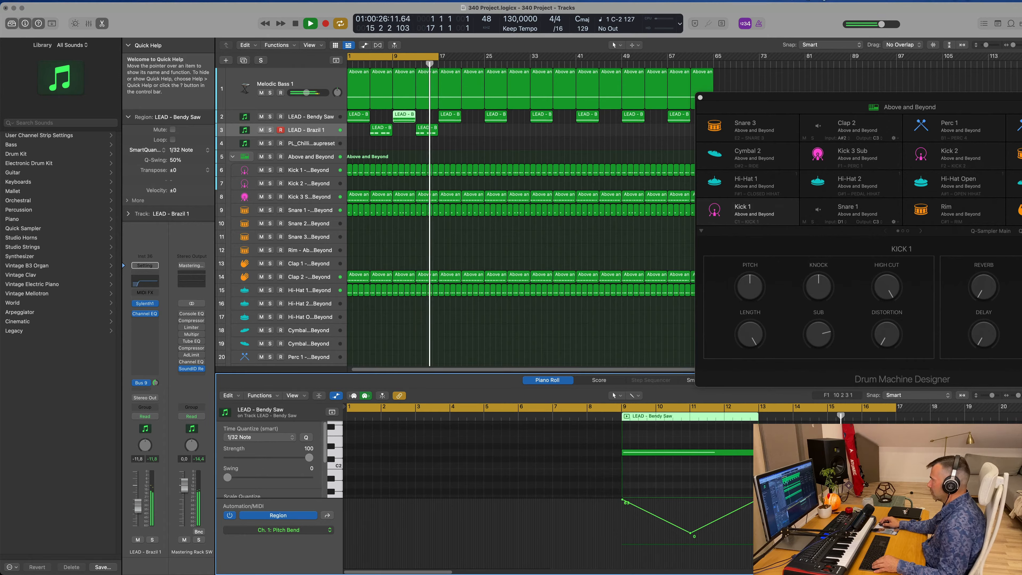
drag(758, 499, 757, 532)
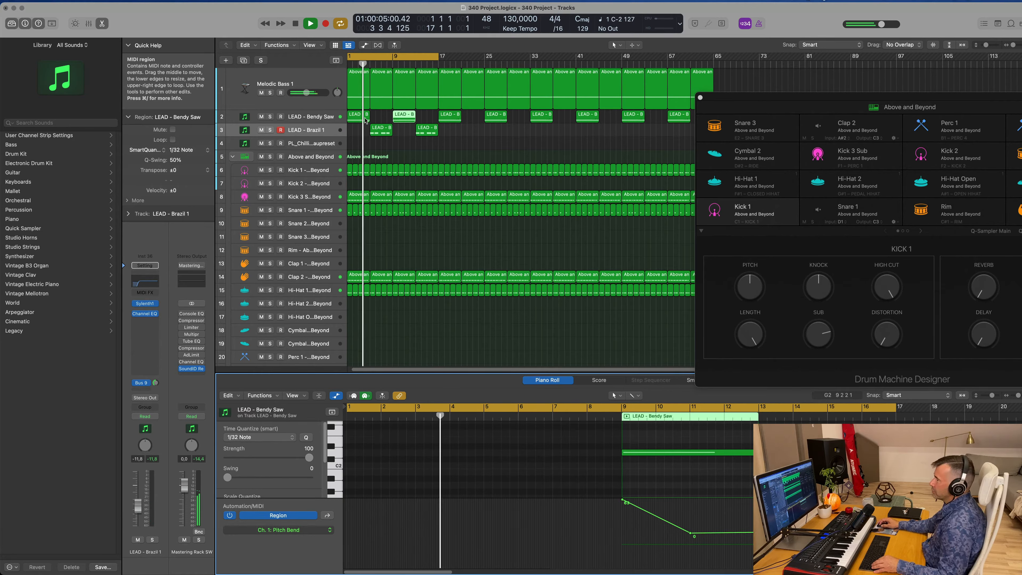
- Lower the end of the bar 9 Bendy Saw region's pitch bend below zero and replay from around bar 5
click(318, 131)
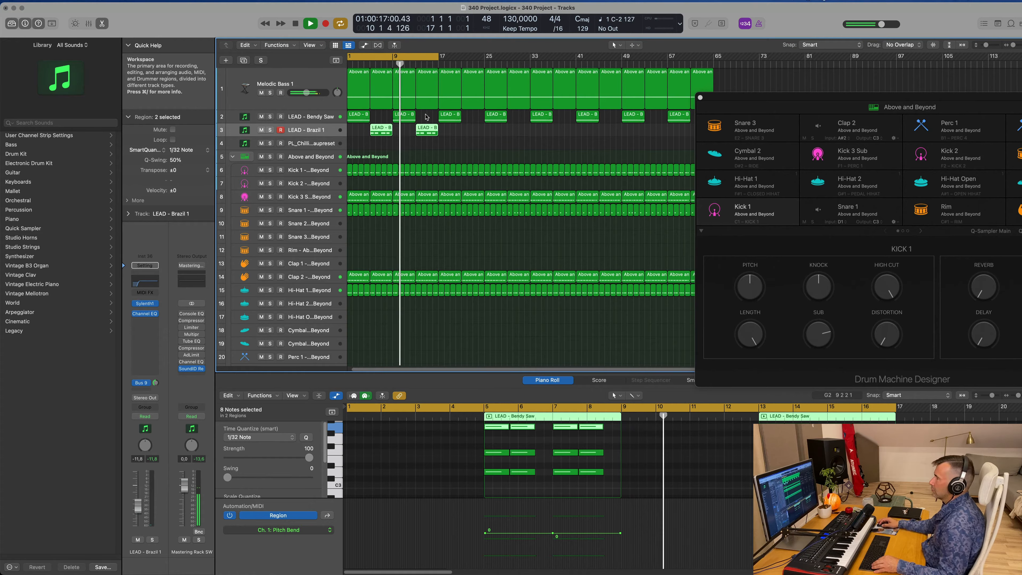
click(414, 116)
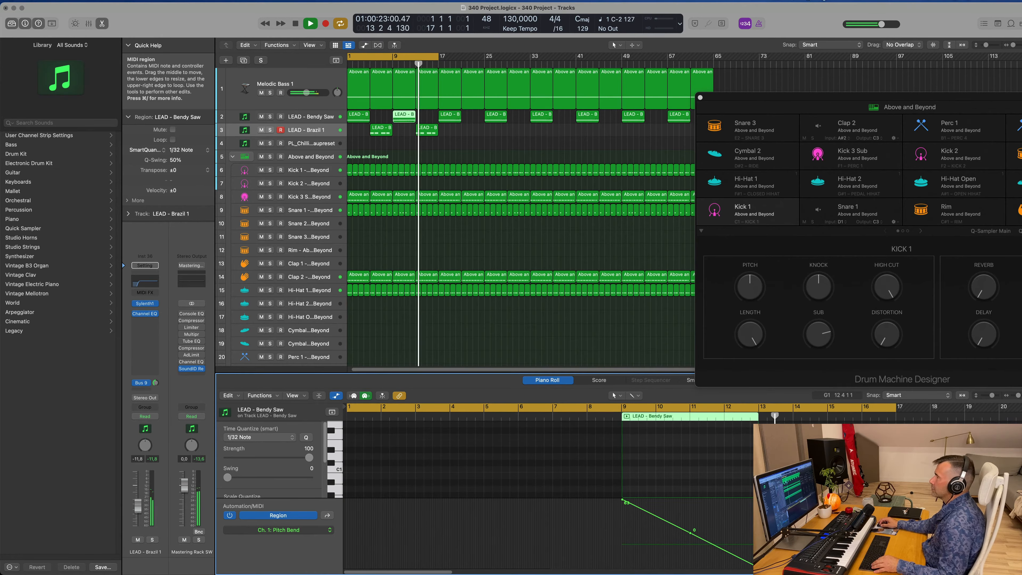
click(369, 63)
scroll(441, 149, left, 2)
click(430, 150)
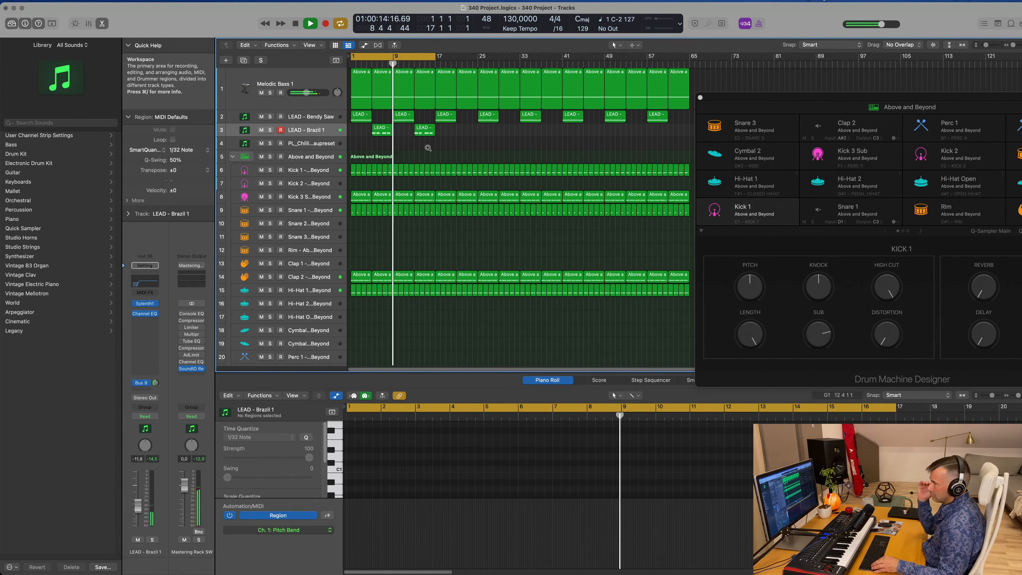
scroll(403, 139, right, 2)
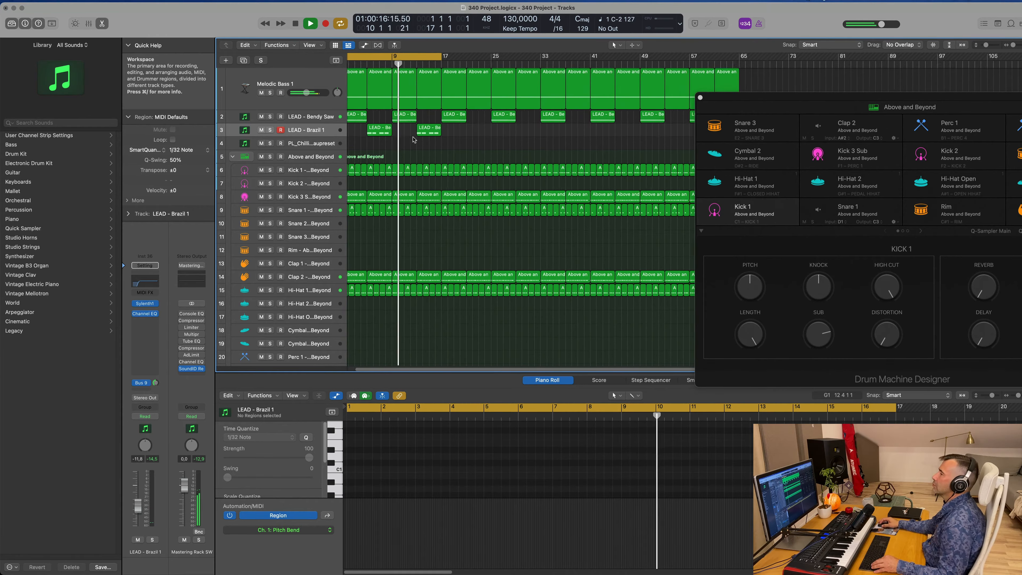
scroll(414, 140, left, 2)
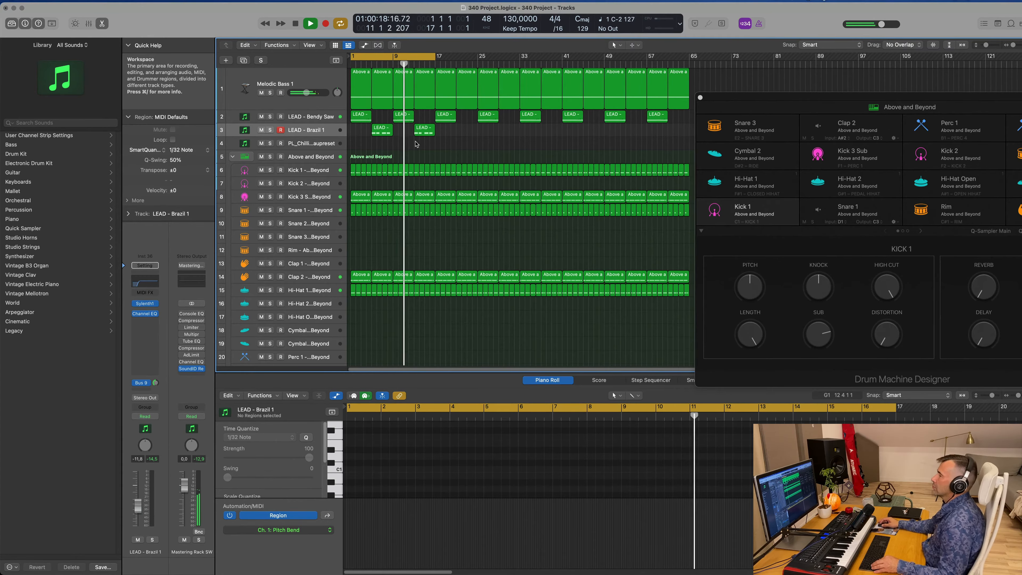
scroll(494, 144, right, 3)
scroll(493, 143, left, 3)
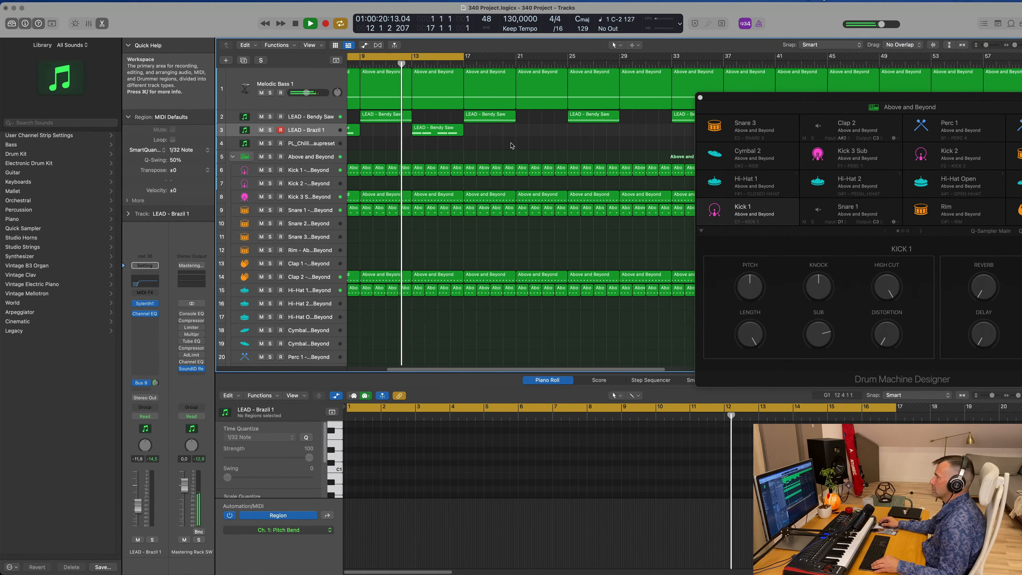
scroll(468, 144, right, 1)
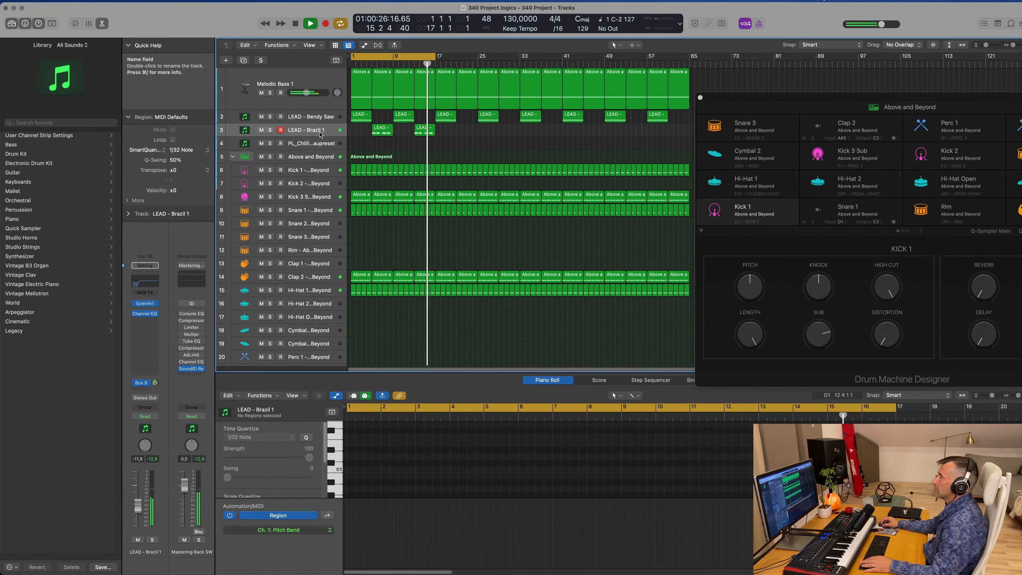
- Open Serum on the PL_Chilli Sauce track and add a Bus 9 send to its channel with the send level raised
click(326, 149)
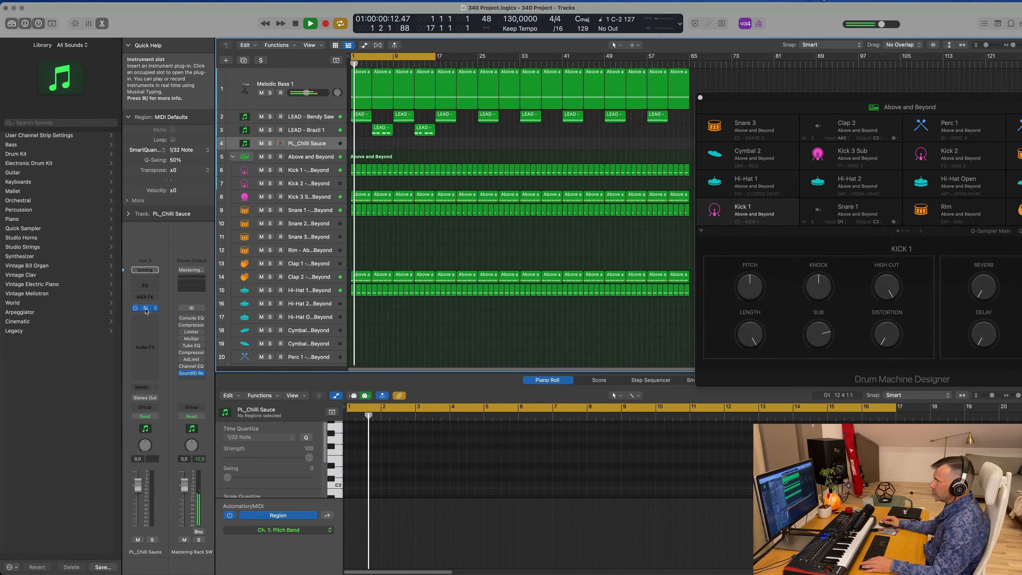
click(145, 308)
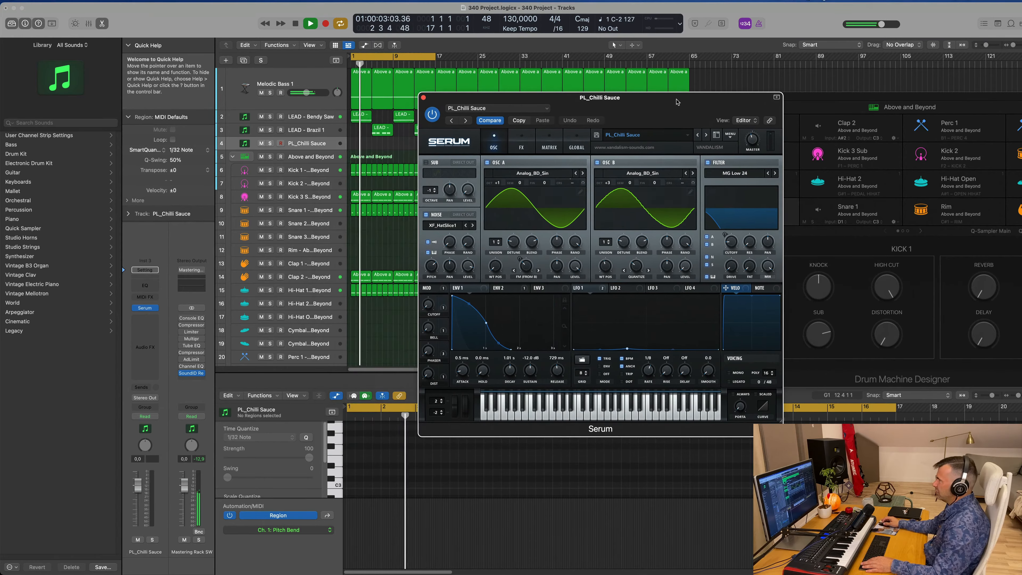
click(142, 388)
mouse_move(161, 401)
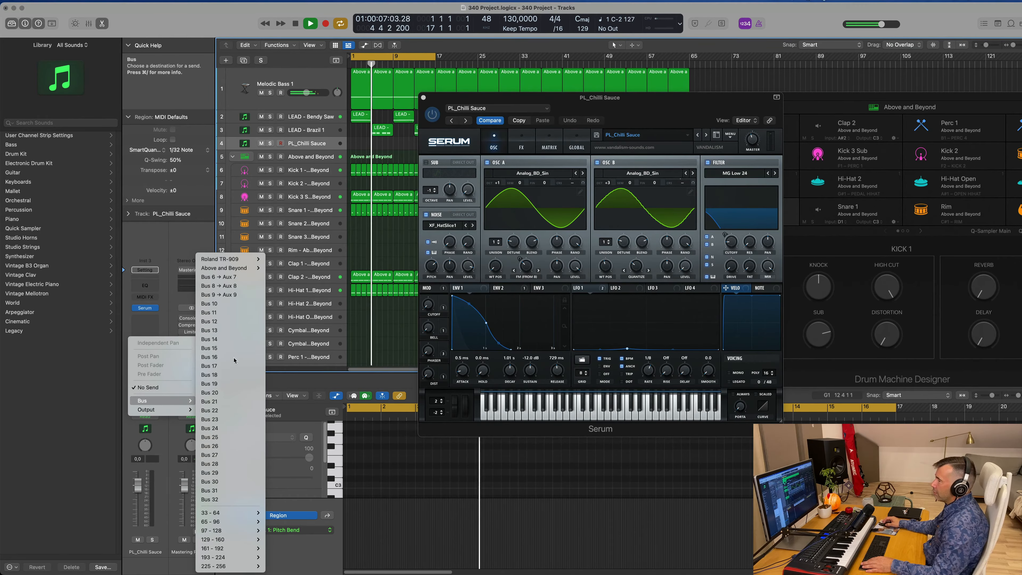
click(218, 294)
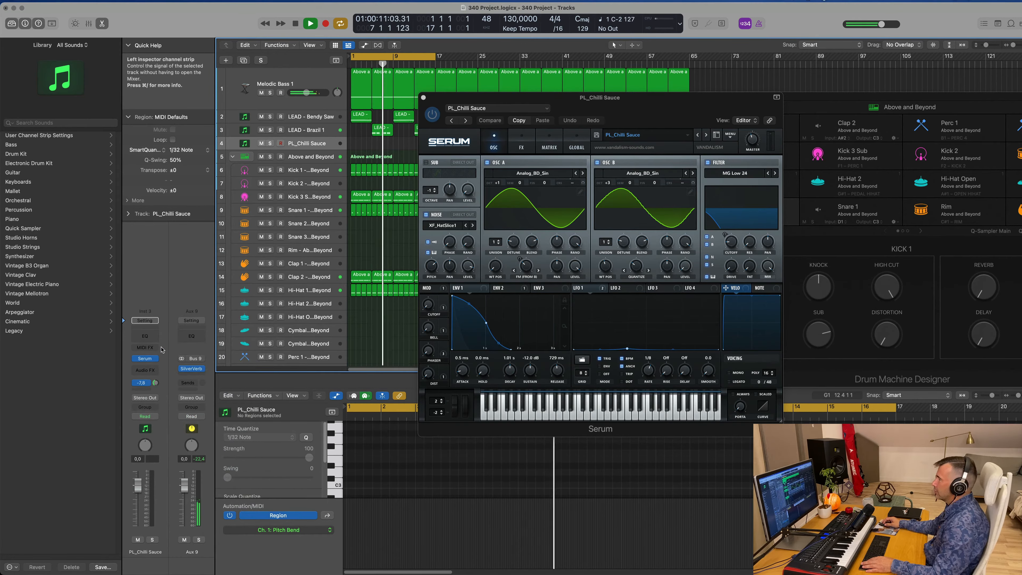
drag(156, 383, 156, 354)
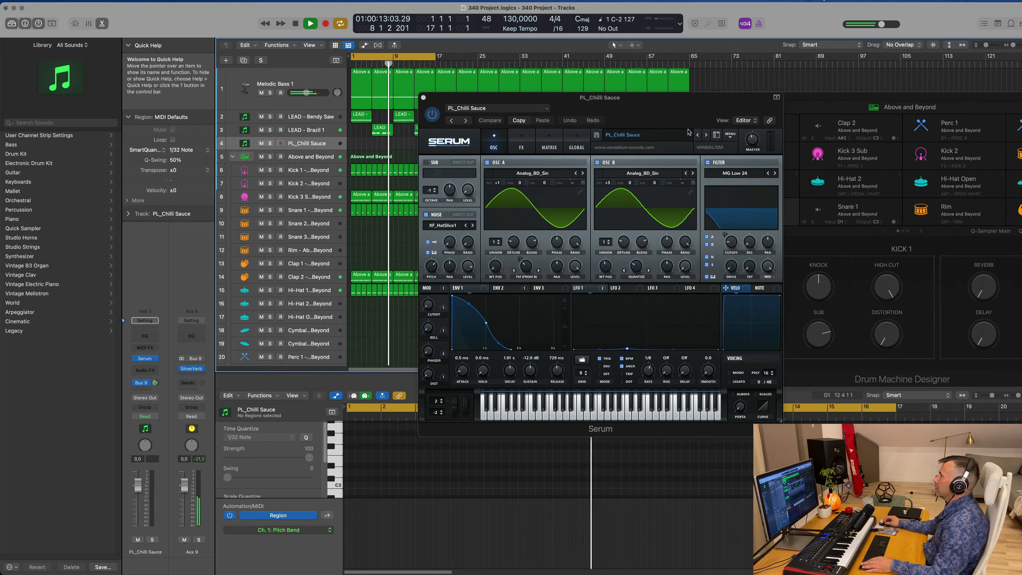
- Load the Zipper preset from Serum Pads and lower the track's volume to about -9 dB
click(678, 137)
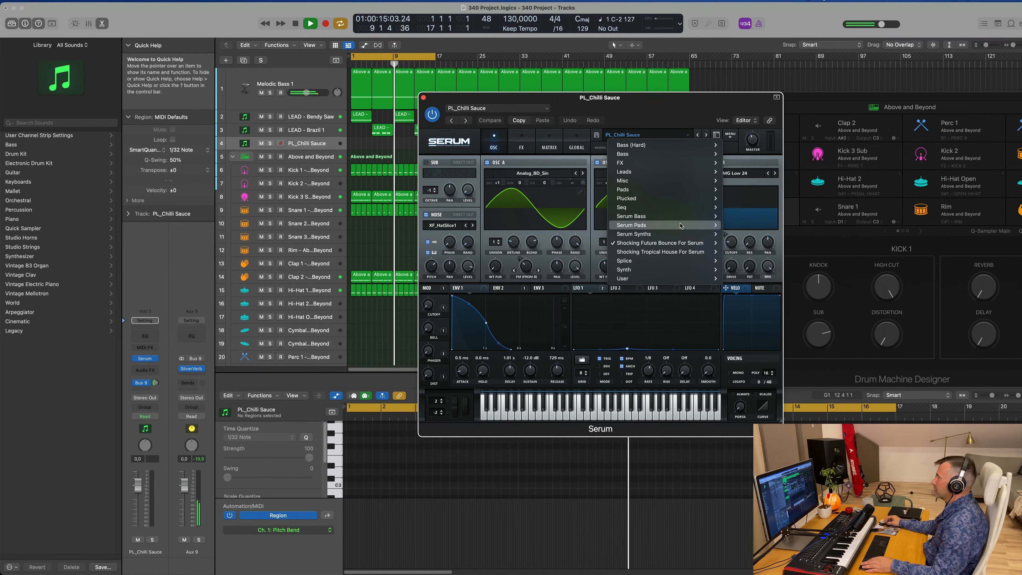
mouse_move(698, 244)
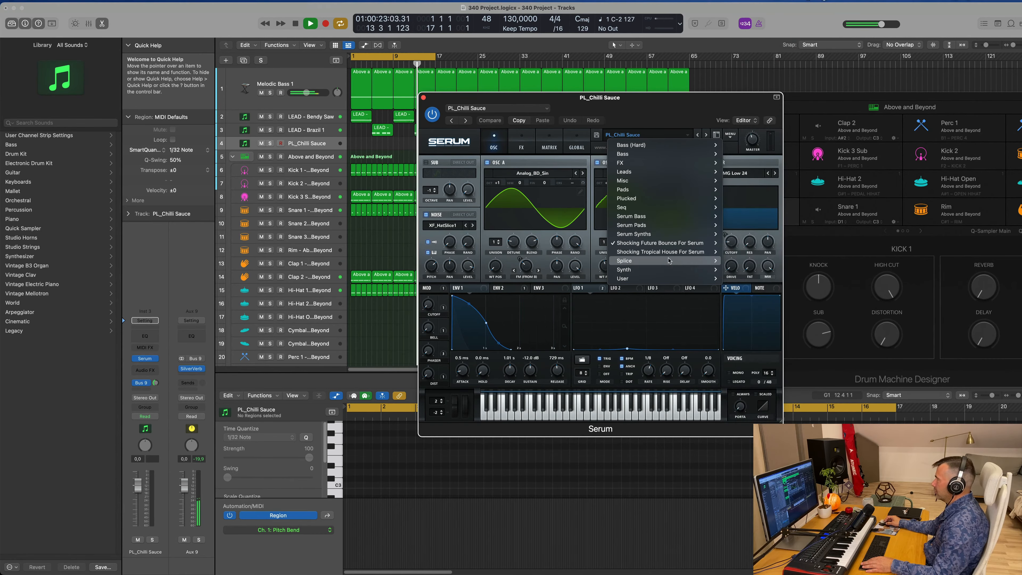
mouse_move(670, 271)
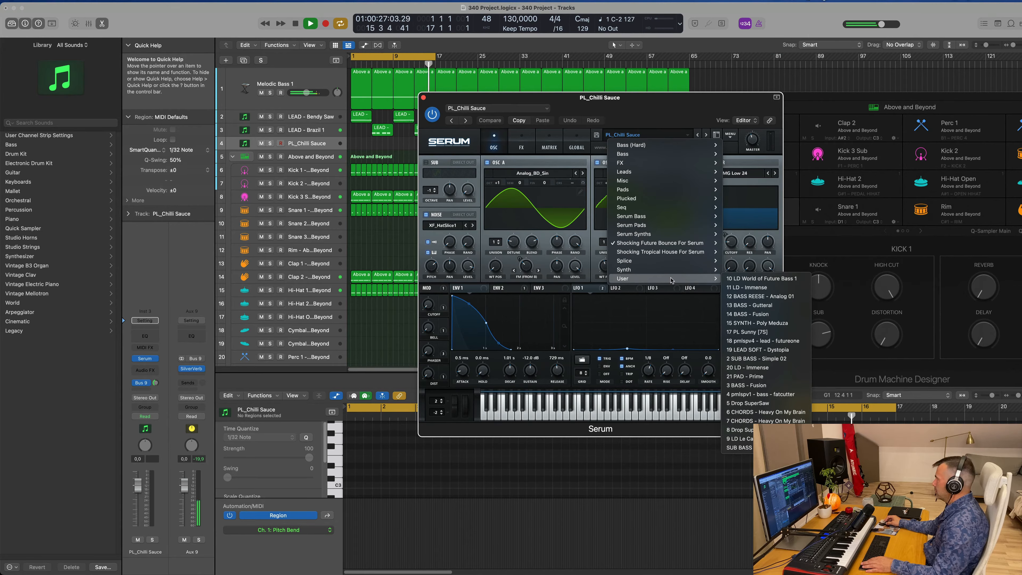
mouse_move(678, 224)
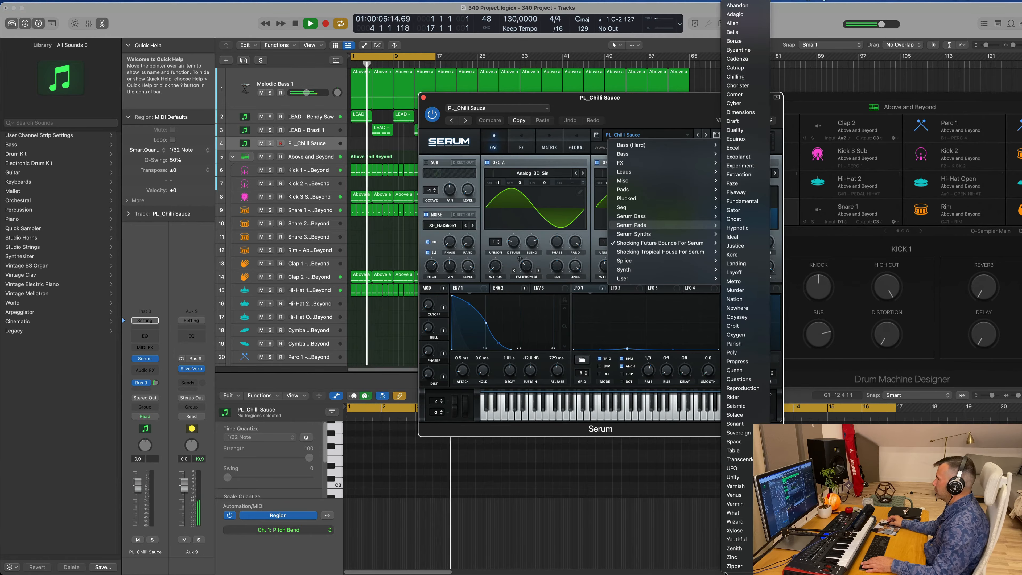
click(733, 566)
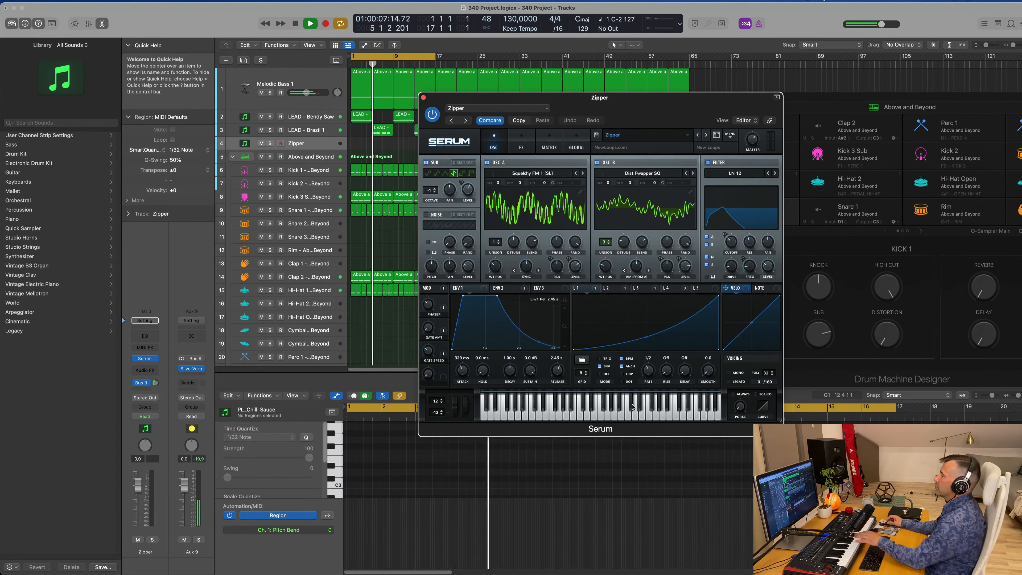
drag(497, 104, 487, 181)
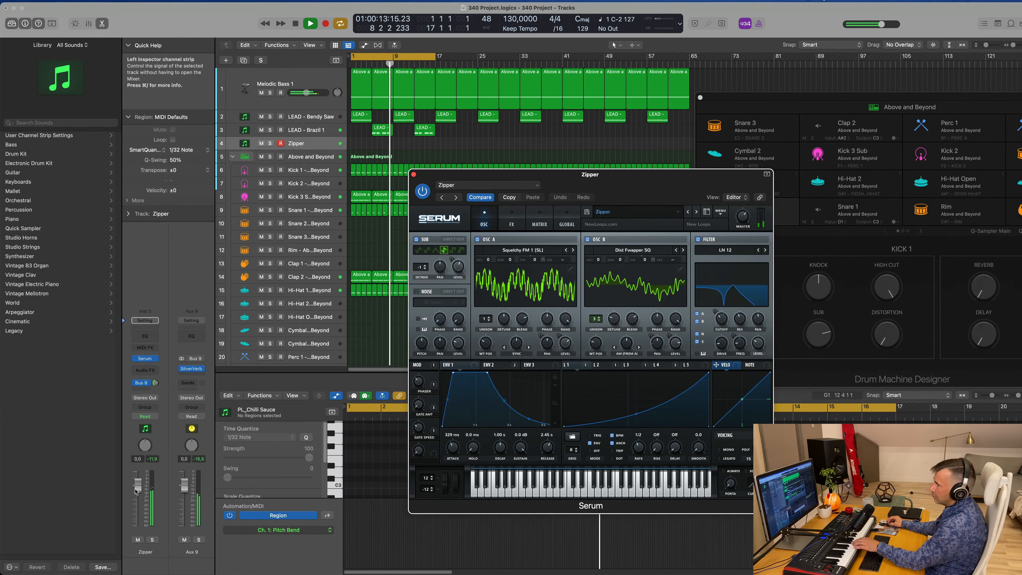
drag(138, 485, 138, 503)
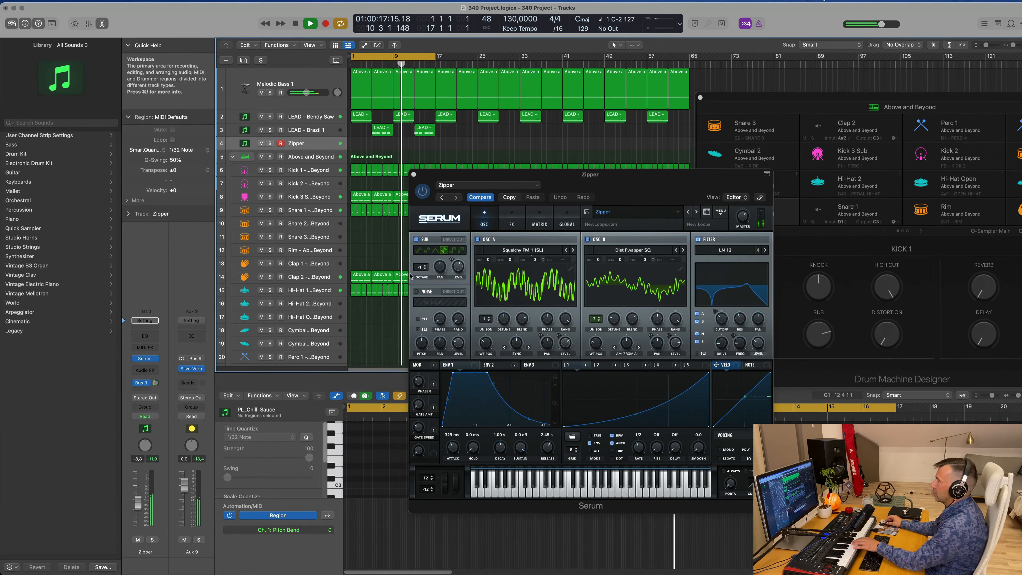
- Switch Serum to the preceding preset, Zinc, and lower the track's volume to -16 dB
click(688, 212)
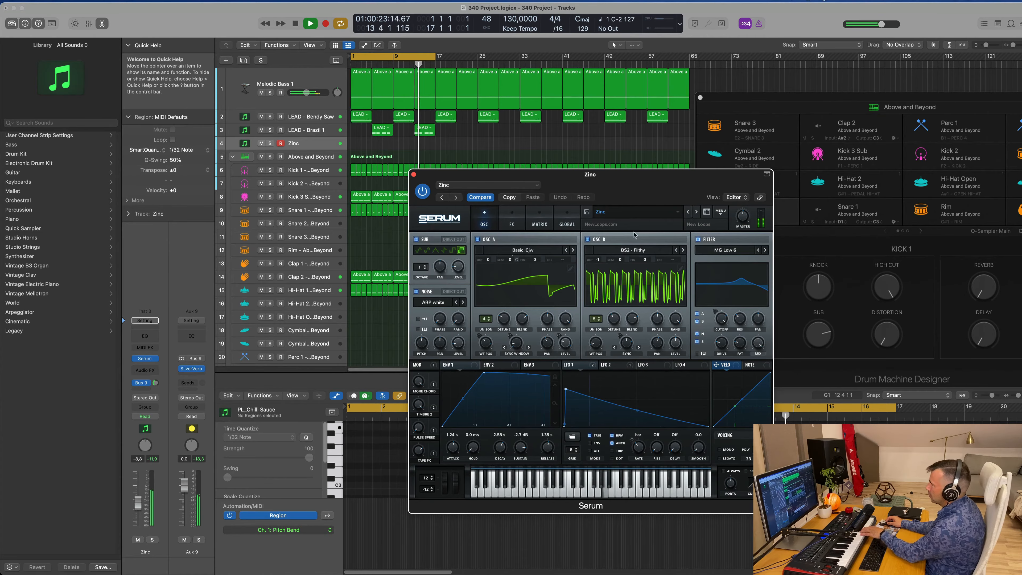
drag(655, 180, 782, 175)
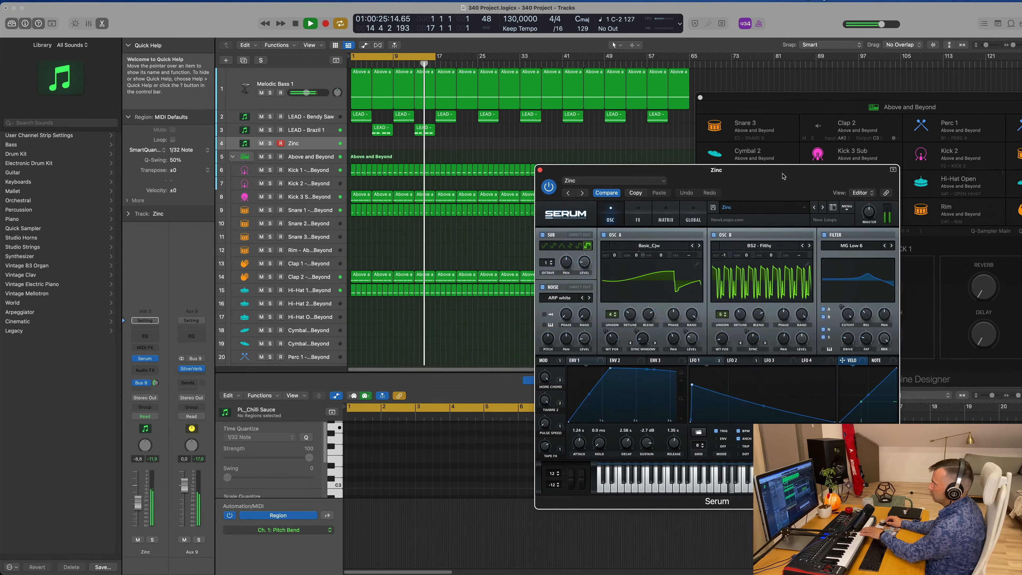
drag(138, 508, 138, 514)
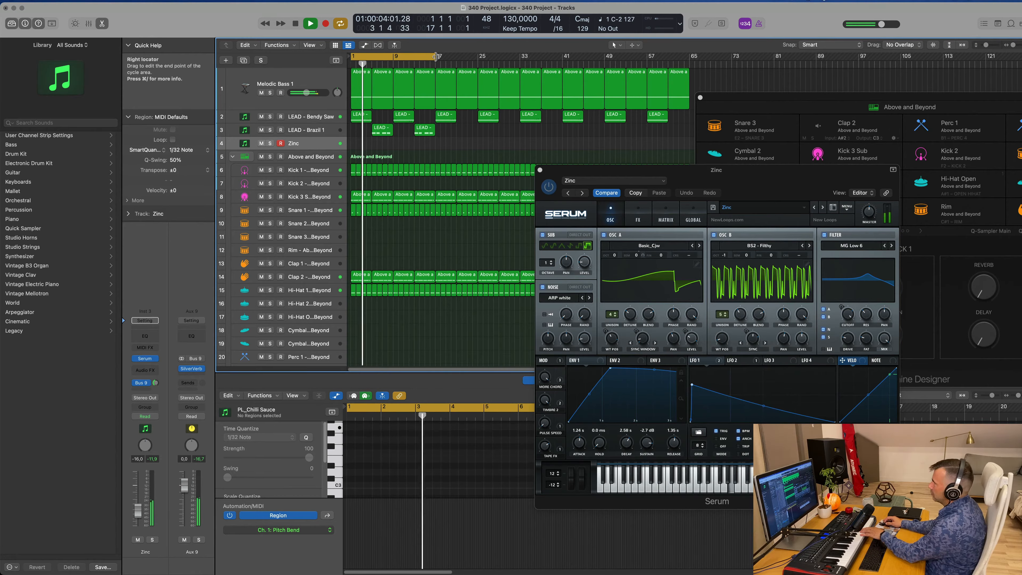
- Extend the cycle range to bar 33 and copy the two LEAD - Brazil 1 regions to bars 21 and 29
drag(438, 61, 520, 64)
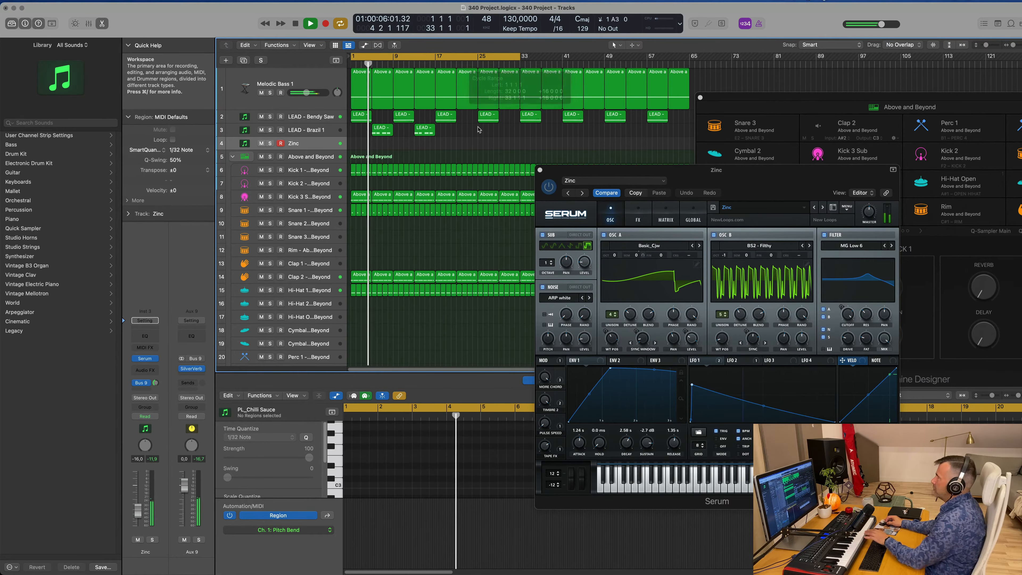
click(380, 133)
drag(380, 134, 465, 137)
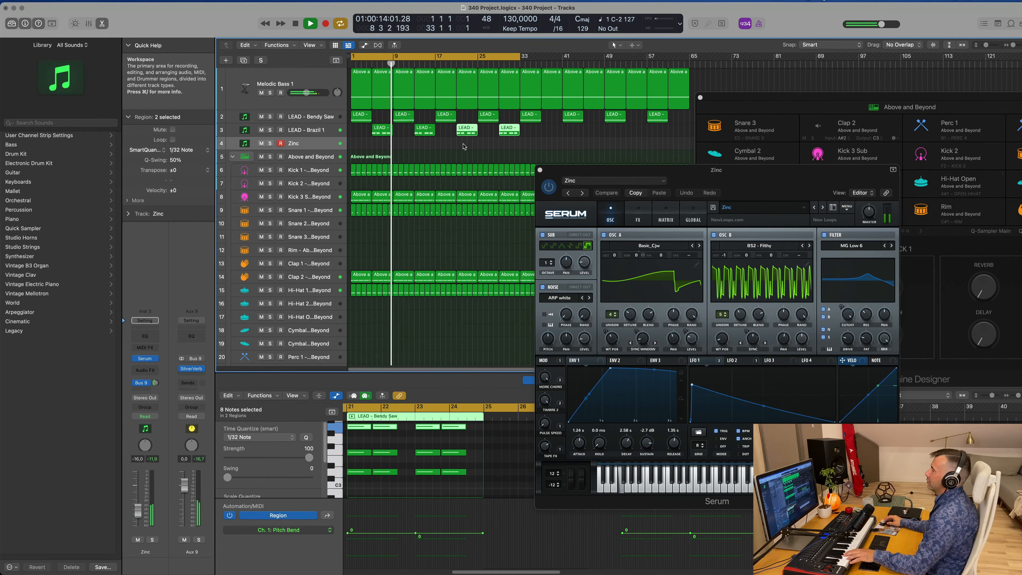
- Raise the Zinc track's volume to about -15 dB and move the Serum window clear of the arrangement
drag(771, 175, 643, 115)
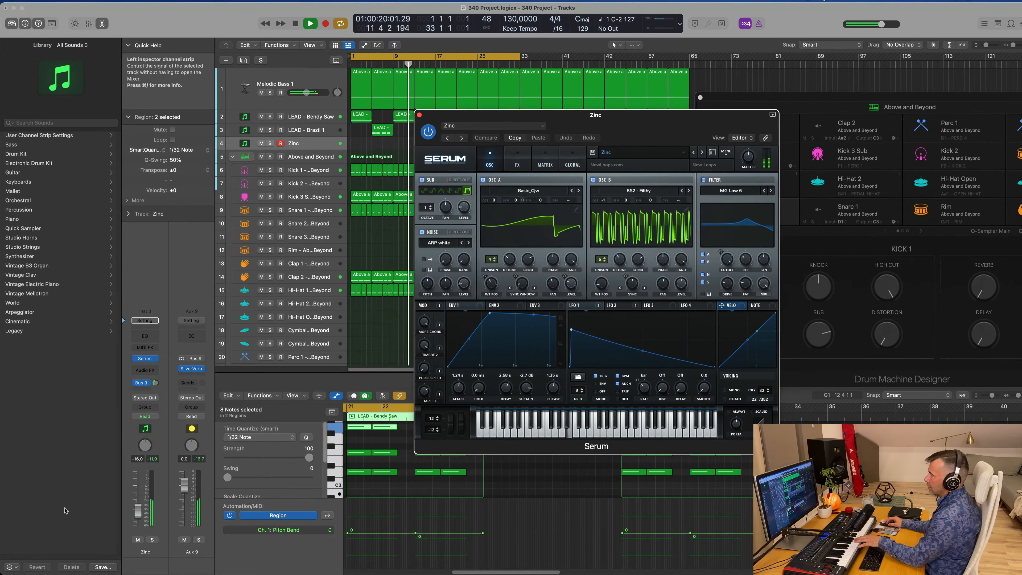
drag(134, 514, 134, 512)
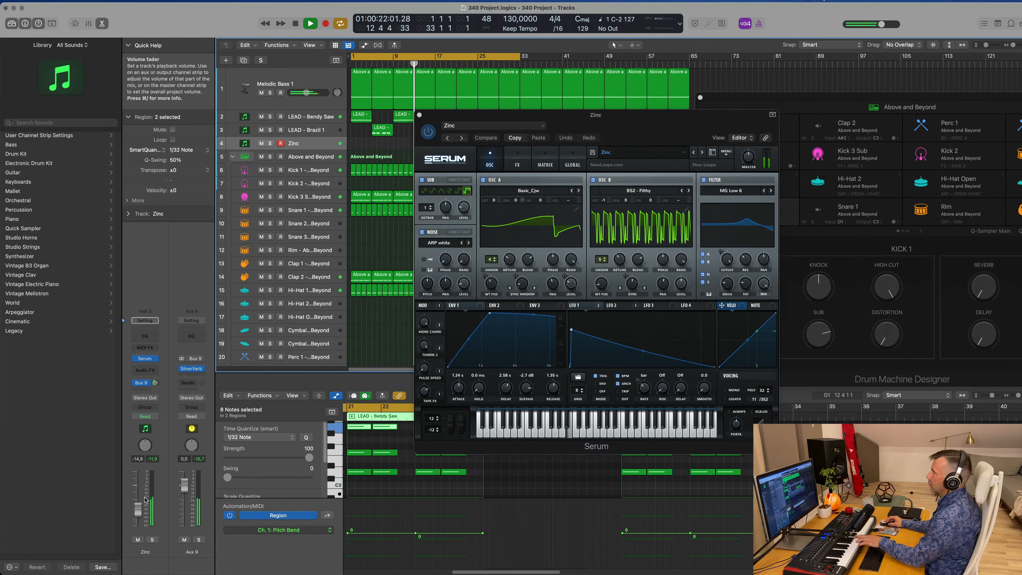
drag(643, 120, 778, 121)
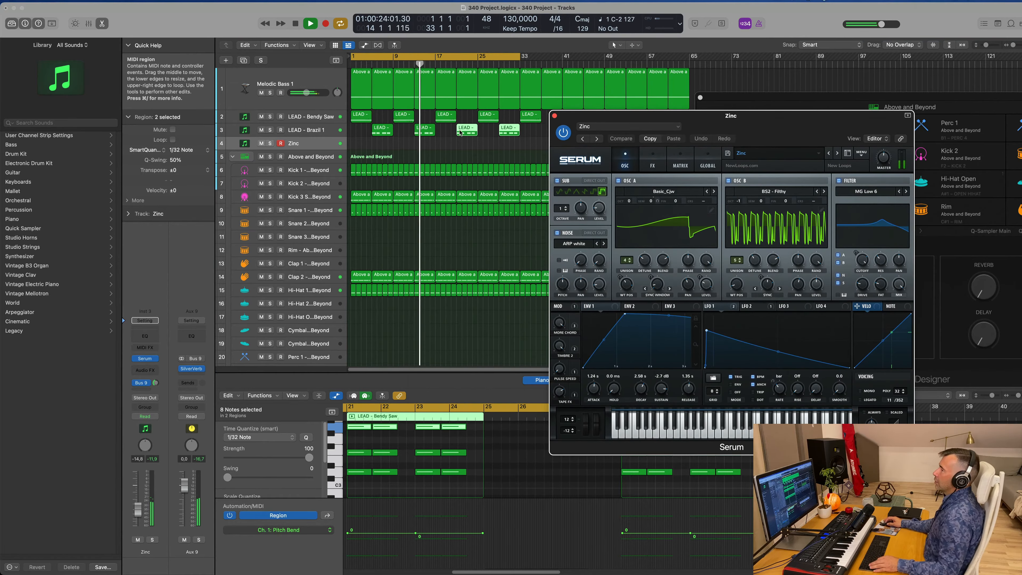
- Copy the bar 1 Bendy Saw region to bar 1 of the Zinc track and flatten its channel 1 pitch bend to zero
click(359, 117)
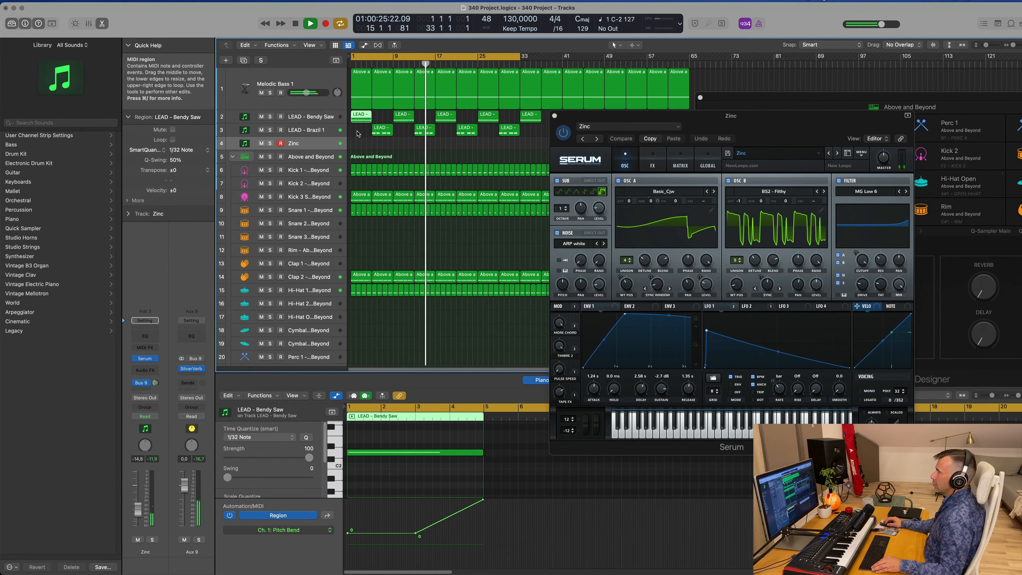
drag(360, 117, 360, 143)
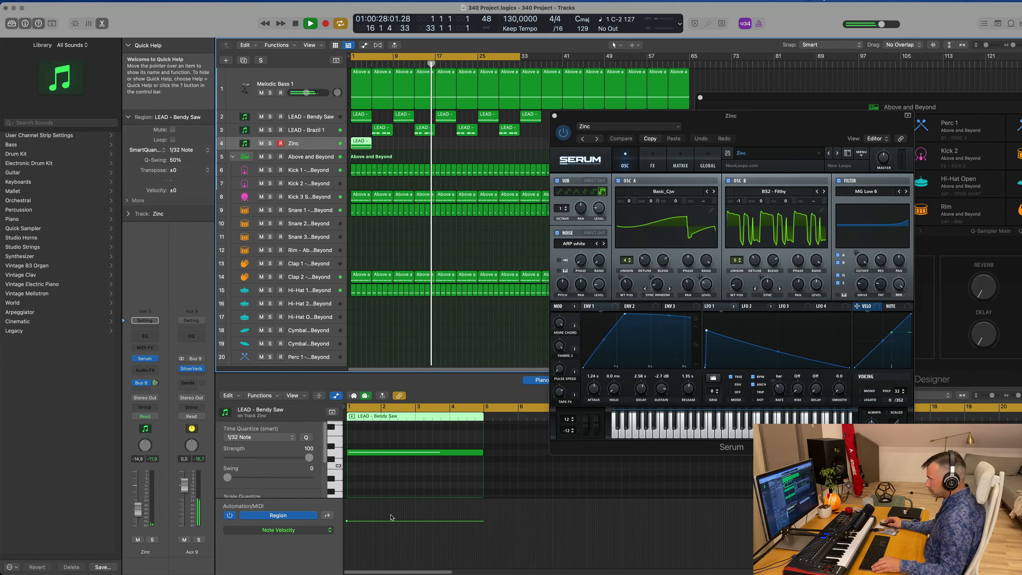
click(320, 530)
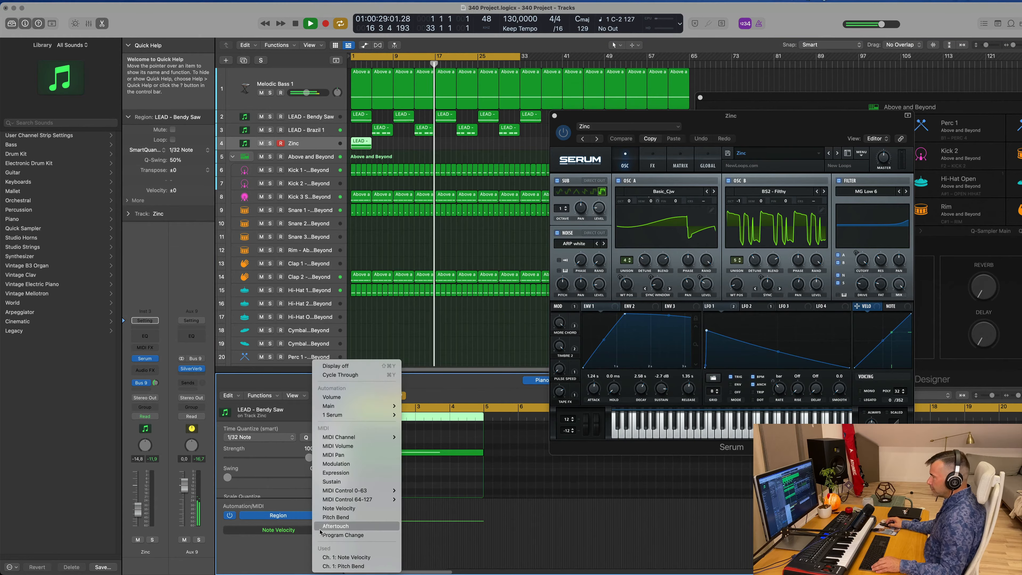
click(333, 566)
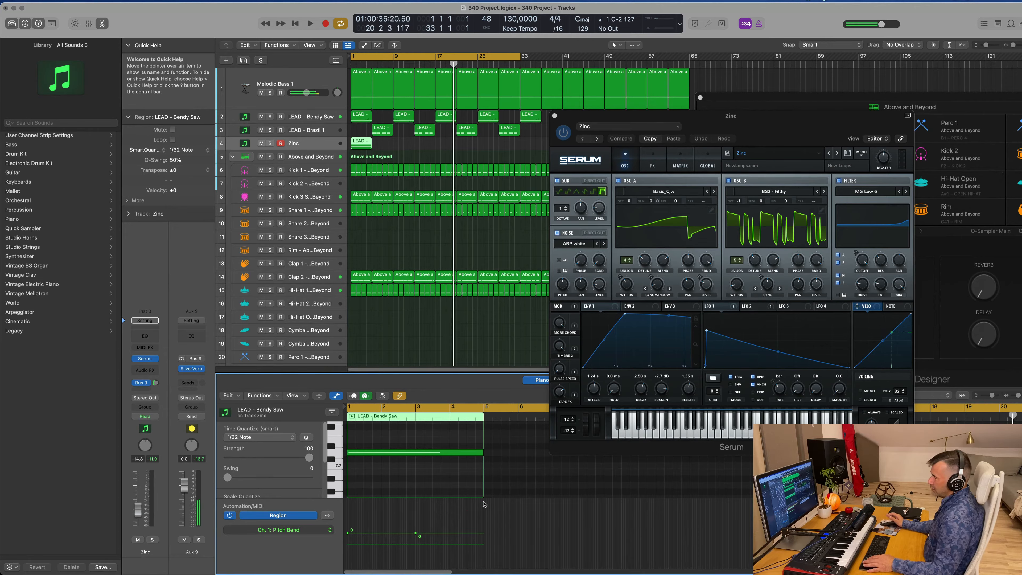
- Play from the start and lengthen the Zinc track's region and its sustained note to end at bar 9
key(Return)
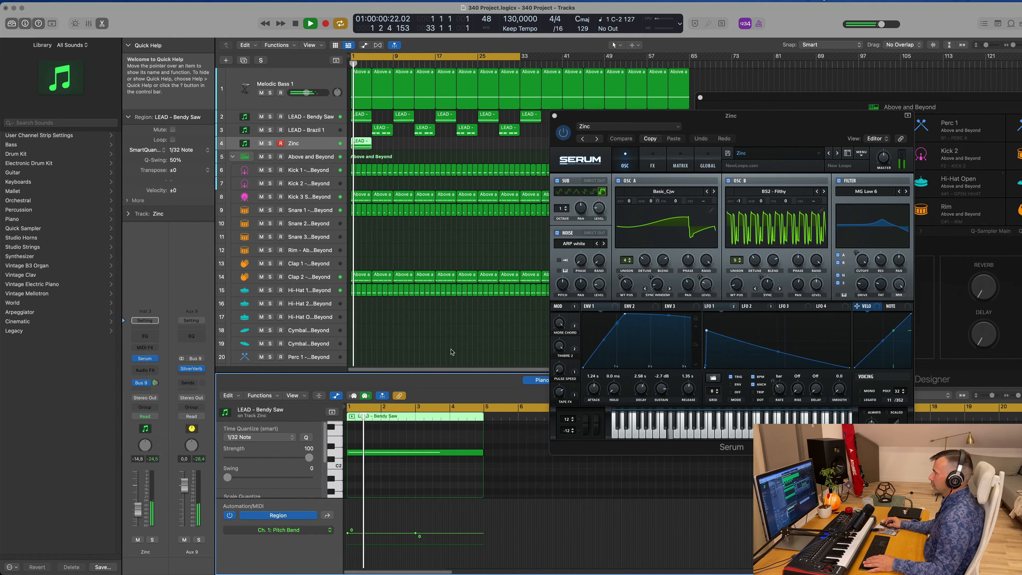
scroll(392, 476, down, 2)
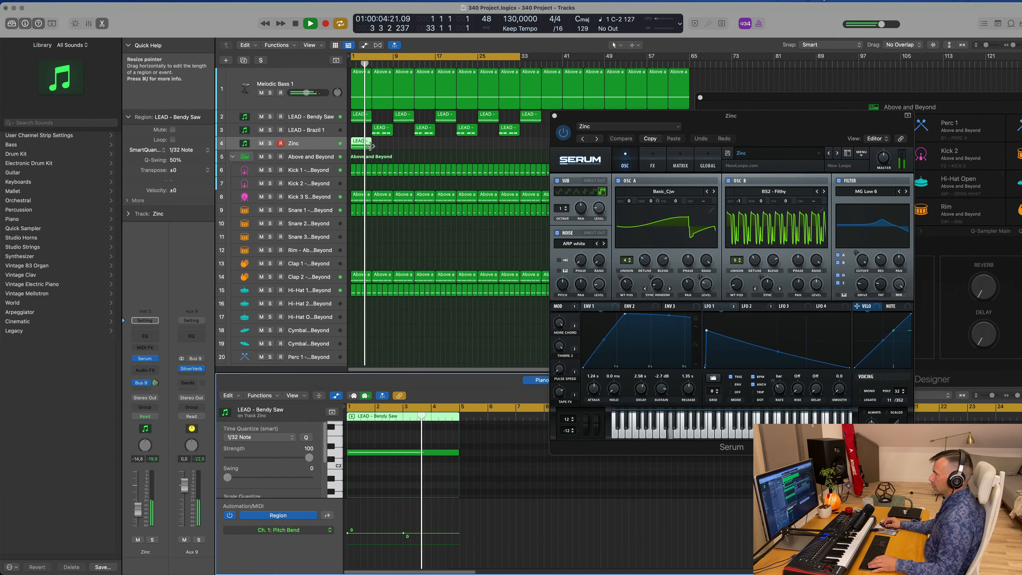
drag(371, 144, 392, 146)
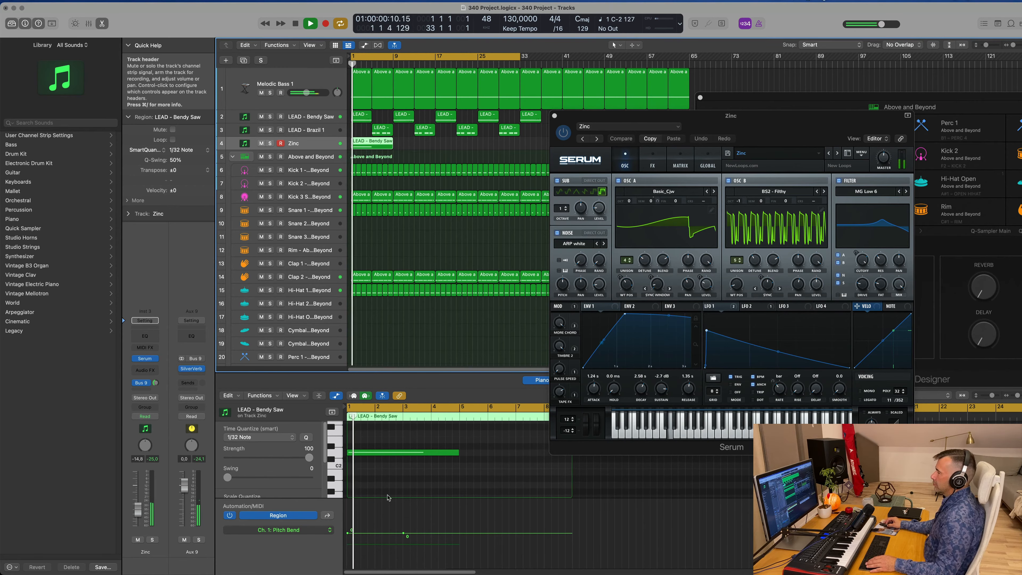
drag(457, 452, 571, 465)
drag(799, 131, 743, 166)
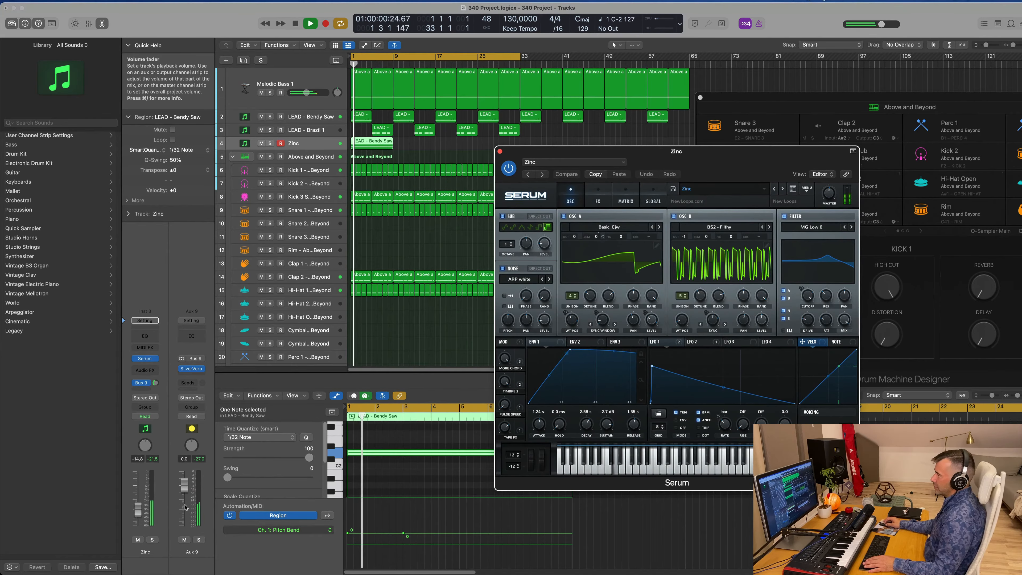
drag(392, 481, 427, 438)
key(Delete)
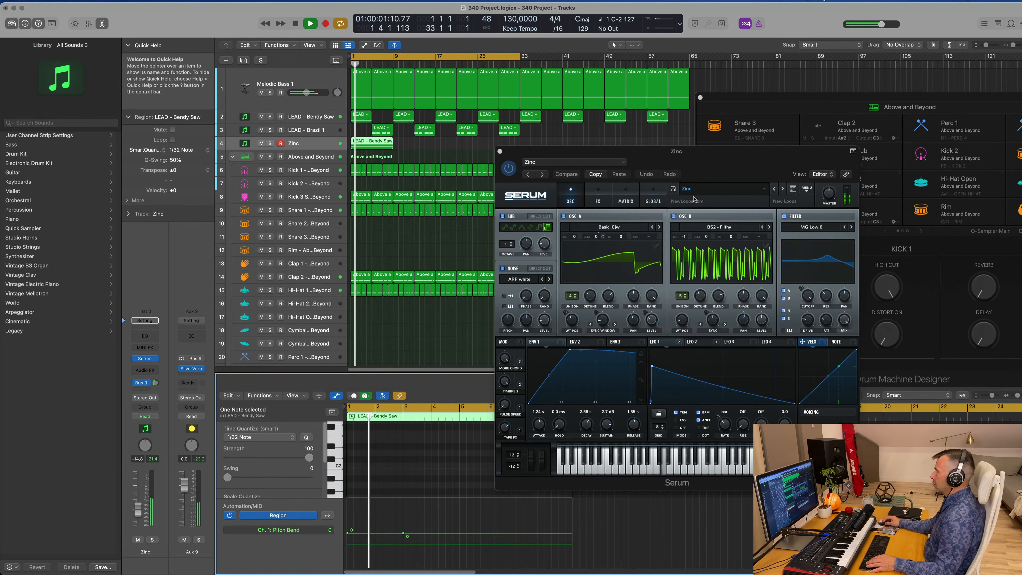
- Nudge Serum's filter cutoff on the Zinc preset and briefly solo the track to audition the sound
mouse_move(710, 154)
mouse_down()
mouse_move(659, 151)
mouse_move(827, 117)
mouse_move(682, 151)
mouse_move(716, 148)
mouse_move(692, 150)
mouse_up()
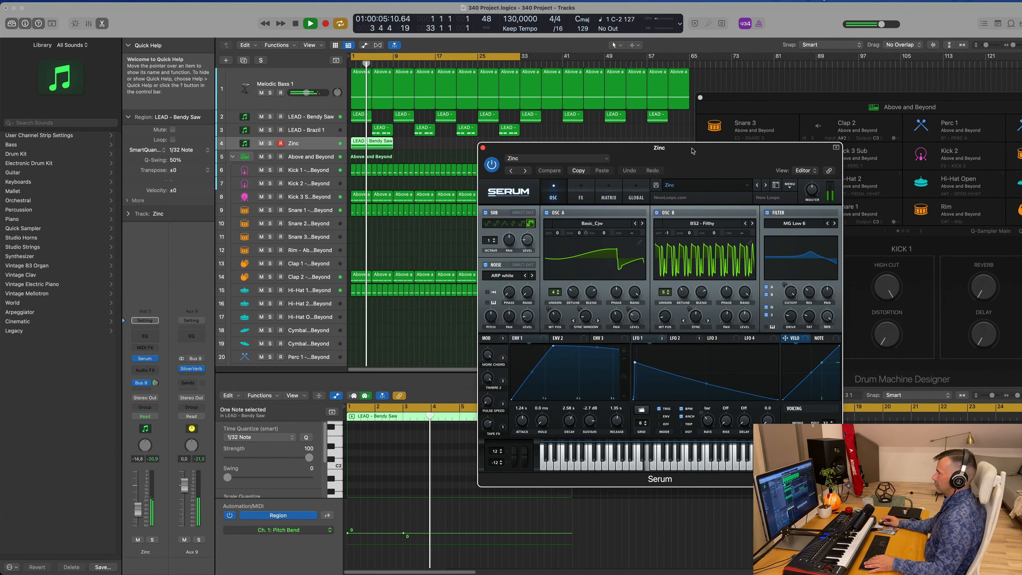
drag(797, 293, 794, 288)
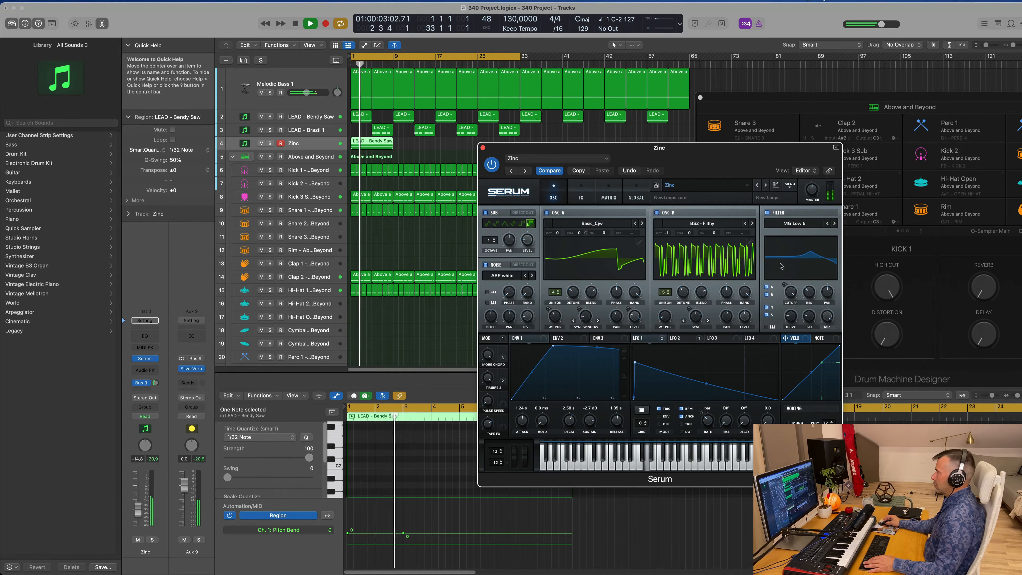
click(153, 540)
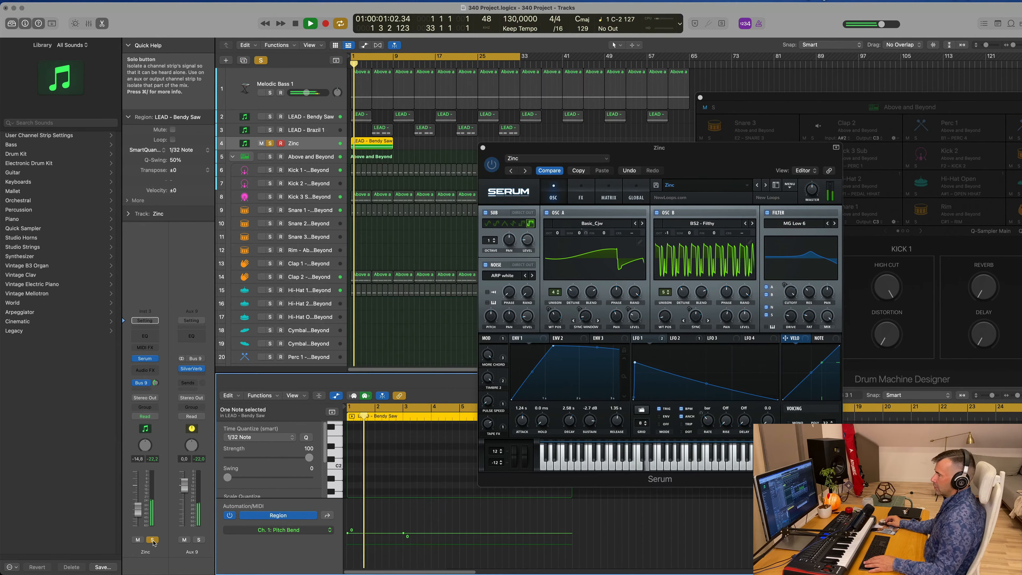
click(152, 540)
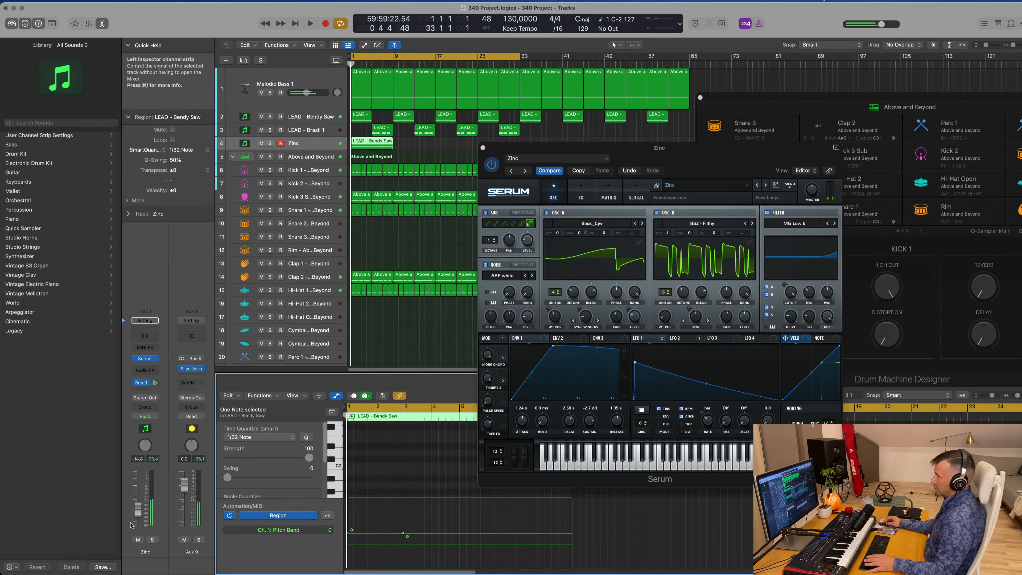
- Load Serum's preceding preset, Zenith, and raise the track's volume to -7.2 dB while playing from the start
click(758, 186)
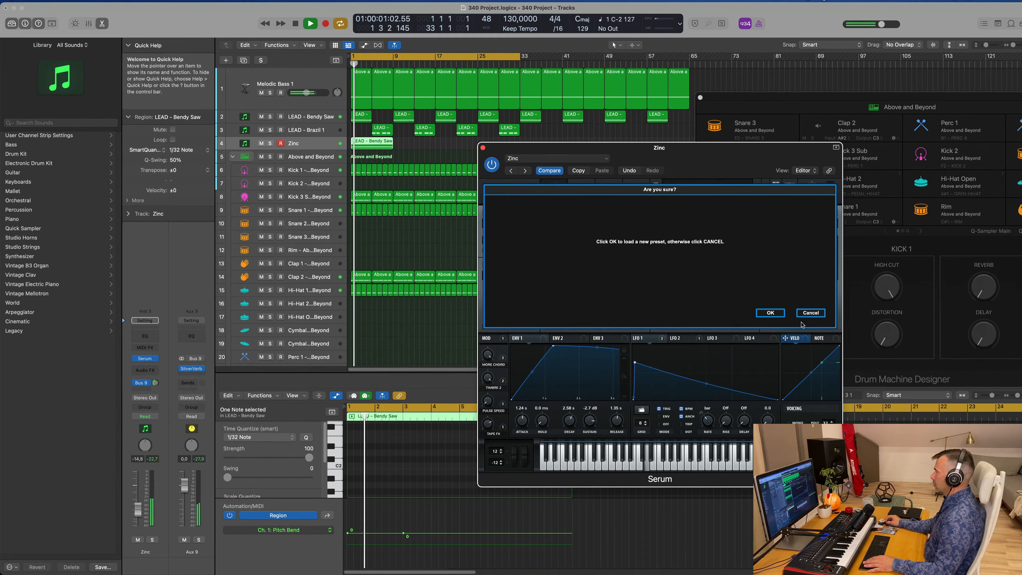
click(765, 314)
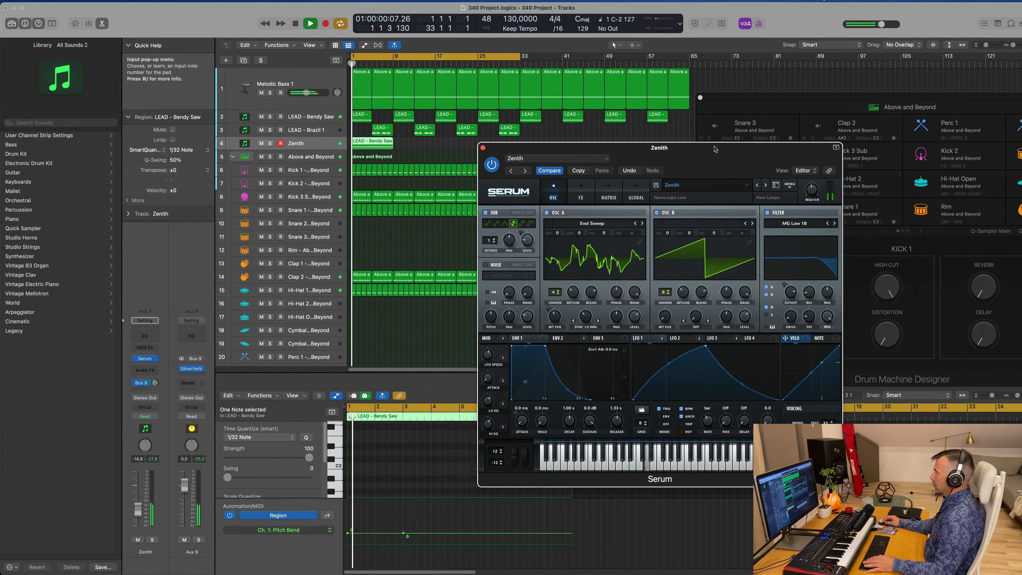
drag(660, 148, 672, 124)
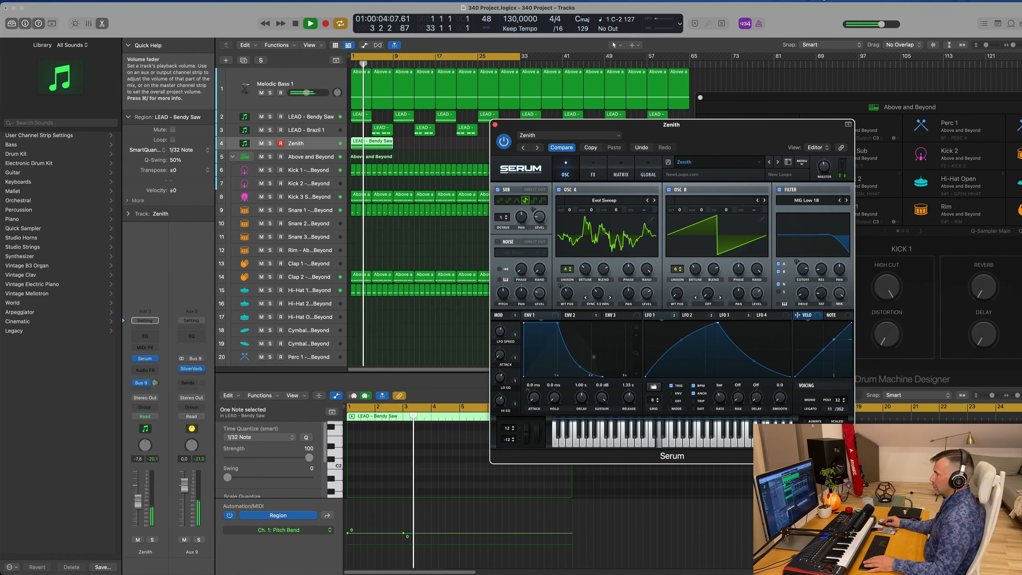
click(386, 382)
key(Return)
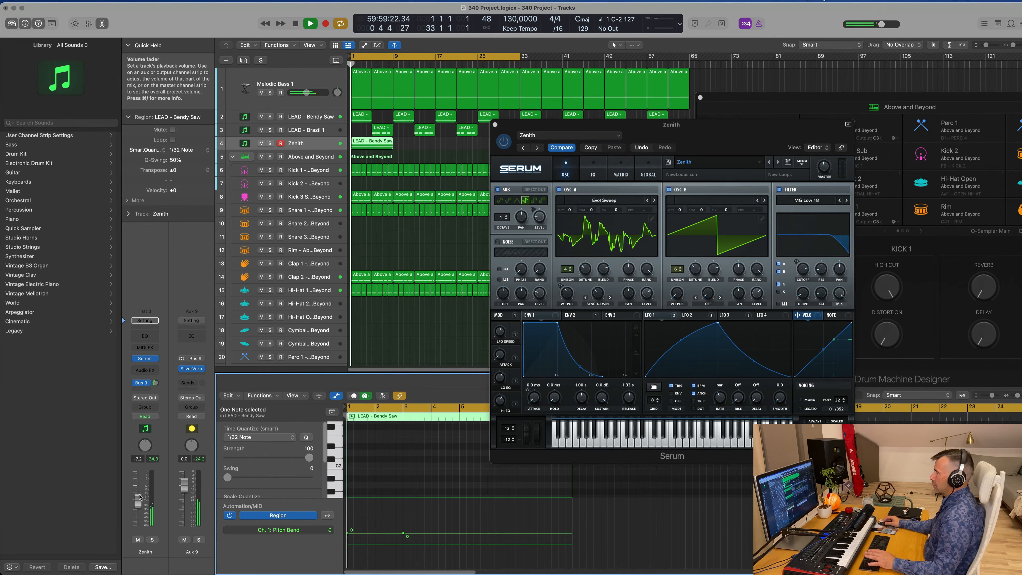
- Audition Serum presets backward one by one against the playing track, from Youthful to Transcendental
drag(719, 126, 646, 163)
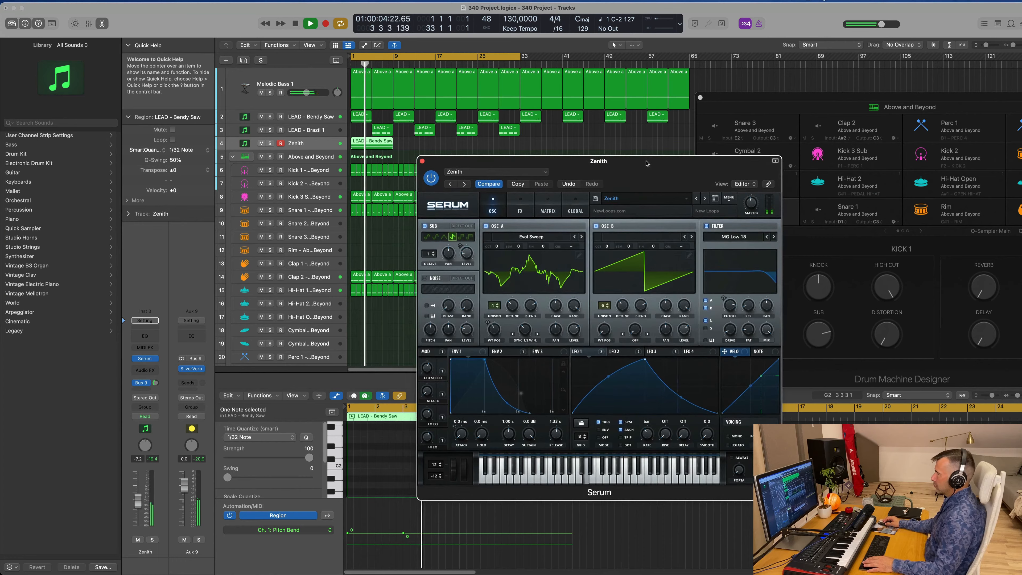
click(697, 200)
key(space)
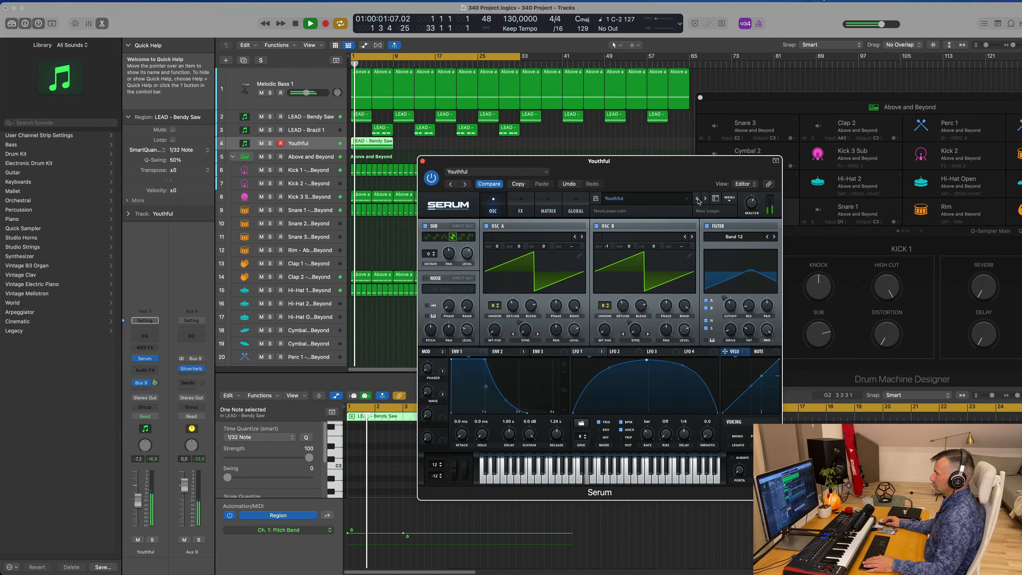
click(698, 199)
key(space)
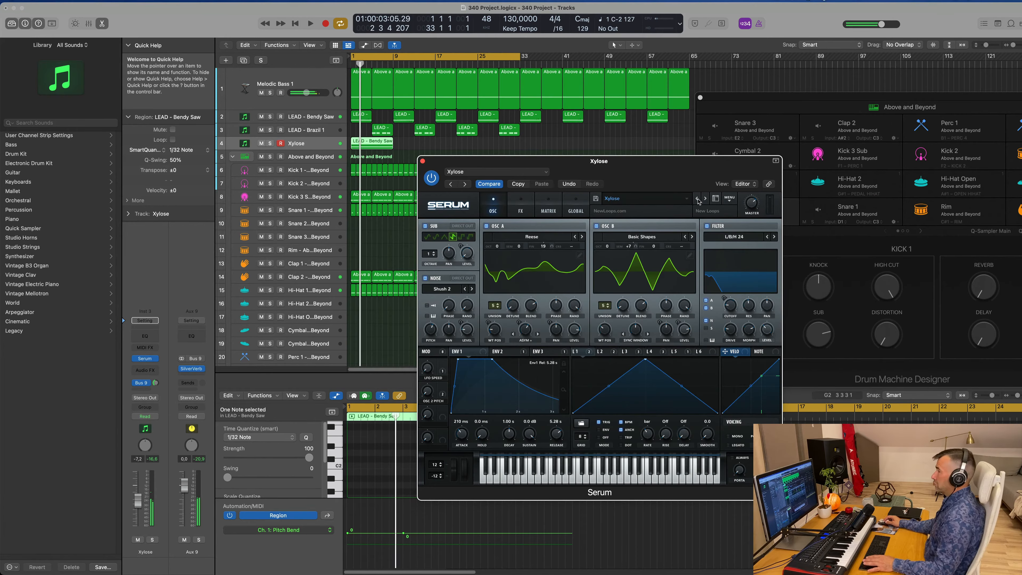
click(697, 200)
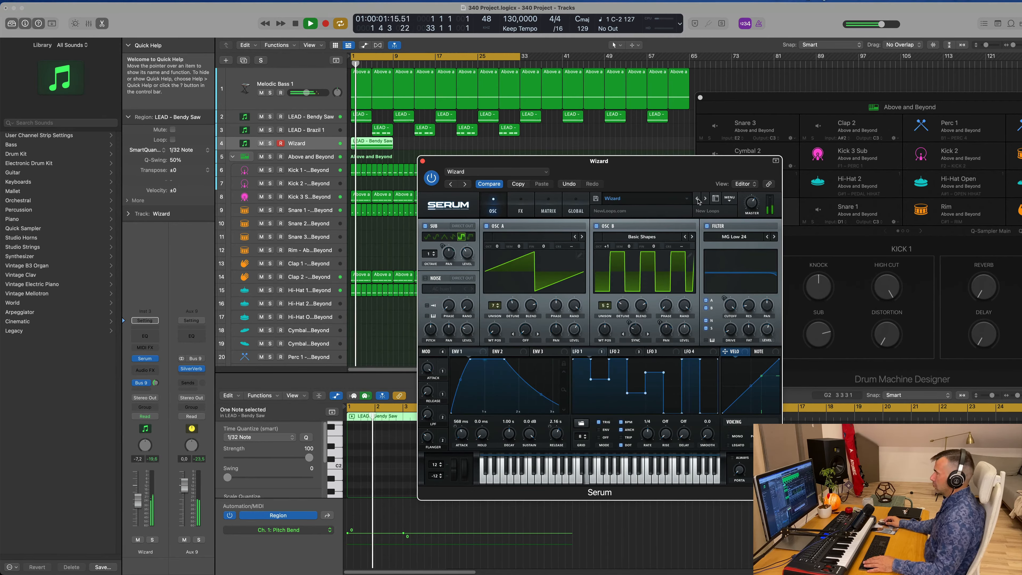
click(698, 200)
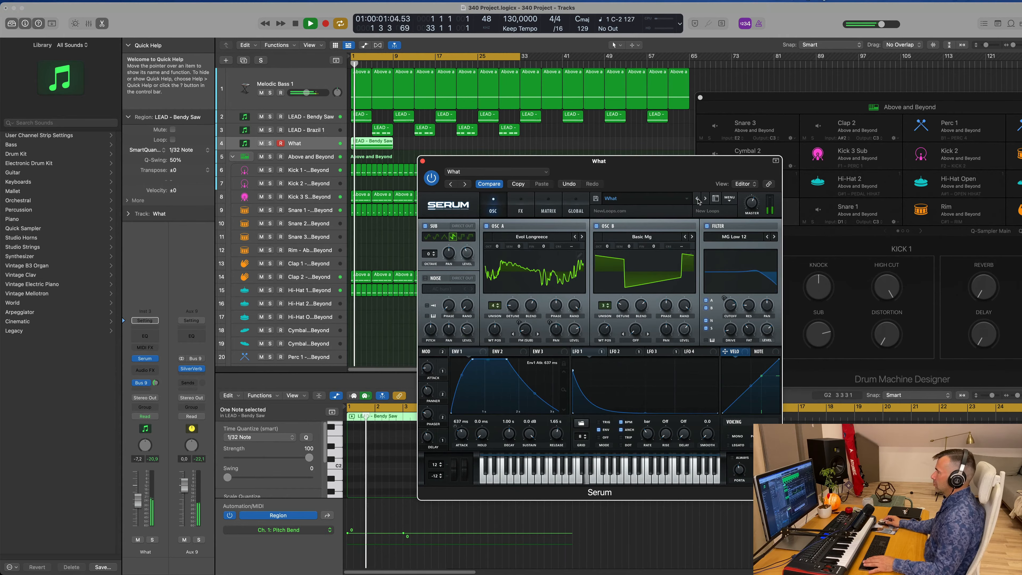
click(698, 199)
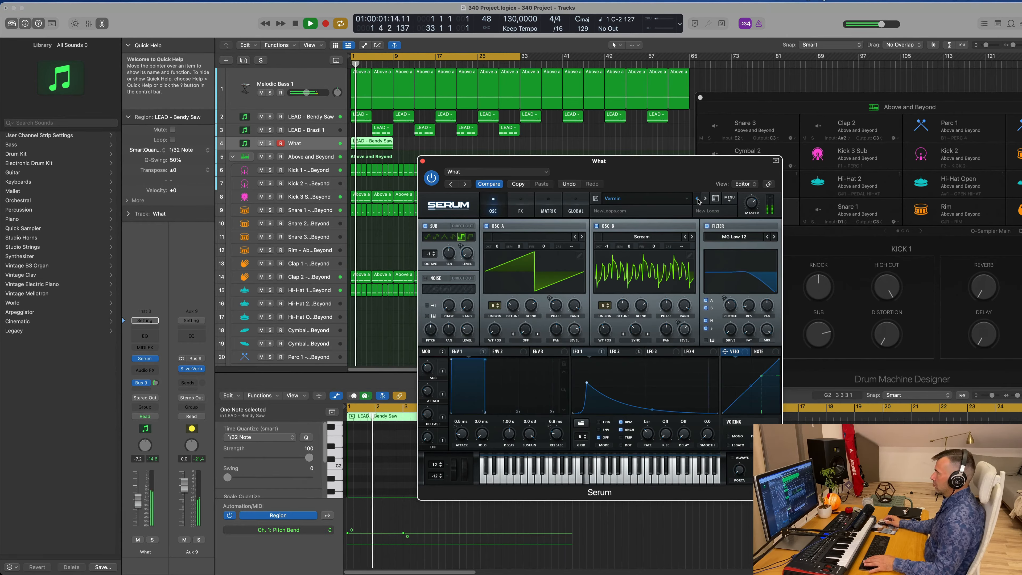
click(698, 200)
click(698, 199)
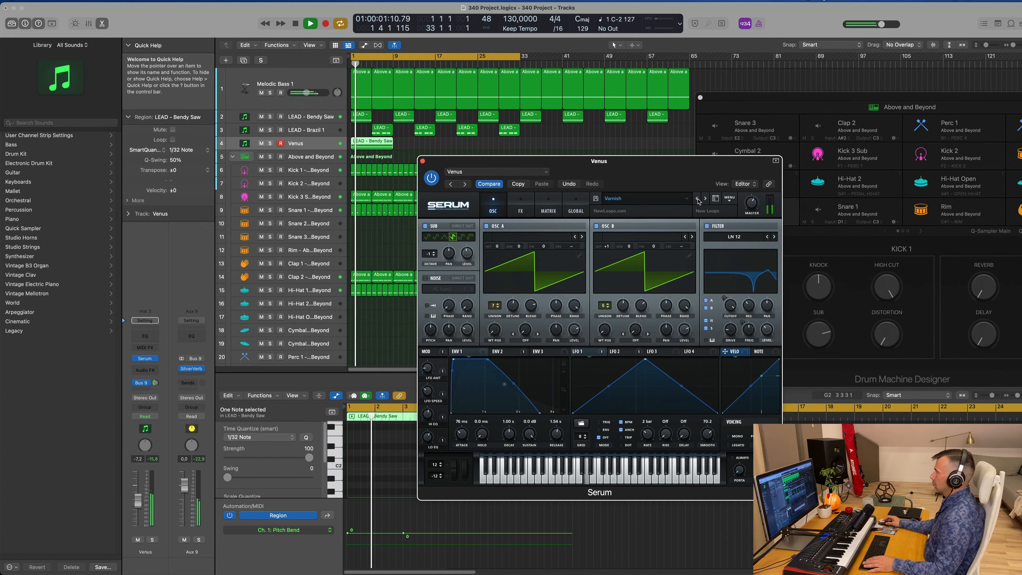
click(698, 200)
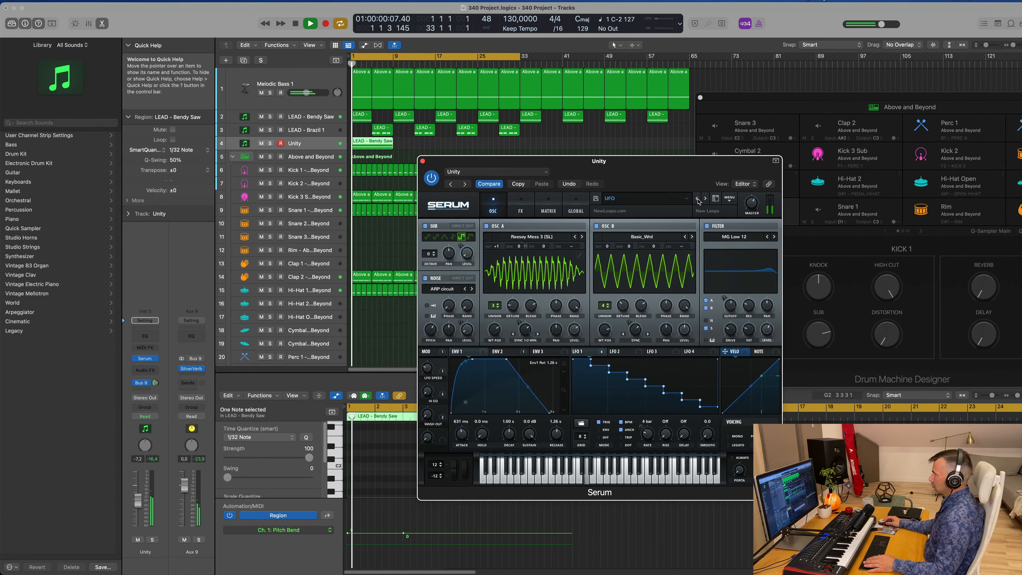
click(698, 200)
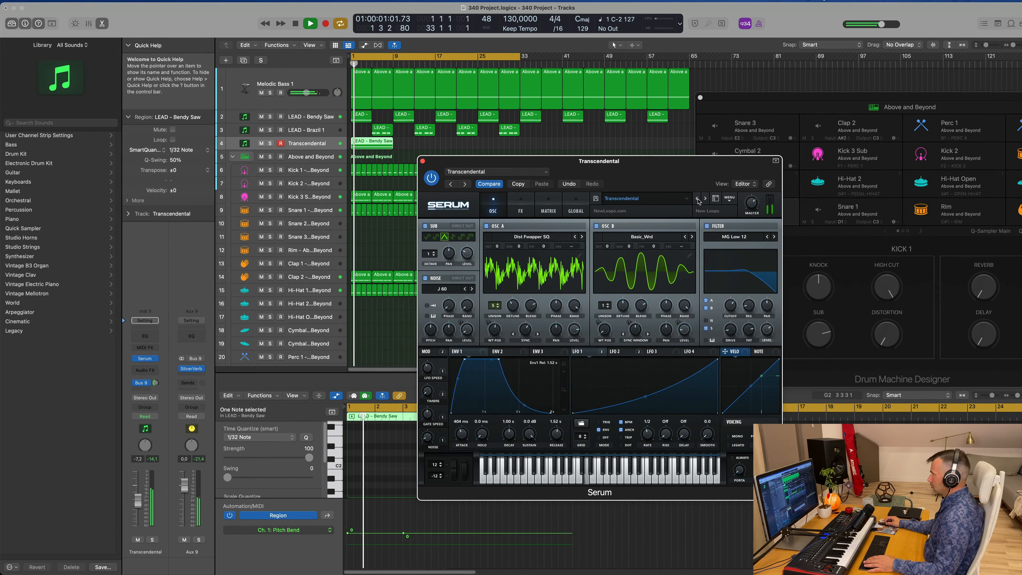
- Step forward through the Serum presets as far as Zinc, then go back one to Zenith
click(705, 199)
click(705, 200)
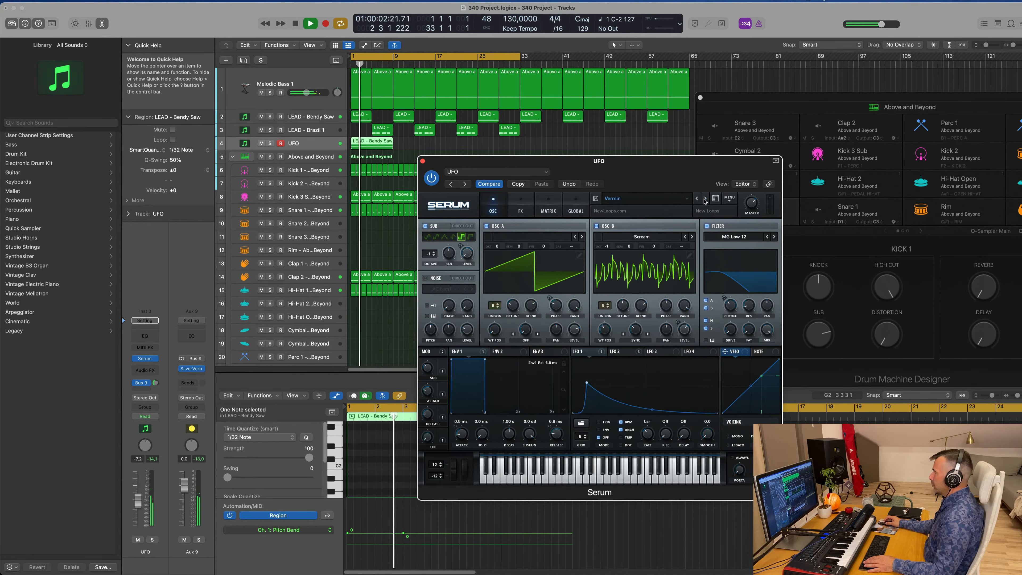
click(705, 200)
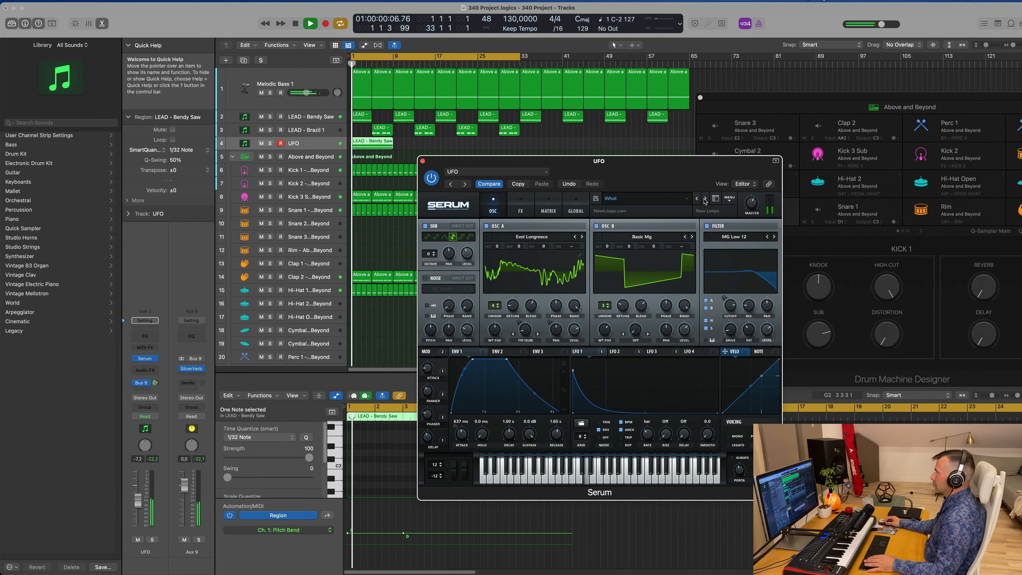
click(705, 200)
click(704, 199)
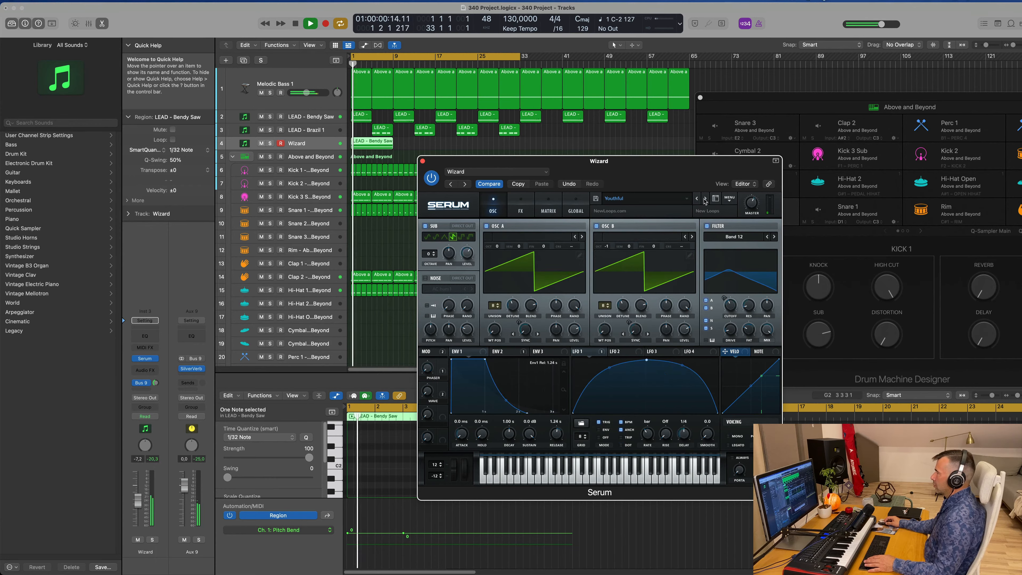
click(705, 199)
drag(677, 174, 718, 152)
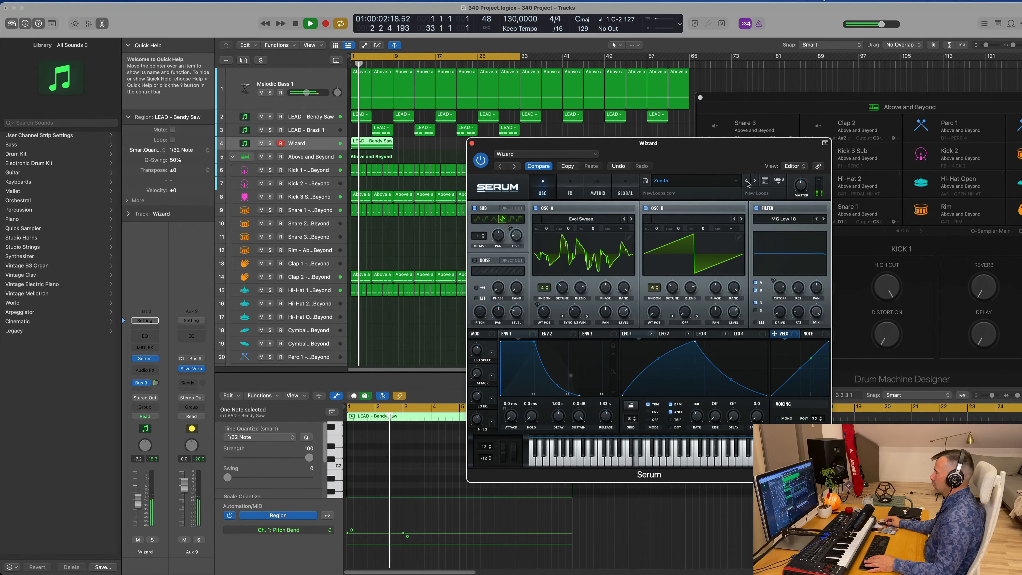
click(755, 181)
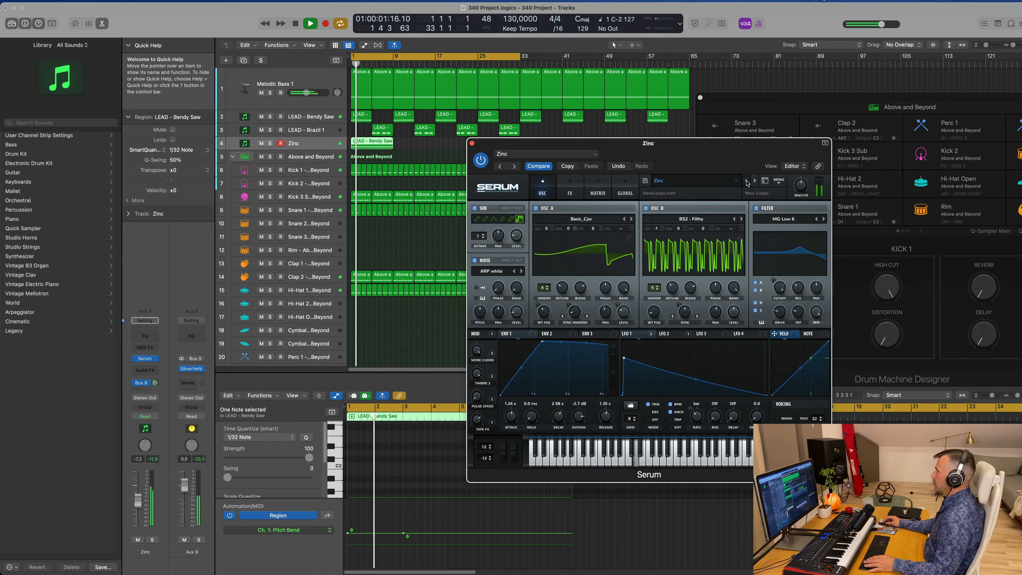
click(746, 181)
drag(713, 161, 695, 160)
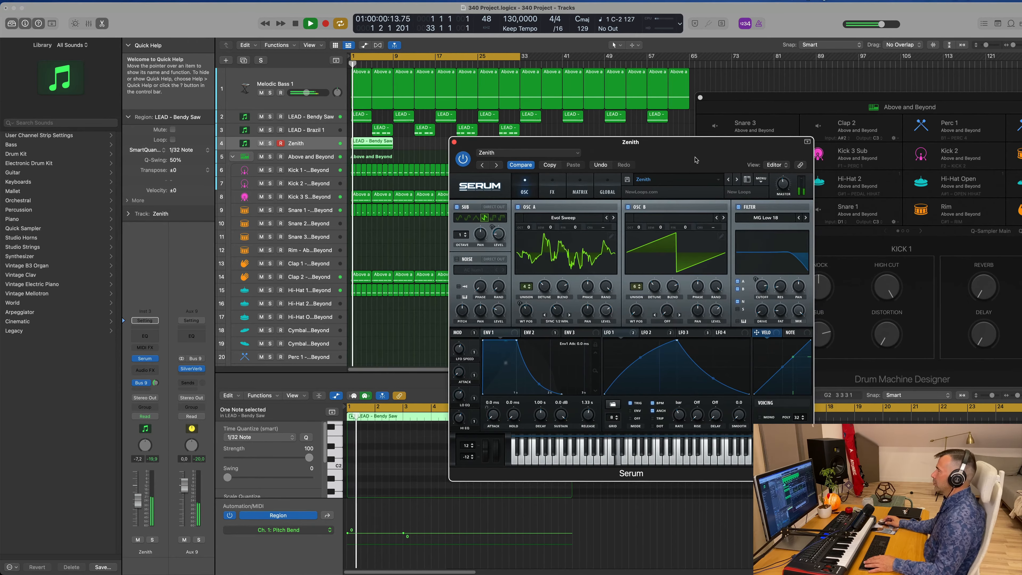
- Compare Zenith with the presets back to Wizard, then return Serum to Zenith
click(729, 180)
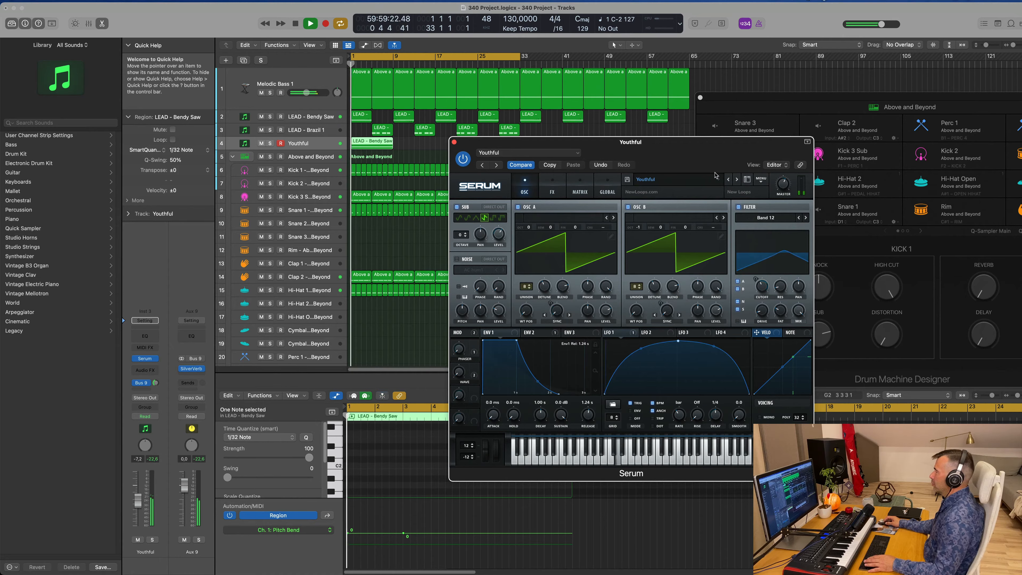
click(729, 181)
click(729, 180)
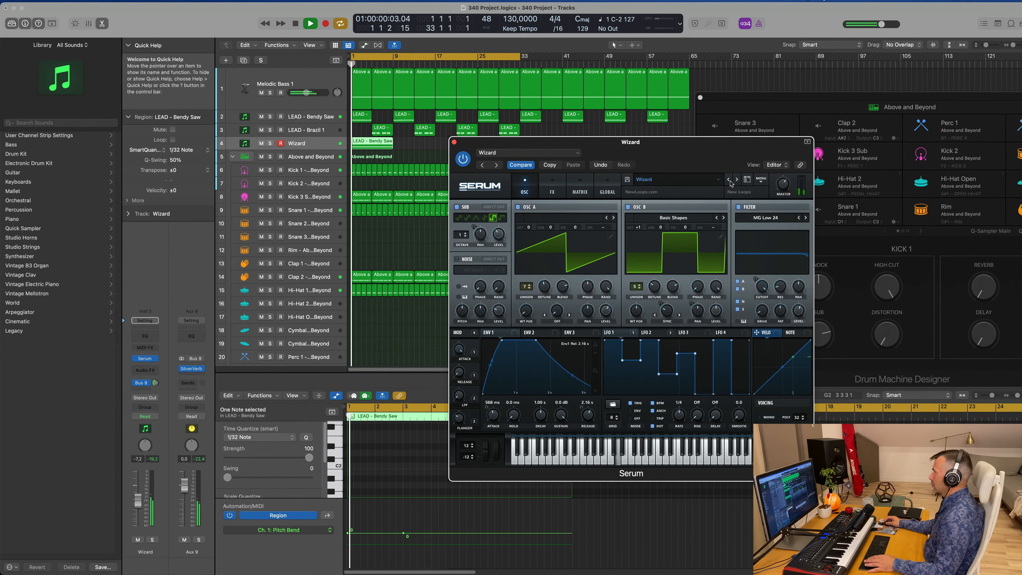
click(737, 180)
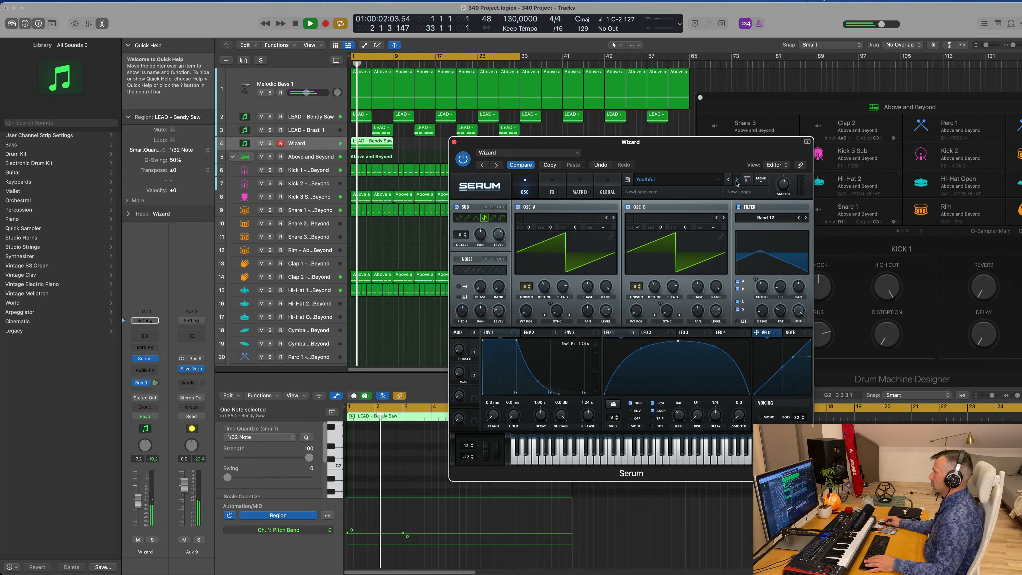
click(736, 180)
- Lower the Zenith track's volume to -8.2 dB and repeat its eight-bar region at bar 9
drag(679, 149, 670, 122)
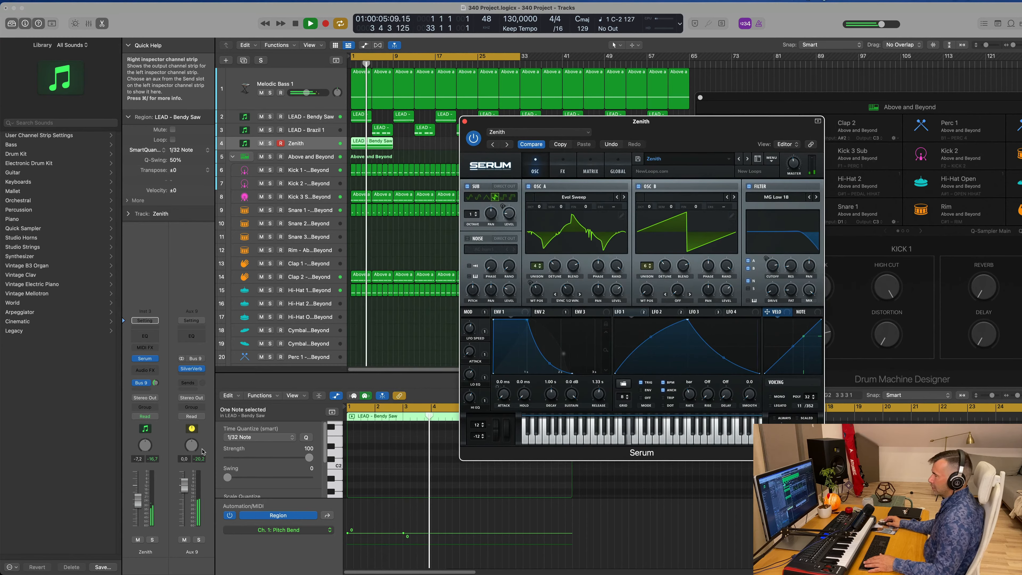
drag(138, 502, 138, 505)
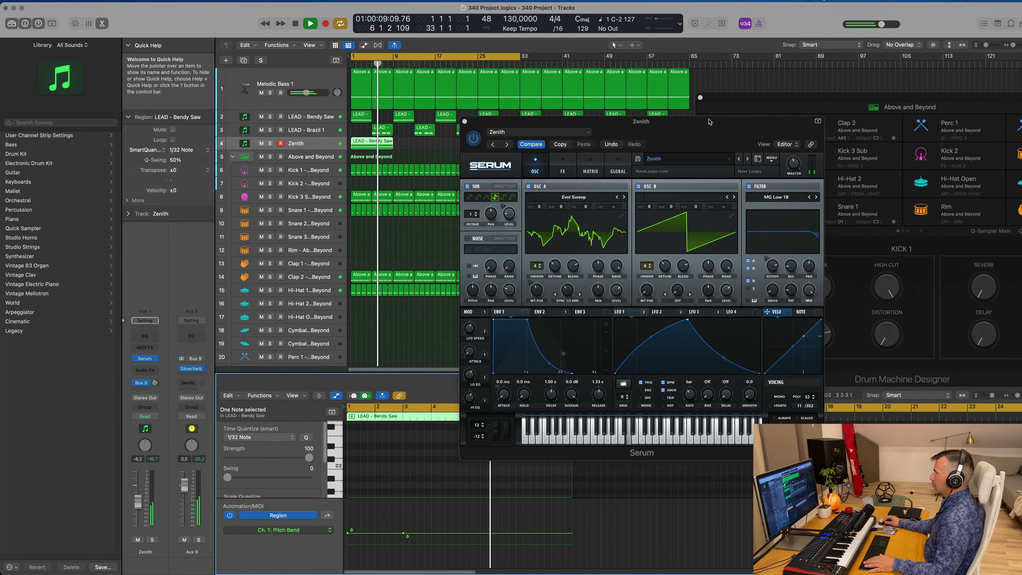
drag(709, 121, 841, 129)
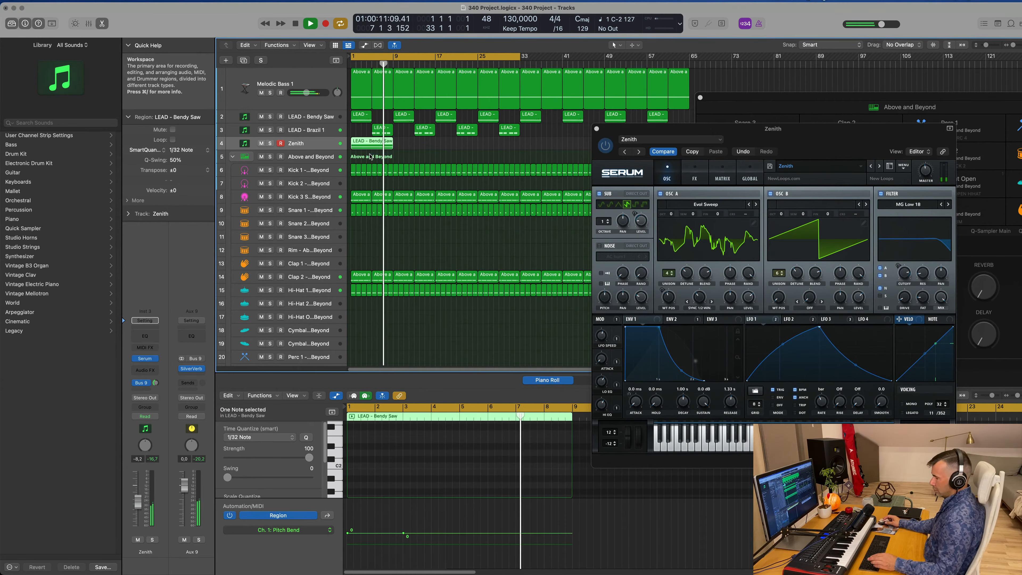
key(super+r)
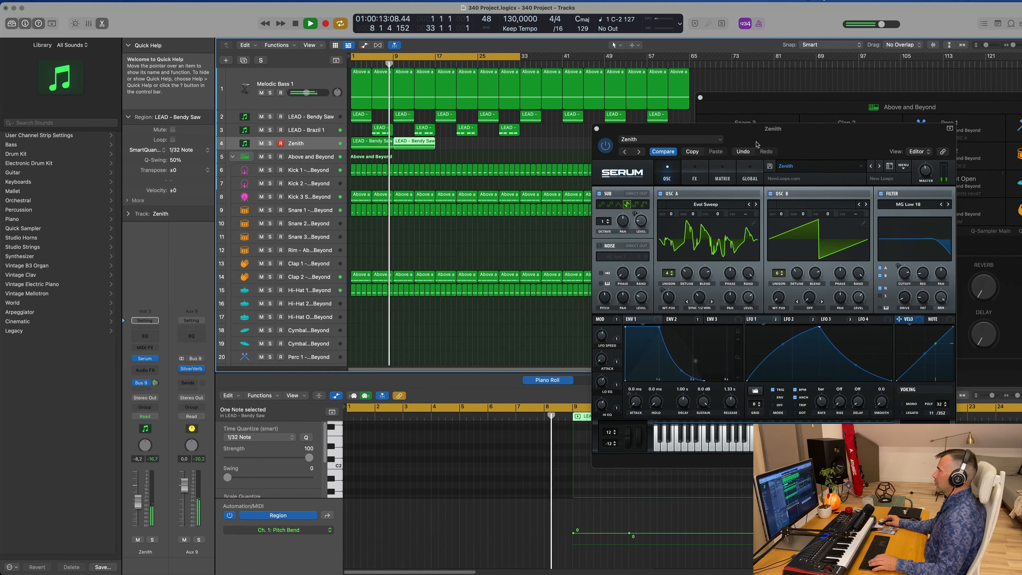
- Close the Serum window and repeat the eight-bar Zenith regions along their track up to bar 65
drag(811, 139, 650, 164)
click(436, 153)
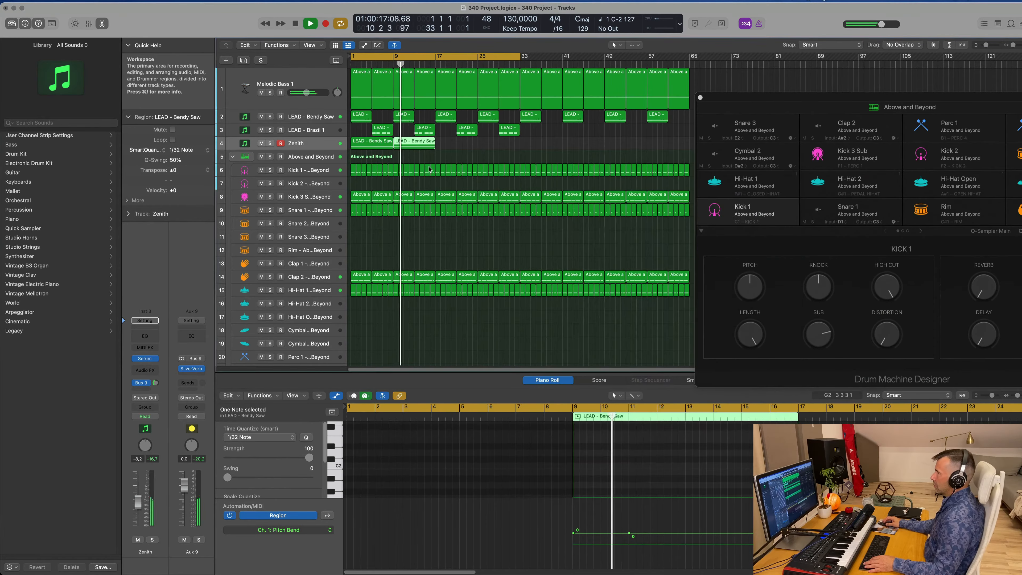
drag(463, 148, 370, 142)
key(super+r)
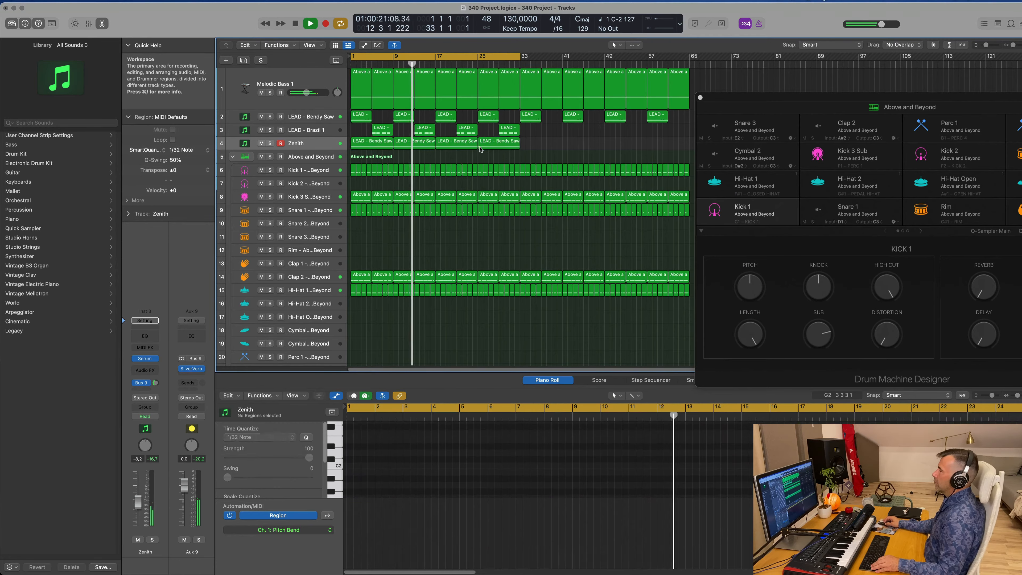
key(super+r)
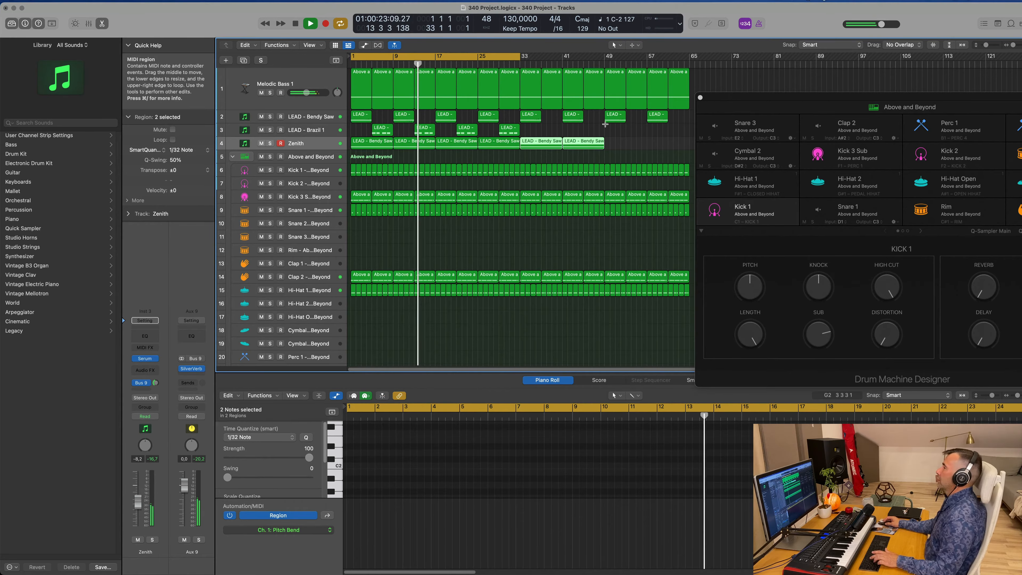
key(super+r)
click(554, 246)
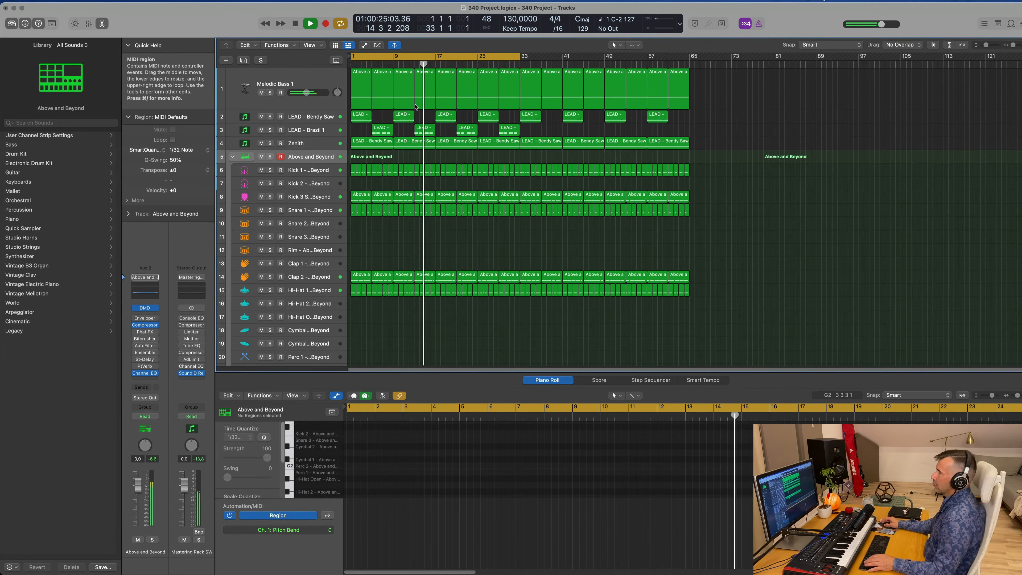
- Adjust the volume of the Above and Beyond kit's Snare 1 track while the song plays
click(416, 107)
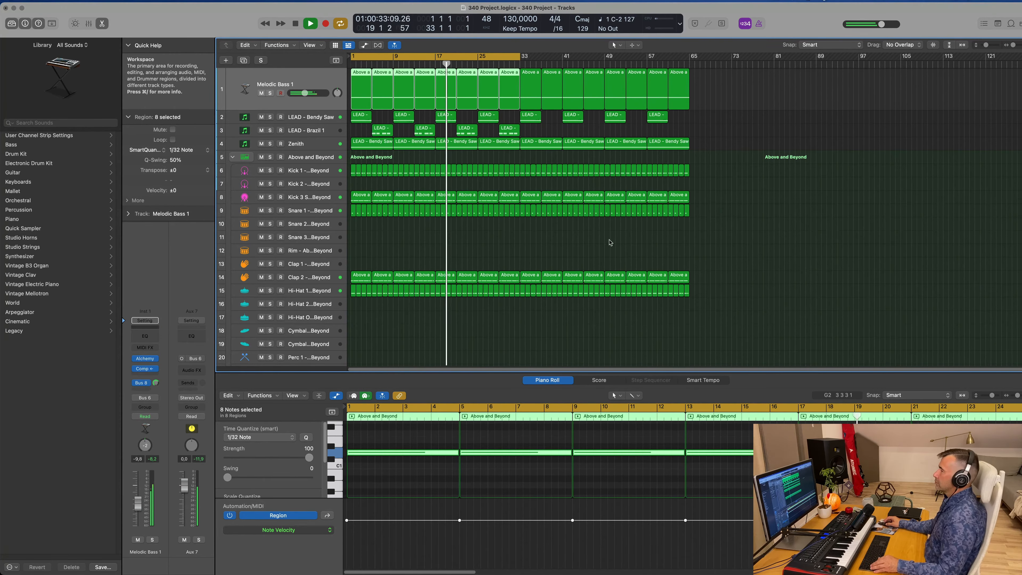
click(481, 248)
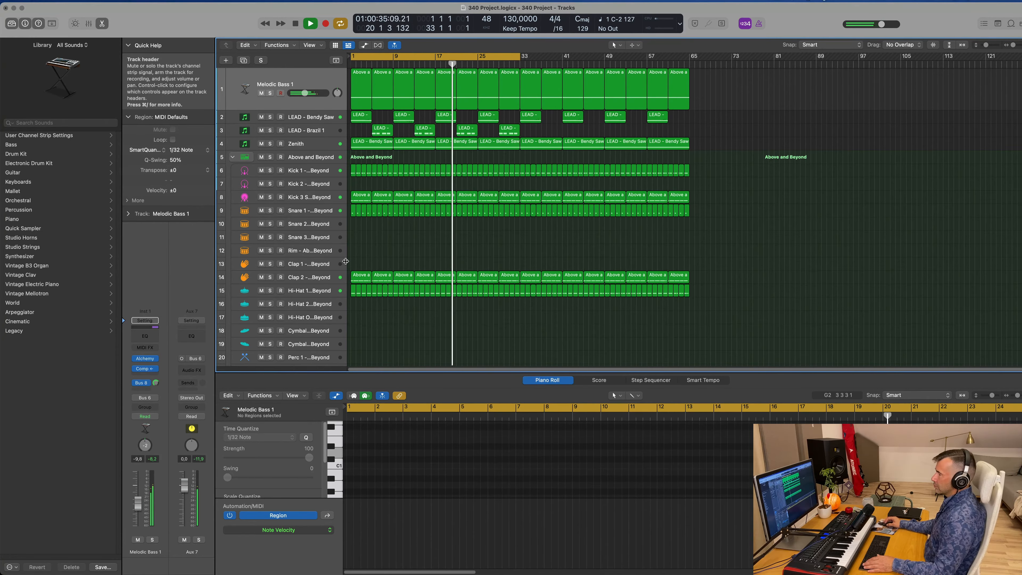
click(326, 212)
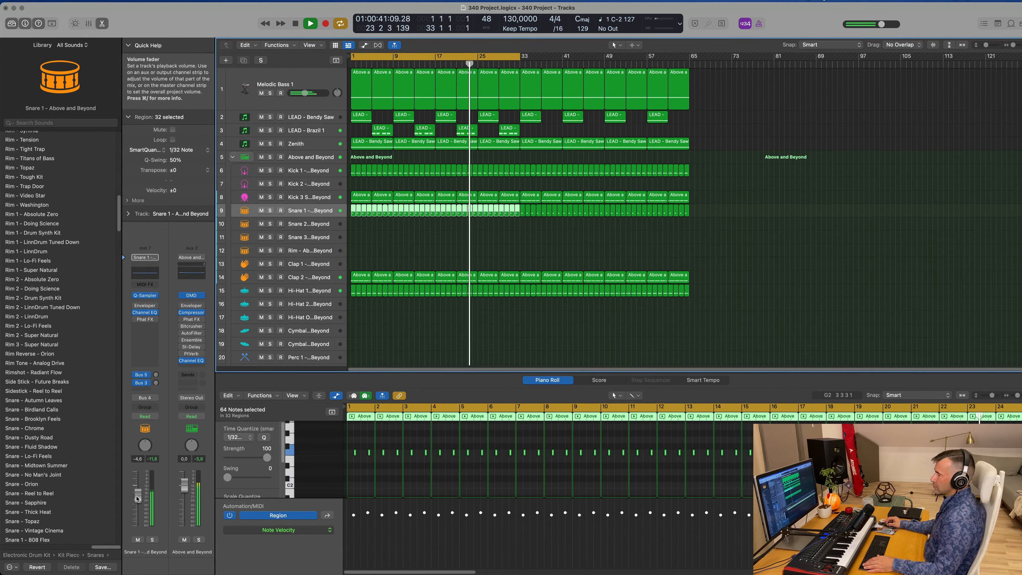
- Expand the Roland TR-909 stack and copy all Above and Beyond Snare 1 regions to its Snare 1 track
scroll(389, 257, down, 4)
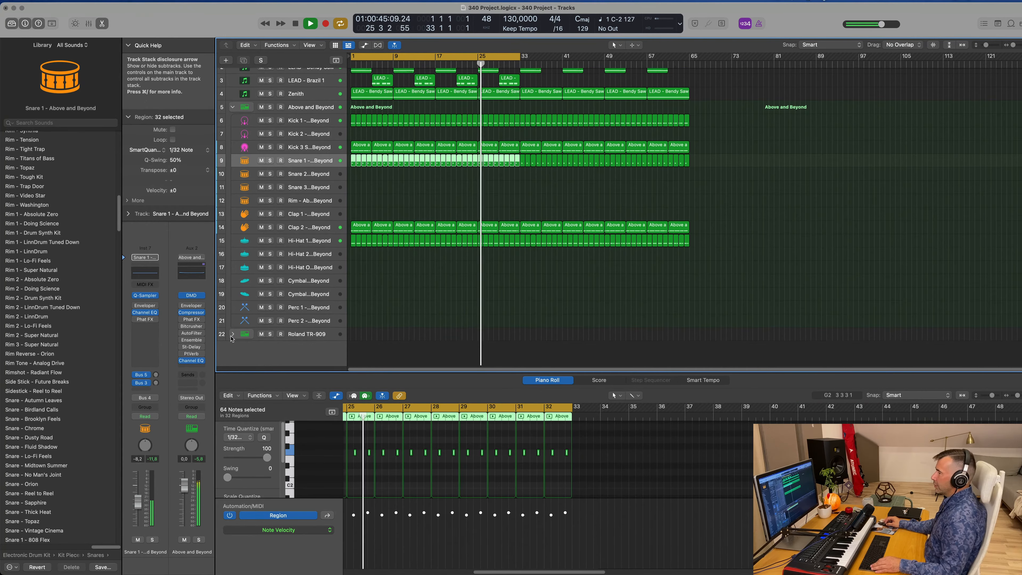
click(232, 334)
scroll(372, 140, down, 3)
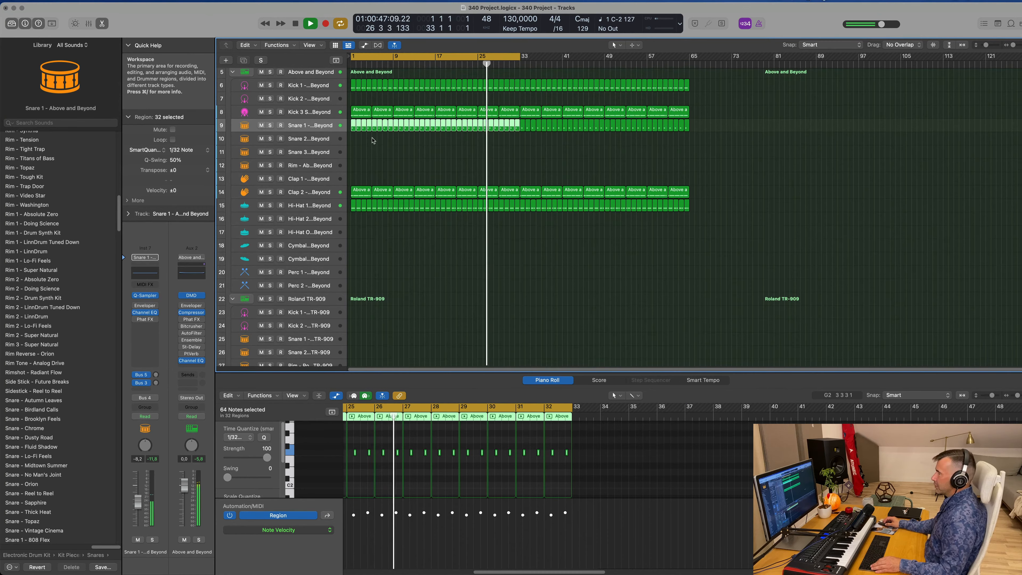
drag(356, 142, 703, 128)
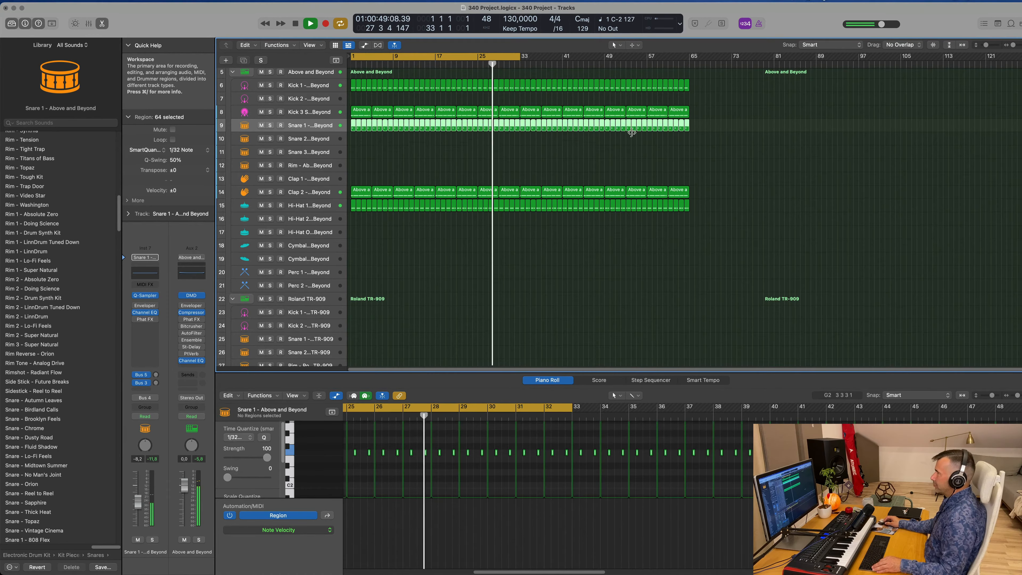
drag(352, 127, 353, 341)
- Replay the song from the start and fine-tune the volume of the Roland TR-909 Snare 1 track
key(space)
key(Return)
key(space)
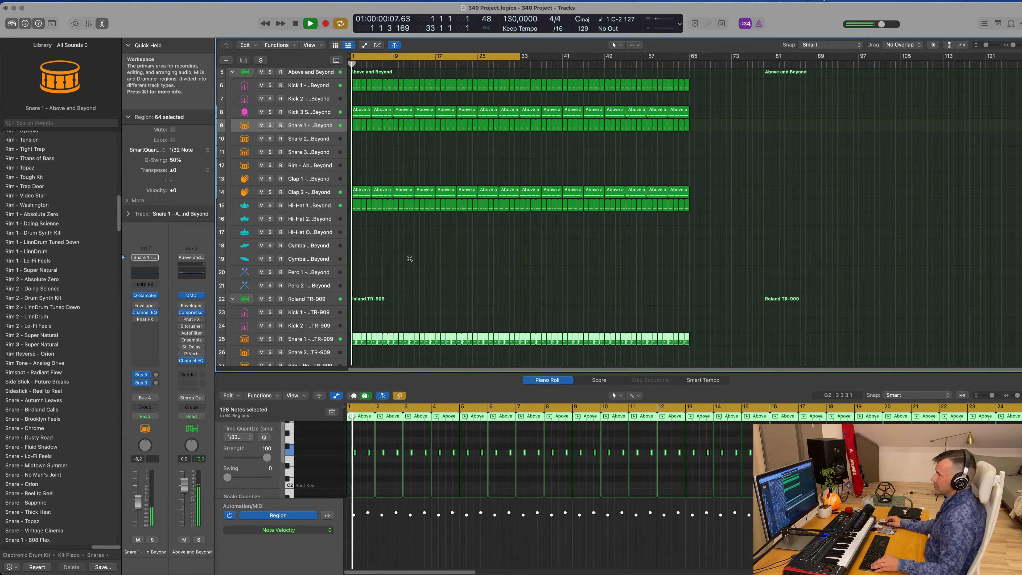
click(328, 339)
key(Return)
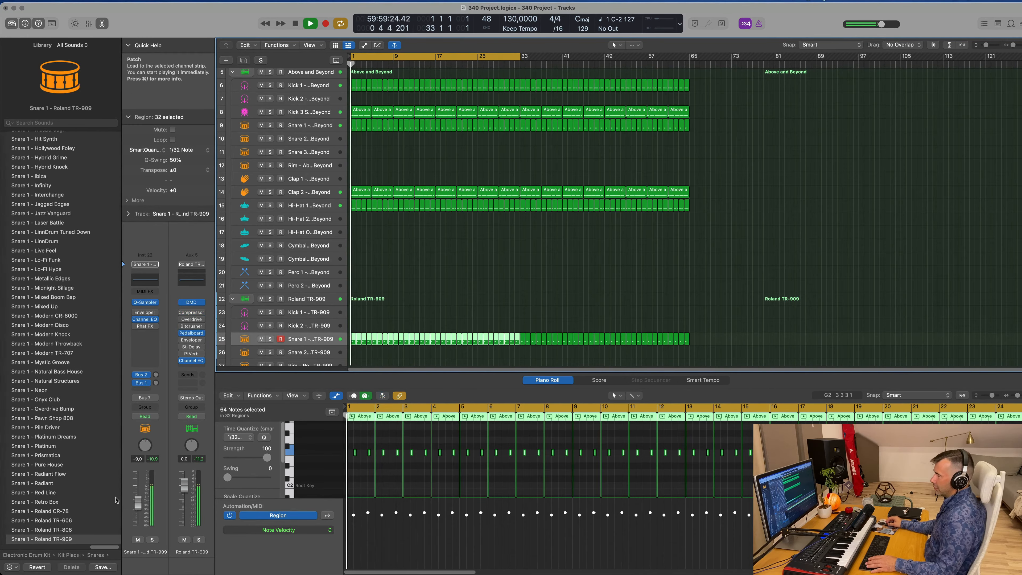
key(Return)
key(Return)
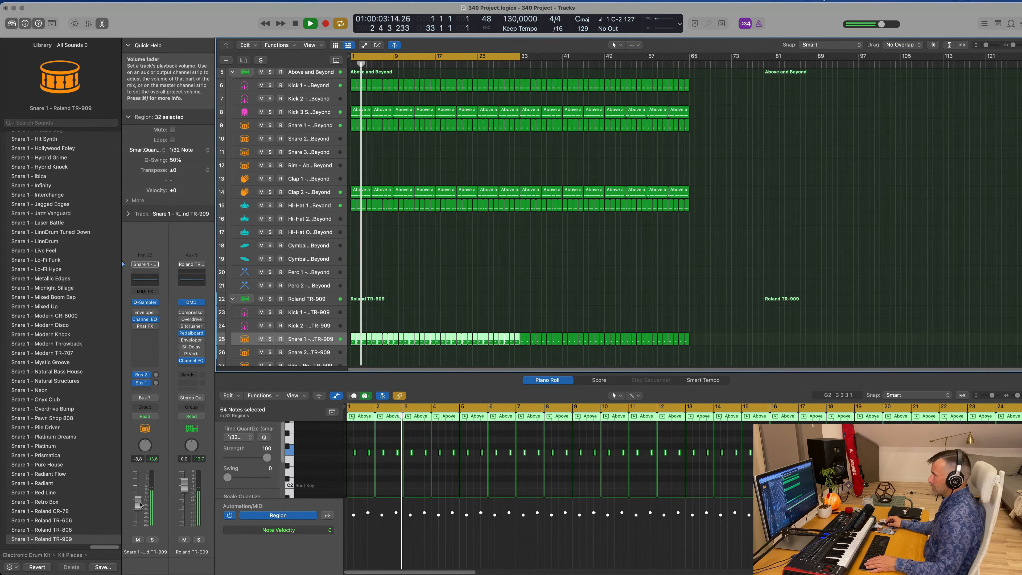
- Copy the first one-bar Hi-Hat 1 region of the Above and Beyond kit to the Roland TR-909 Hi-Hat Closed track
scroll(415, 283, right, 2)
scroll(416, 284, down, 5)
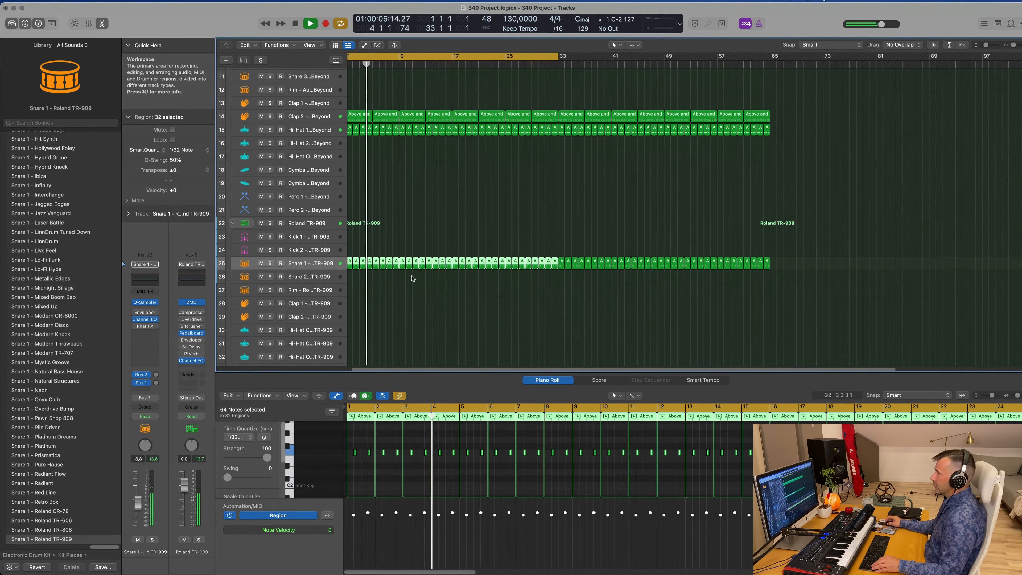
scroll(403, 272, left, 2)
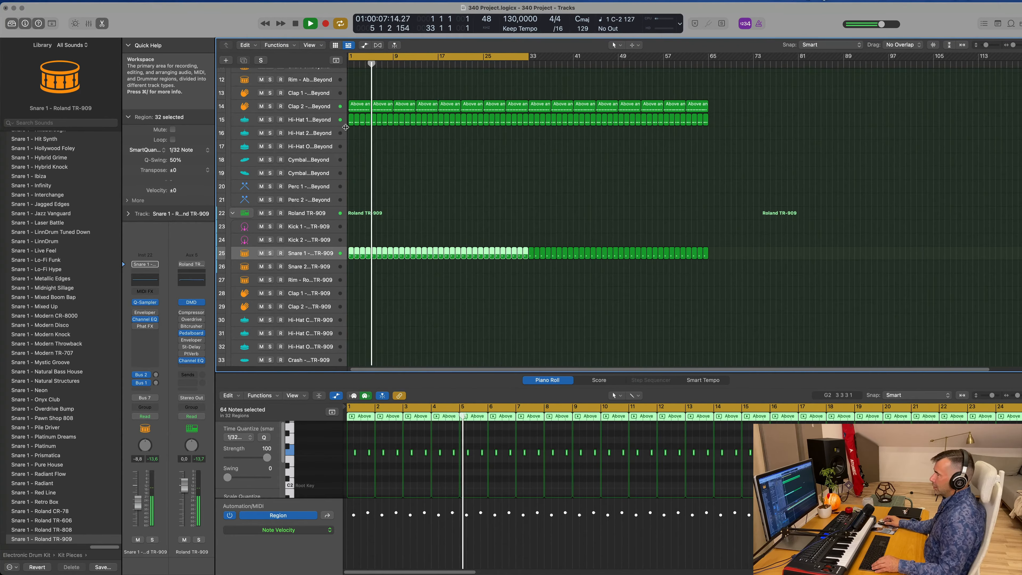
scroll(362, 225, down, 3)
click(351, 95)
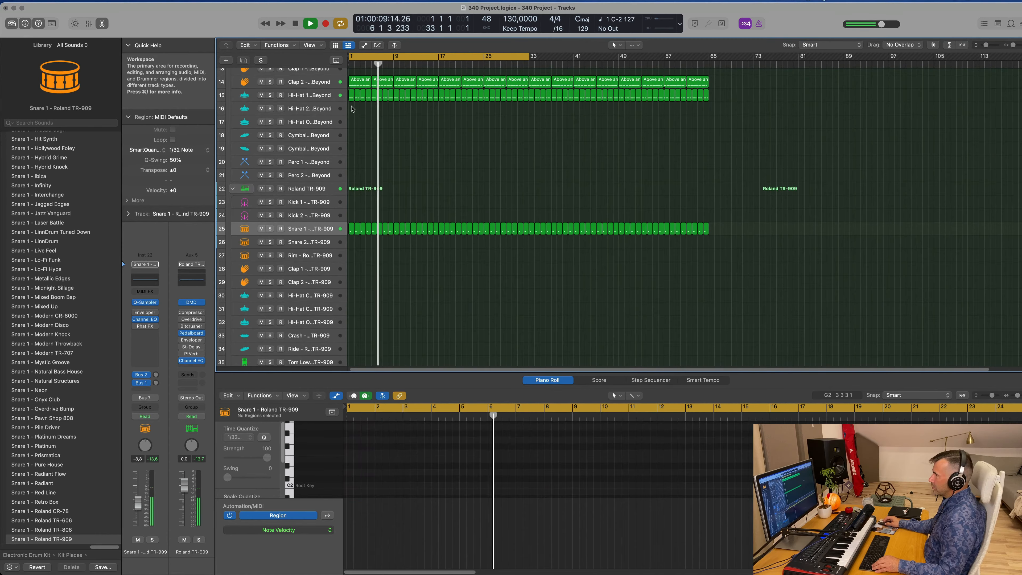
drag(353, 188, 345, 300)
- Replace the four offbeat notes in the copied closed hi-hat region with notes on the other twelve sixteenths of the bar
scroll(359, 453, up, 8)
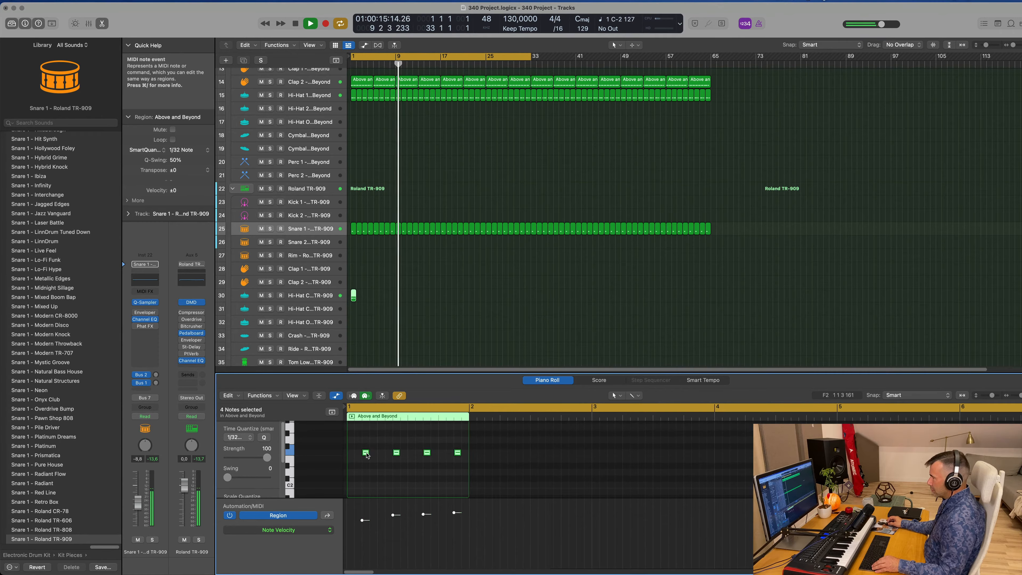
mouse_move(365, 453)
mouse_down()
mouse_move(357, 455)
mouse_move(374, 456)
mouse_up()
key(Return)
click(373, 297)
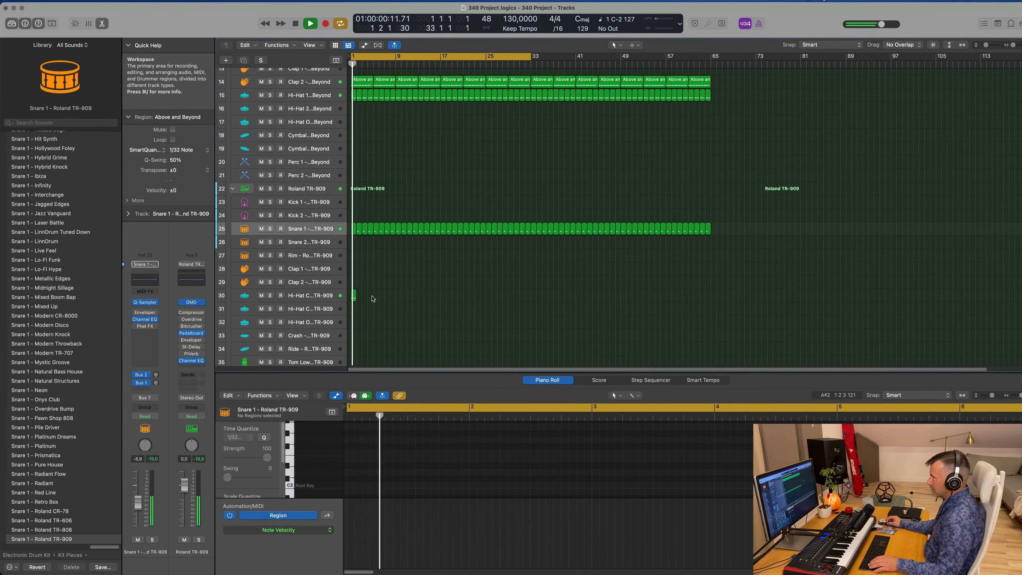
click(354, 295)
key(space)
key(space)
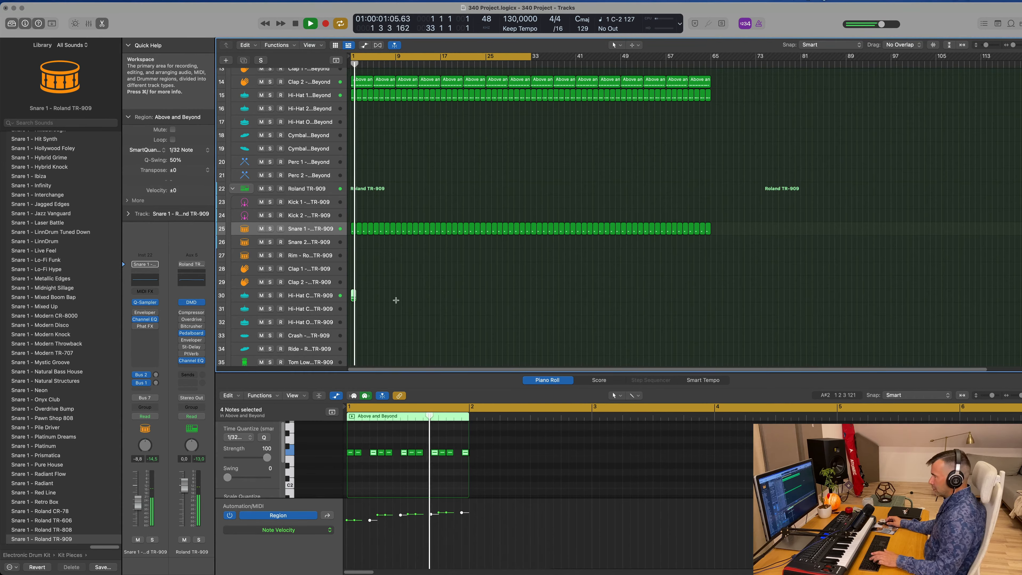
click(371, 299)
click(354, 296)
- Transpose all twelve closed hi-hat notes up one octave and replay the pattern from the start
click(399, 482)
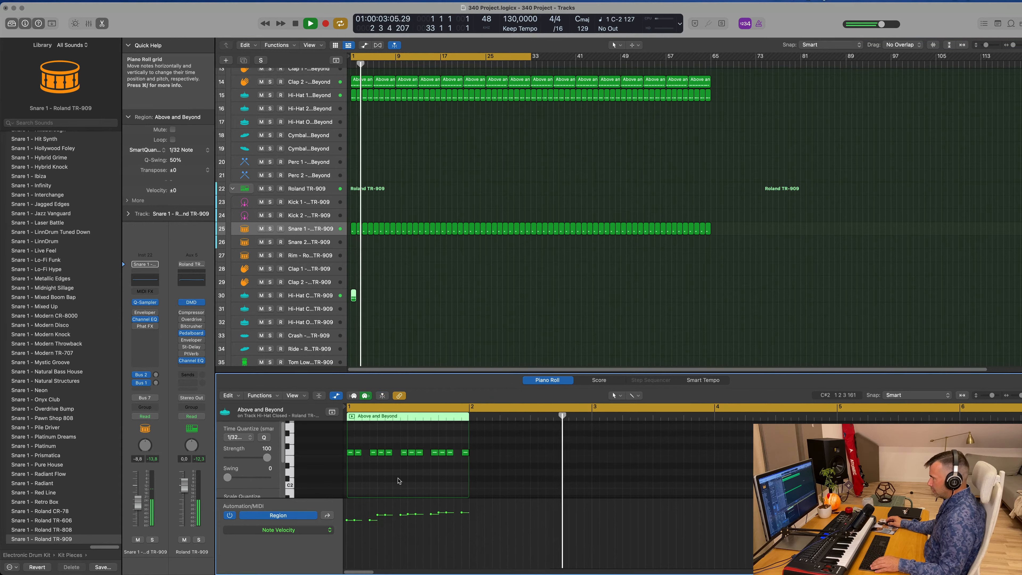
scroll(371, 473, up, 5)
scroll(371, 473, down, 5)
key(super+a)
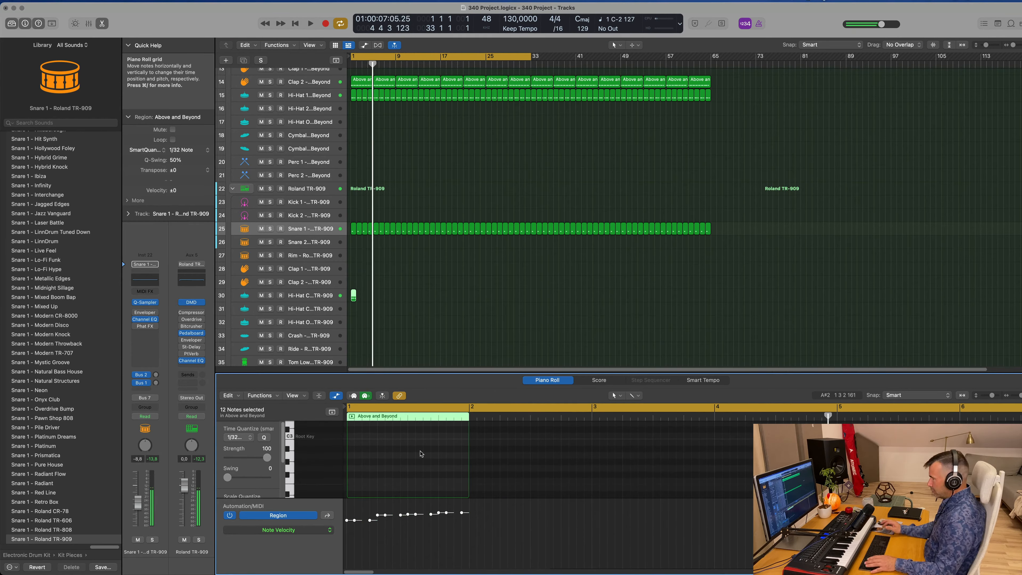
key(Return)
key(space)
scroll(421, 471, up, 5)
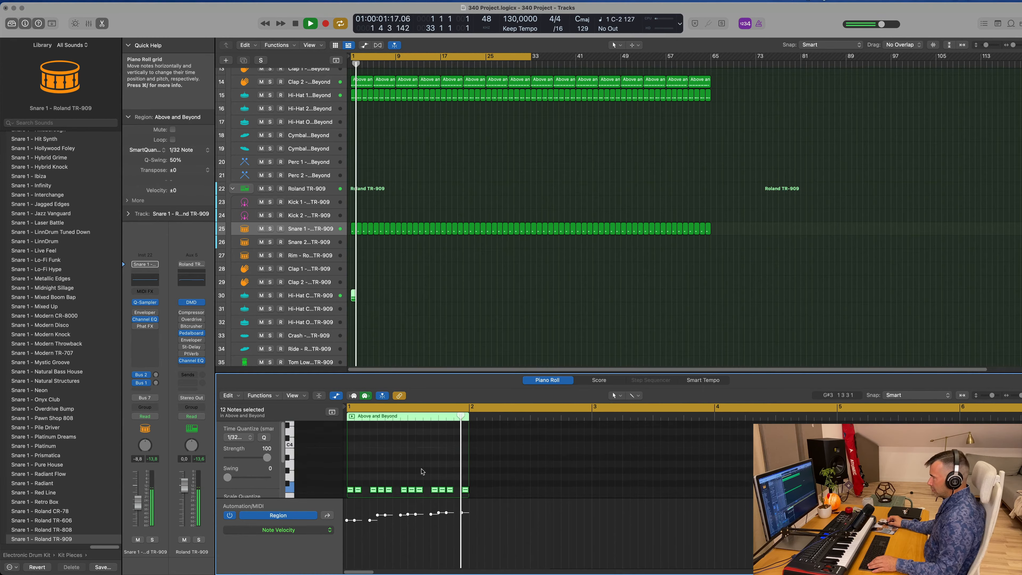
scroll(421, 471, down, 2)
key(Return)
- Repeat the one-bar closed hi-hat region until it fills the track up to bar 33
drag(399, 288, 349, 300)
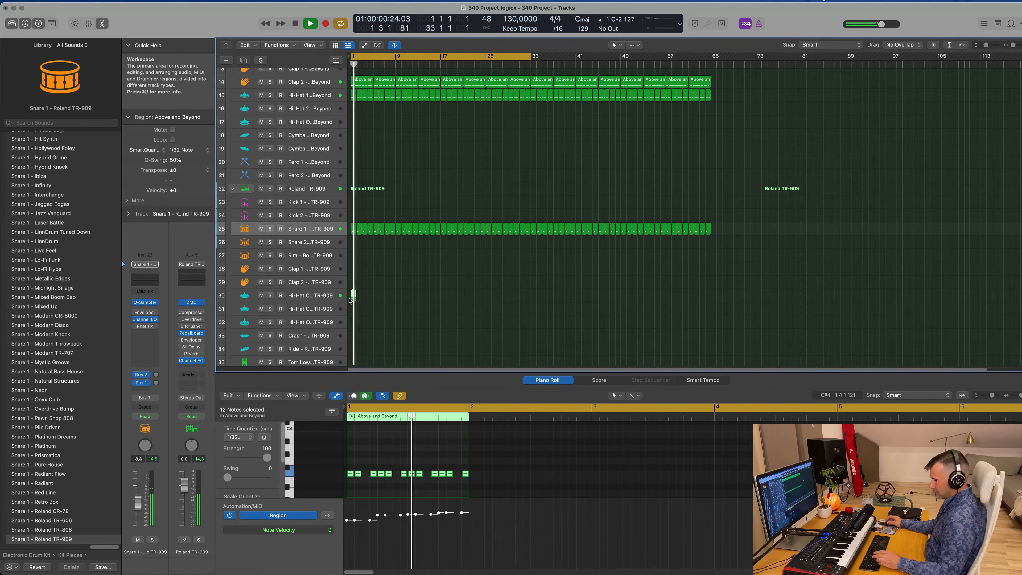
key(super+r)
key(super+r)
key(super+r)
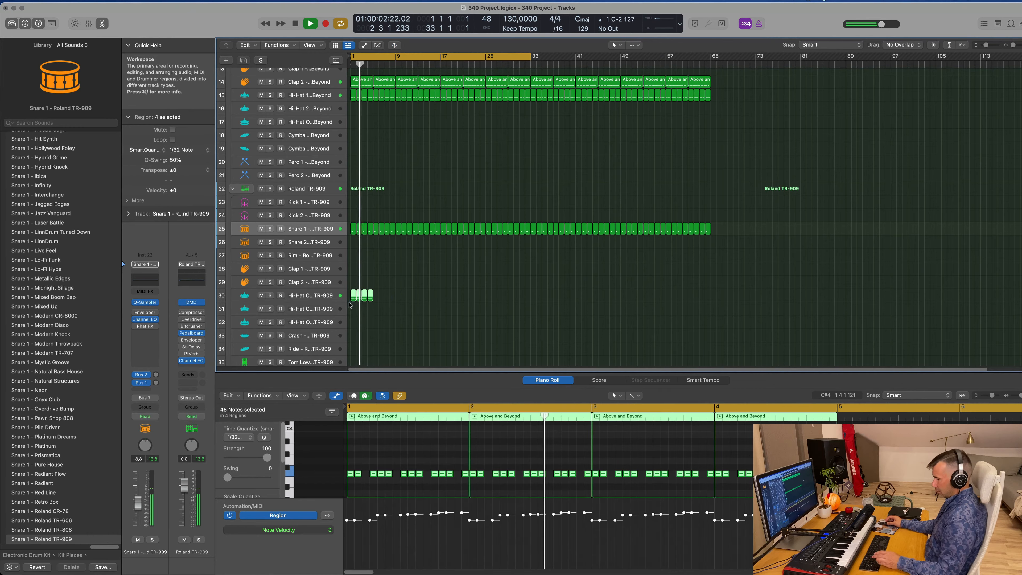
key(super+r)
key(super+r)
key(super+r)
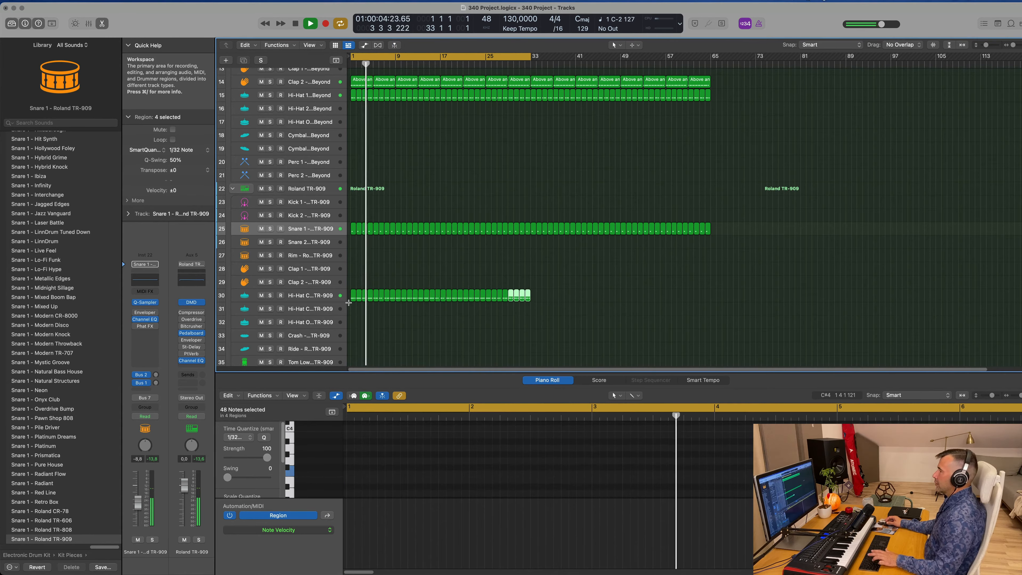
key(space)
- Low-cut the Roland TR-909 closed hi-hat at 1870 Hz with 24 dB/Oct in Channel EQ and set its volume to -17.0 dB
click(318, 301)
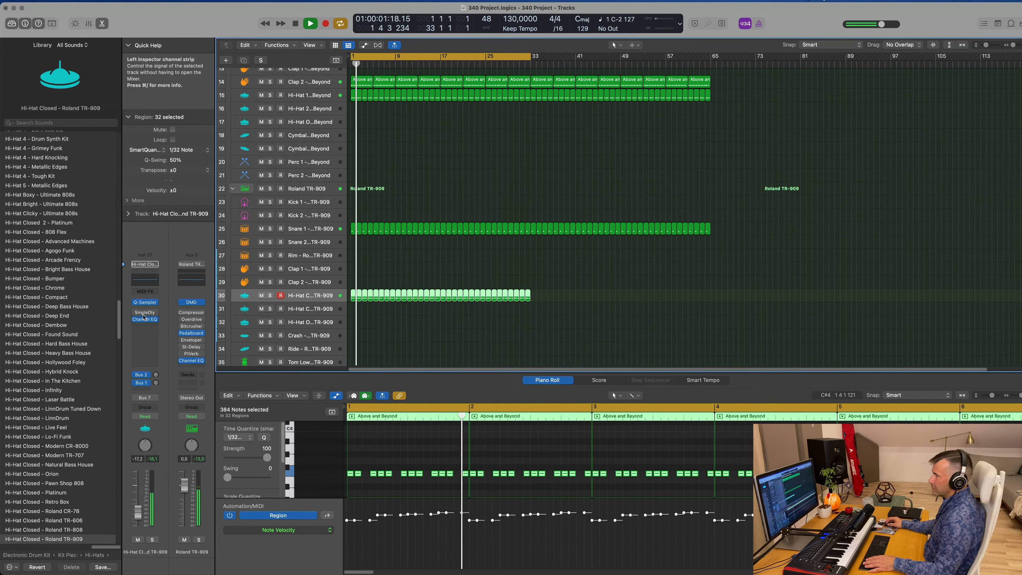
drag(394, 158, 655, 177)
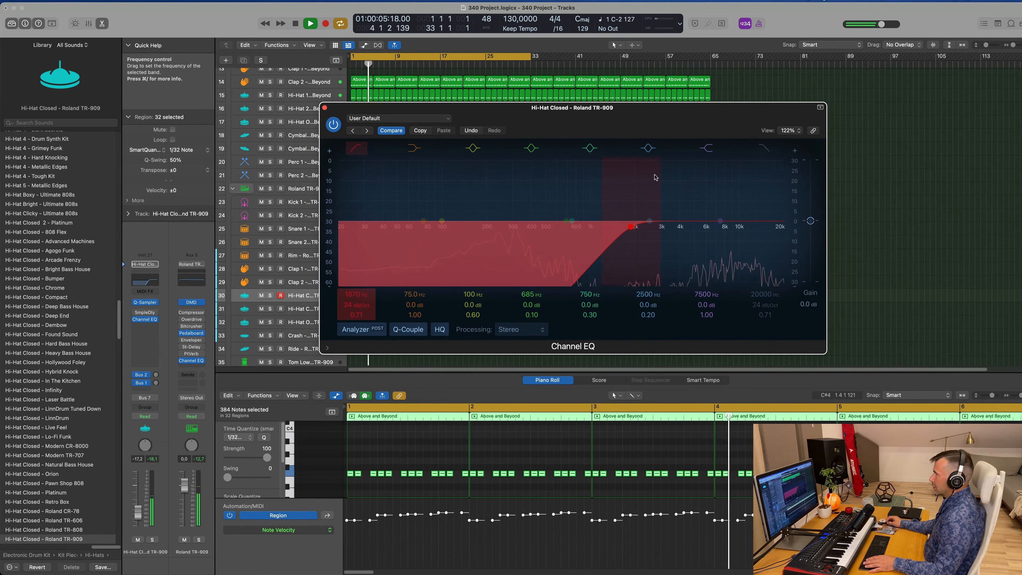
key(space)
key(space)
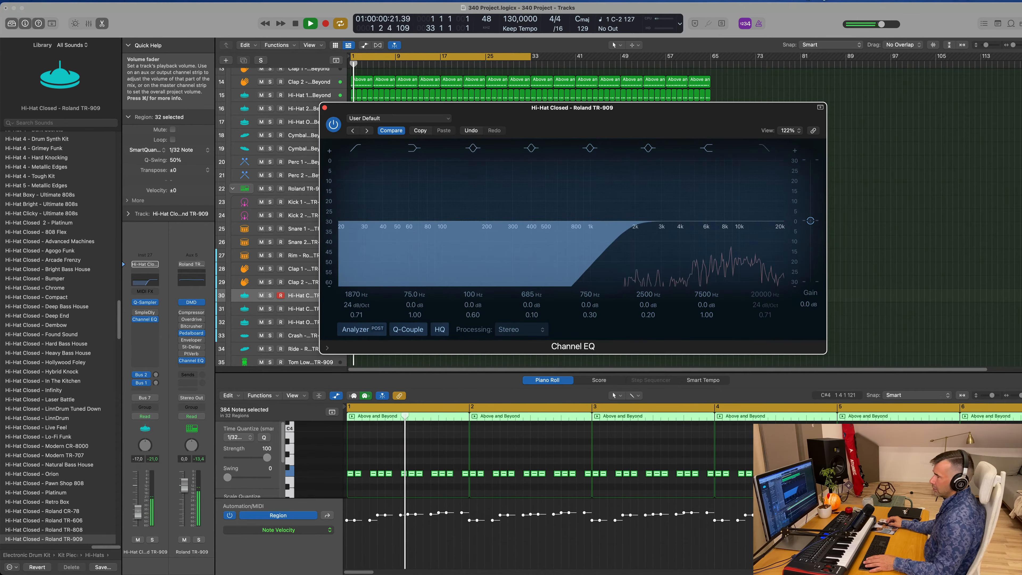
drag(138, 512, 138, 511)
key(space)
key(space)
- Set the closed hi-hat's Sample Delay to 10.0 ms left and 20.0 ms right, then close the plug-in
click(144, 314)
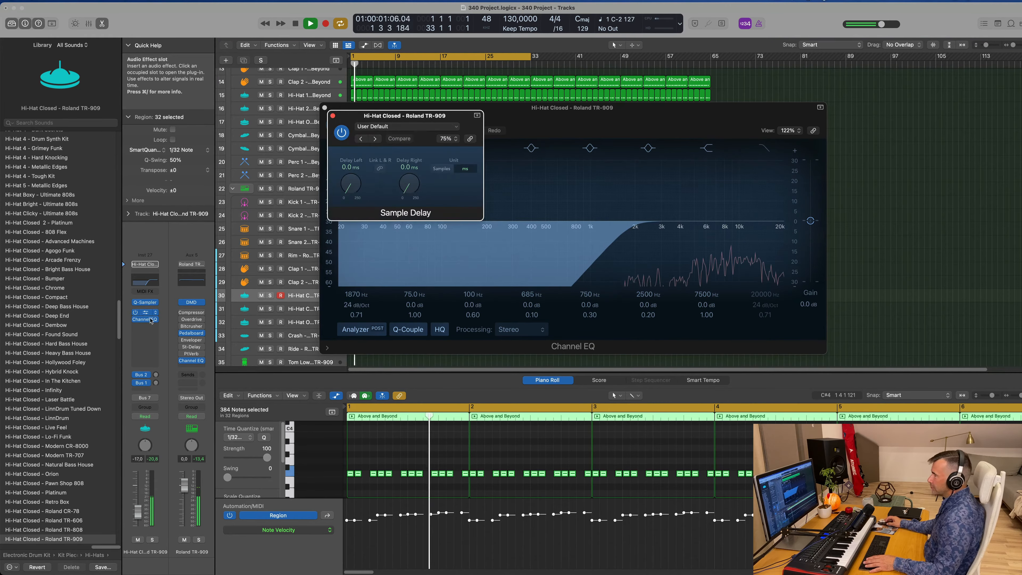
key(space)
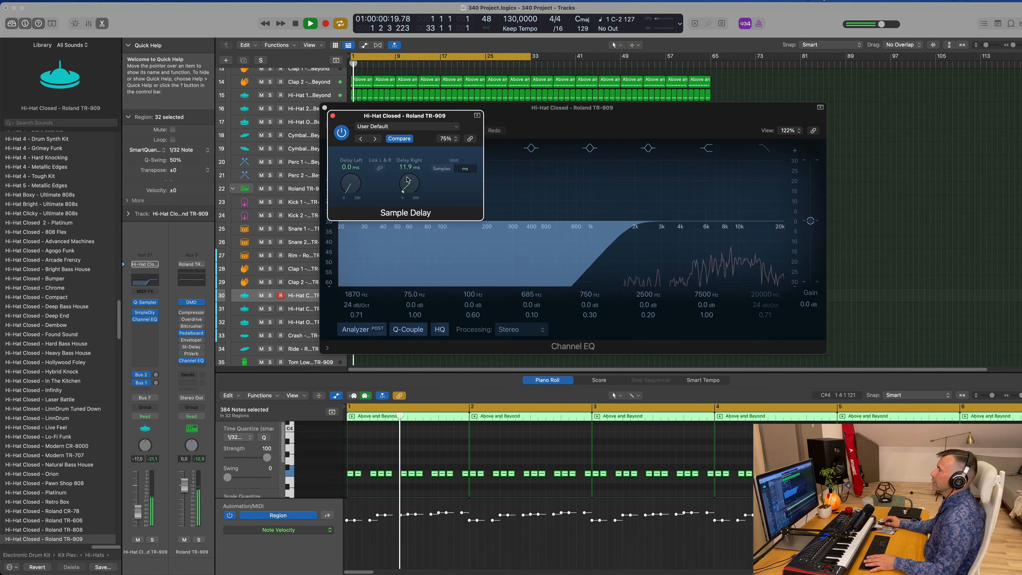
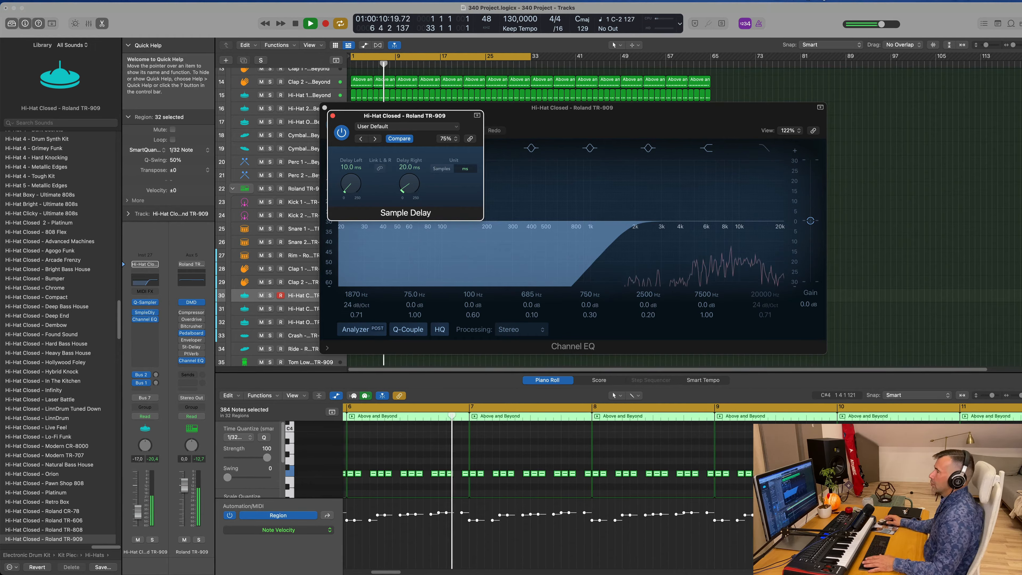
key(space)
key(space)
click(332, 115)
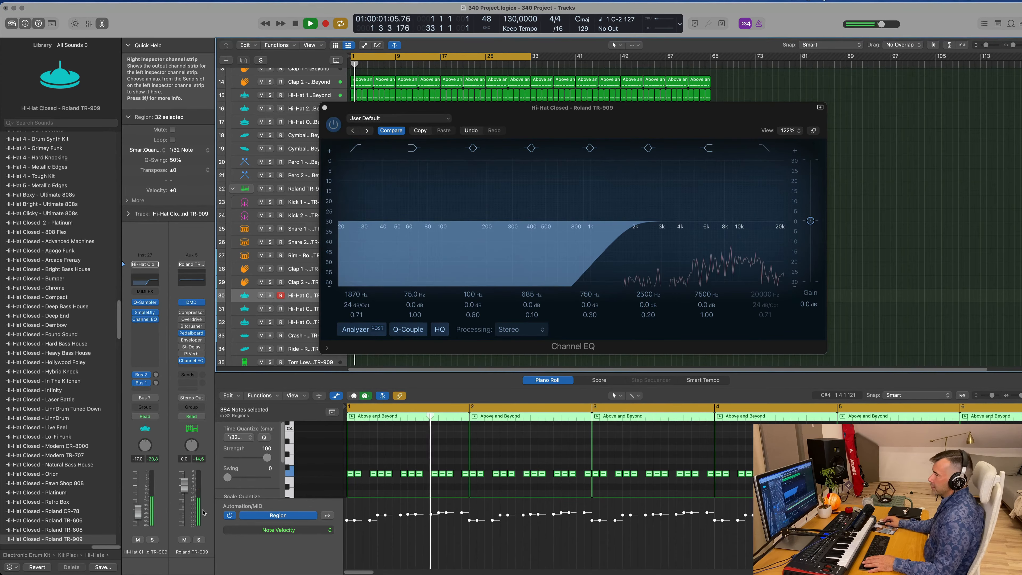
- Replay the song from the start and set the closed hi-hat's volume to -16.2 dB
key(space)
key(space)
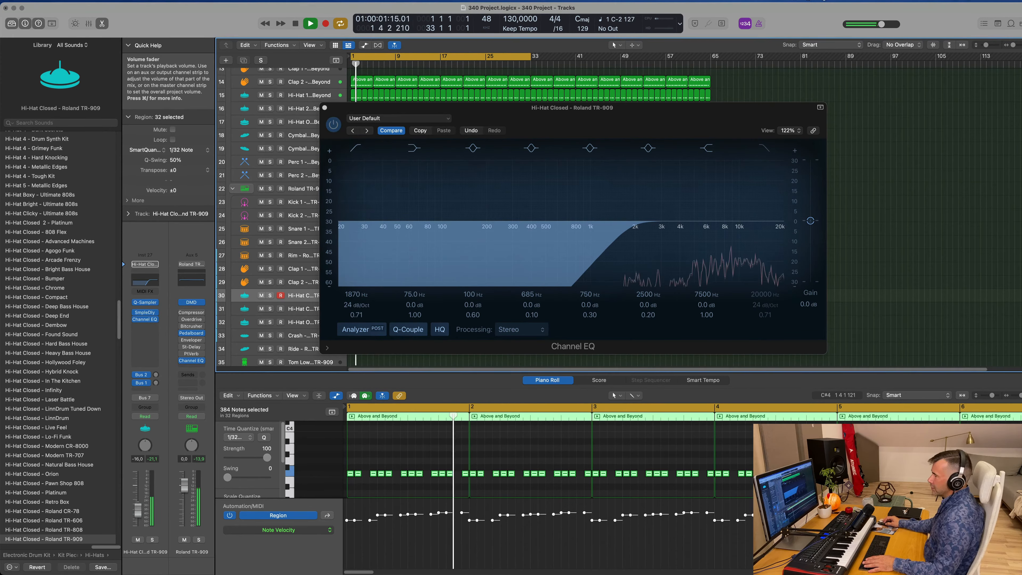
mouse_move(137, 508)
mouse_down()
mouse_move(137, 523)
mouse_move(138, 512)
mouse_up()
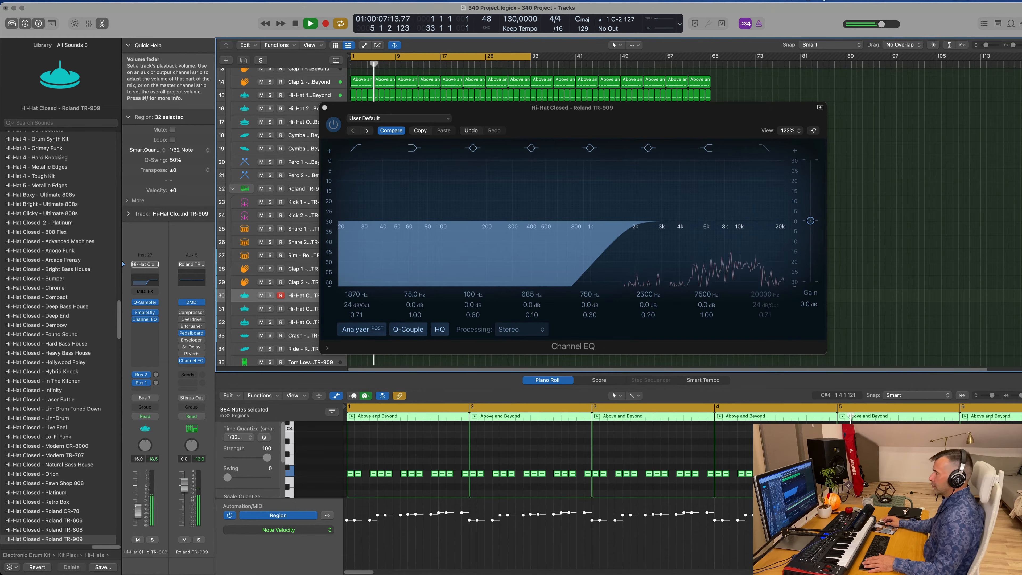
drag(137, 509, 137, 510)
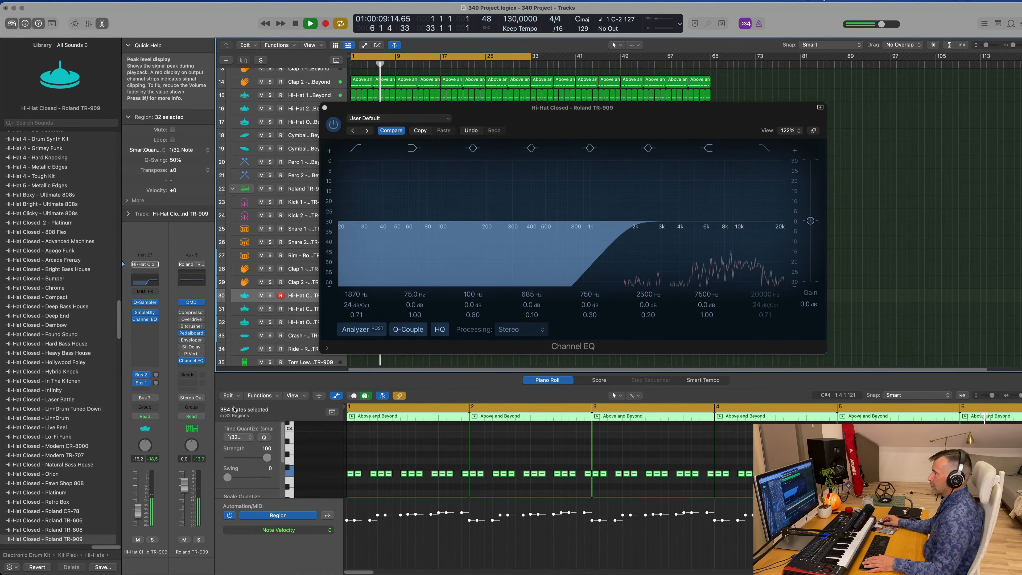
- Close the Channel EQ, slightly lengthen all closed hi-hat notes across the 32 regions and replay from the start
drag(338, 108, 224, 130)
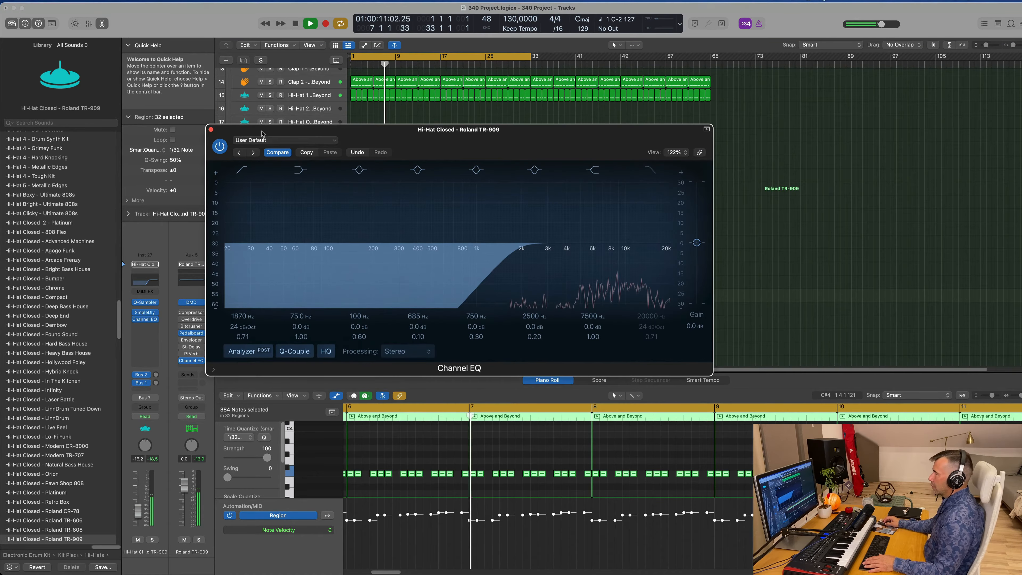
click(210, 129)
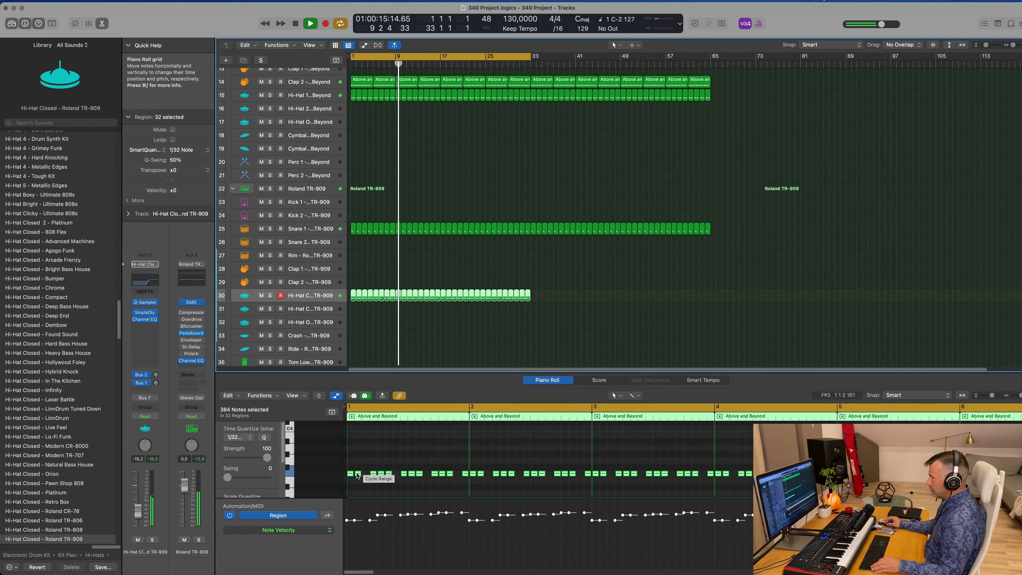
drag(359, 474, 365, 474)
key(space)
scroll(552, 287, down, 1)
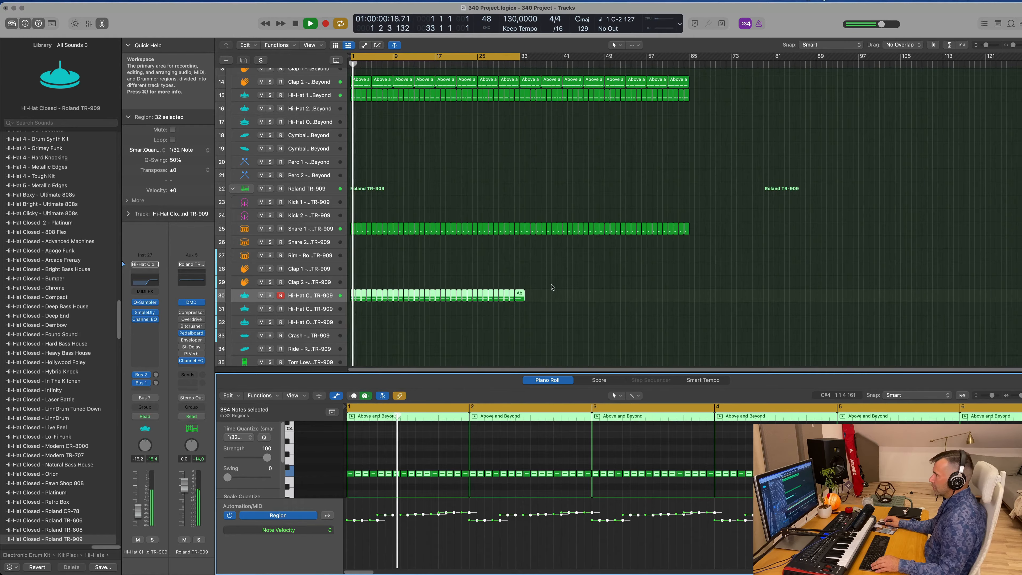
- Delete the overlong last closed hi-hat region and repeat the two remaining end regions in its place
drag(551, 285, 509, 305)
key(Delete)
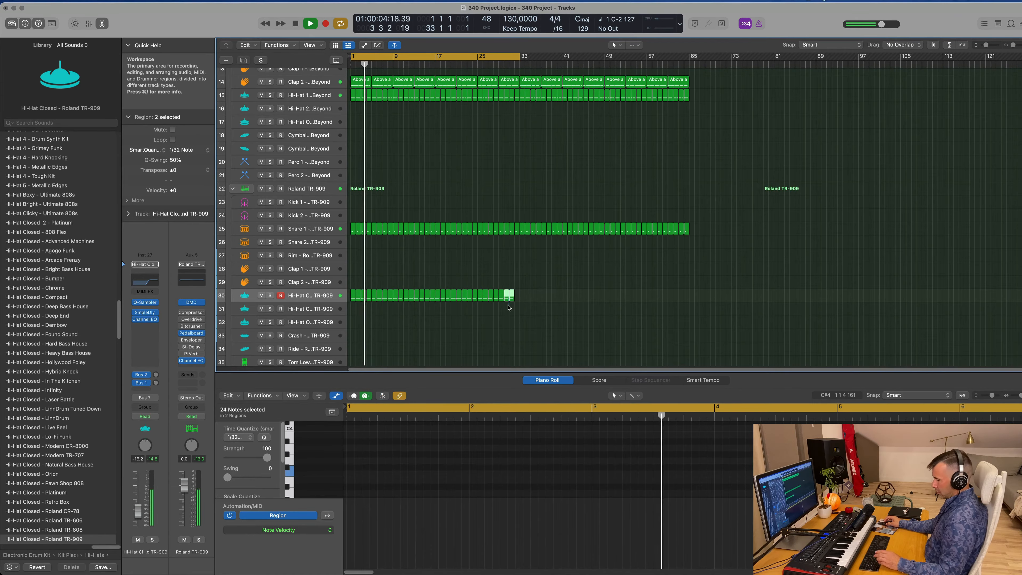
key(super+r)
- Select the Melodic Bass 1 track, replay the song from the start and open the view options of the Tracks area
scroll(385, 135, up, 6)
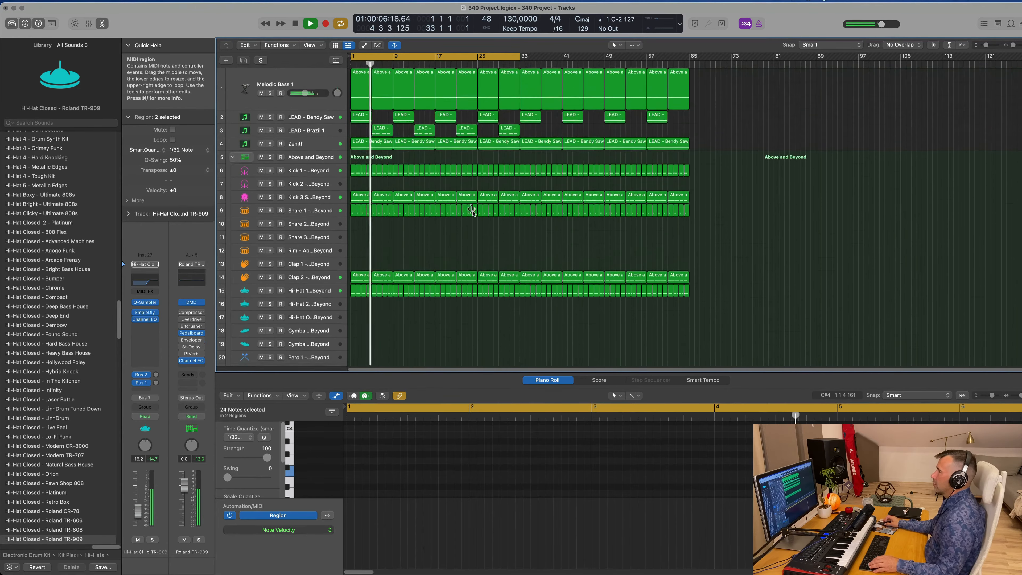
click(324, 130)
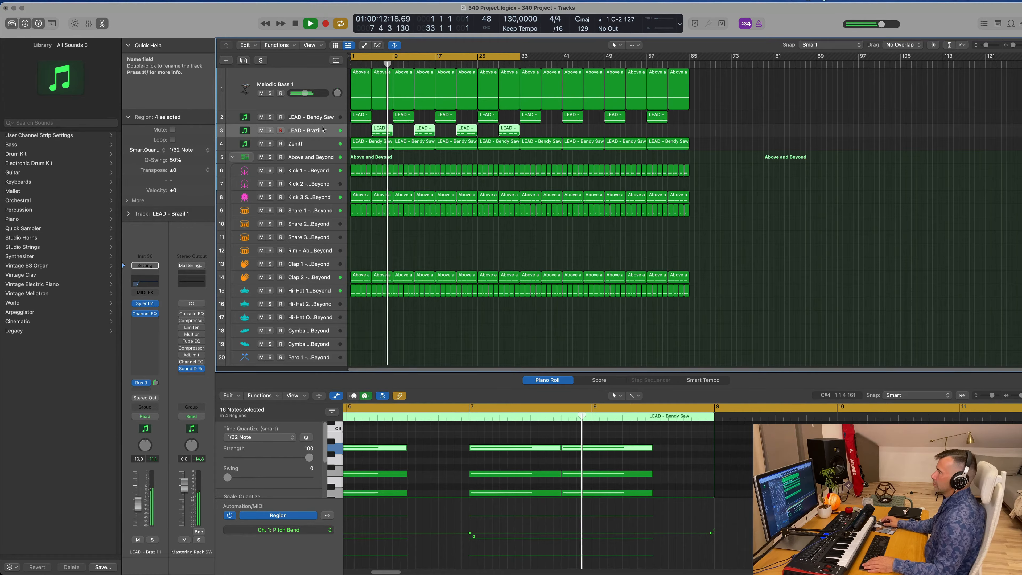
click(332, 88)
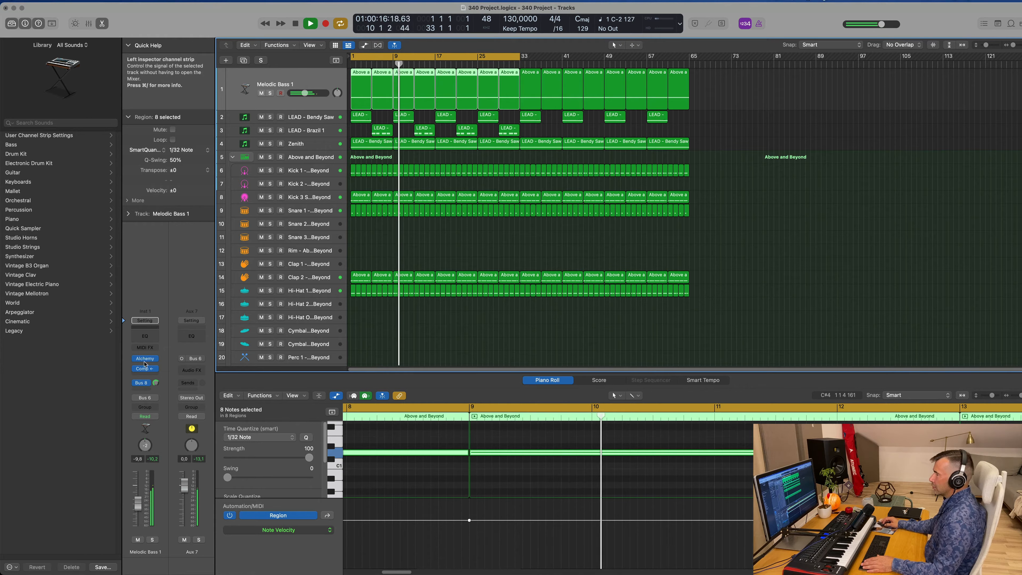
key(Return)
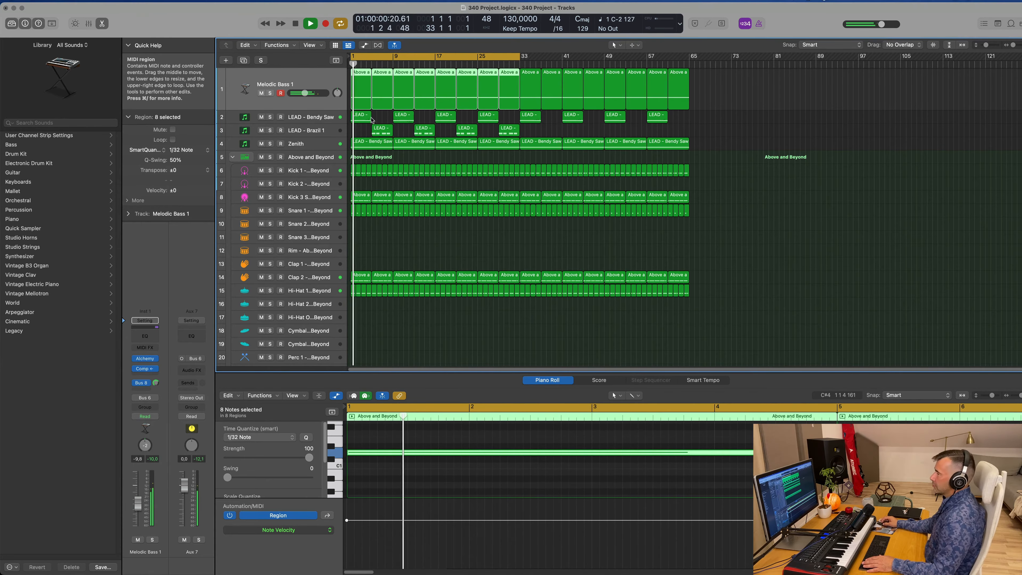
click(310, 45)
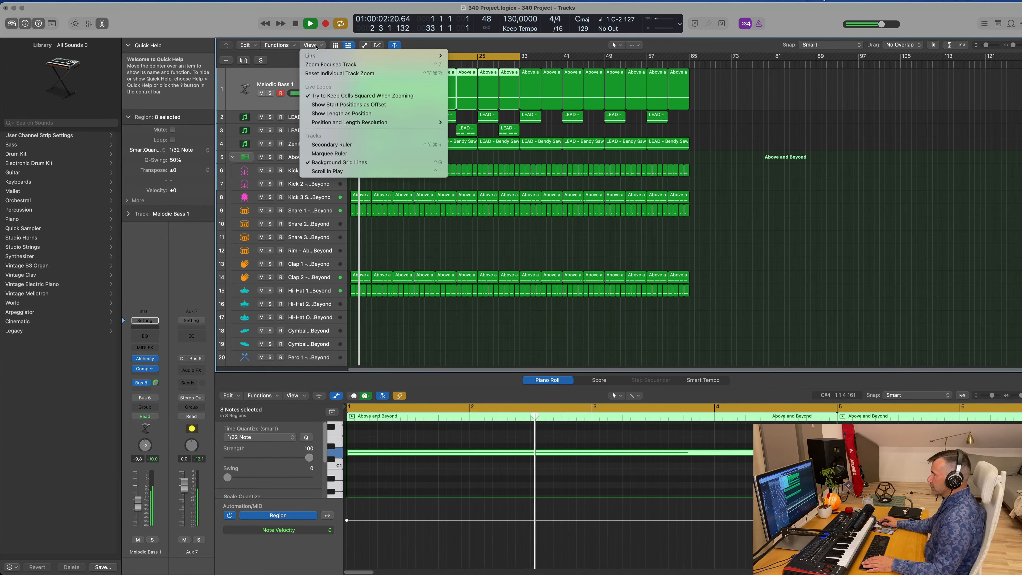
- Show the secondary ruler above the tracks
click(329, 144)
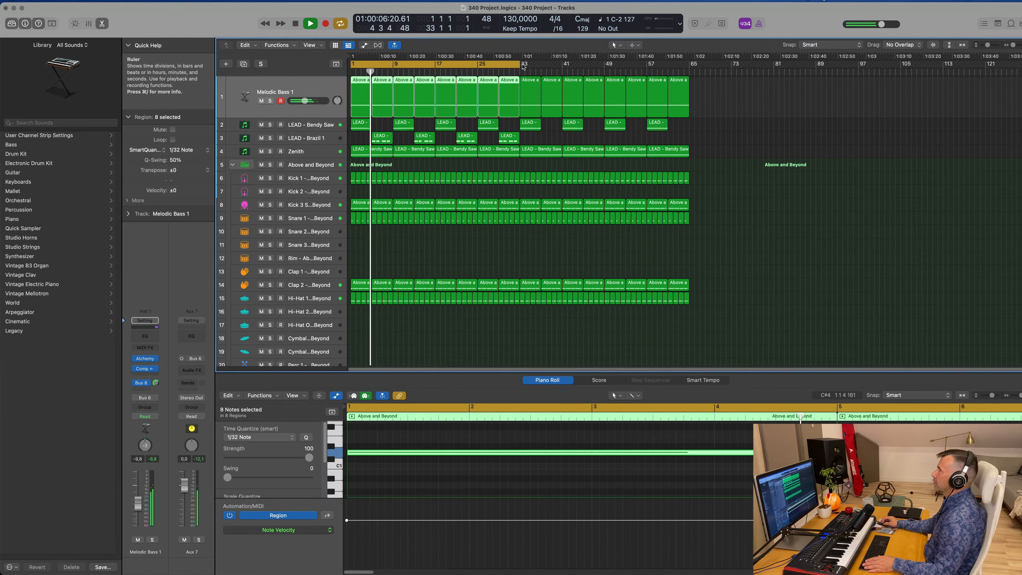
- Extend the cycle area to end at bar 65 and repeat all regions between the locators
drag(518, 64, 688, 75)
key(ctrl+super+r)
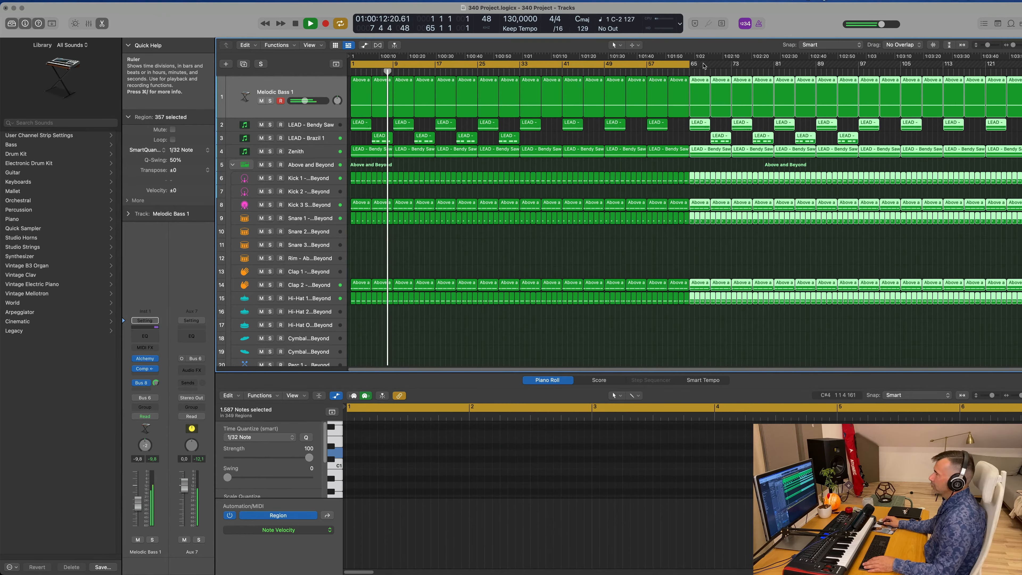
click(510, 266)
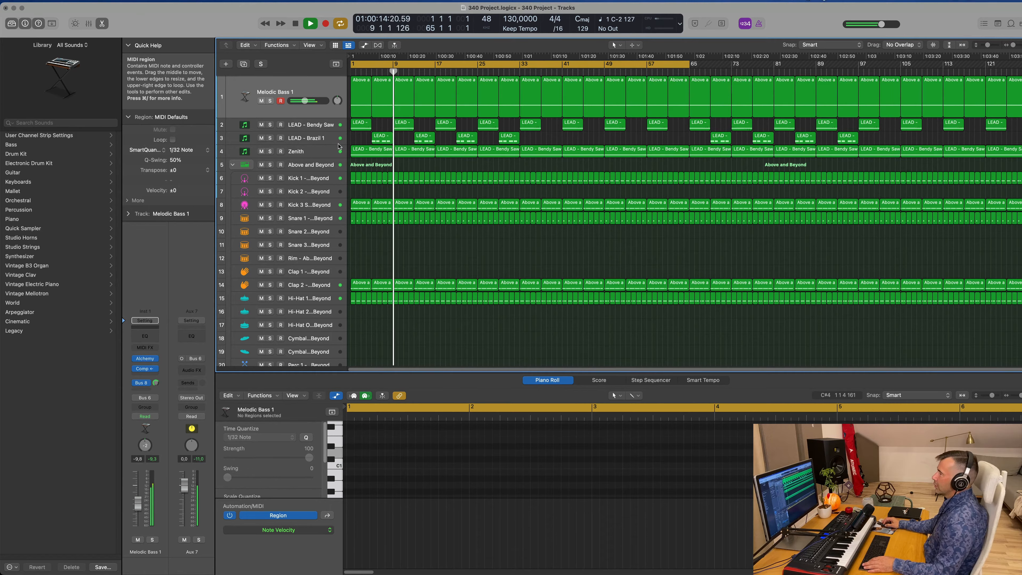
- Solo the Zenith track to listen to it alone, and turn its solo off again
click(295, 153)
click(271, 153)
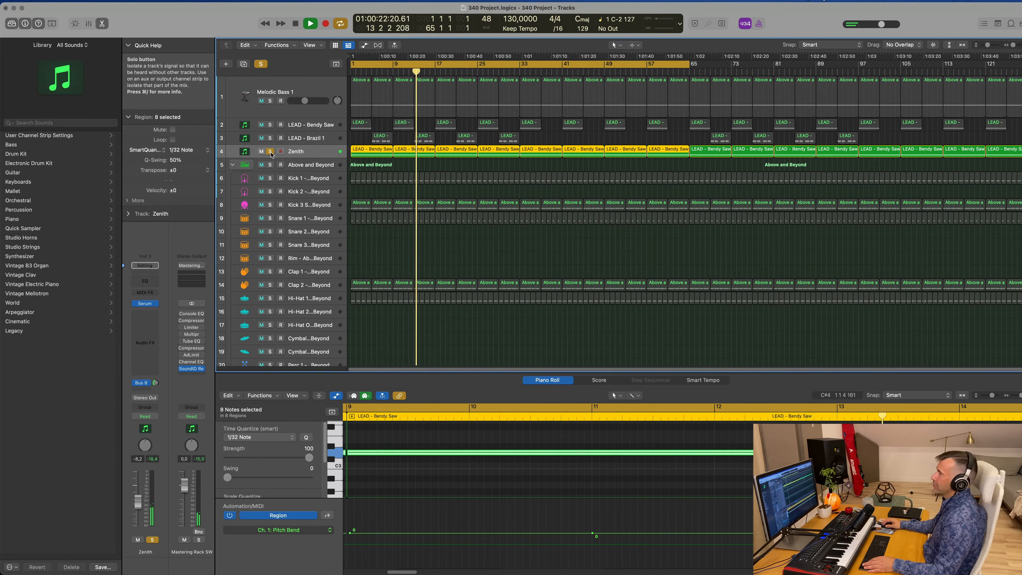
click(270, 153)
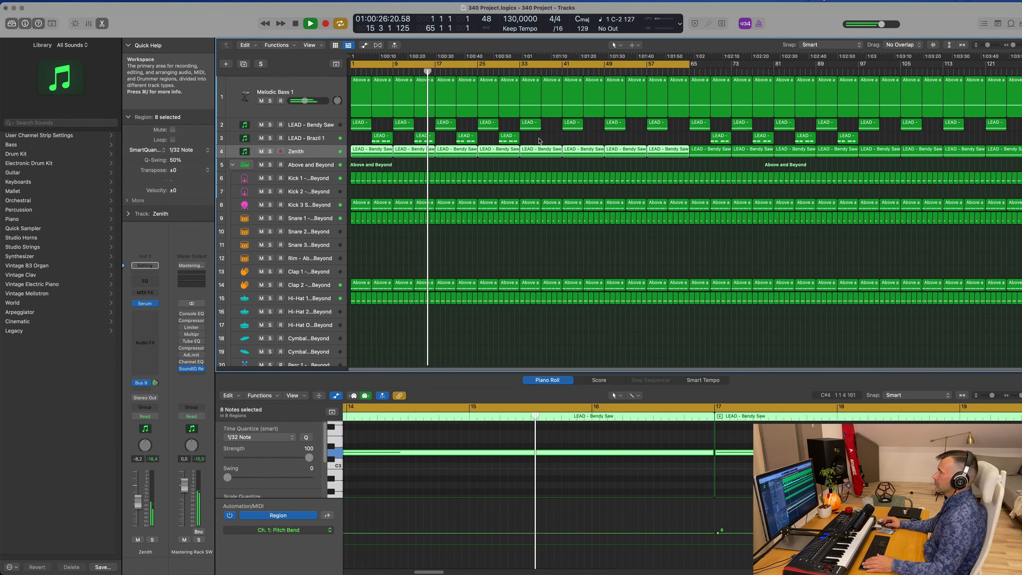
- Copy the first four LEAD - Brazil 1 regions into the gap starting at bar 37
mouse_move(539, 141)
mouse_down()
mouse_move(384, 139)
mouse_move(552, 141)
mouse_up()
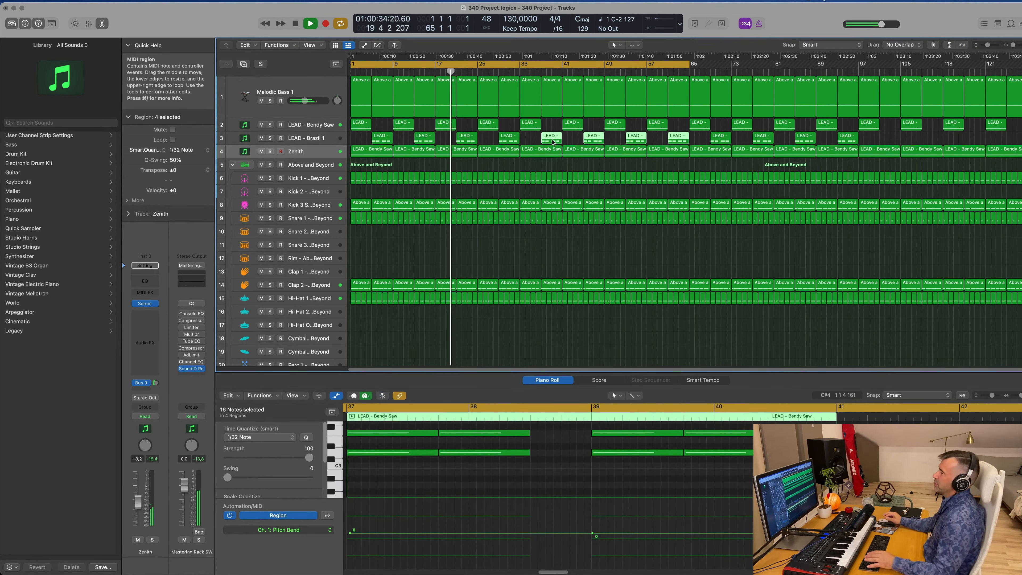
click(487, 248)
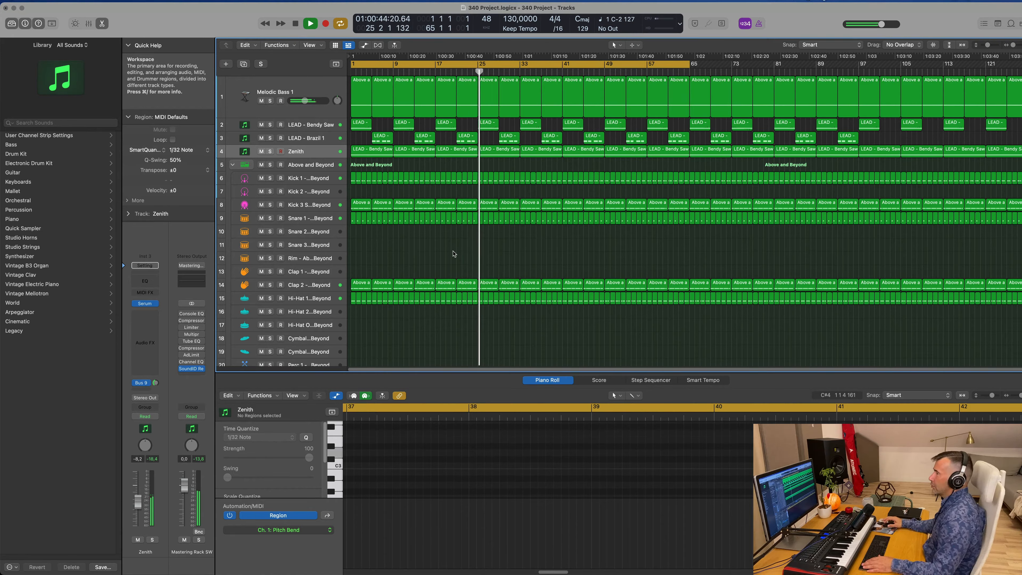
- Audition the LEAD - Bendy Saw track in solo, restore the full mix, and select the Melodic Bass 1 track
click(270, 124)
click(270, 125)
click(245, 125)
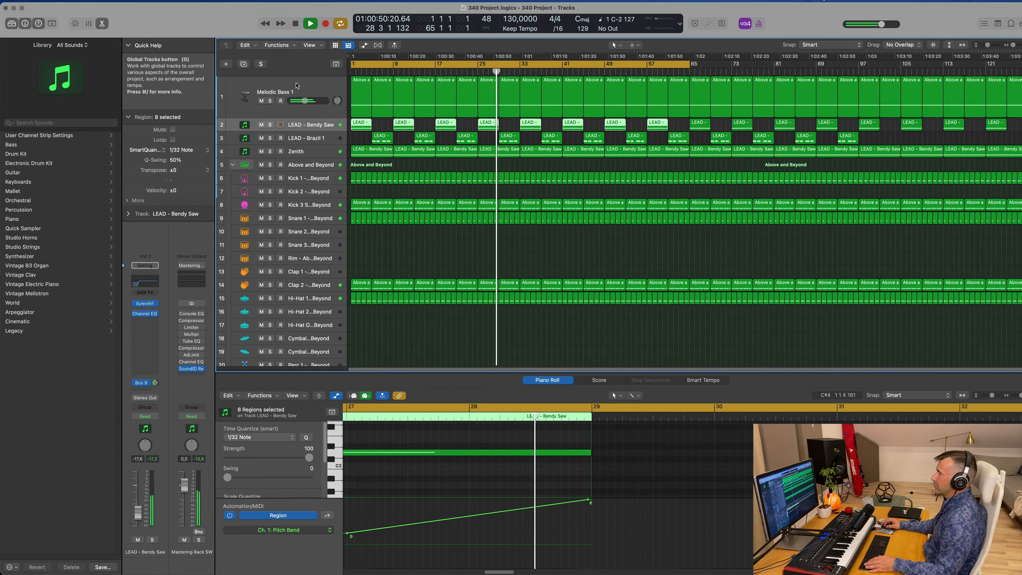
click(293, 92)
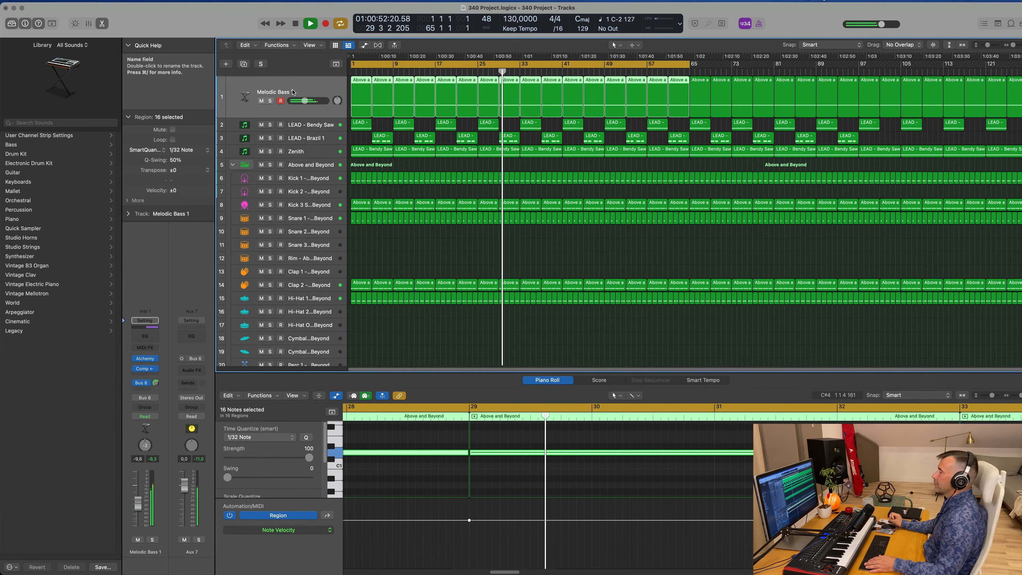
- Duplicate the Zenith track and move the first LEAD - Brazil 1 region to bar 1 of the new track
click(328, 153)
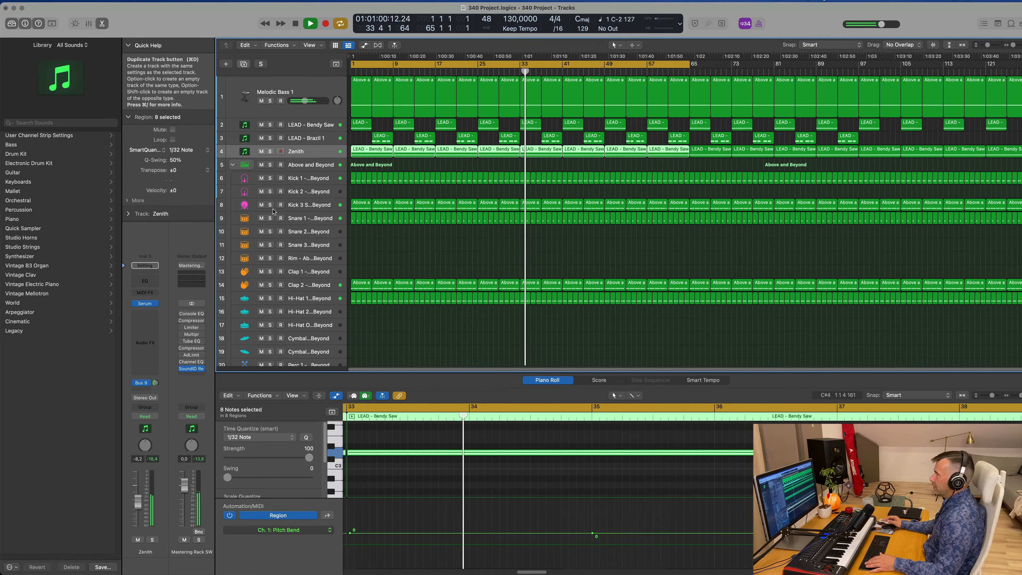
key(super+d)
key(Return)
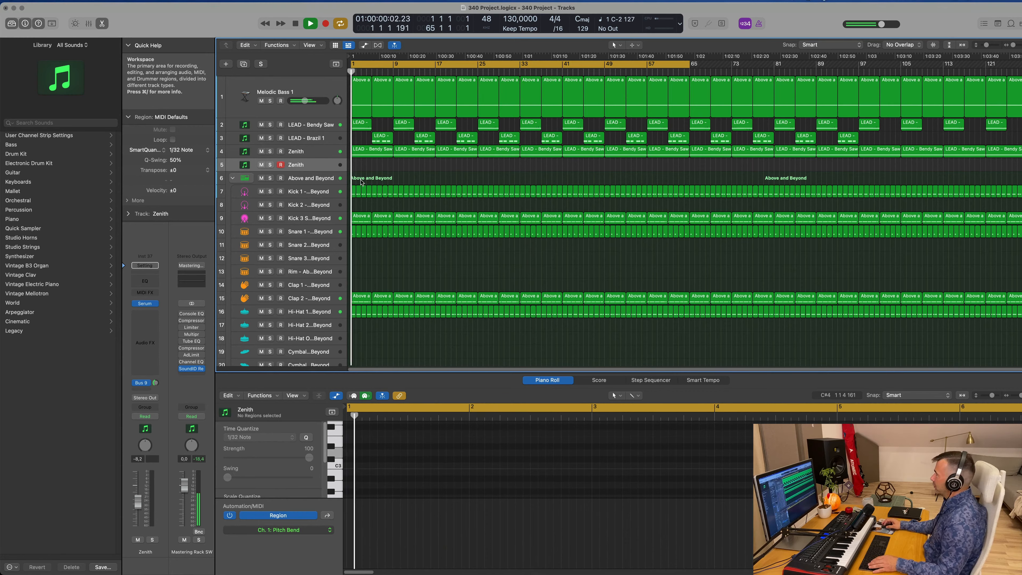
drag(382, 139, 353, 169)
- Open the moved region in the Piano Roll and delete all notes except the first chord
key(e)
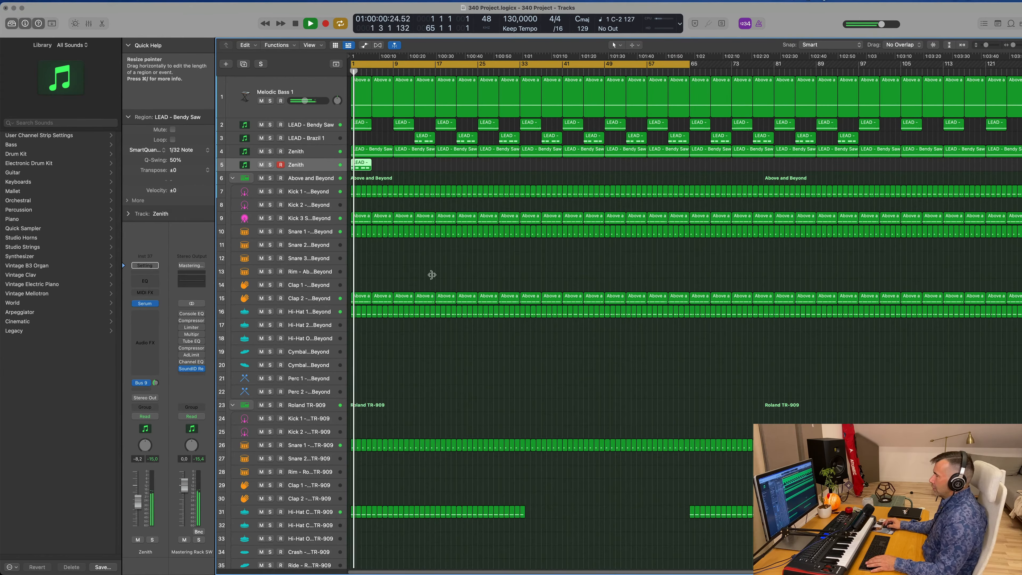
double_click(361, 165)
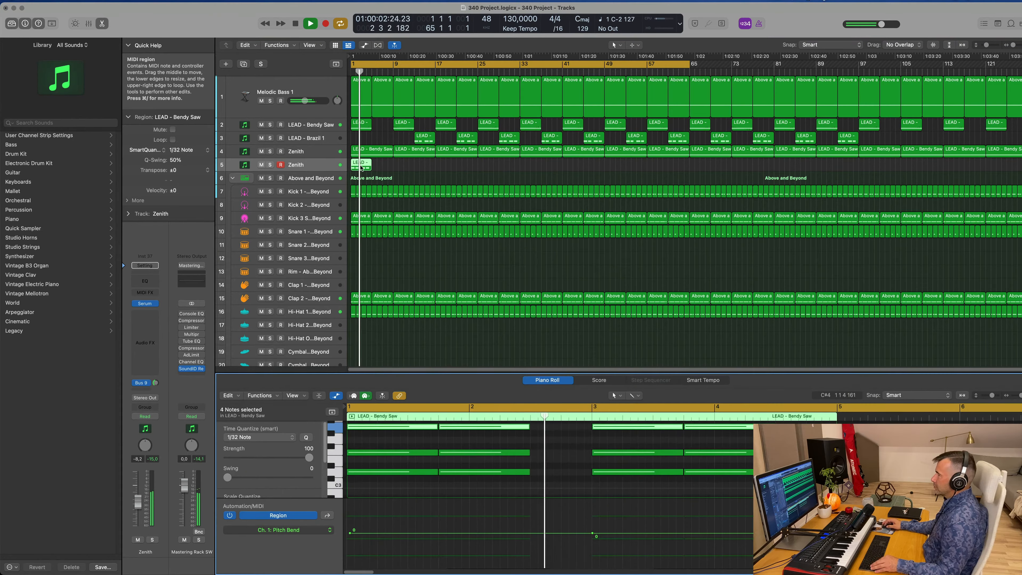
key(super+Left)
scroll(485, 457, up, 2)
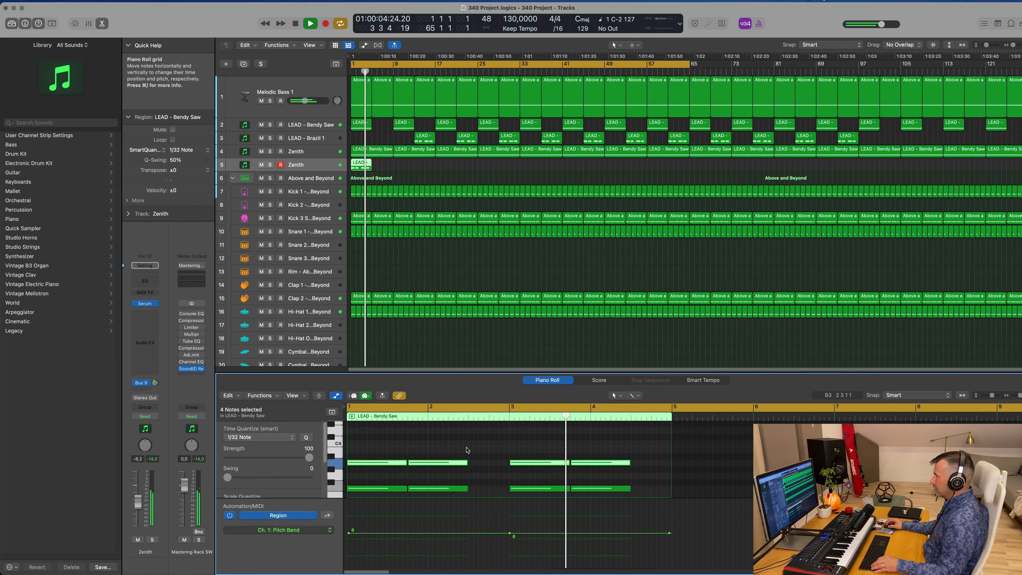
scroll(467, 449, down, 1)
drag(450, 443, 636, 484)
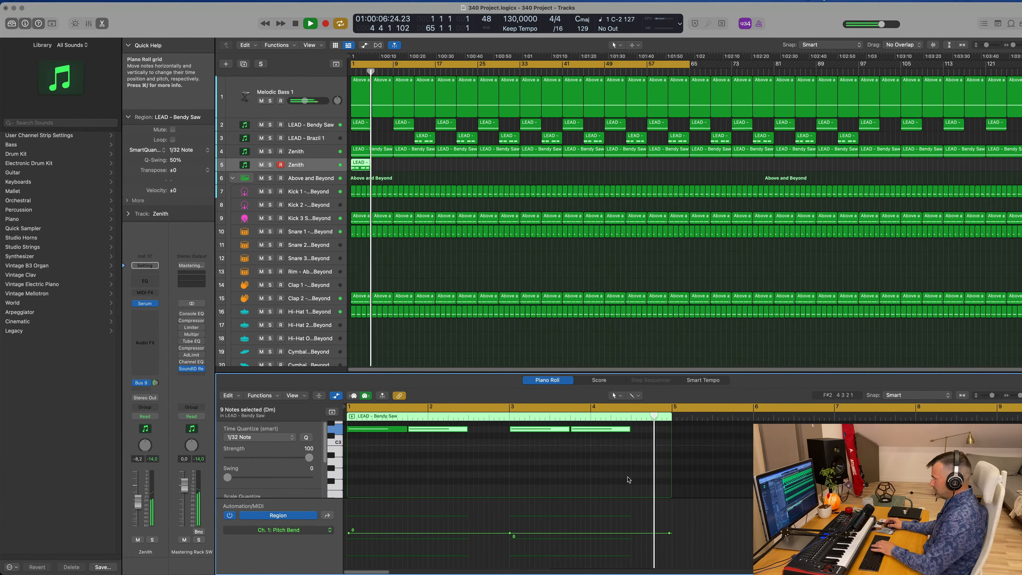
key(BackSpace)
- Lengthen the three remaining chord notes to four bars, filling the region, and stop playback
scroll(579, 473, up, 2)
drag(416, 431, 670, 488)
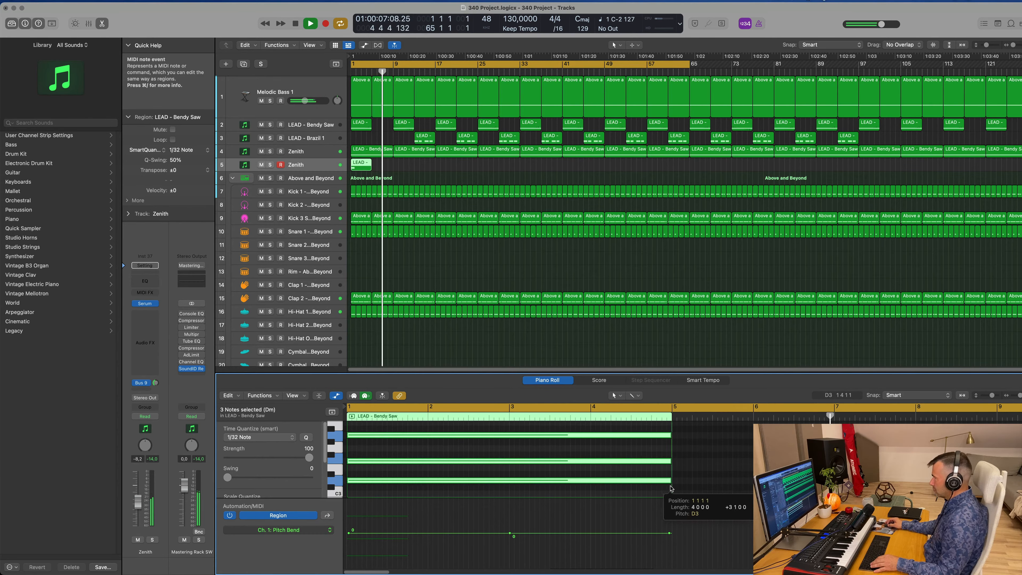
key(space)
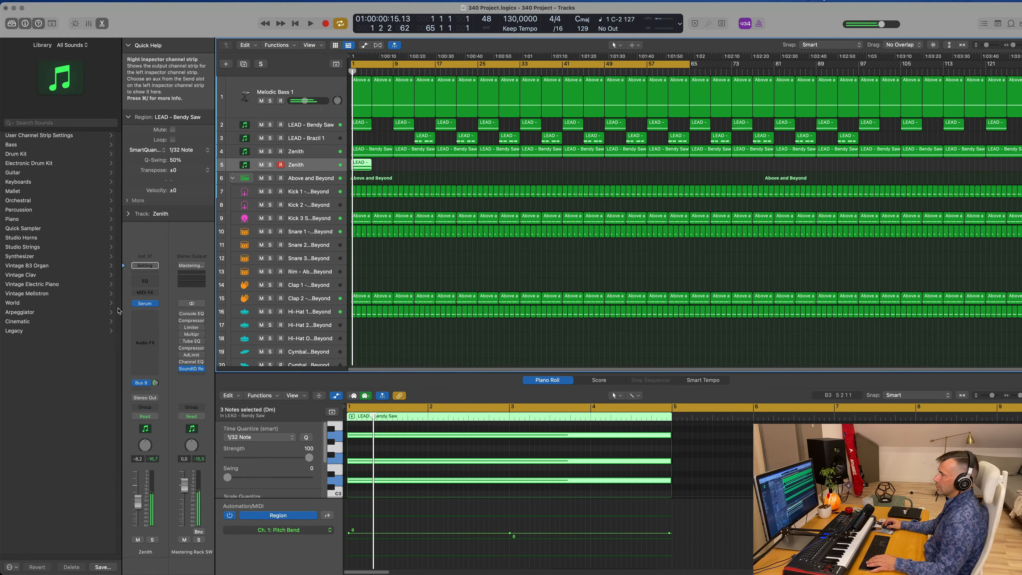
- Open Serum on the duplicated Zenith track and load the SQ 2notes [GS] preset from the Seq category
click(146, 305)
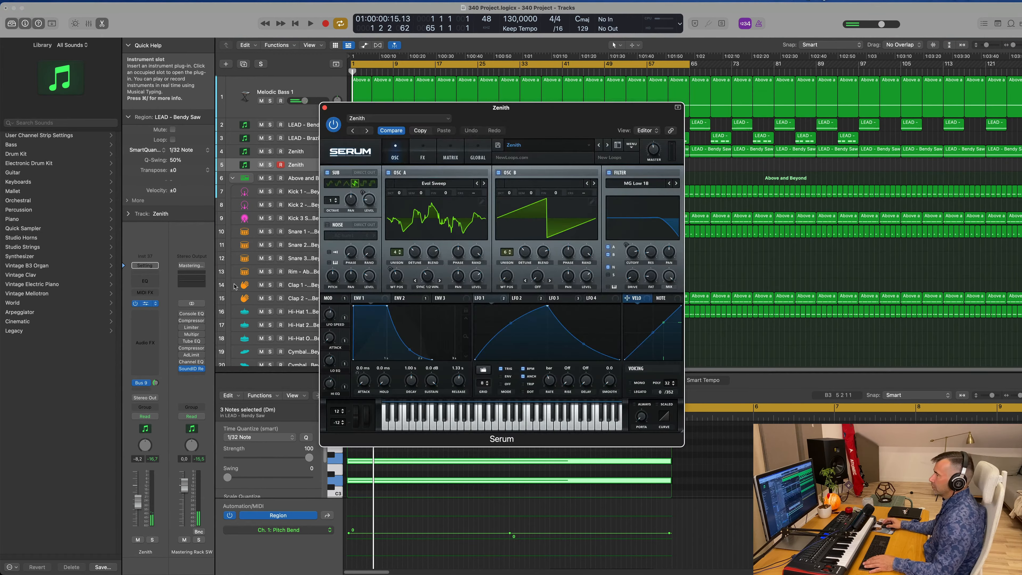
click(570, 144)
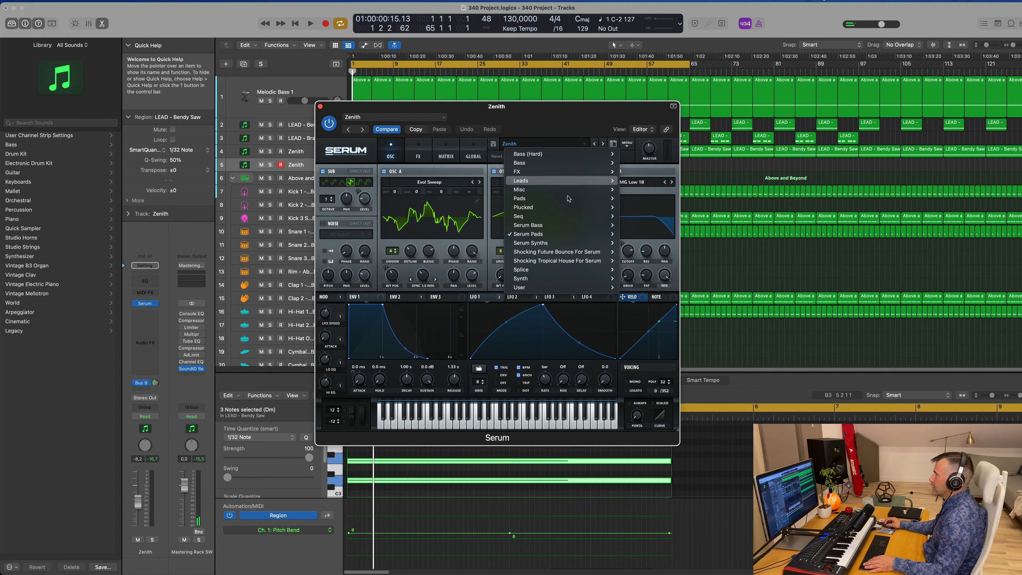
mouse_move(567, 218)
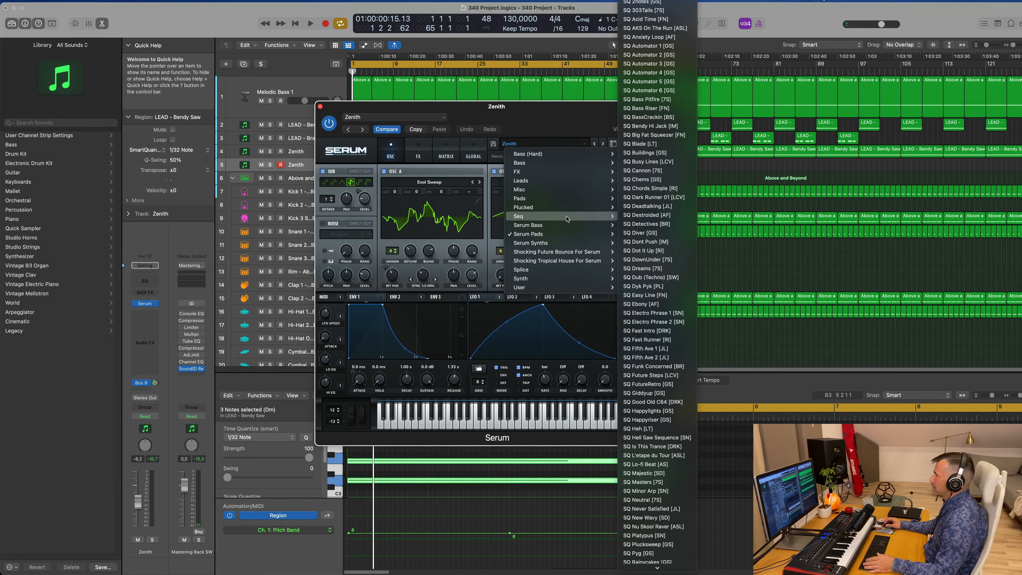
click(648, 2)
drag(528, 108, 691, 98)
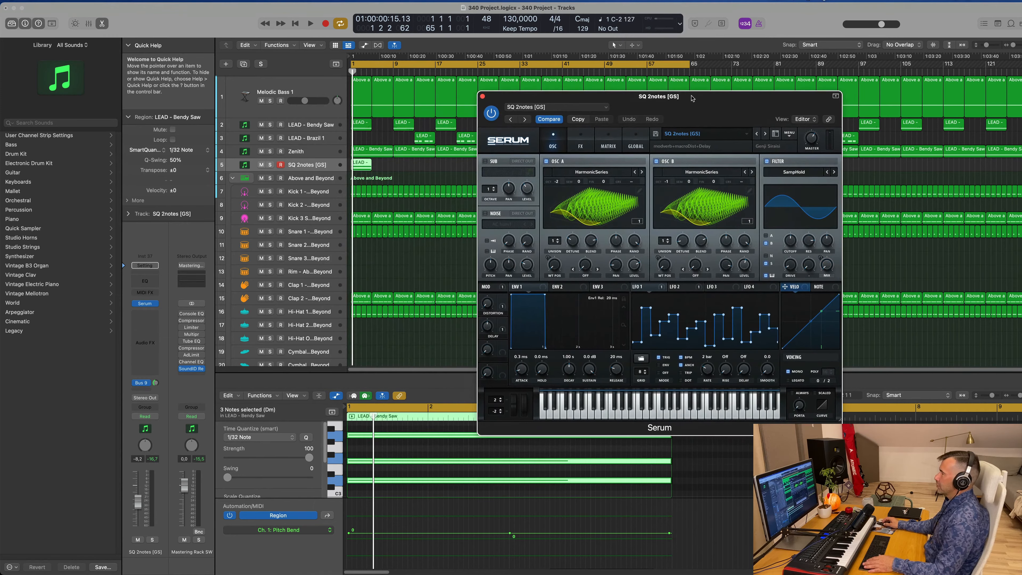
- Repeat the chord region on the SQ 2notes [GS] track up to bar 17 and shorten the cycle area to bars 1–17
drag(388, 171, 345, 173)
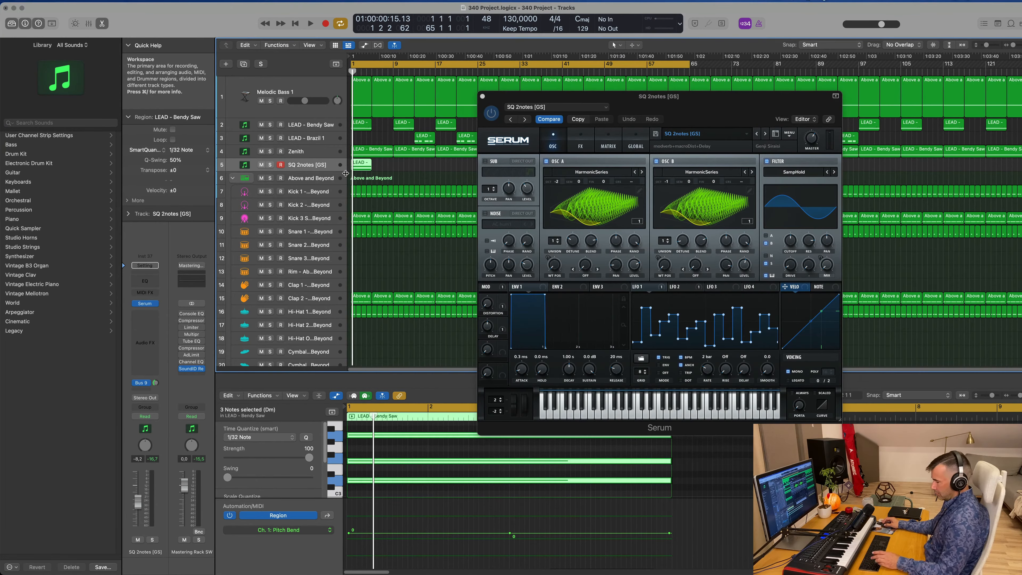
key(super+r)
key(super+r)
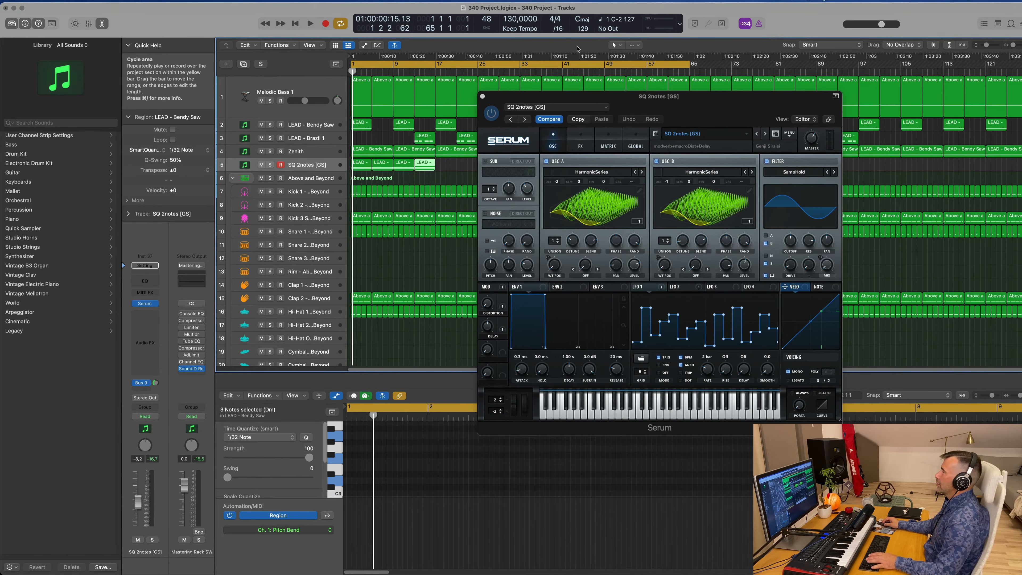
drag(689, 64, 436, 65)
- Audition the SQ 2notes [GS] sequence with the mix and lower the track's volume to about -15.2 dB
drag(707, 101, 737, 128)
key(space)
key(space)
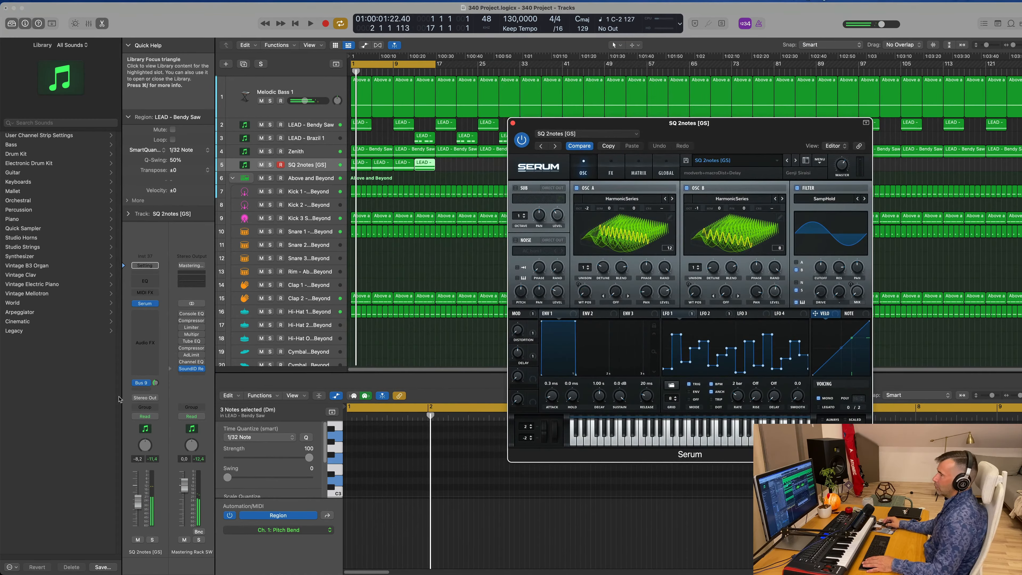
click(138, 509)
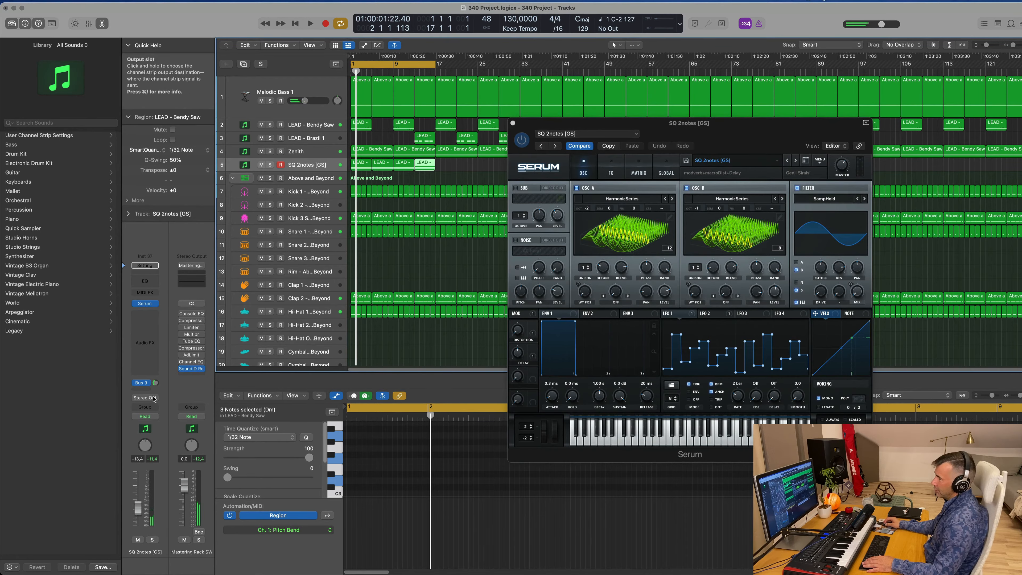
key(space)
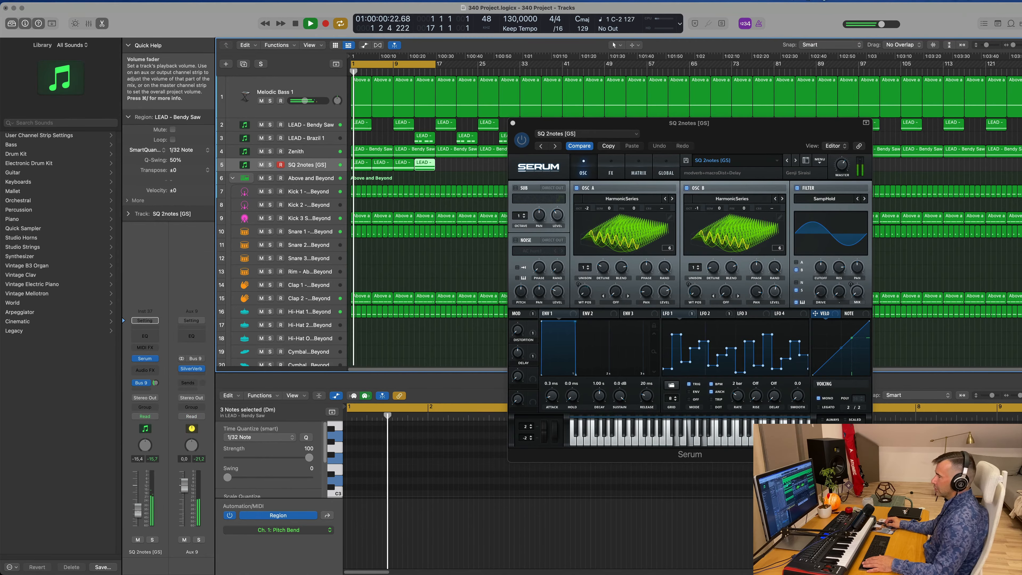
drag(774, 125, 651, 122)
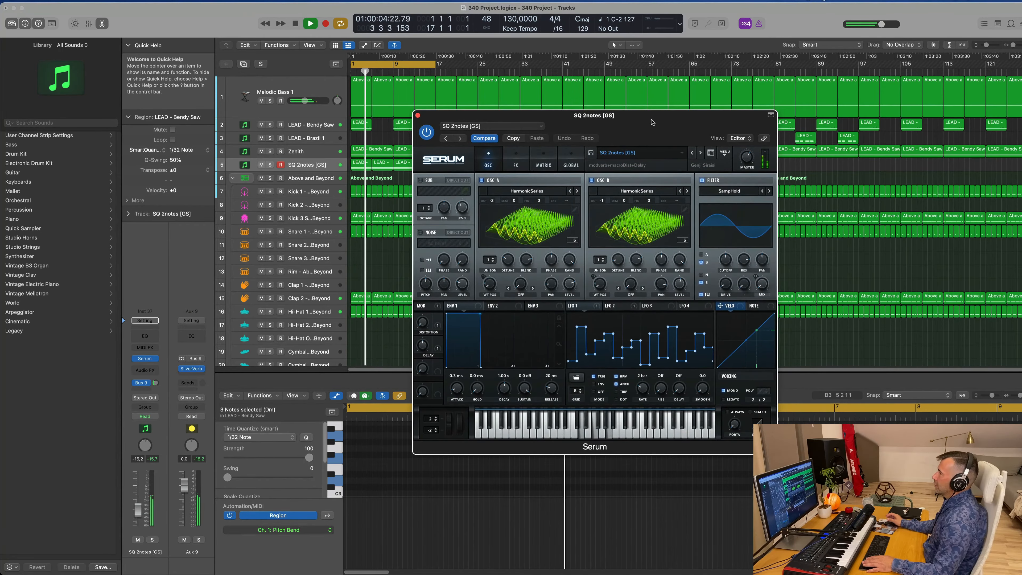
key(space)
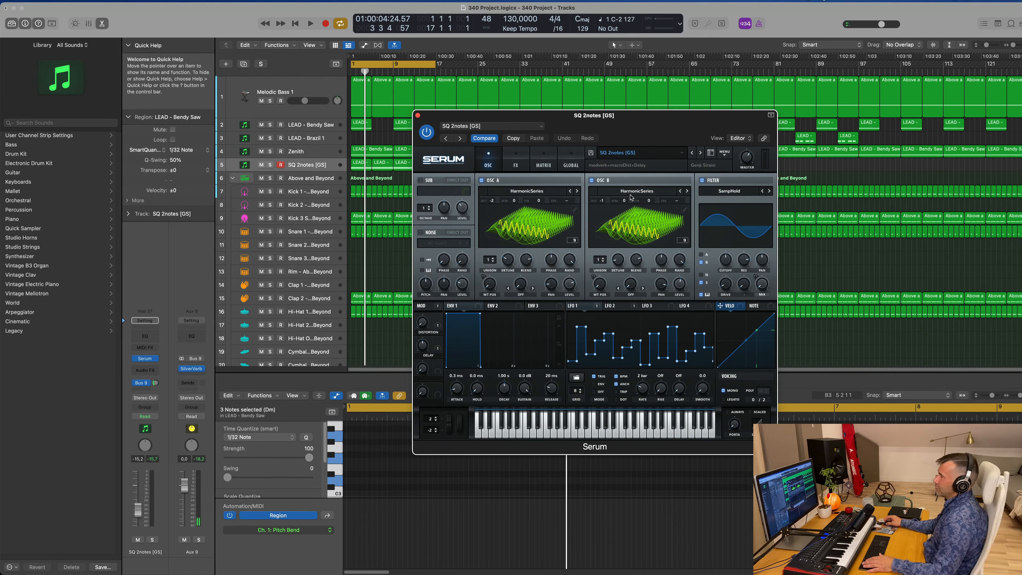
- Audition the SQ 303Tails [7S] preset in Serum and raise the track's volume to -12.4 dB
drag(655, 124, 612, 147)
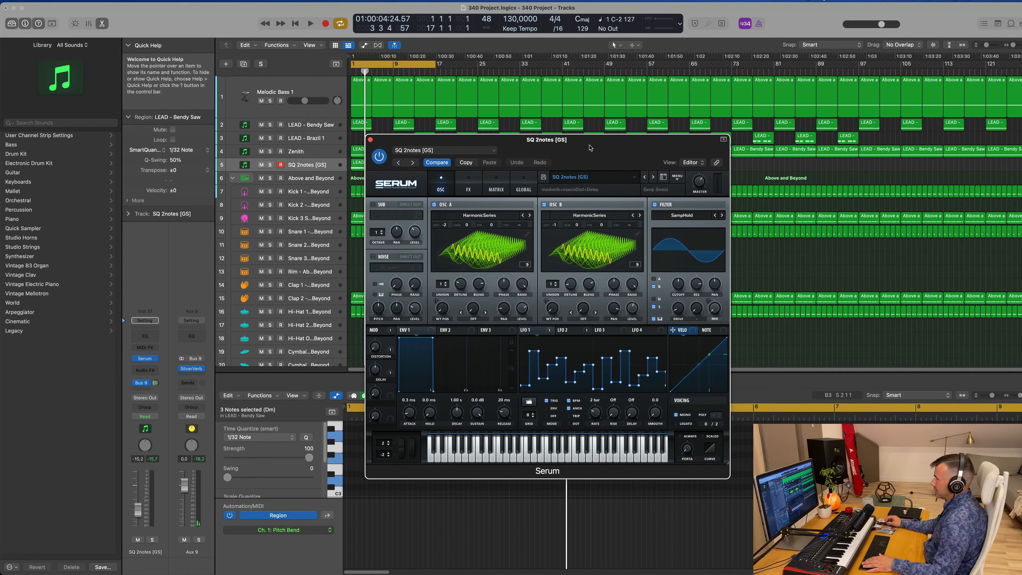
drag(590, 148, 662, 119)
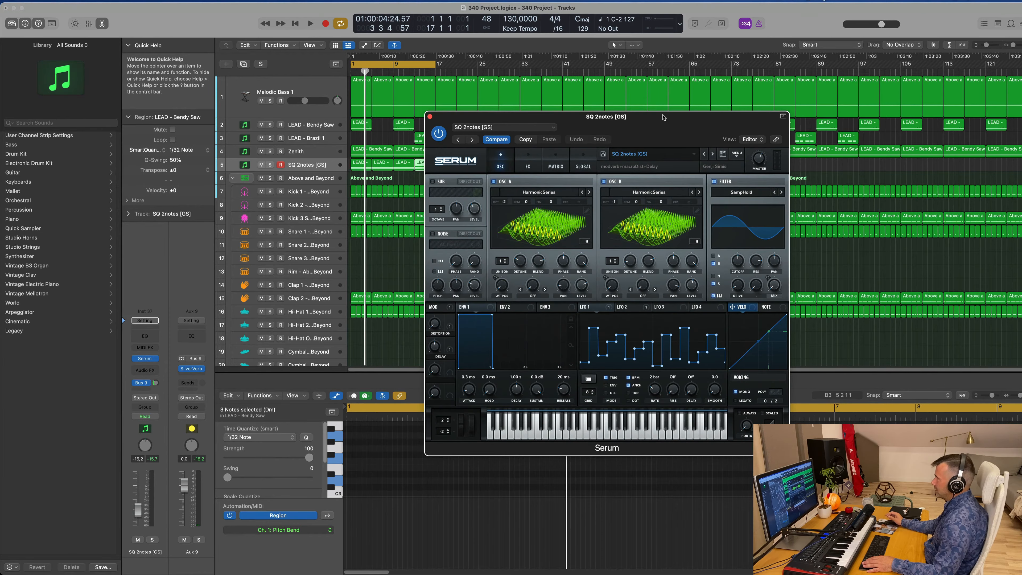
key(space)
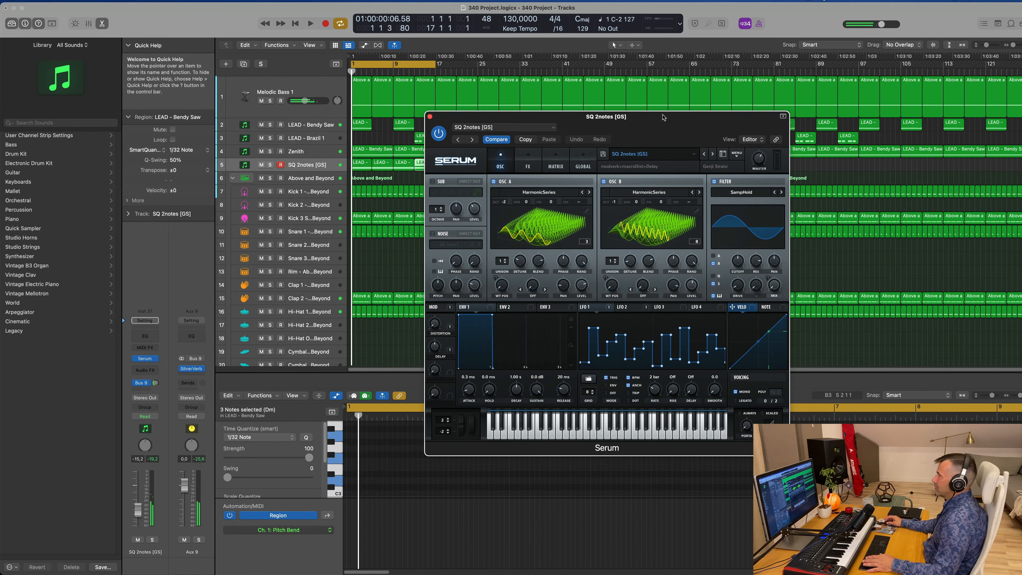
click(705, 153)
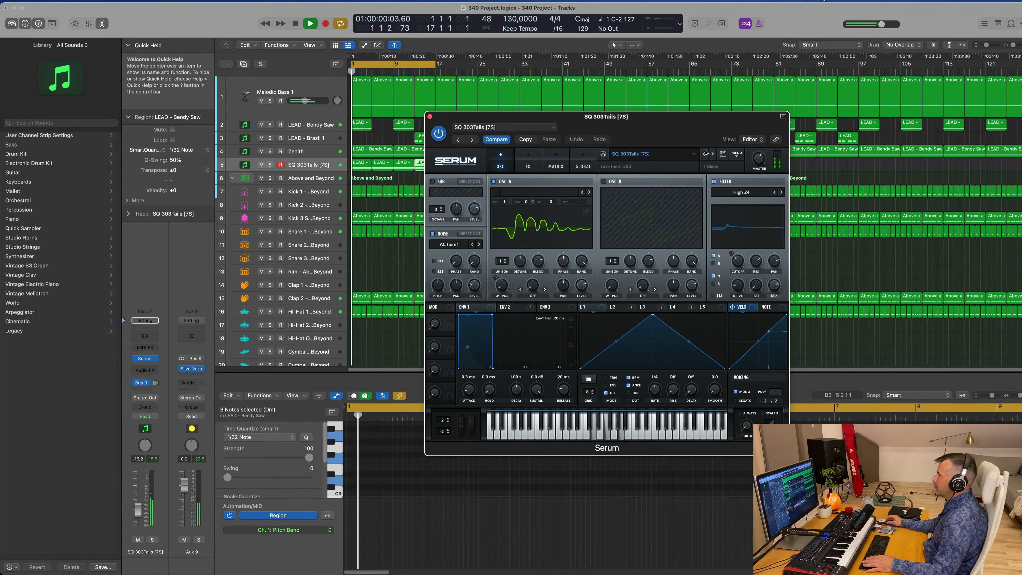
drag(688, 126, 698, 119)
key(space)
key(space)
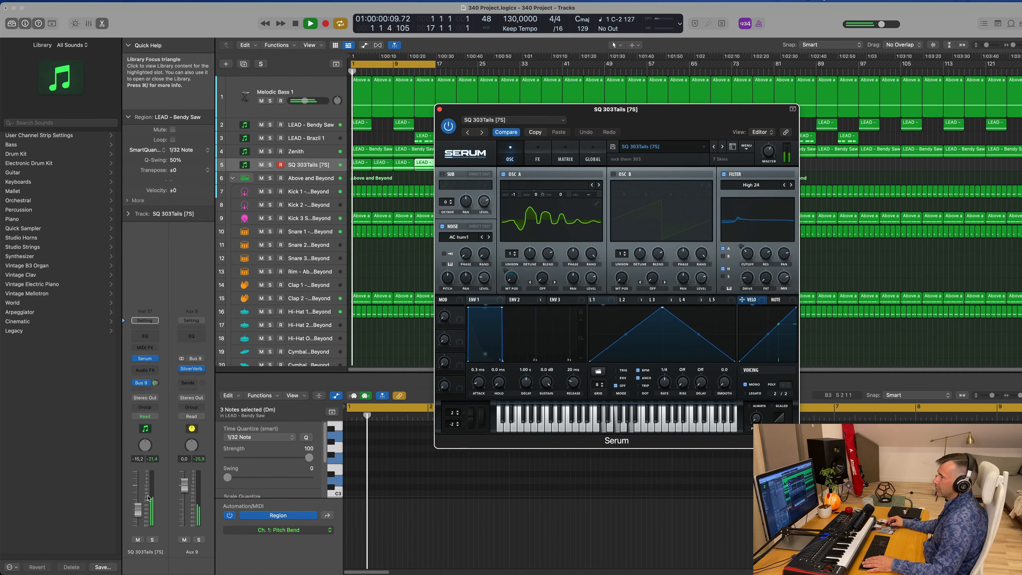
drag(138, 510, 138, 506)
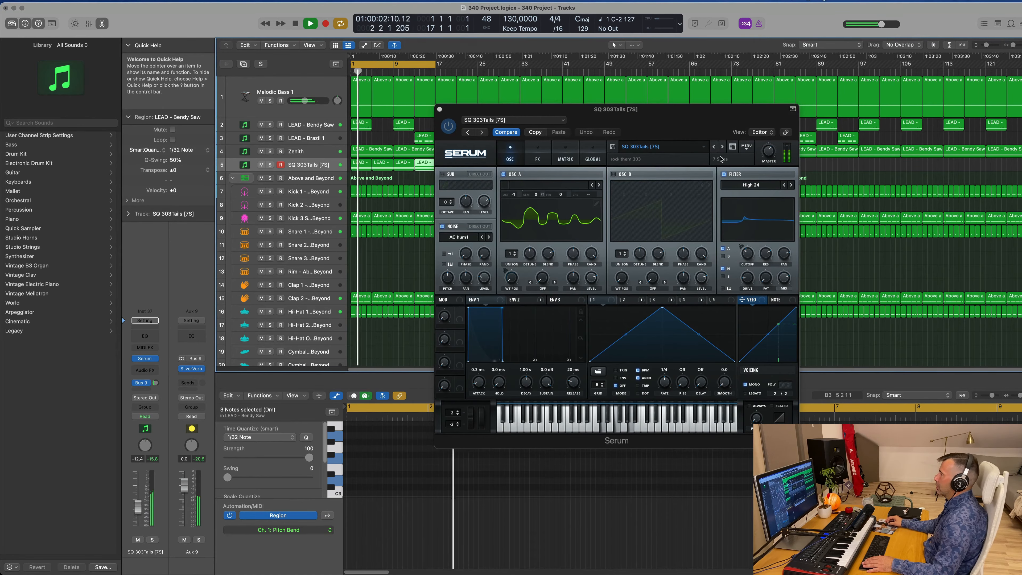
- Load the following Serum preset, SQ Acid Time [FN], and audition it over the loop
key(space)
click(722, 146)
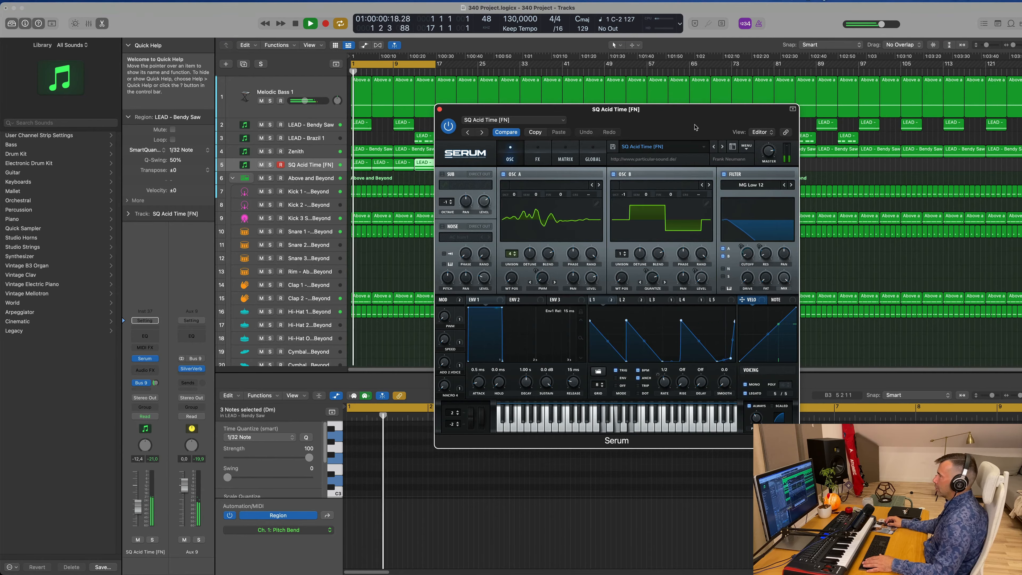
- Audition SQ AKS On The Run [ASL] and SQ Anxiety Loop [AF], raising the track's volume to about -4.4 dB and briefly soloing it
click(723, 146)
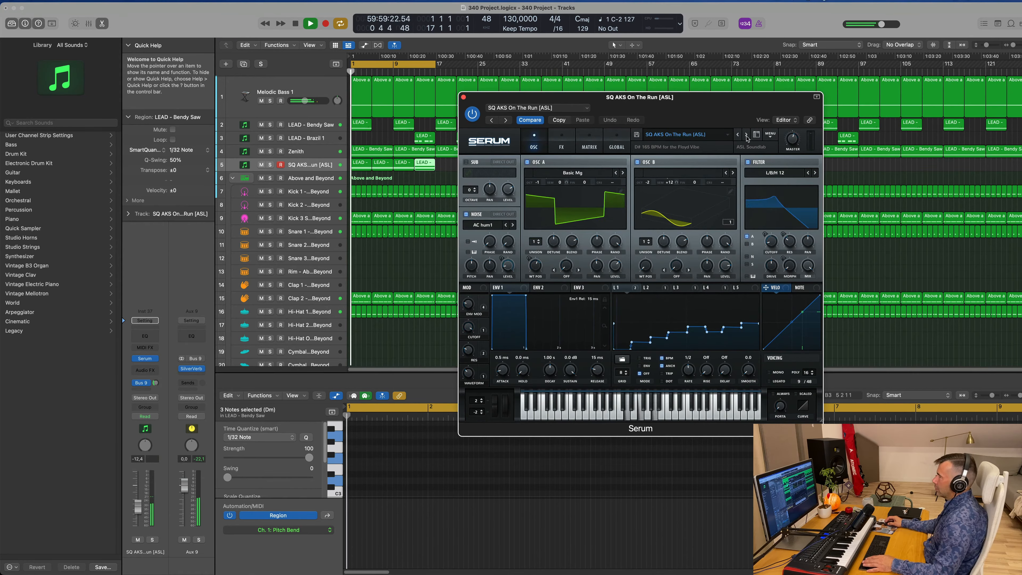
click(746, 136)
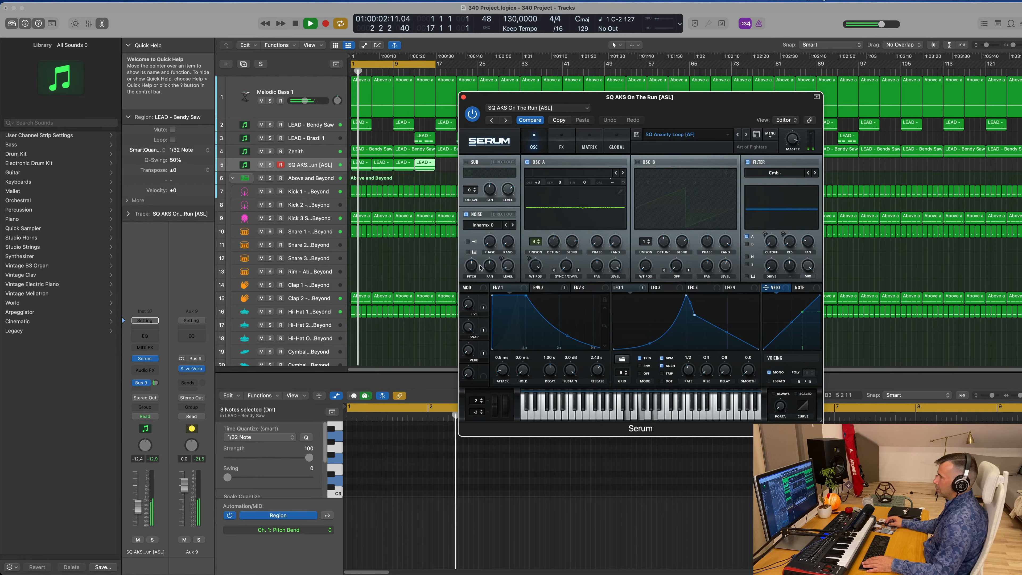
drag(138, 506, 138, 498)
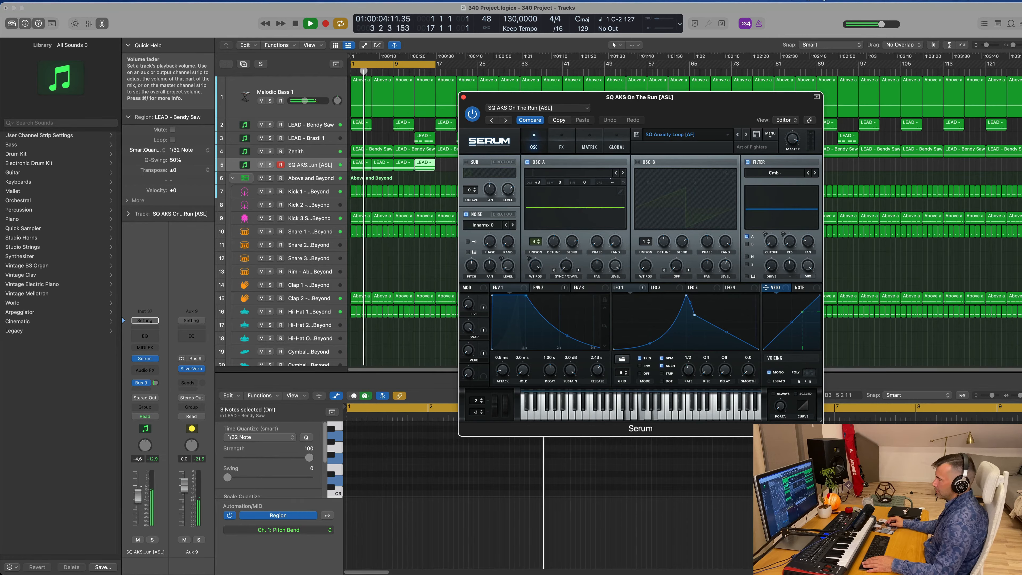
click(152, 539)
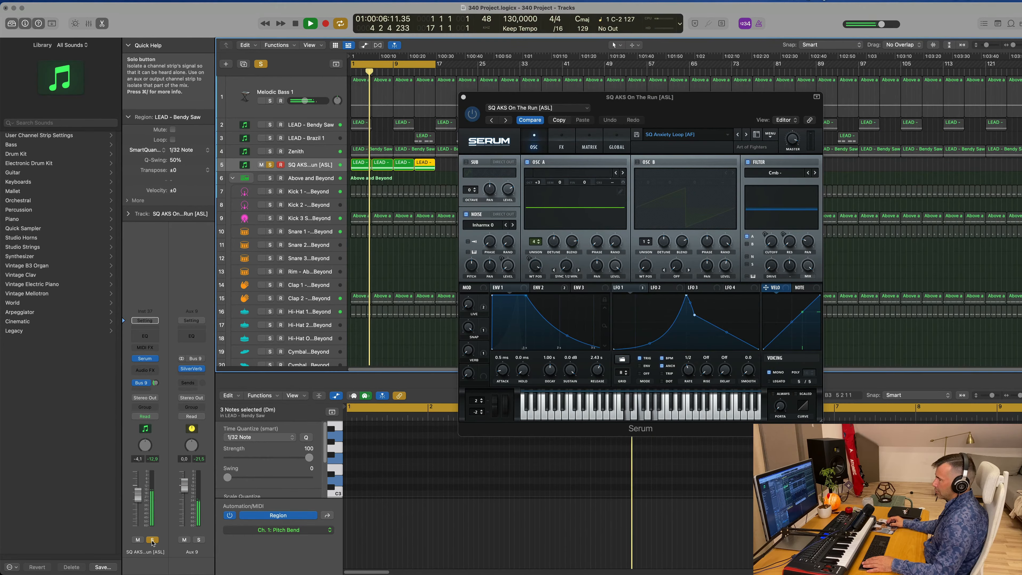
click(152, 539)
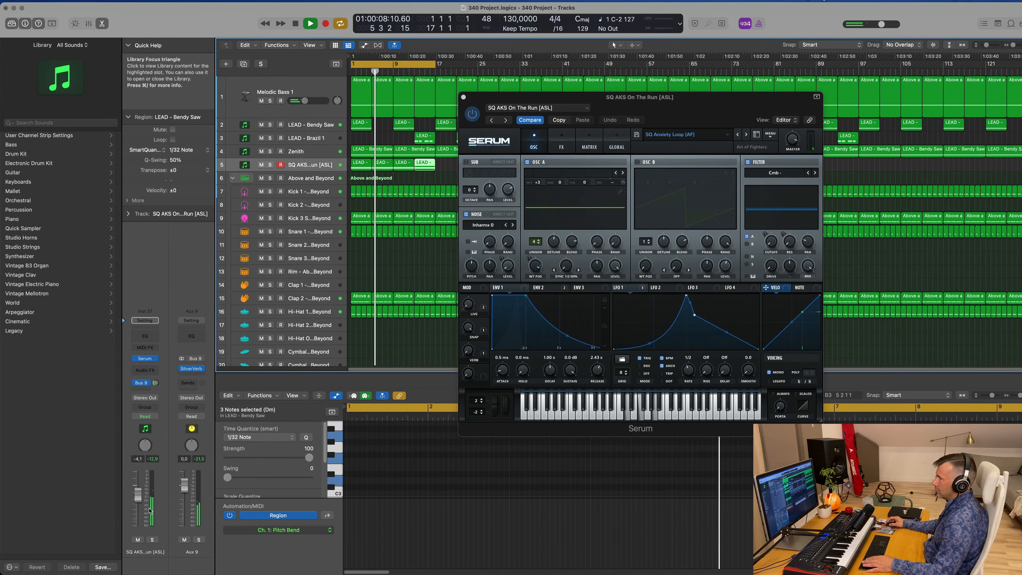
key(Return)
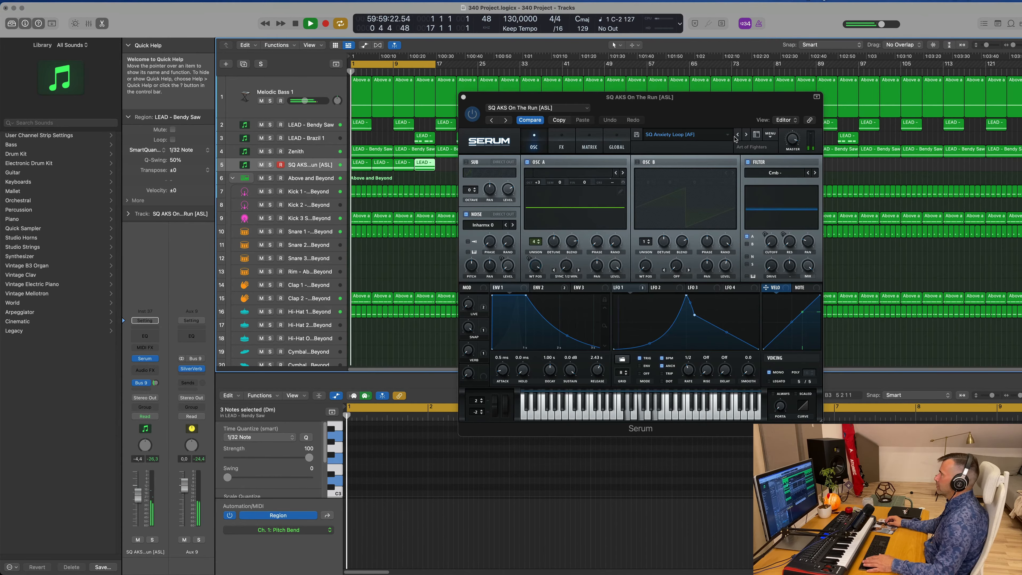
- Audition the SQ Automator 1 [GS] and SQ Automator 2 [GS] presets and lower the track's volume to -14.4 dB
click(745, 134)
click(745, 134)
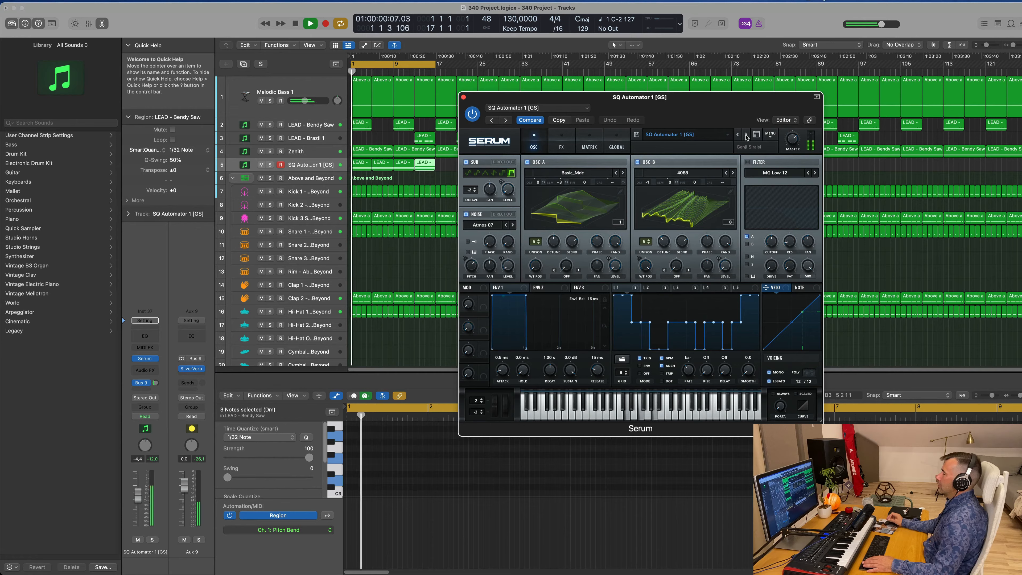
click(745, 135)
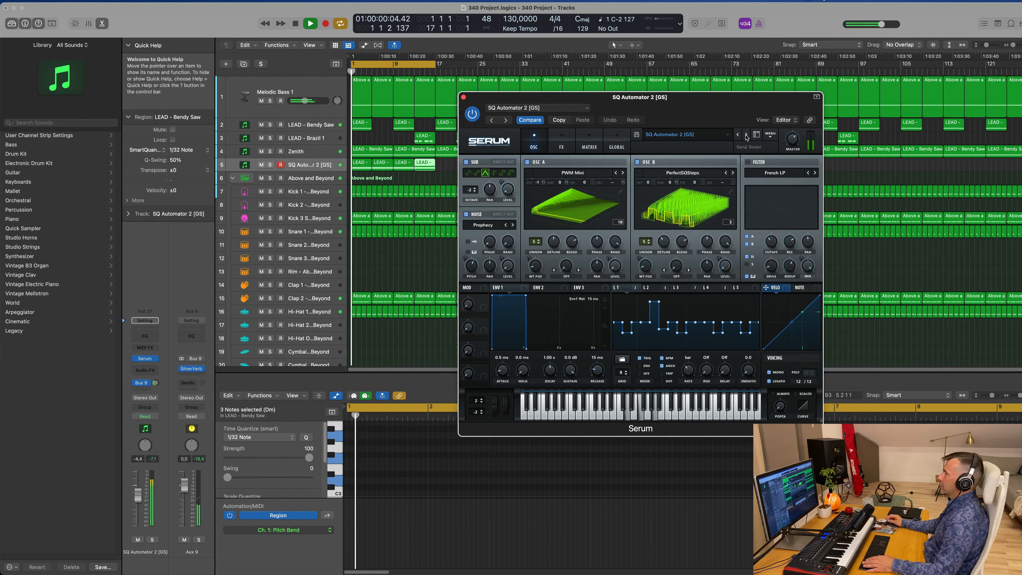
drag(137, 510, 138, 509)
- Step through the presets from SQ Automator 3 [GS] to SQ Bass Pitfire [7S] and set the track's volume to -11.2 dB
click(746, 135)
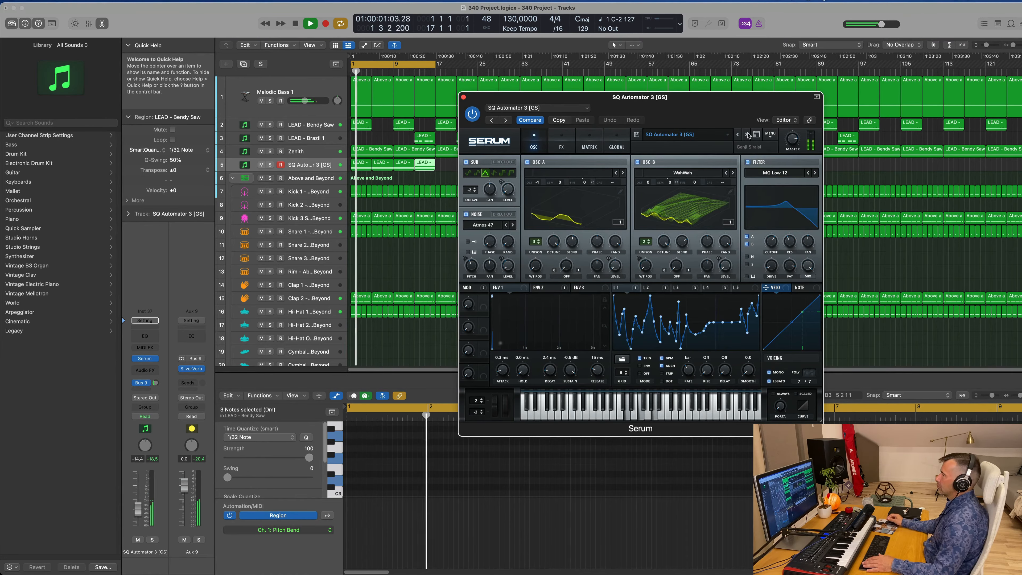
click(746, 135)
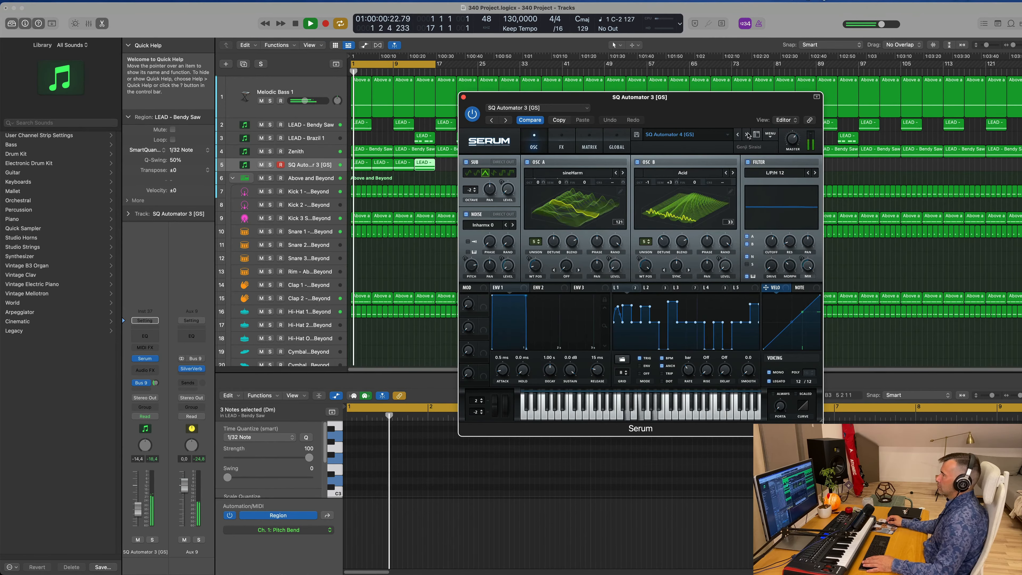
click(746, 135)
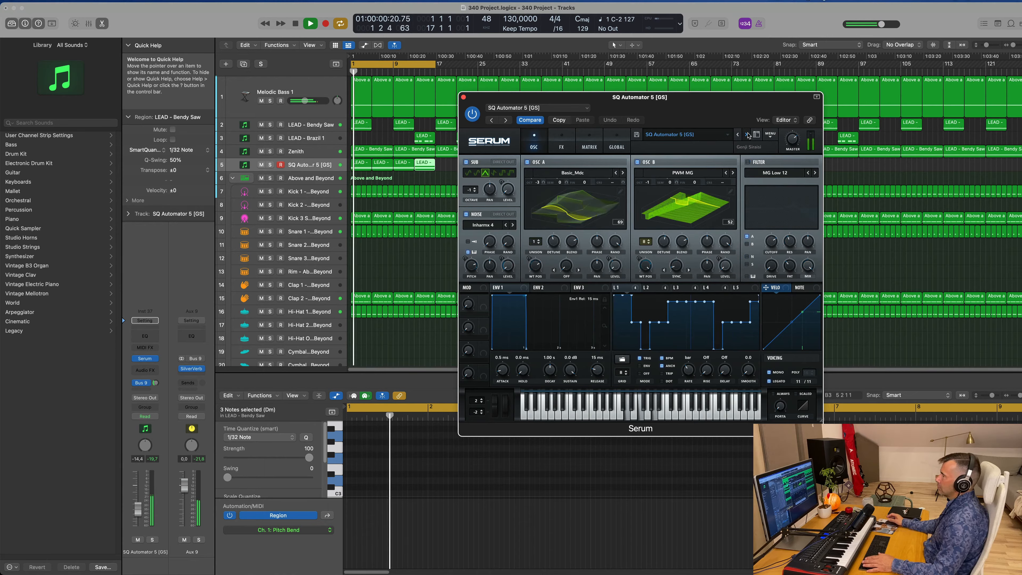
click(746, 135)
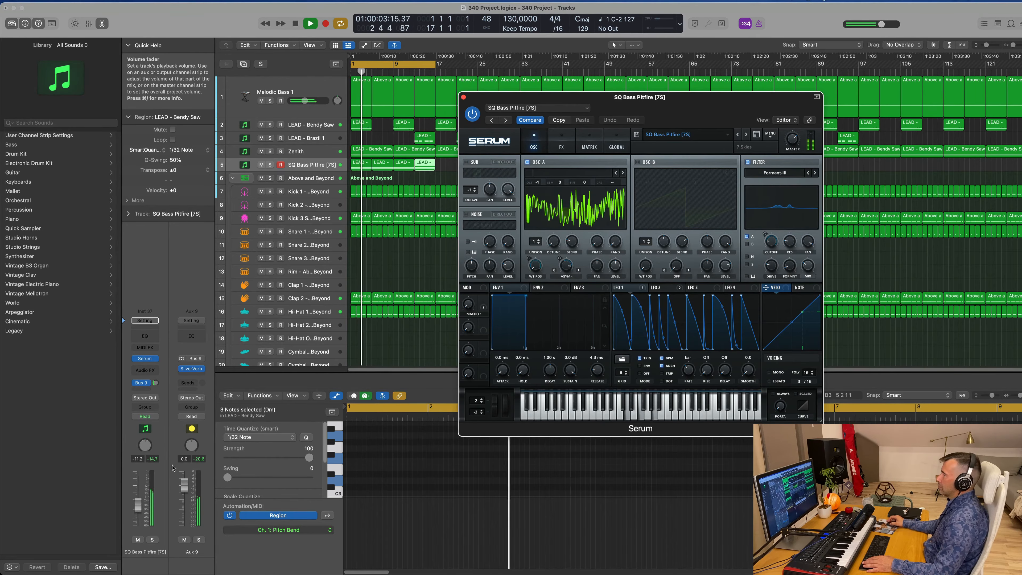
- Audition the Serum presets from SQ Bass Riser [FN] through SQ Big Fat Squeezer [FN] over the loop
click(747, 135)
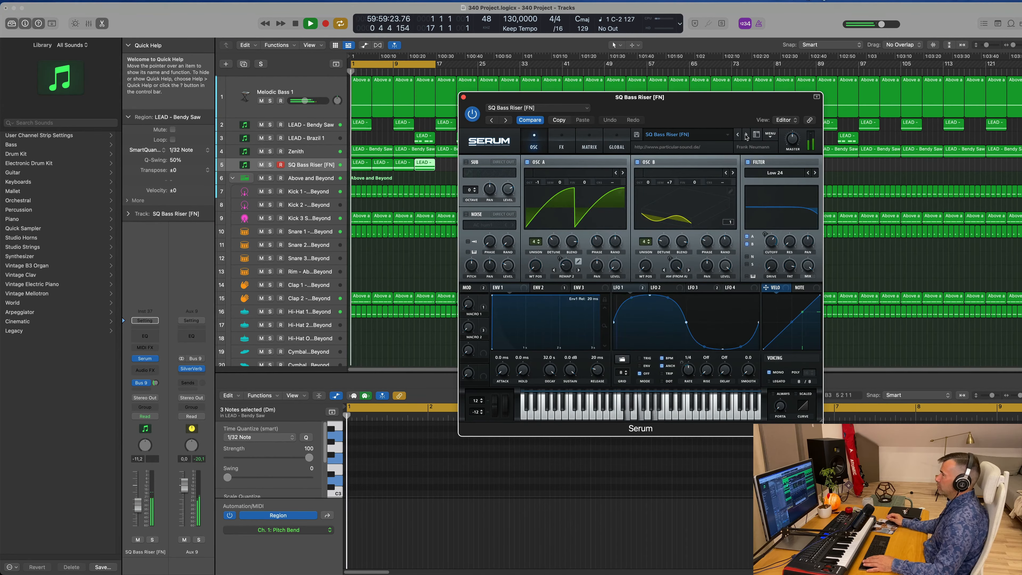
click(746, 135)
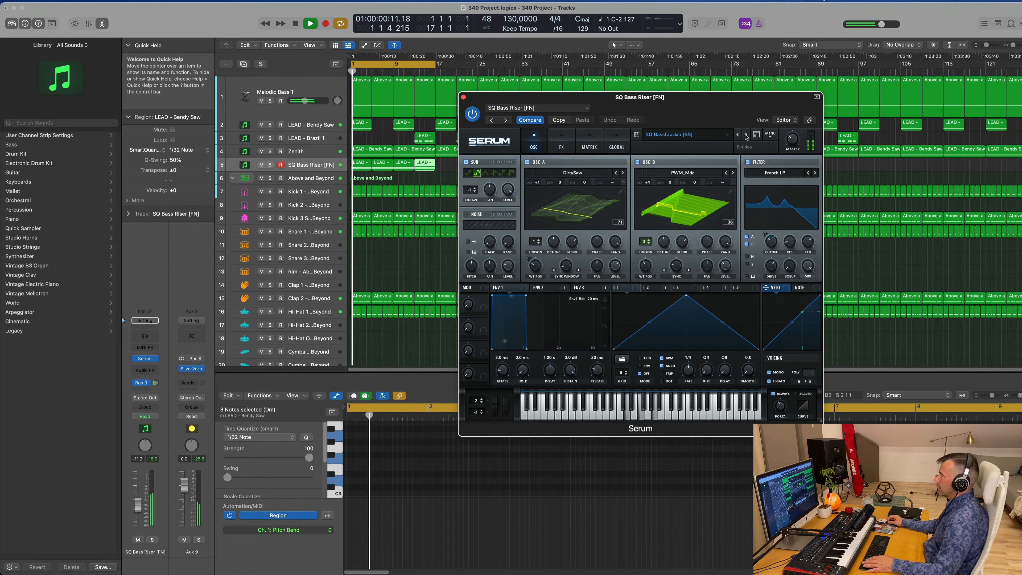
click(745, 135)
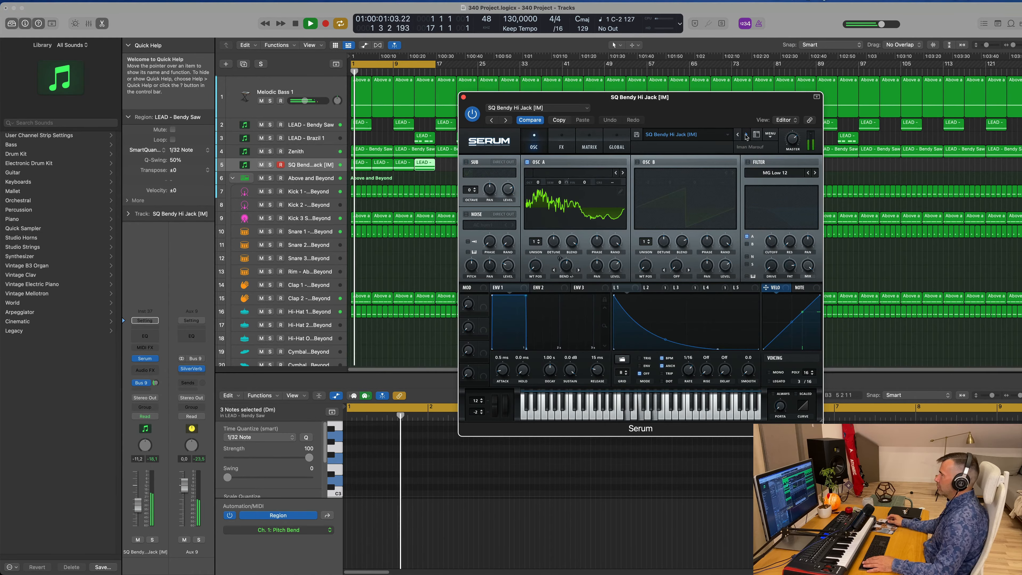
click(745, 136)
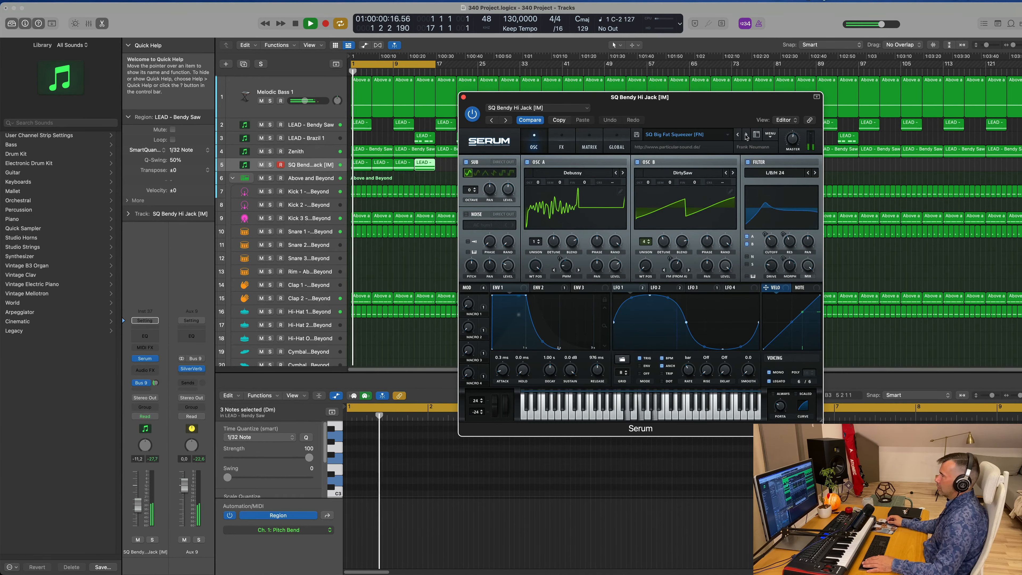
- Audition SQ Blade [LT], SQ Buildings [GS] and SQ Busy Lines [LCV], restarting playback from the loop start for each preset
click(746, 135)
key(space)
key(space)
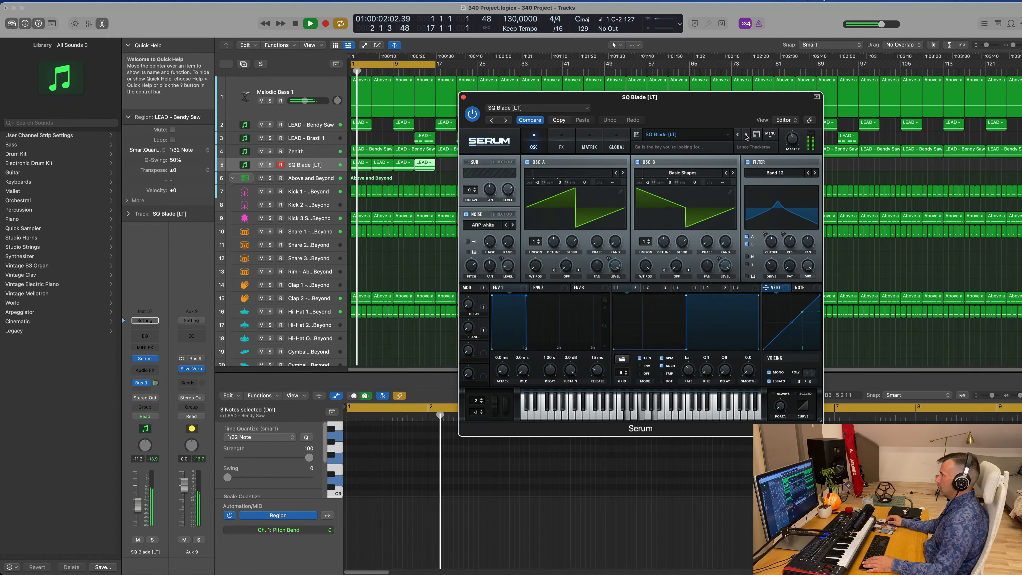
click(745, 135)
key(space)
key(space)
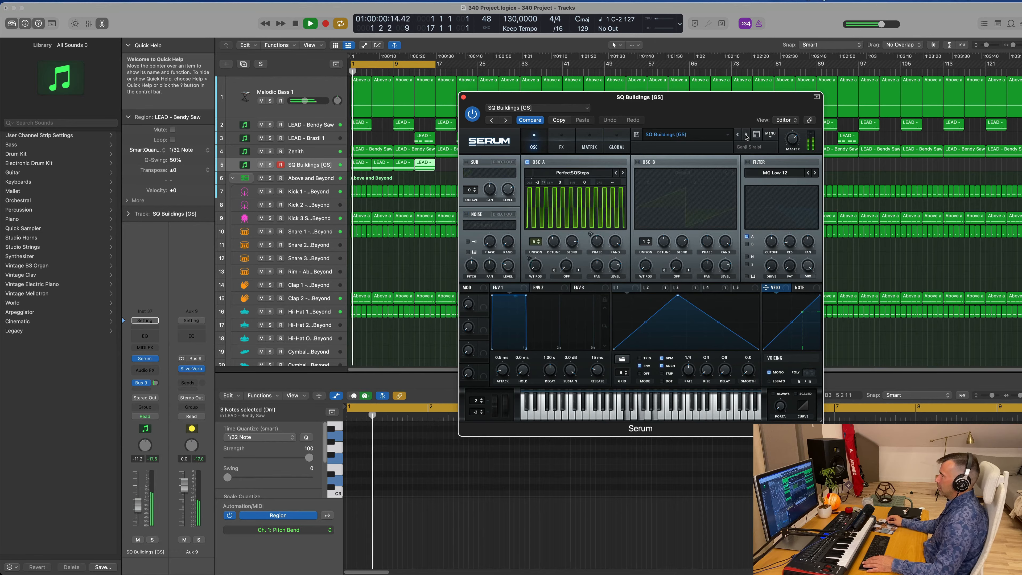
click(745, 136)
key(space)
key(space)
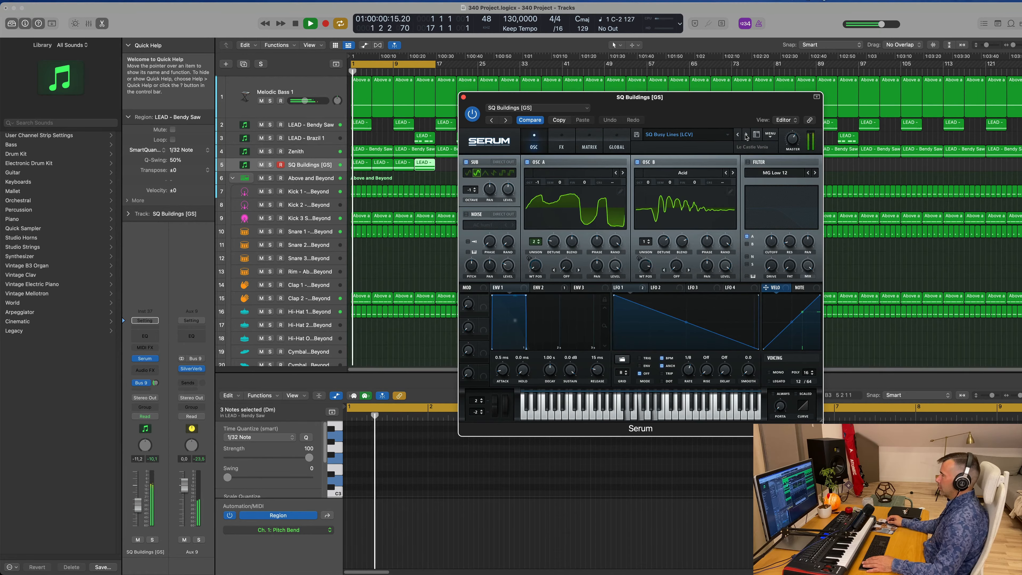
- Audition the SQ Cannon [7S] preset from the loop start and move on to SQ Chems [GS]
click(745, 135)
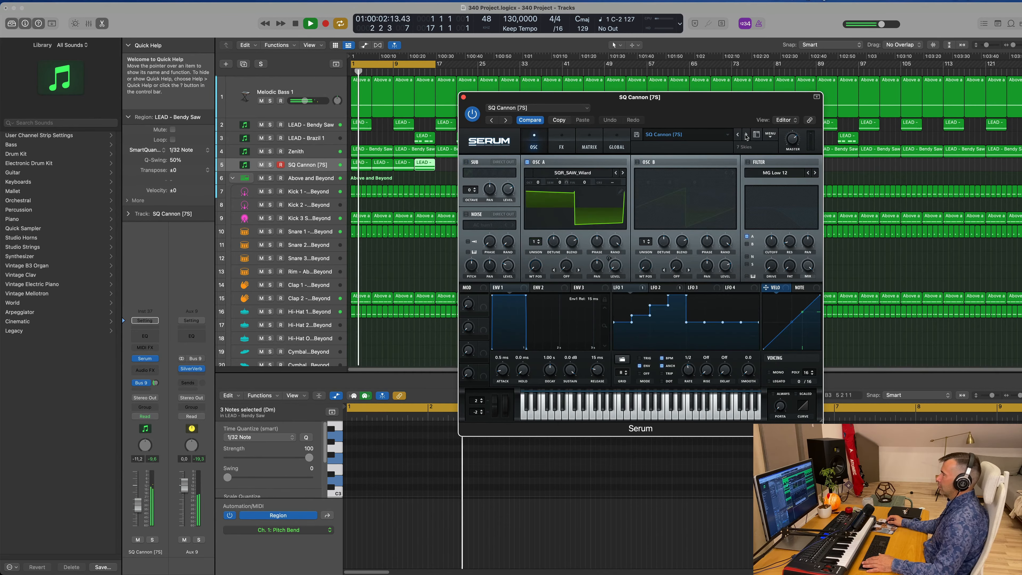
key(space)
key(space)
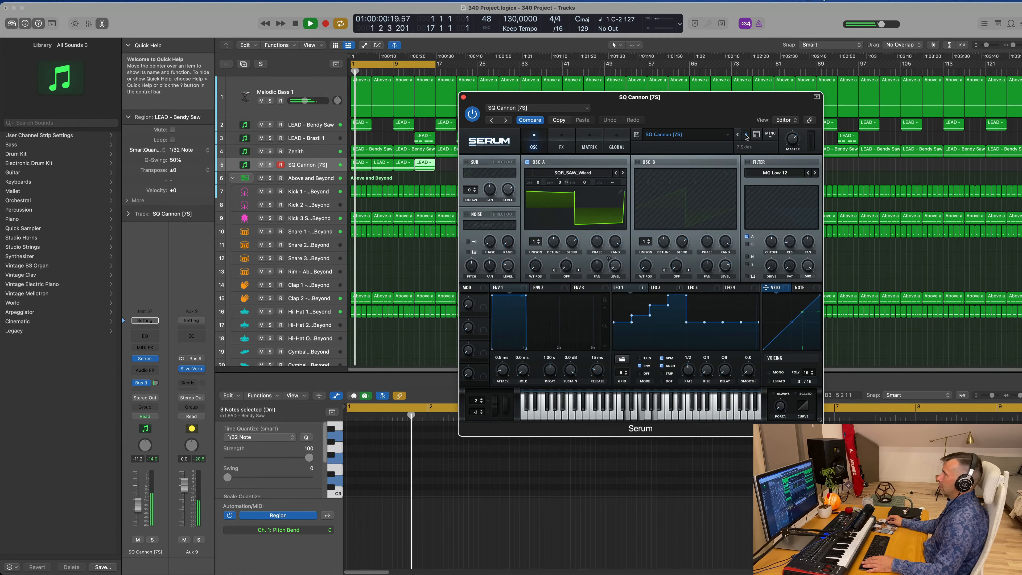
click(745, 135)
- Load the SQ Worker [GS] preset from near the end of Serum's Seq category
click(685, 134)
mouse_move(716, 209)
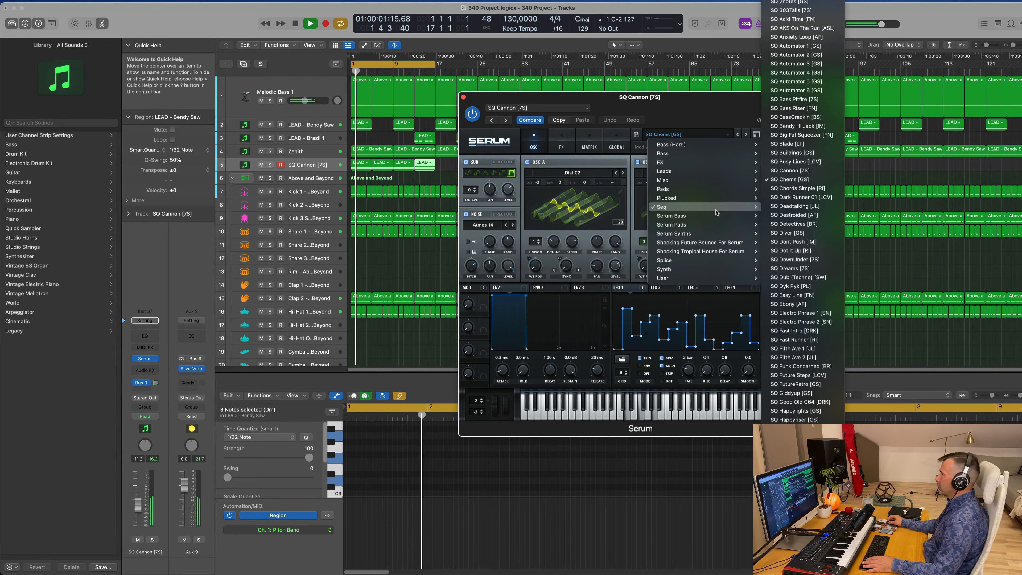
scroll(792, 221, down, 5)
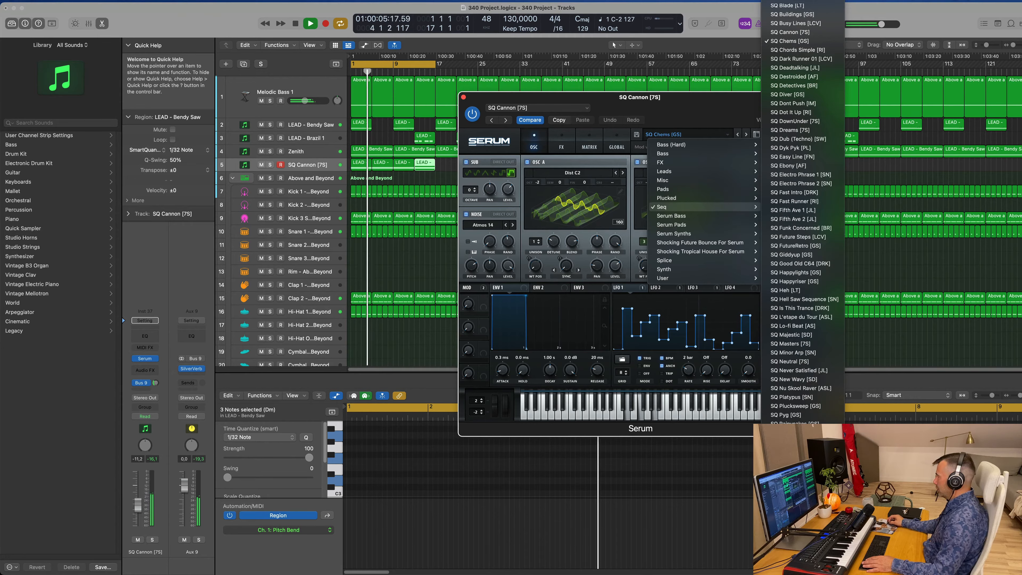
click(786, 289)
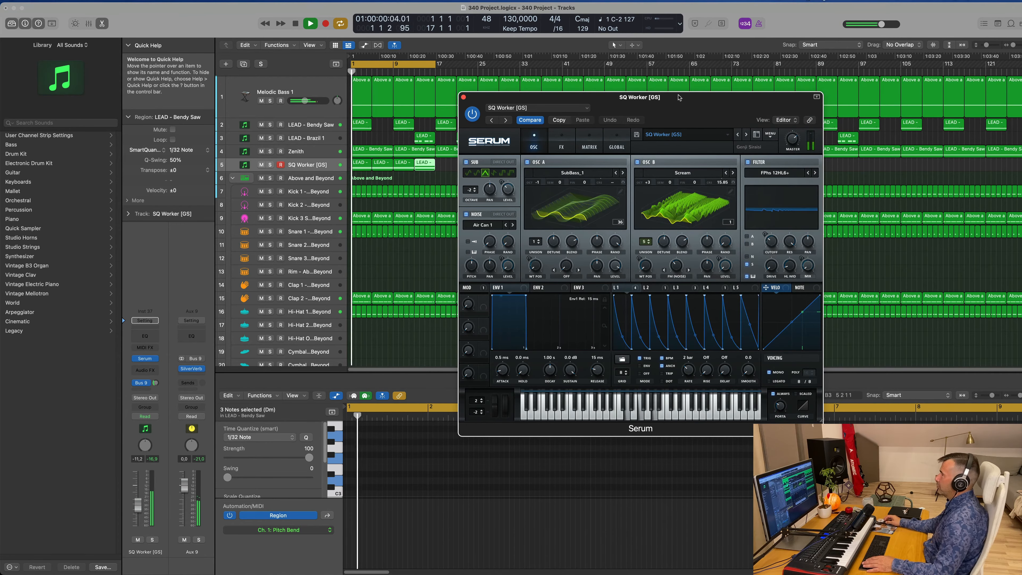
- Step backwards through the Seq presets to audition SQ Wavetabledancer [FN] and SQ Transepoert [FP] from the loop start
click(738, 134)
key(Return)
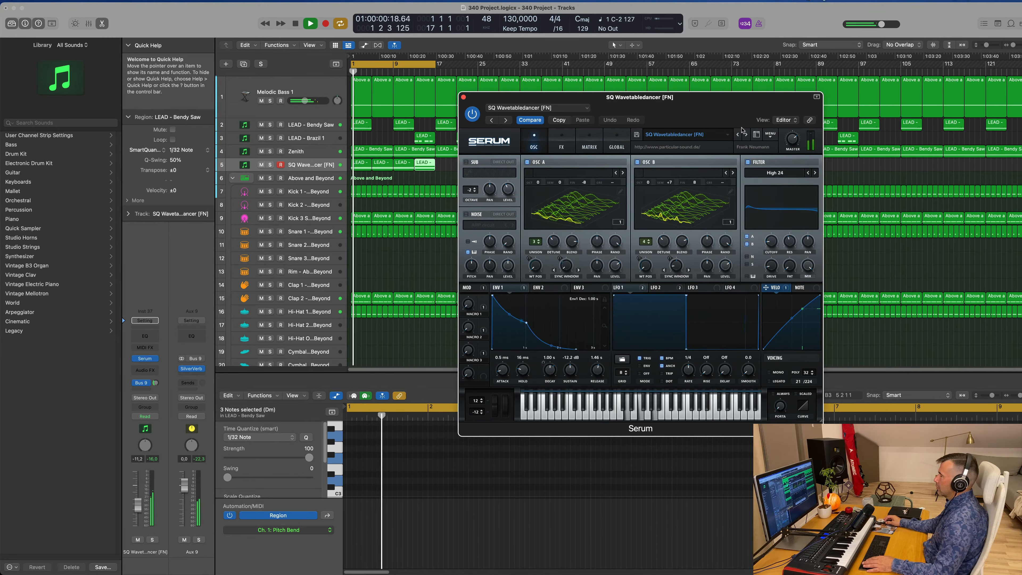
drag(718, 122, 633, 140)
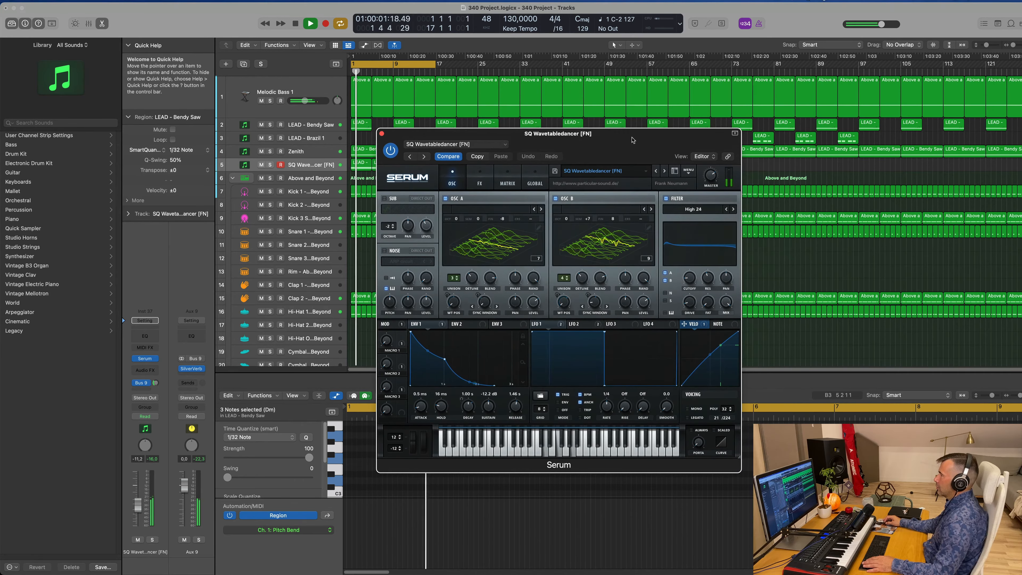
click(656, 171)
key(Return)
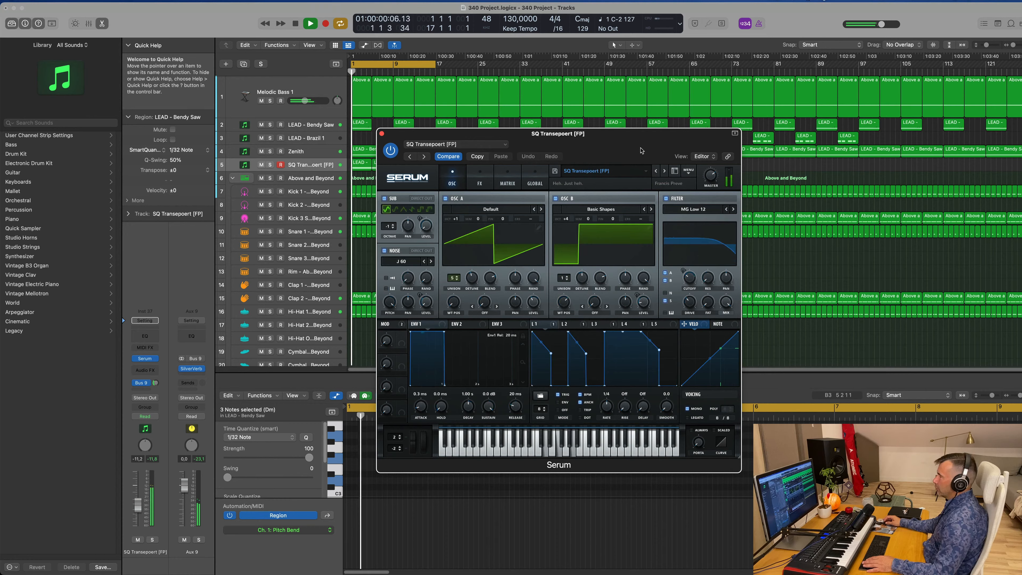
- Continue backwards through the Seq presets, auditioning SQ Tension Pulse [SN] through SQ SixEight [GS] over the loop
click(656, 172)
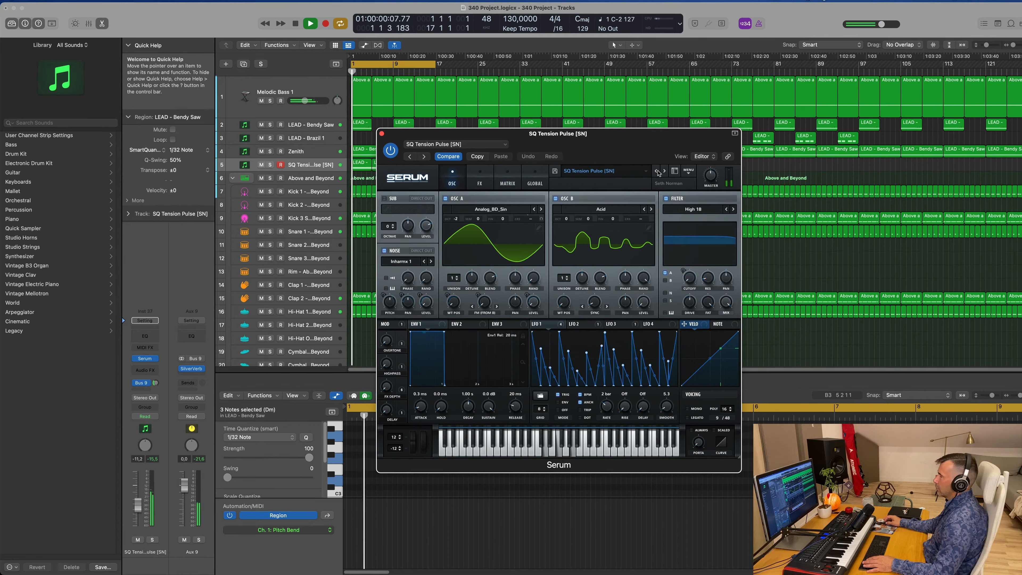
click(657, 172)
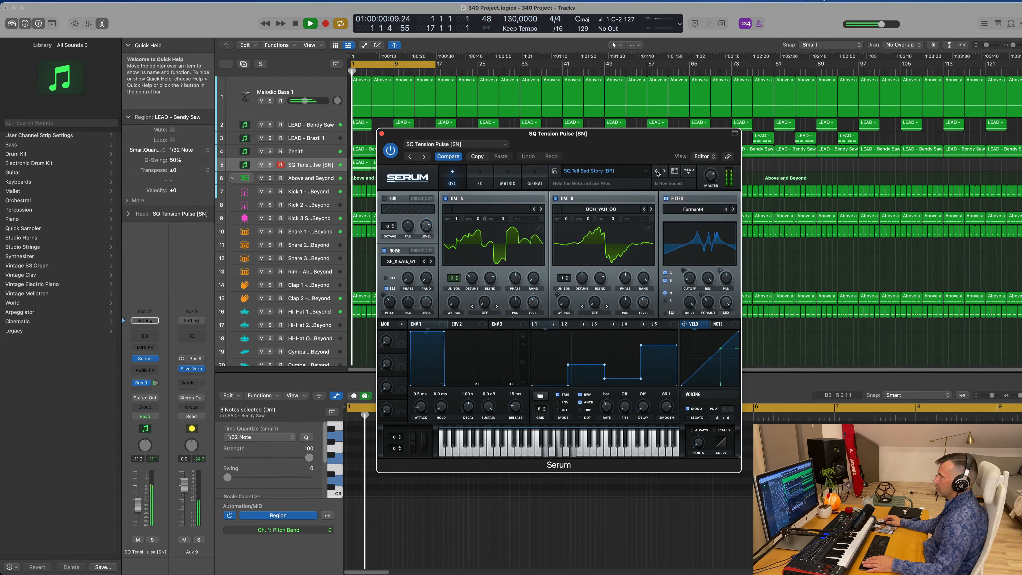
click(657, 172)
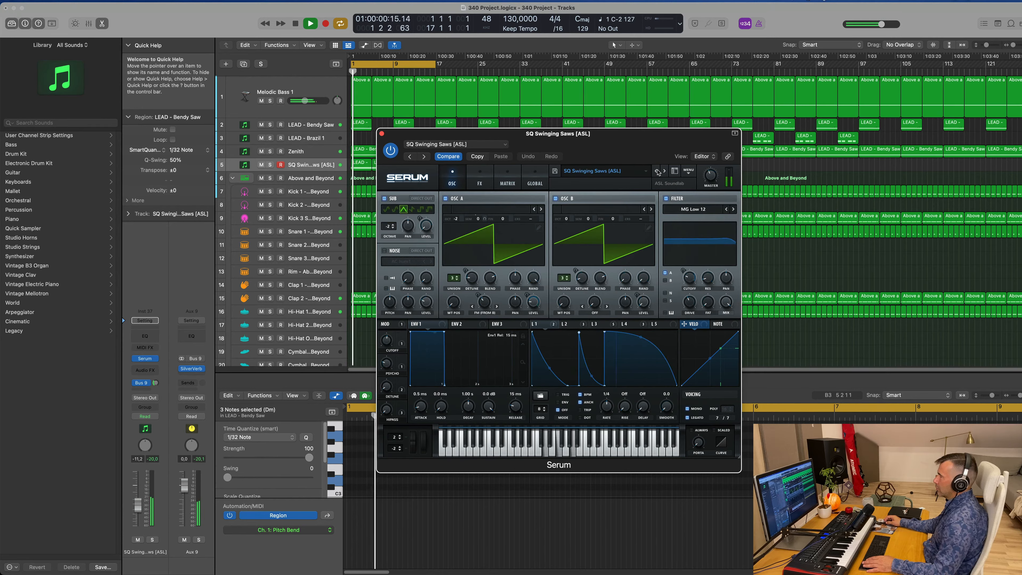
click(657, 172)
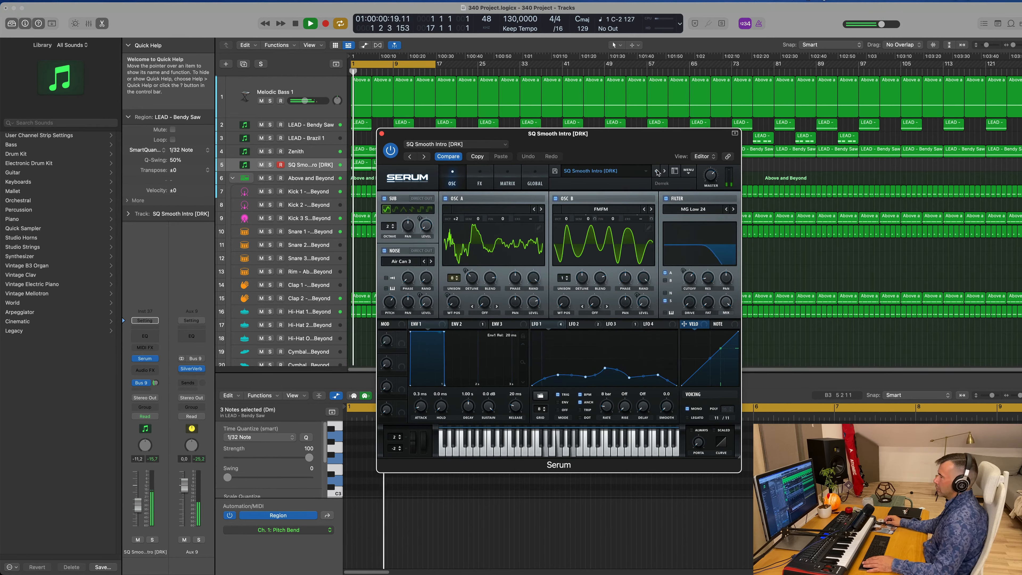
click(657, 171)
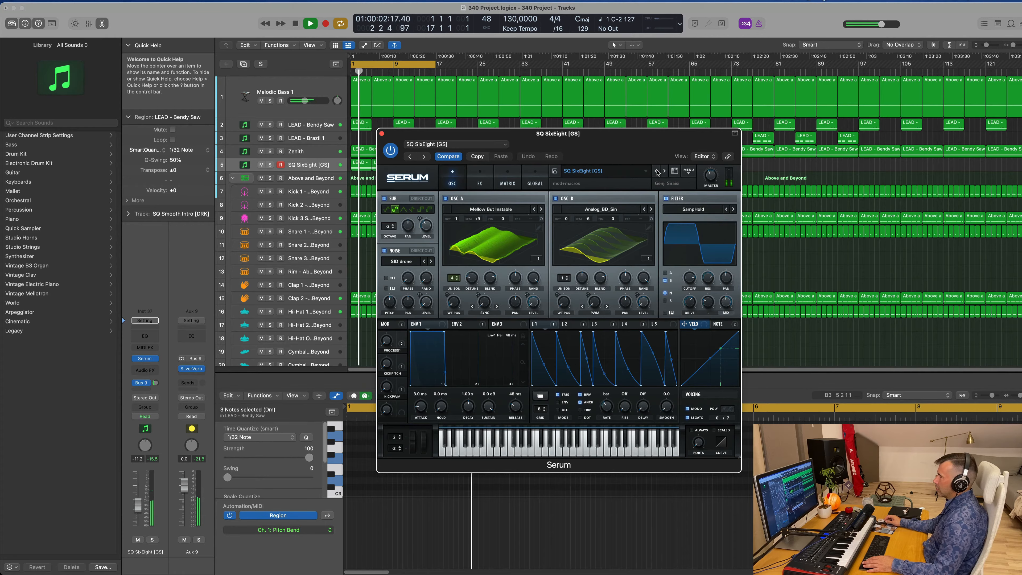
key(space)
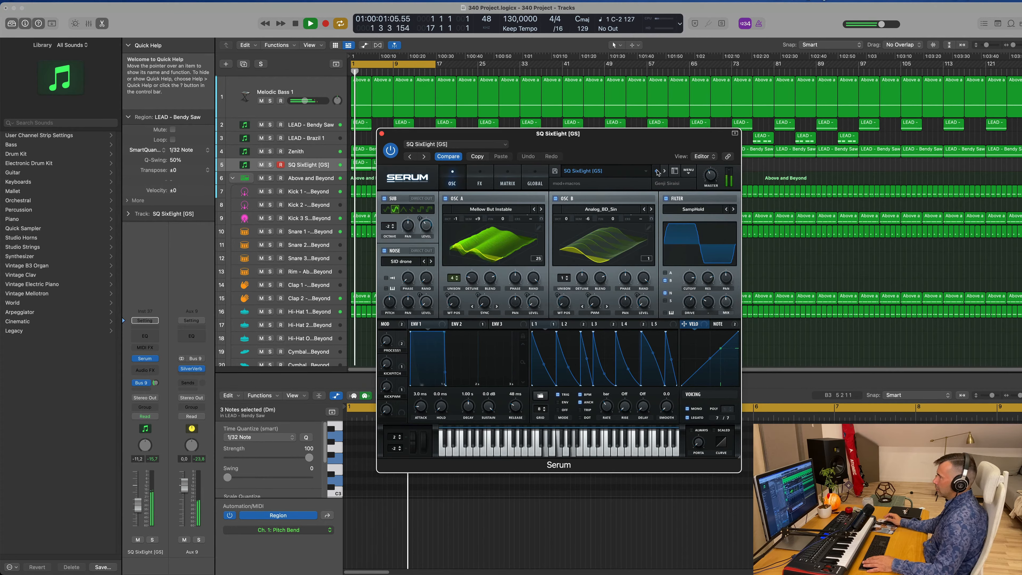
- Load the SQ Shakey [BR] preset and show its effects rack in Serum
click(657, 172)
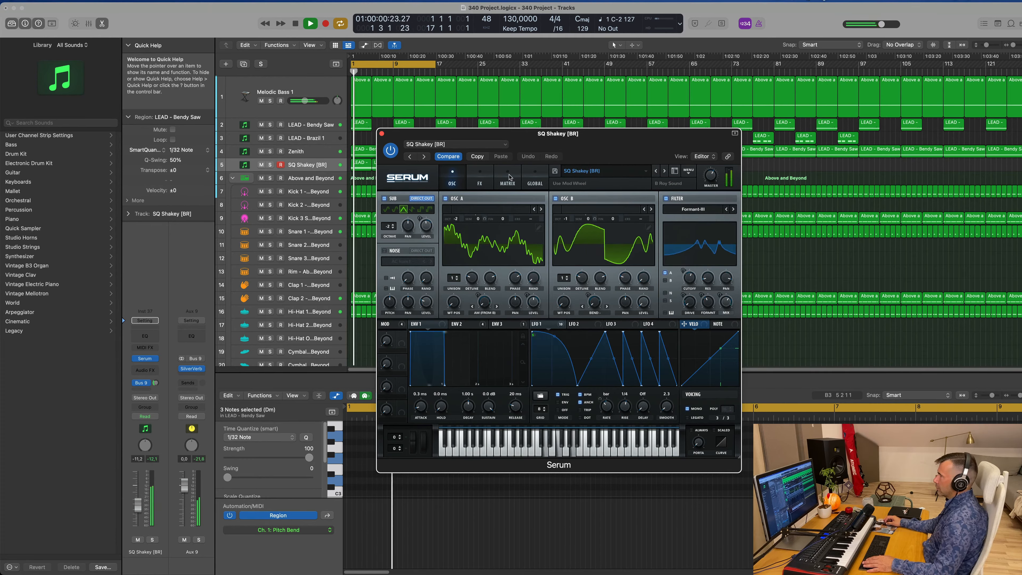
click(479, 181)
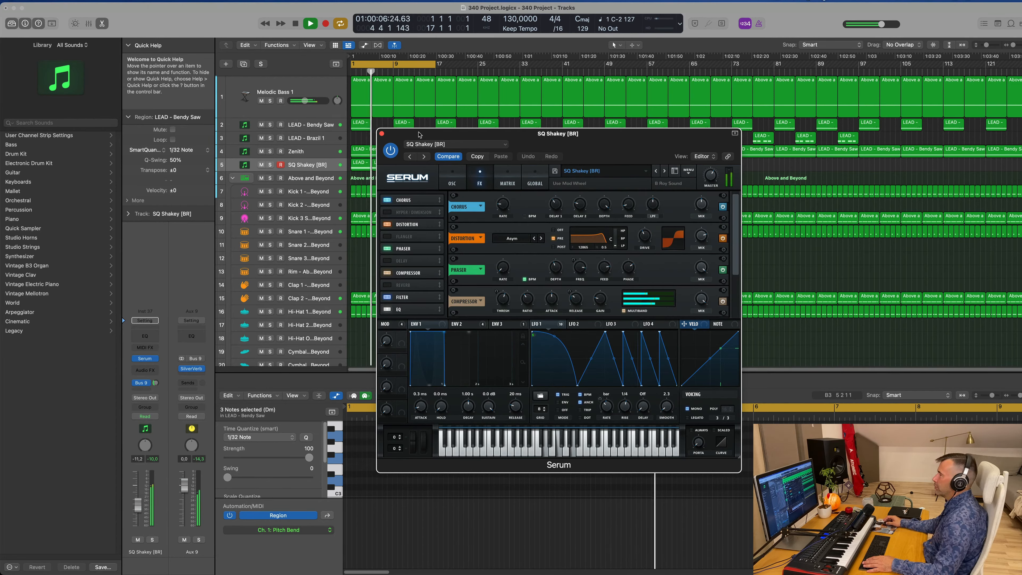
- Inspect the Global, Matrix and oscillator pages of the SQ Shakey [BR] patch in Serum
click(537, 177)
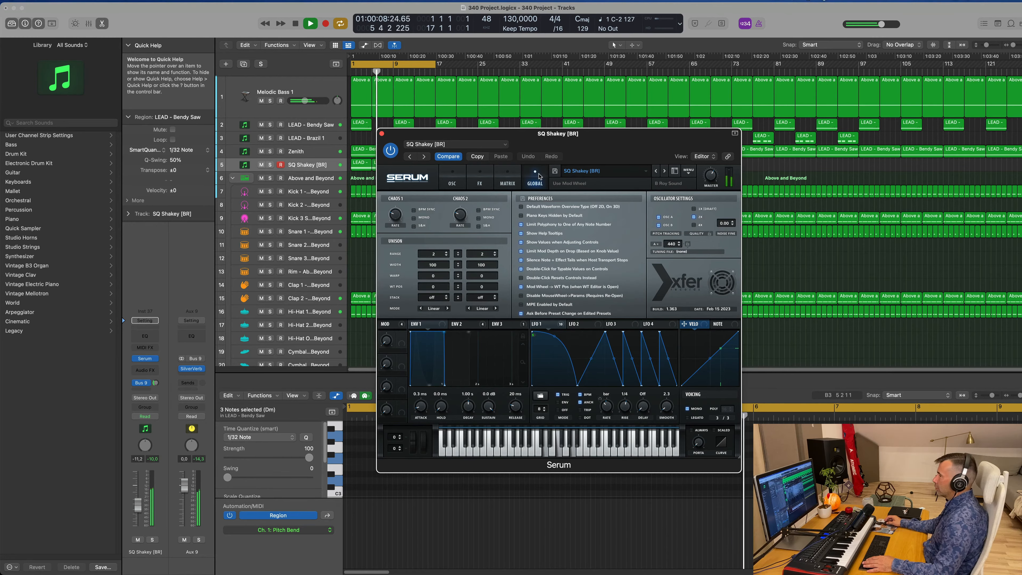
click(507, 177)
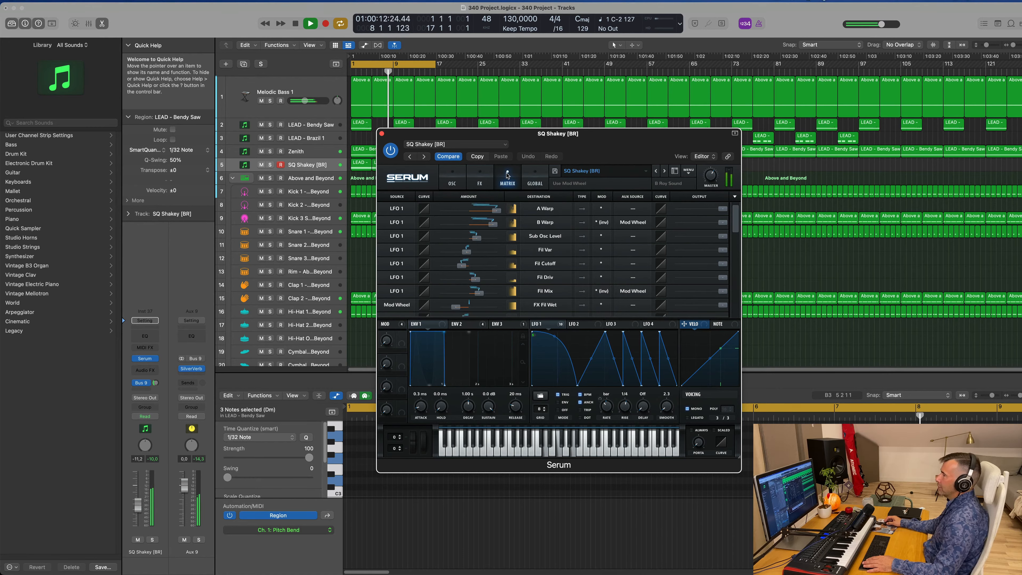
click(455, 178)
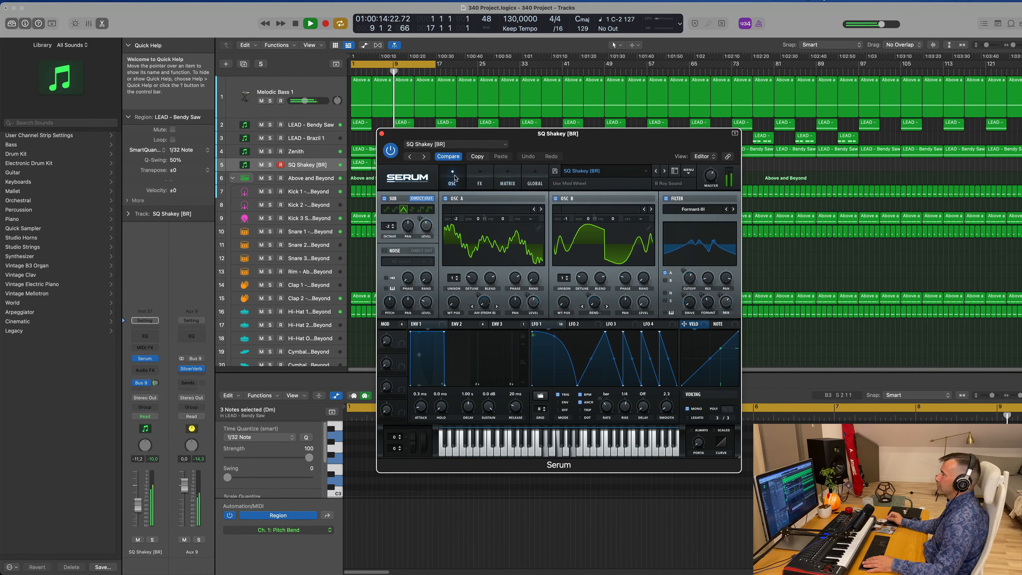
- Load the previous Seq preset, SQ Sawdust [GS], in Serum and restart playback from the beginning of the loop
drag(585, 146, 581, 128)
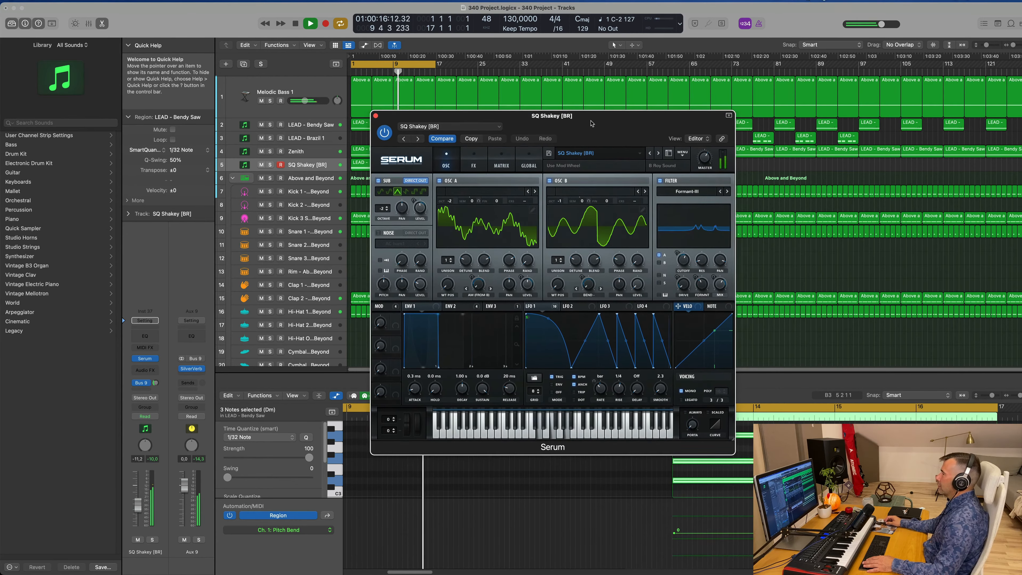
click(653, 155)
key(Return)
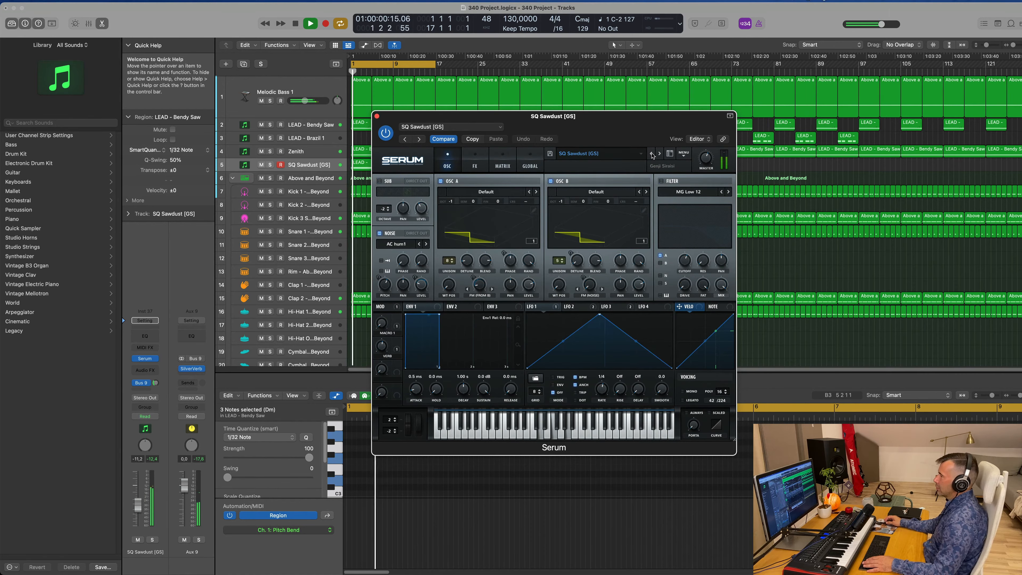
- Solo the SQ Sawdust [GS] track and examine the LFO 2 and LFO 3 curves in Serum
drag(605, 127, 645, 152)
click(152, 539)
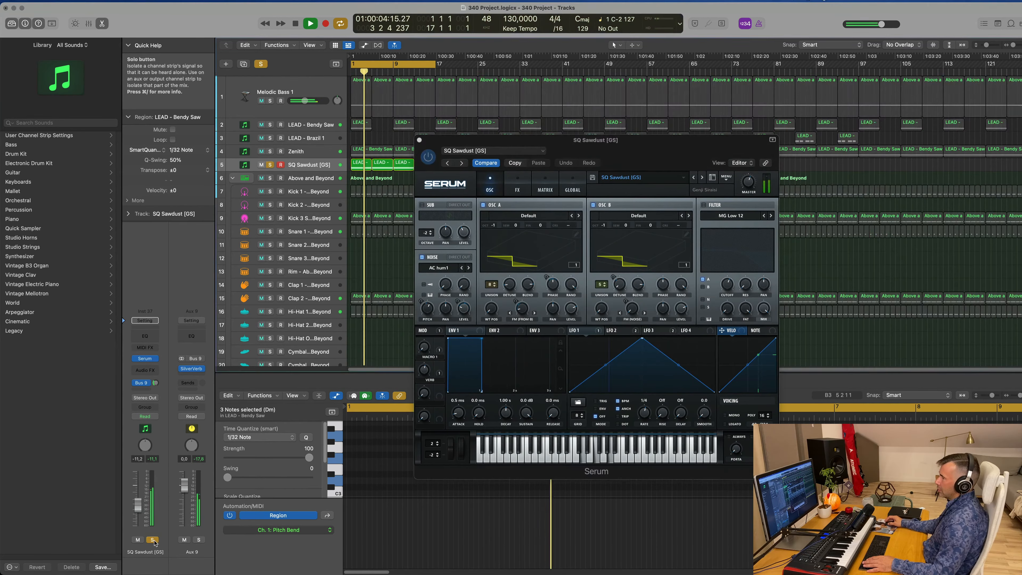
drag(656, 145, 640, 185)
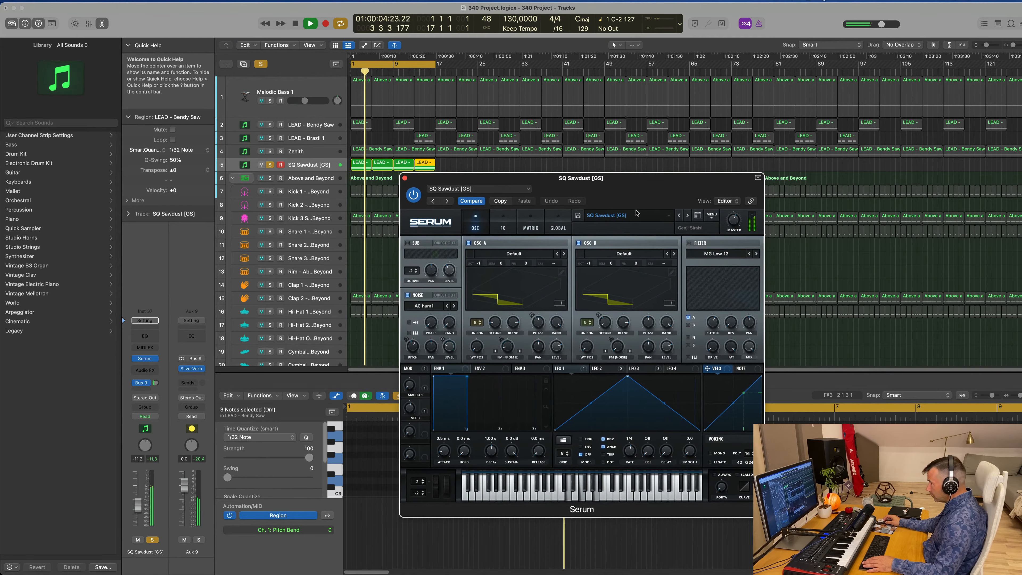
click(603, 368)
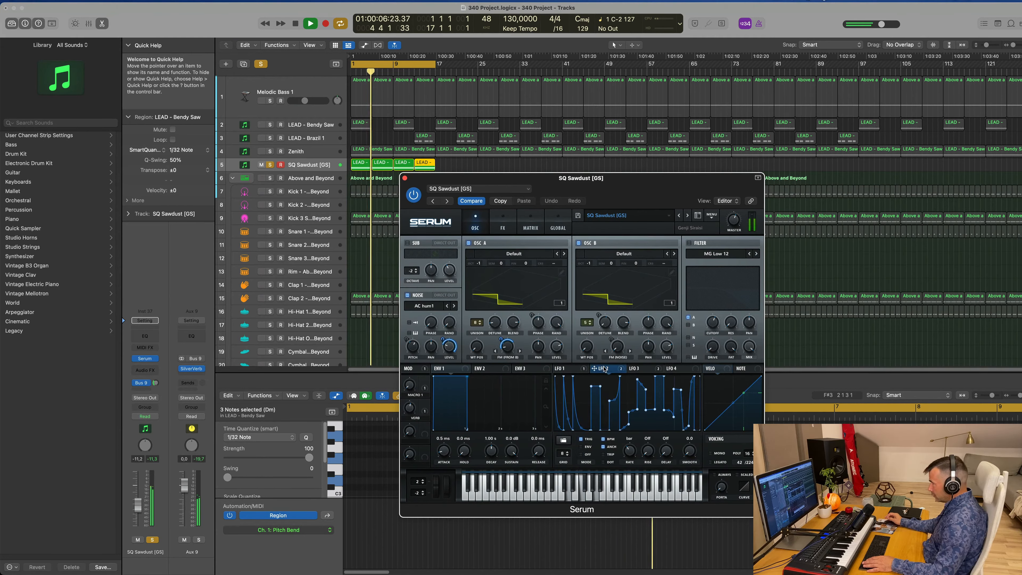
click(635, 369)
click(592, 368)
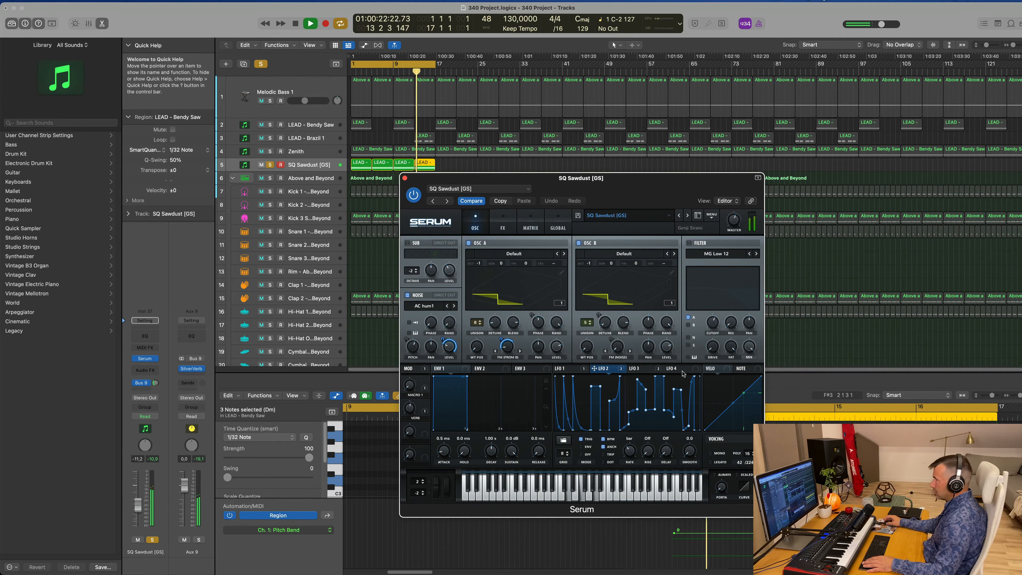
- Stop playback, turn off solo on the SQ Sawdust [GS] track and play the full mix from the loop start
drag(632, 176, 779, 127)
key(space)
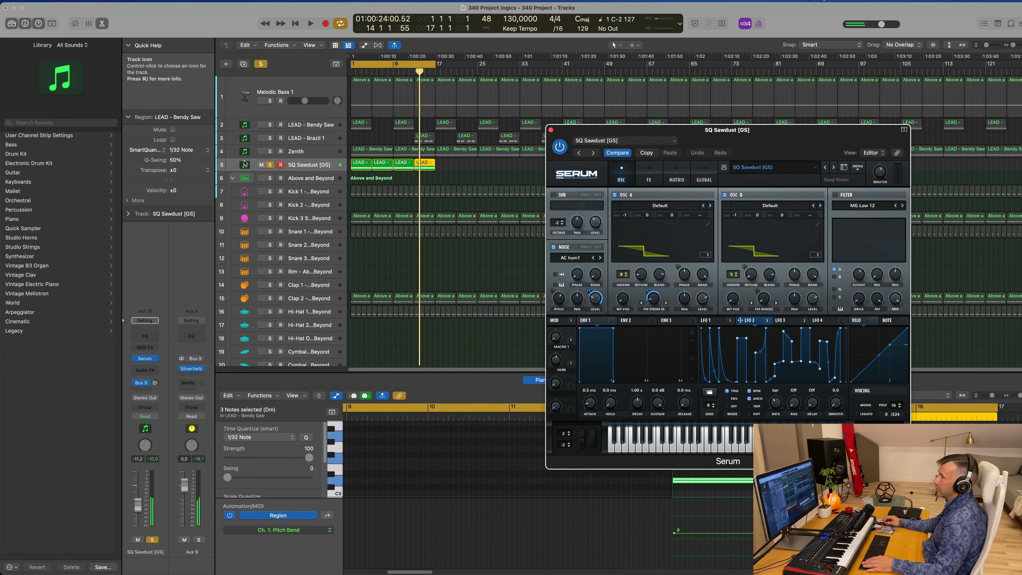
click(270, 165)
key(space)
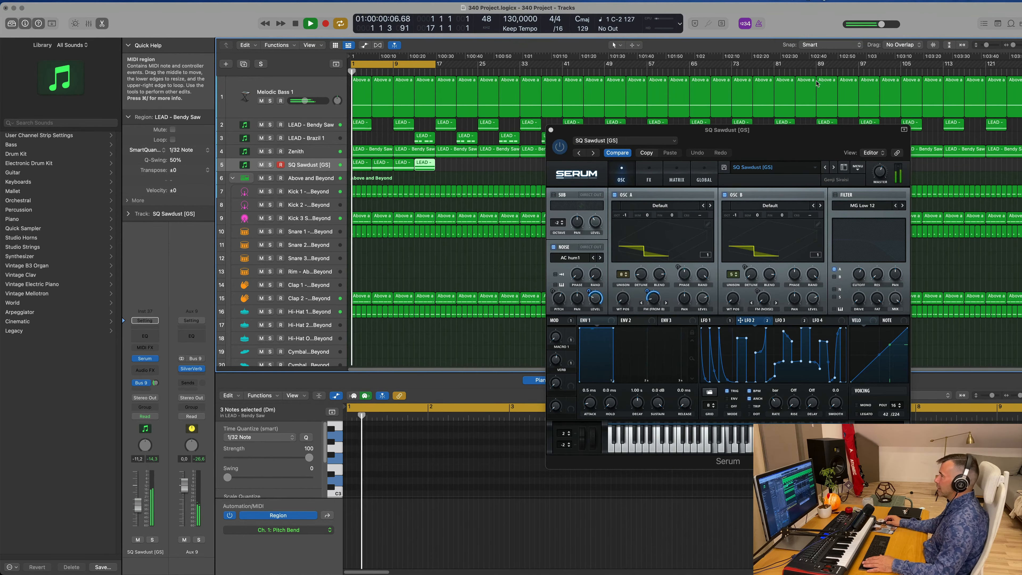
drag(775, 135, 718, 171)
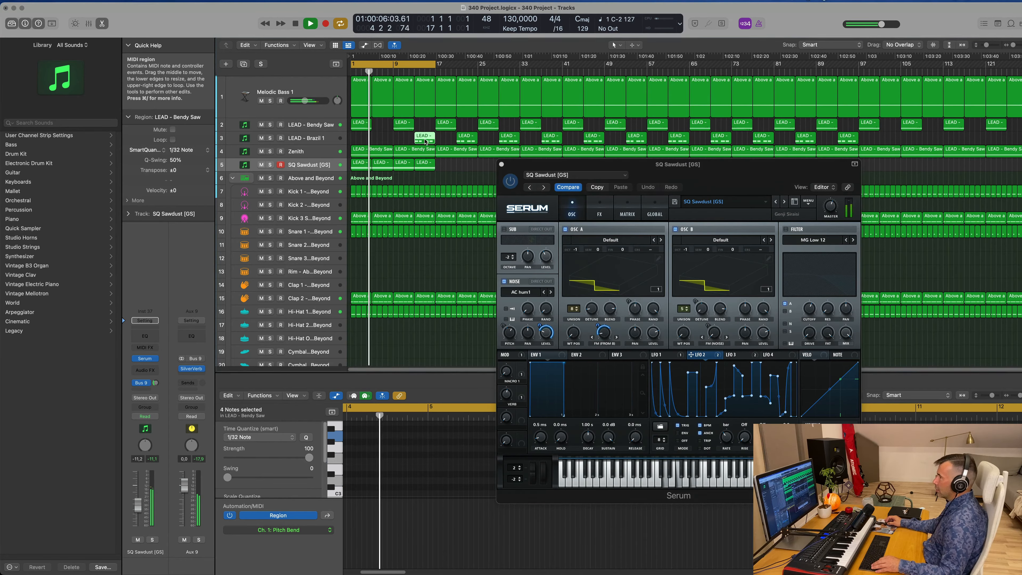
- Copy the LEAD - Brazil 1 region from bar 13 to bar 5 and close the Serum window
alt+drag(425, 142, 380, 142)
drag(714, 171, 720, 149)
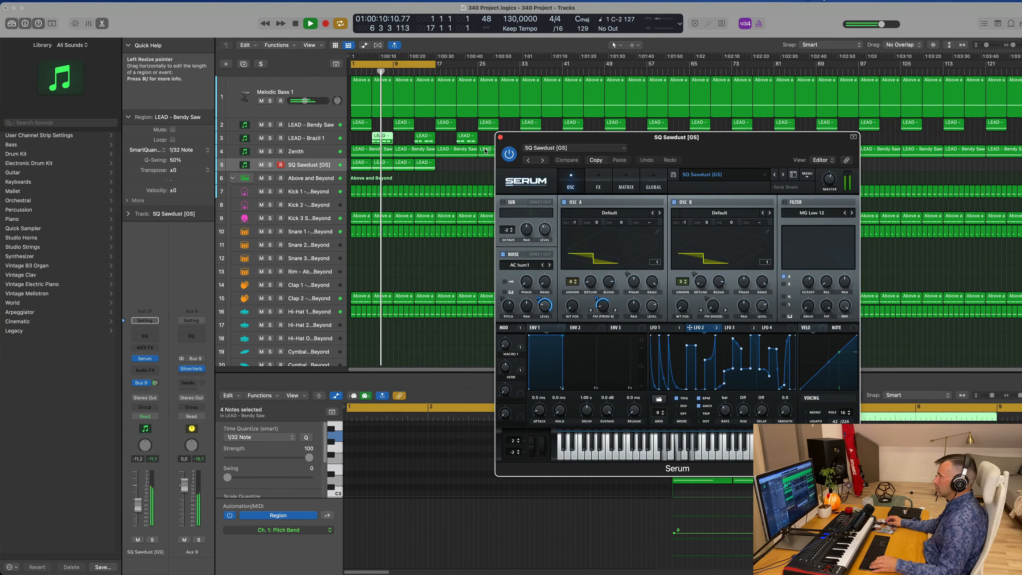
click(501, 136)
- Select the LEAD - Brazil 1 track and briefly solo the SQ Sawdust [GS] track to check its sound
click(340, 141)
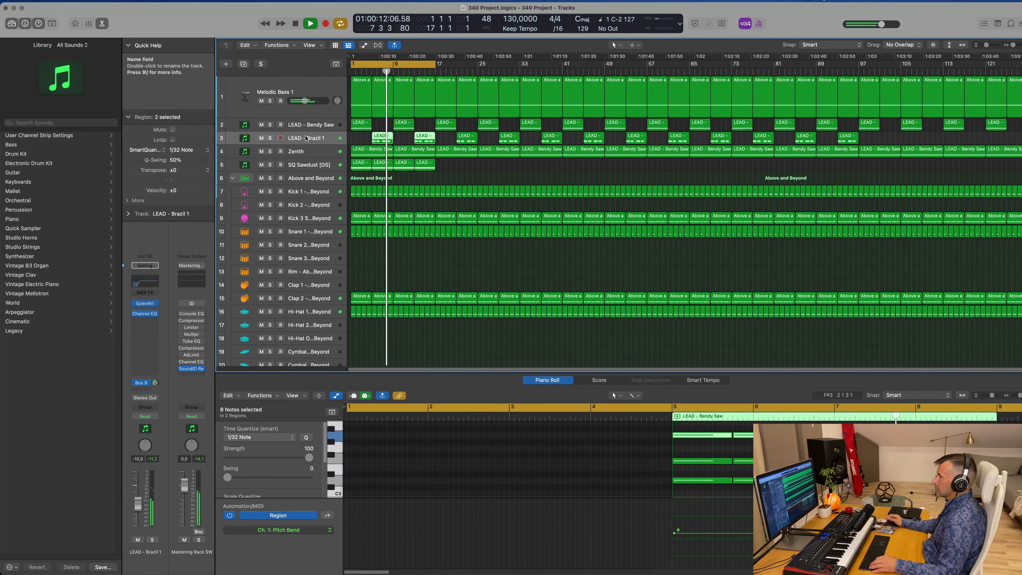
click(270, 165)
click(271, 165)
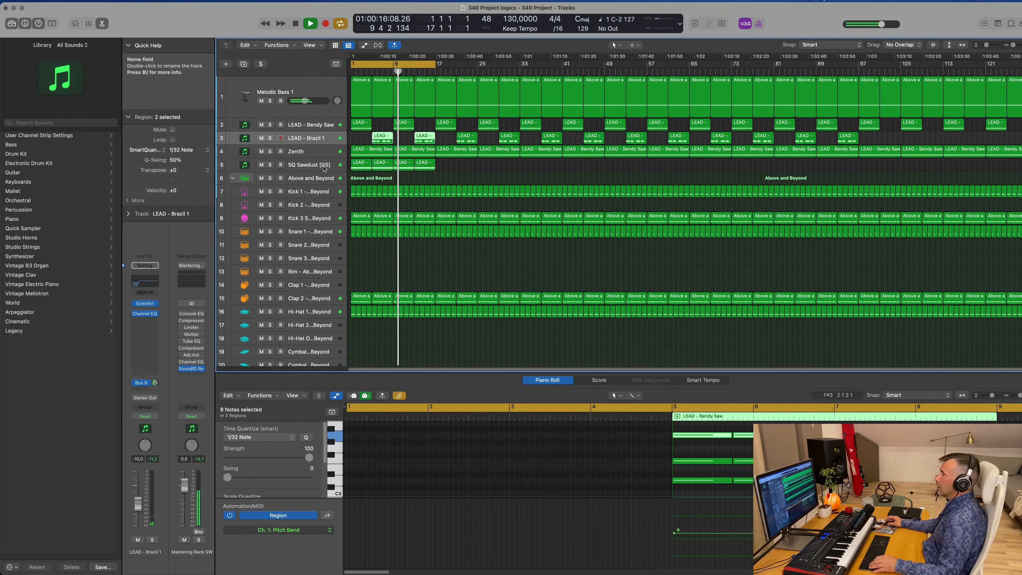
- Show the mixer and copy the Melodic Bass 1 compressor onto the SQ Sawdust [GS] channel strip
click(334, 166)
key(e)
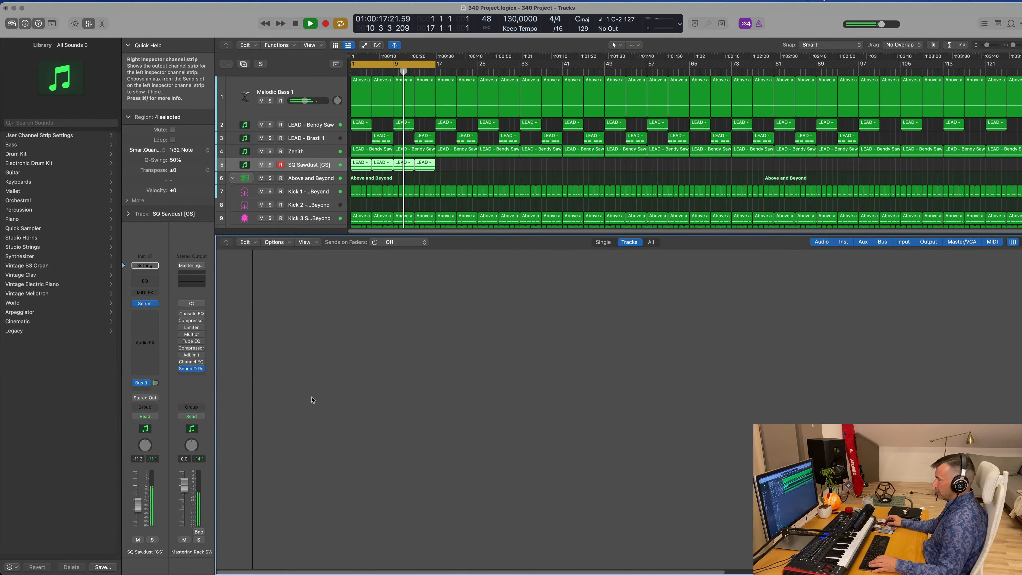
key(x)
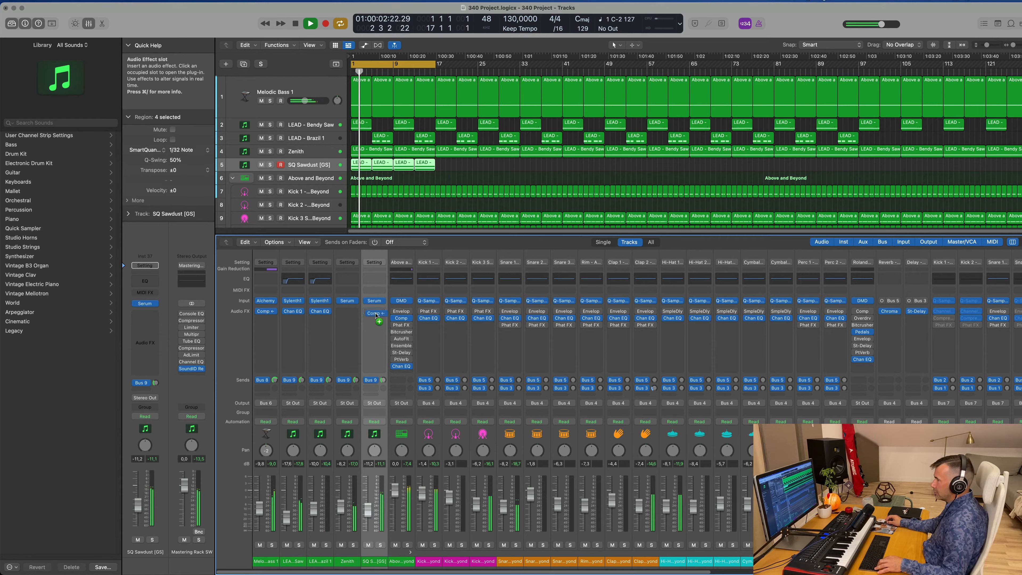
drag(375, 315, 376, 313)
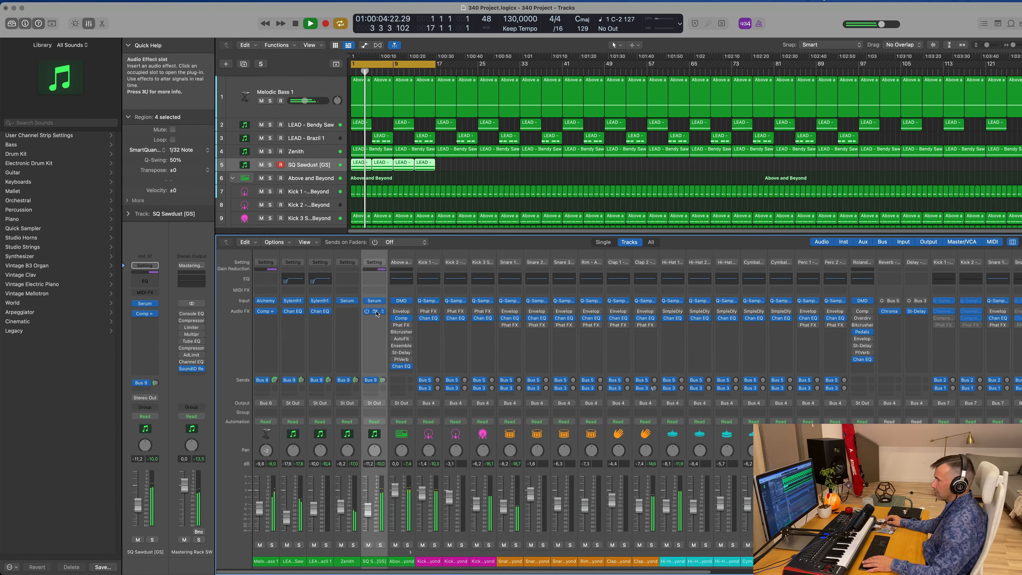
- Check the copied compressor's settings and lower the SQ Sawdust [GS] track volume to -15.2 dB
click(377, 313)
drag(325, 109, 270, 196)
click(270, 196)
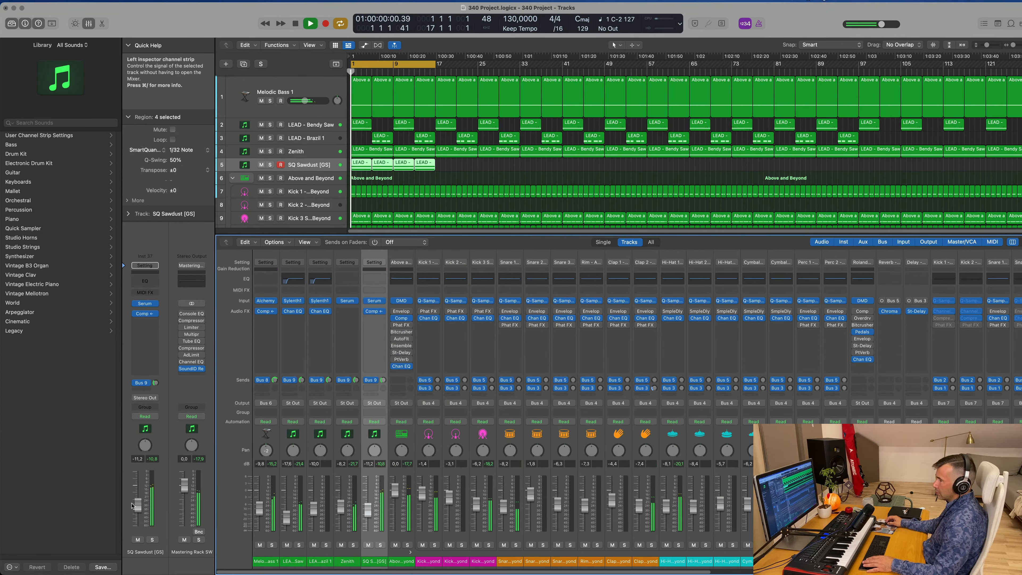
click(145, 314)
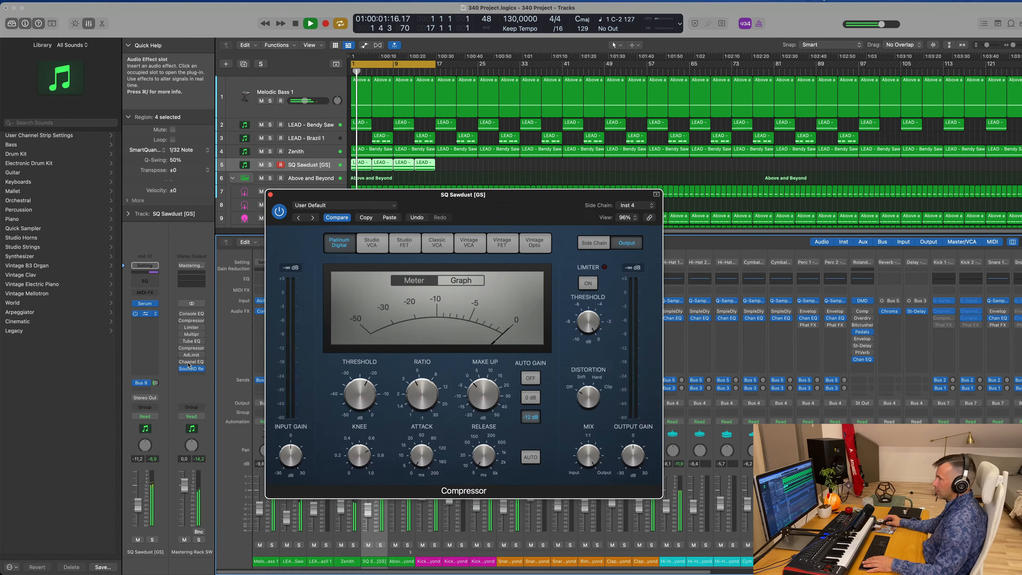
click(138, 510)
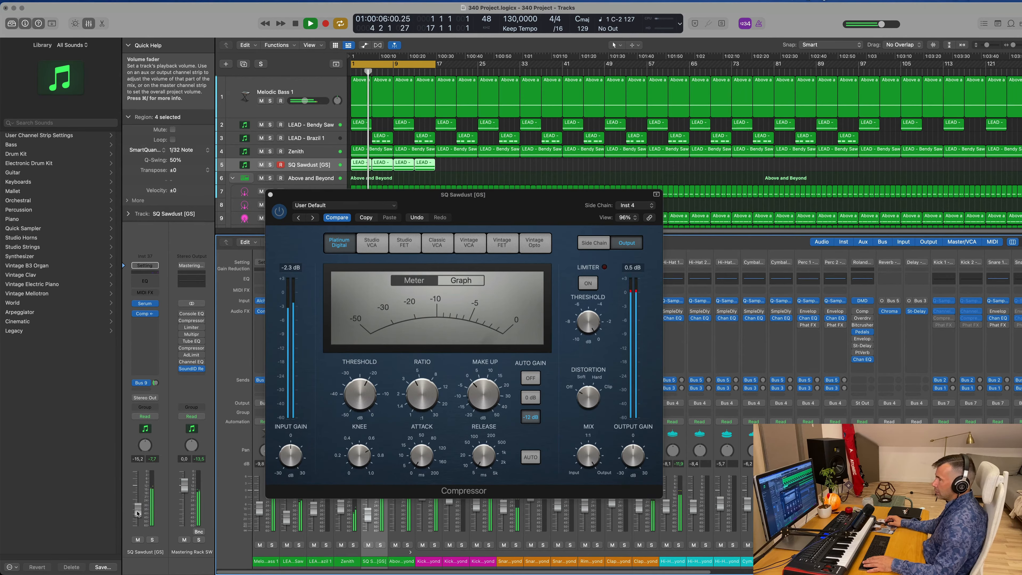
- Add a Channel EQ to SQ Sawdust [GS] and enable its low cut at 151 Hz, 12 dB/Oct, with a Q of 0.98
key(Return)
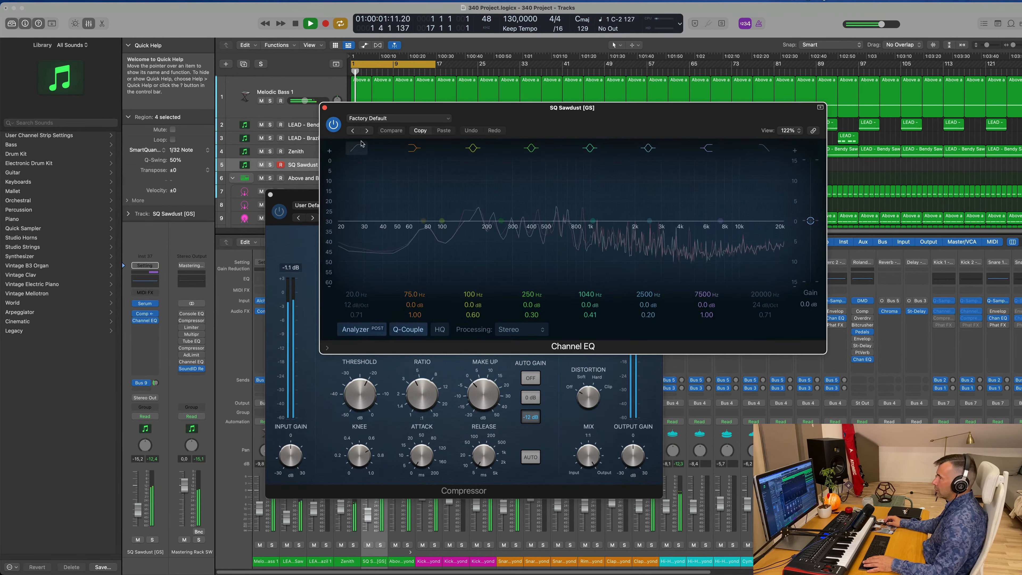
click(359, 148)
drag(363, 208, 488, 184)
drag(455, 239, 468, 221)
- Enable the EQ's high cut, sweep it to end at 20000 Hz, and close the EQ and compressor windows
click(763, 149)
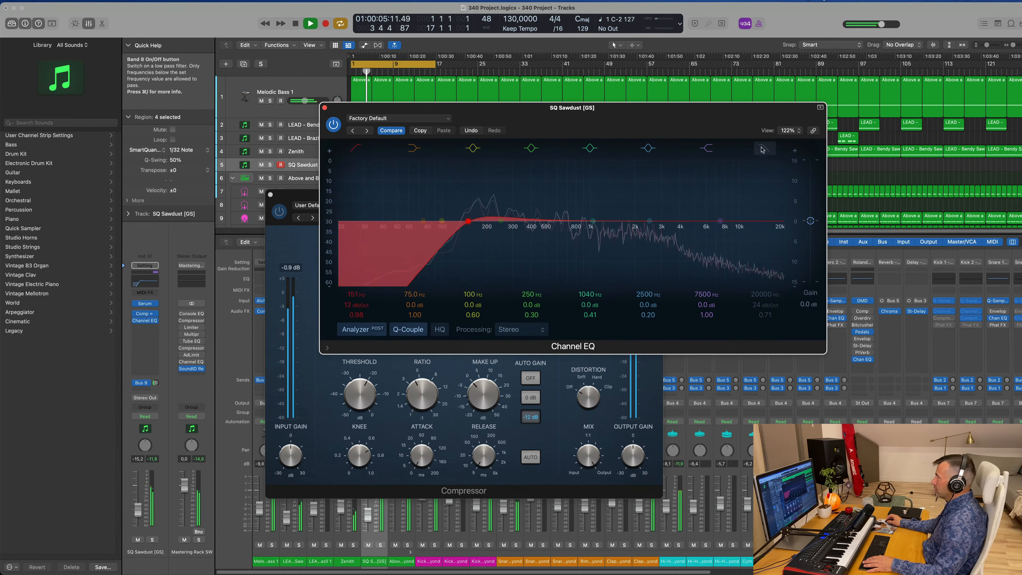
drag(780, 222, 630, 229)
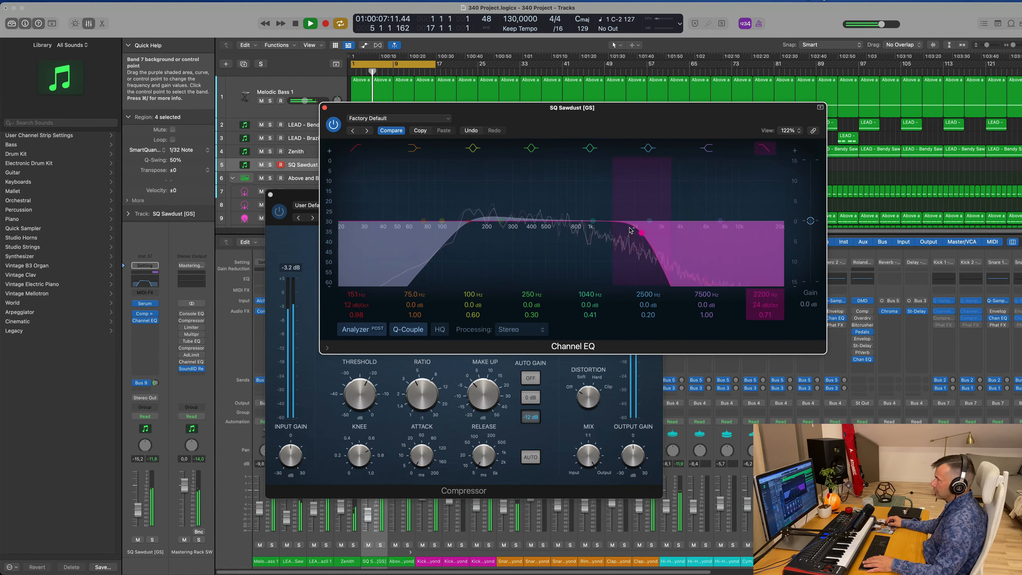
drag(703, 225, 665, 225)
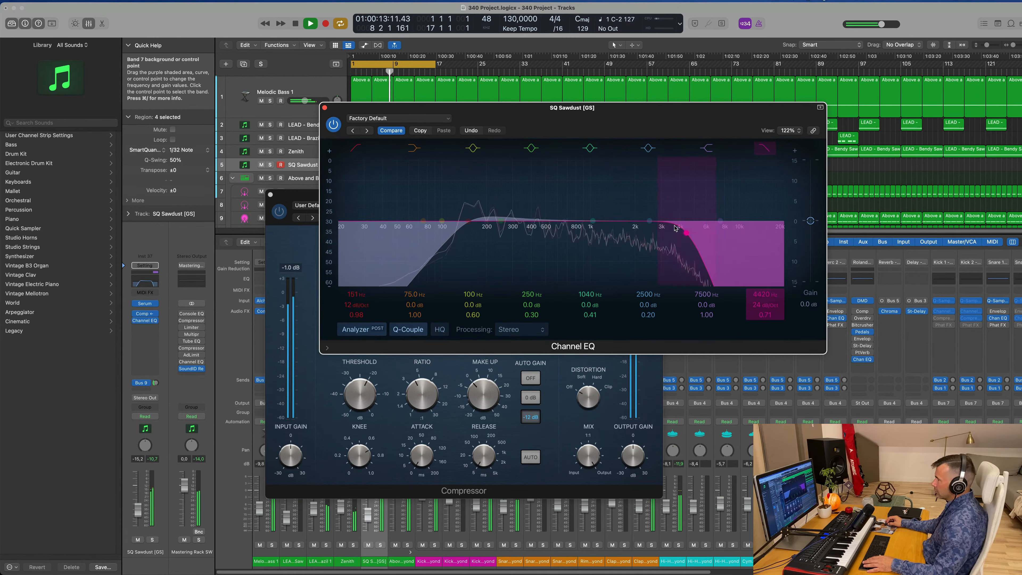
drag(675, 228, 783, 229)
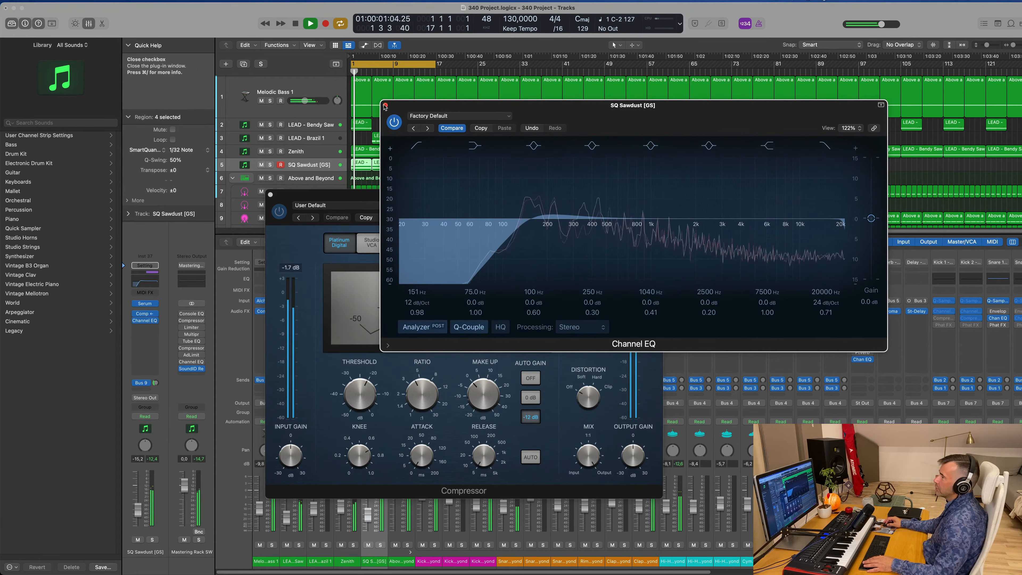
click(385, 106)
drag(322, 195, 349, 183)
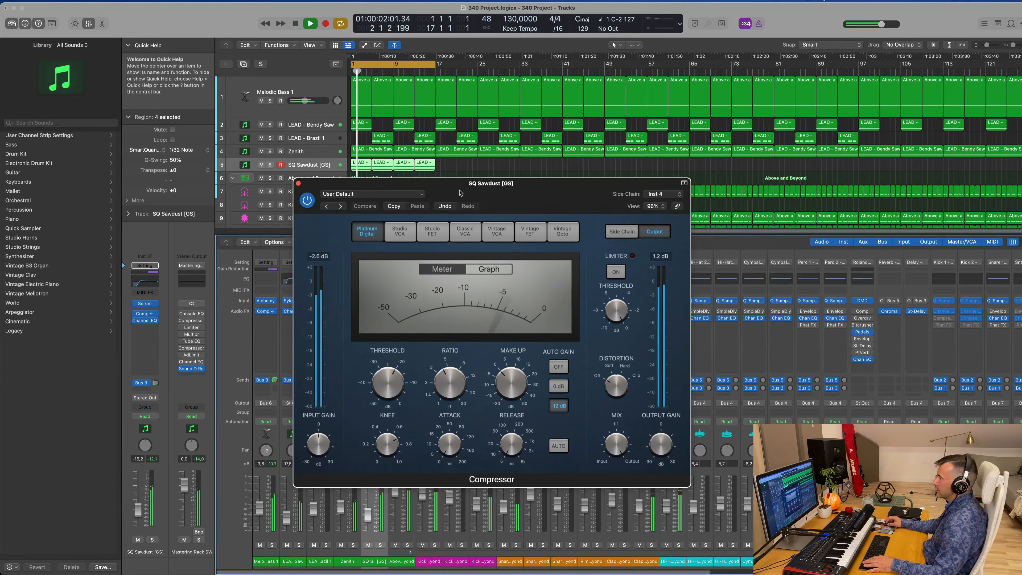
click(299, 184)
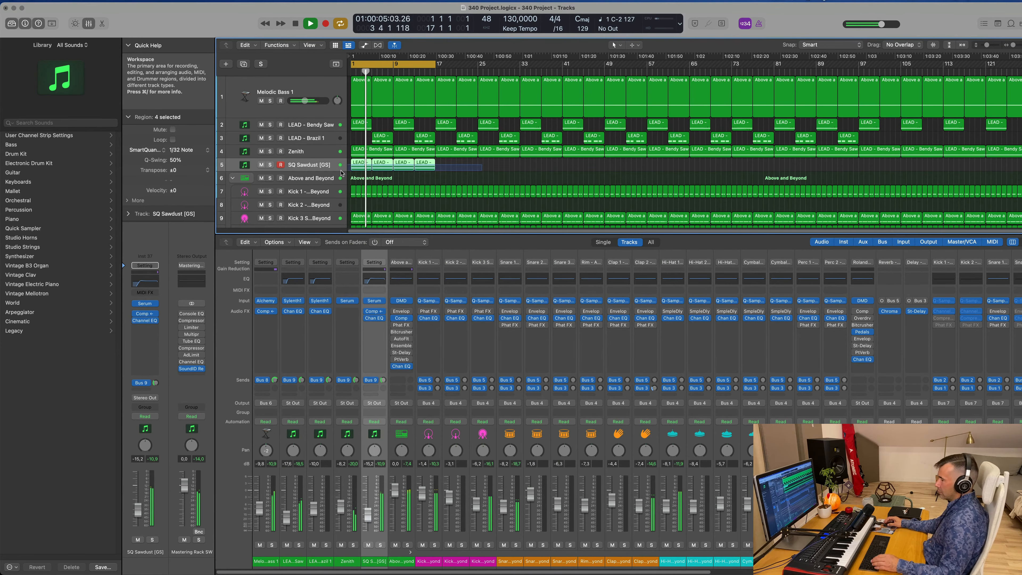
- Repeat the four SQ Sawdust [GS] regions four times to fill the track up to bar 81
key(super+r)
key(super+r)
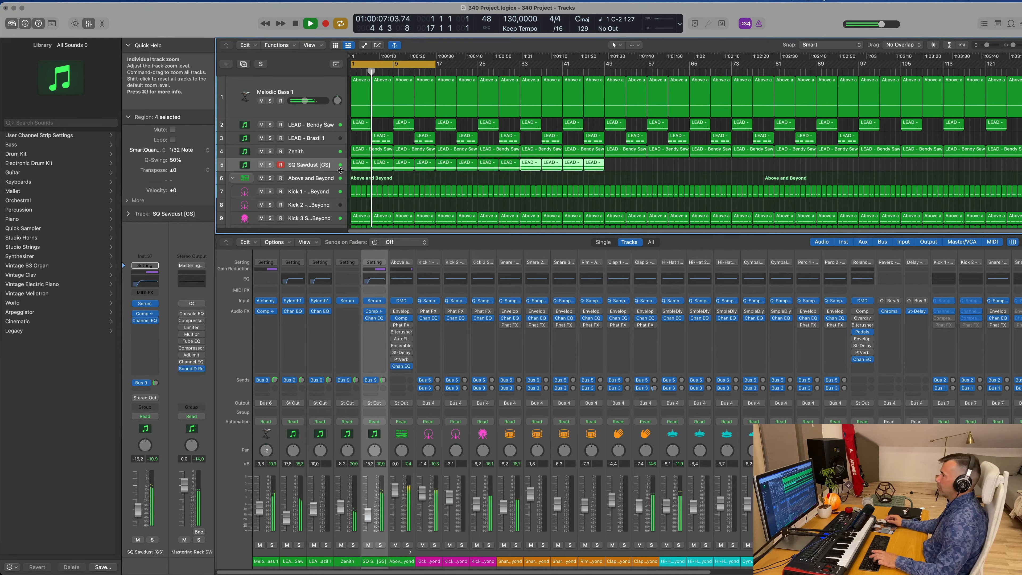
key(super+r)
key(super+r)
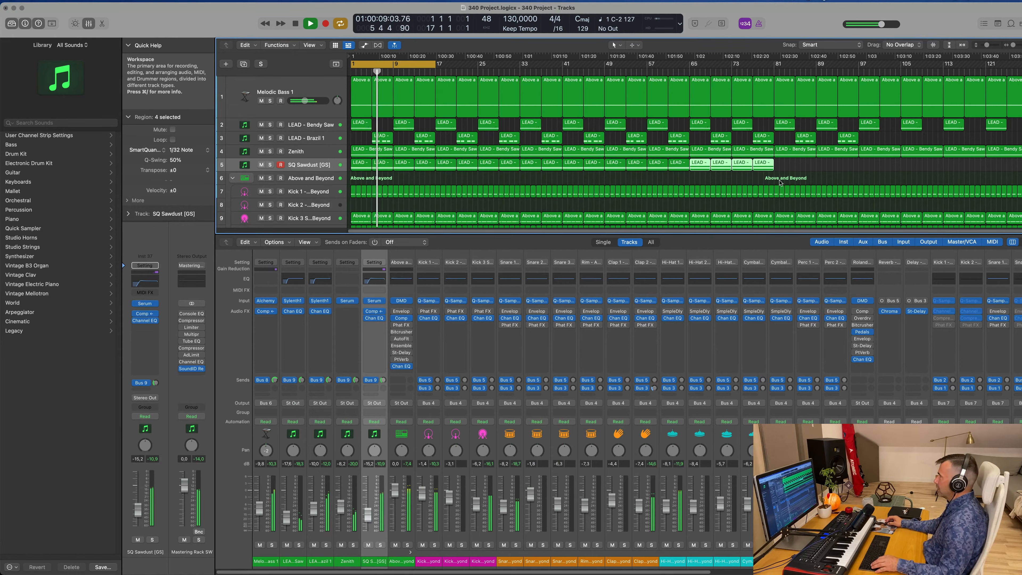
- Repeat the last nine SQ Sawdust [GS] regions once, and the final four once more, to extend the layer along the arrangement
drag(791, 167, 589, 172)
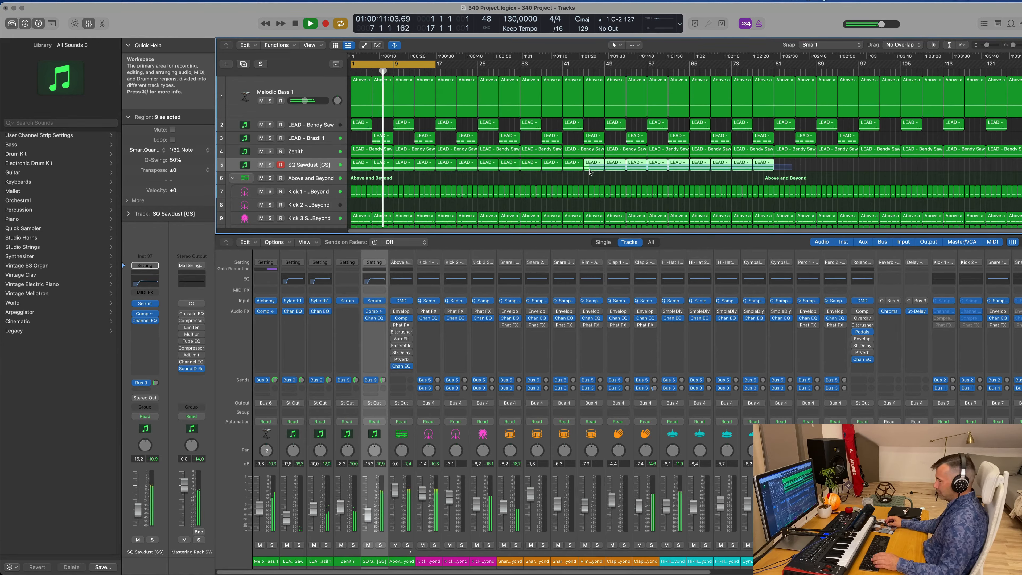
key(super+r)
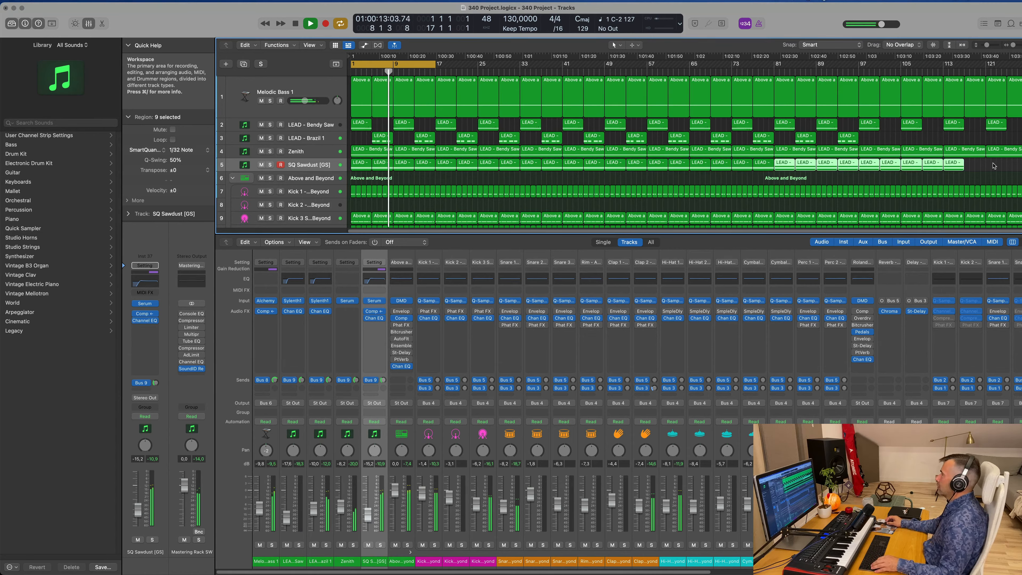
drag(994, 166, 882, 171)
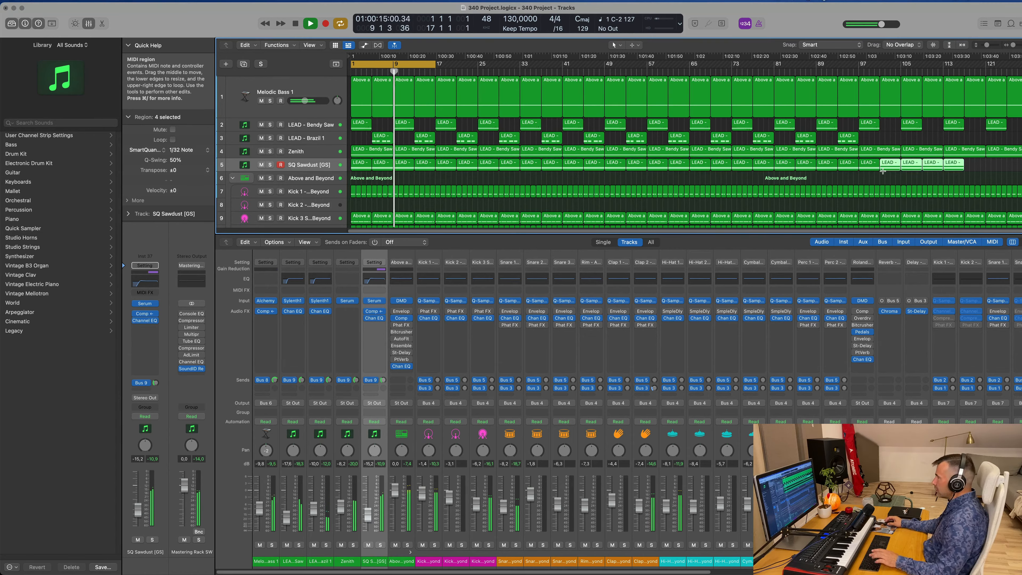
key(super+r)
scroll(572, 163, down, 2)
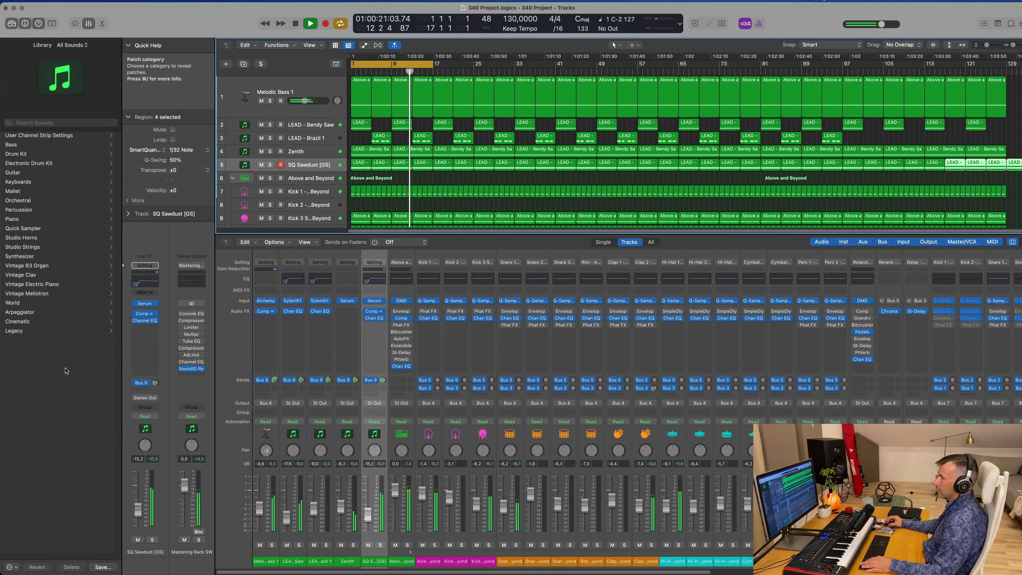
- Open Serum on SQ Sawdust [GS], enable its MG Low 12 filter for oscillators A and B, and raise the filter cutoff
click(146, 304)
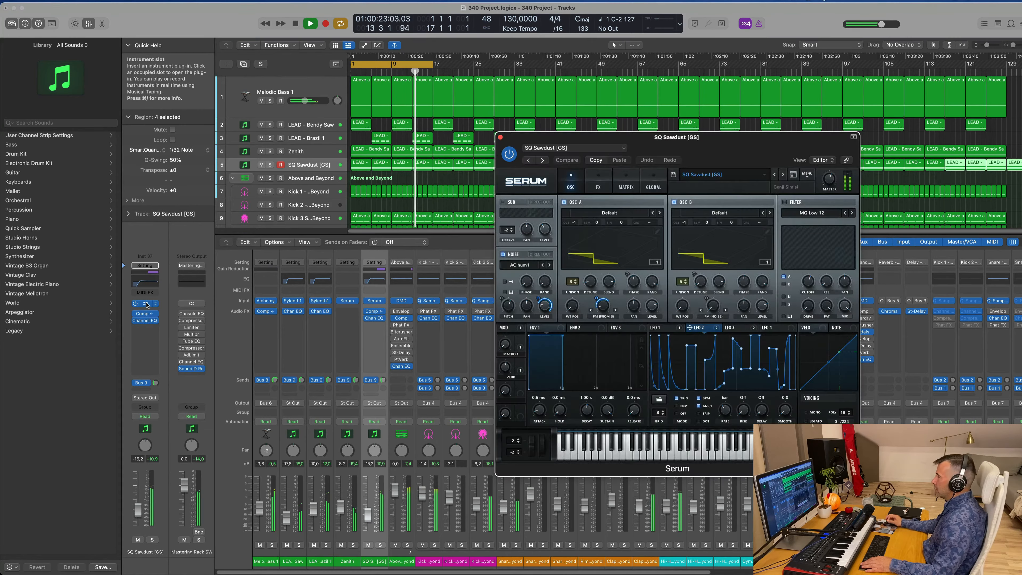
drag(736, 143, 517, 132)
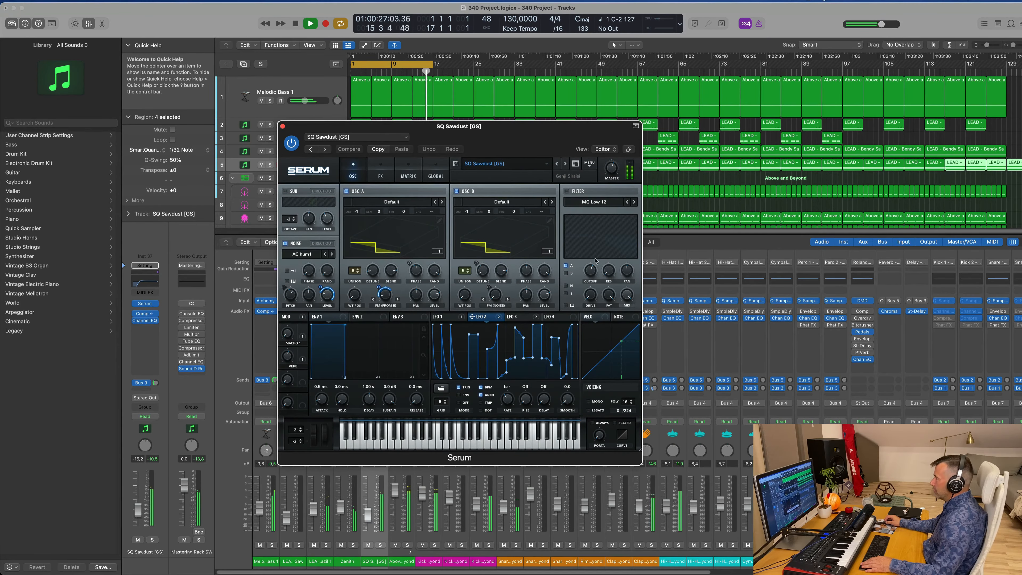
drag(592, 273, 591, 277)
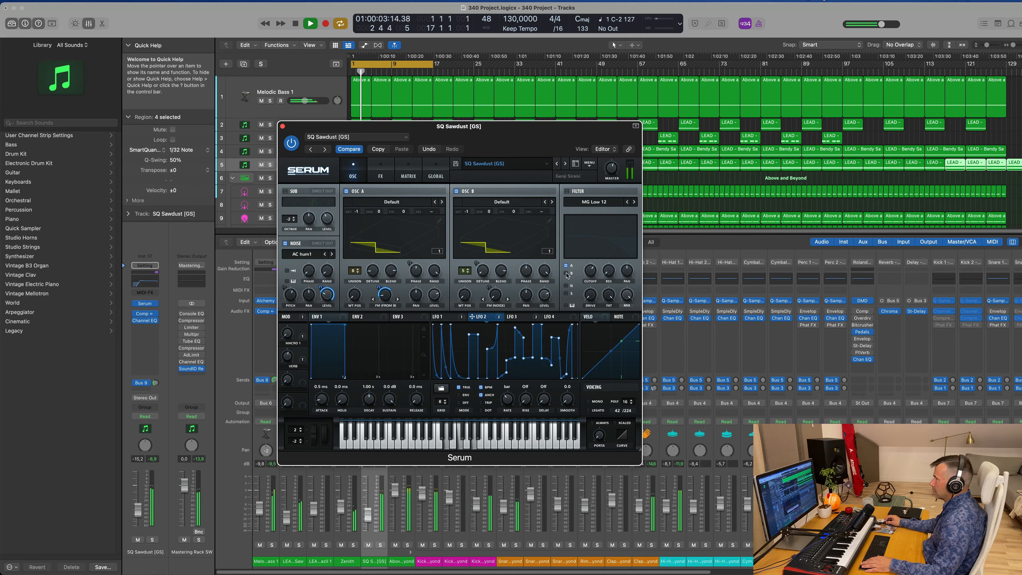
drag(595, 272, 595, 241)
click(567, 191)
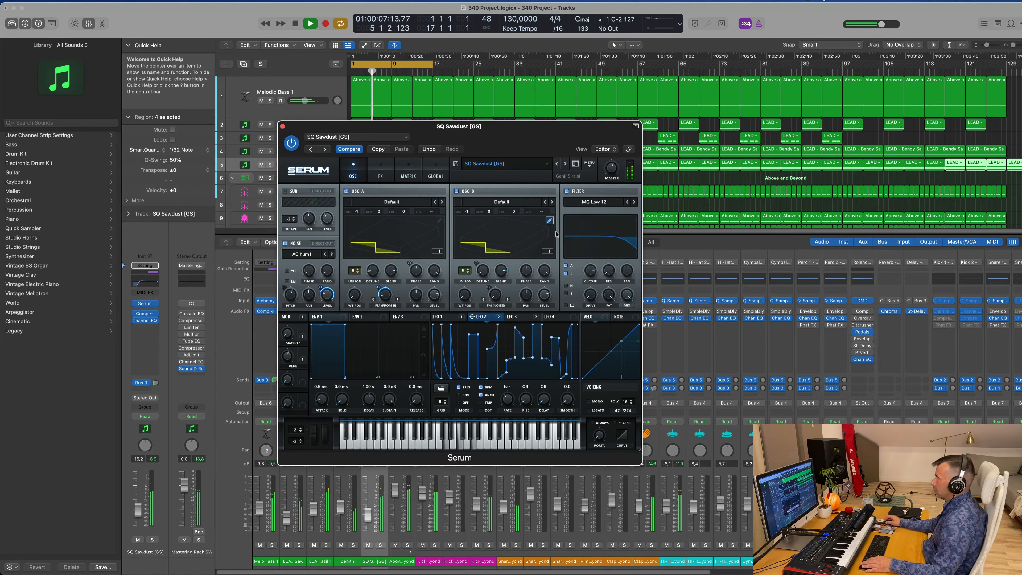
mouse_move(598, 273)
mouse_down()
mouse_move(570, 275)
mouse_move(599, 257)
mouse_up()
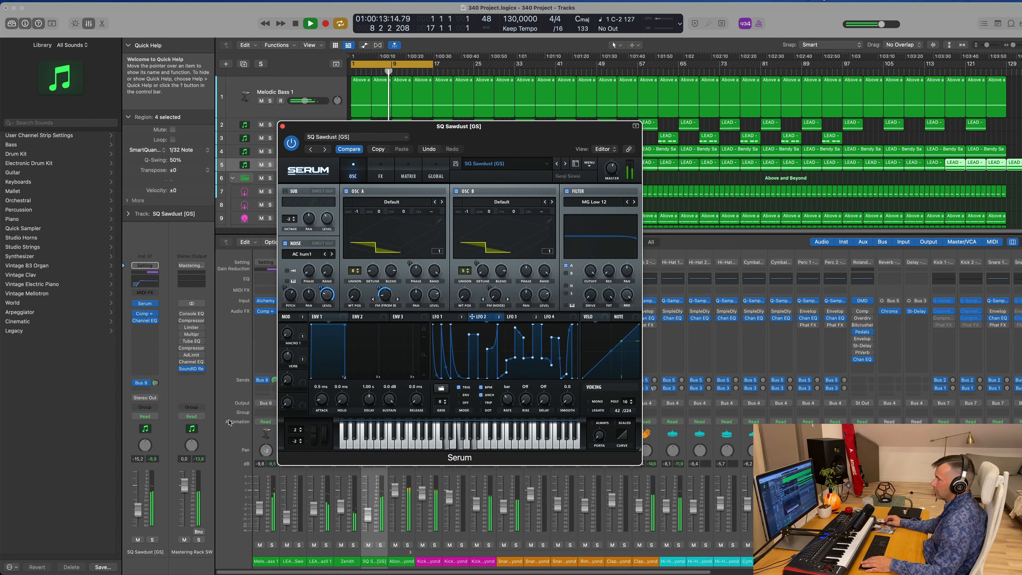
- Solo SQ Sawdust [GS] from the start of the song and sweep Serum's filter cutoff down to 8 Hz
key(space)
key(space)
click(269, 164)
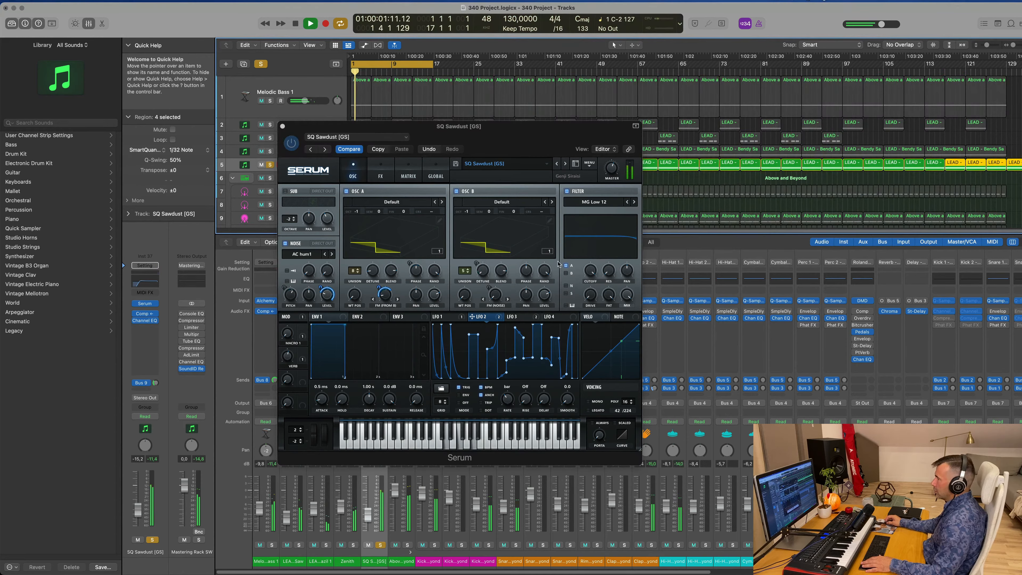
drag(590, 269, 588, 286)
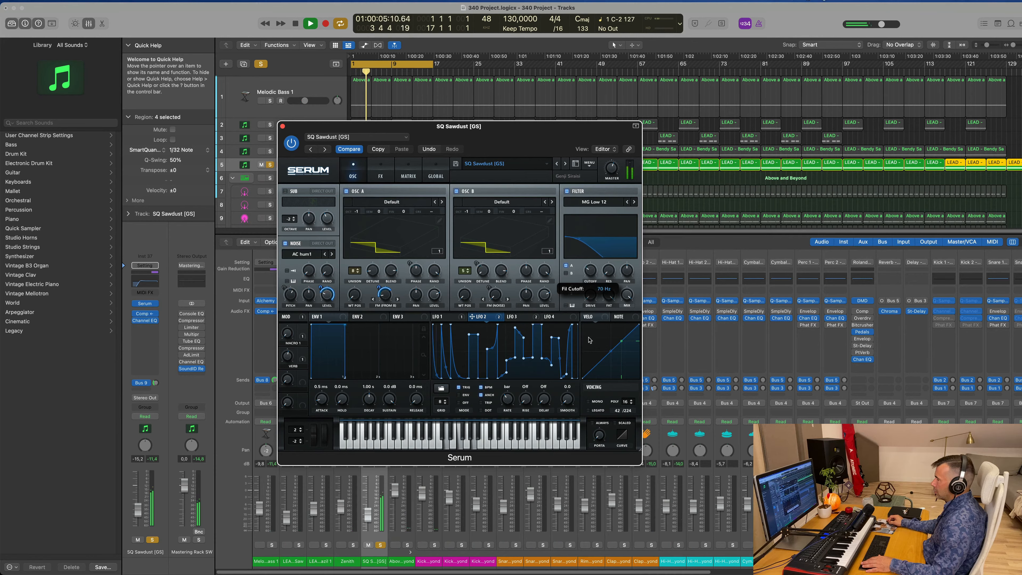
drag(596, 327, 572, 354)
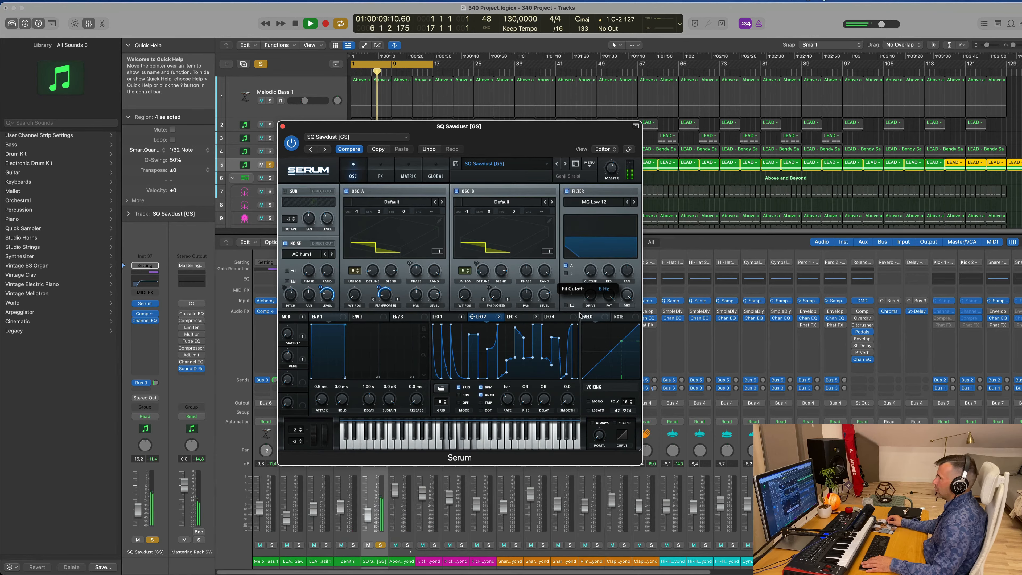
- Bring the filter cutoff back up, and adjust the filter's resonance and its stereo amount to 57%
mouse_move(580, 314)
mouse_down()
mouse_move(568, 275)
mouse_move(590, 297)
mouse_move(589, 317)
mouse_up()
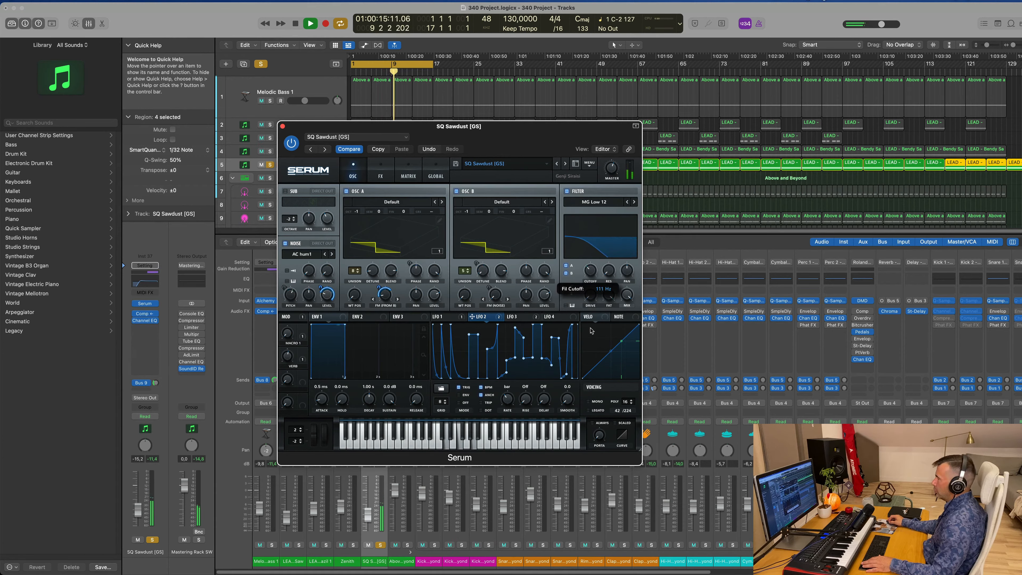
drag(591, 330, 594, 315)
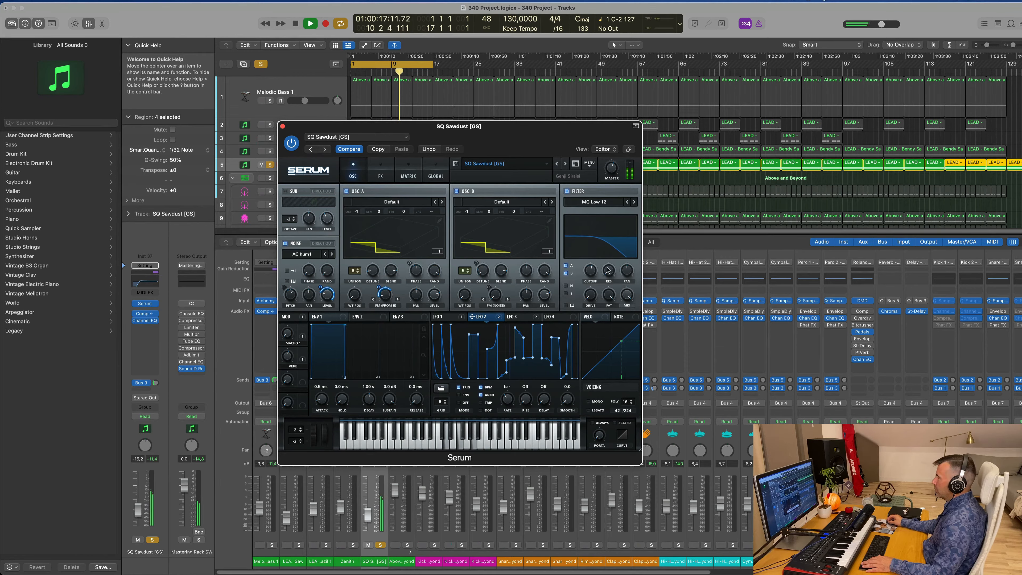
drag(608, 270, 629, 299)
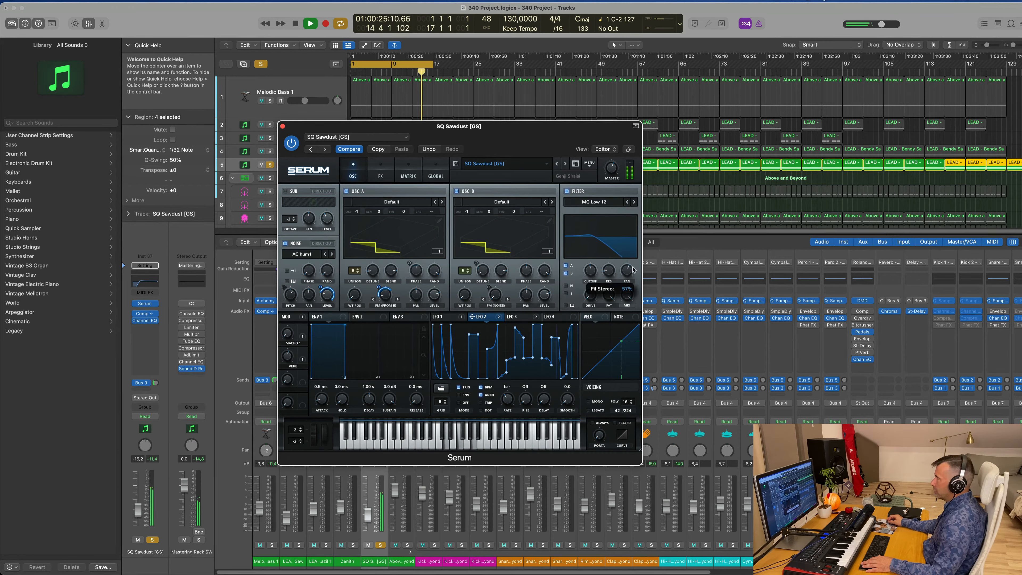
mouse_move(589, 271)
mouse_down()
mouse_move(597, 245)
mouse_move(590, 285)
mouse_up()
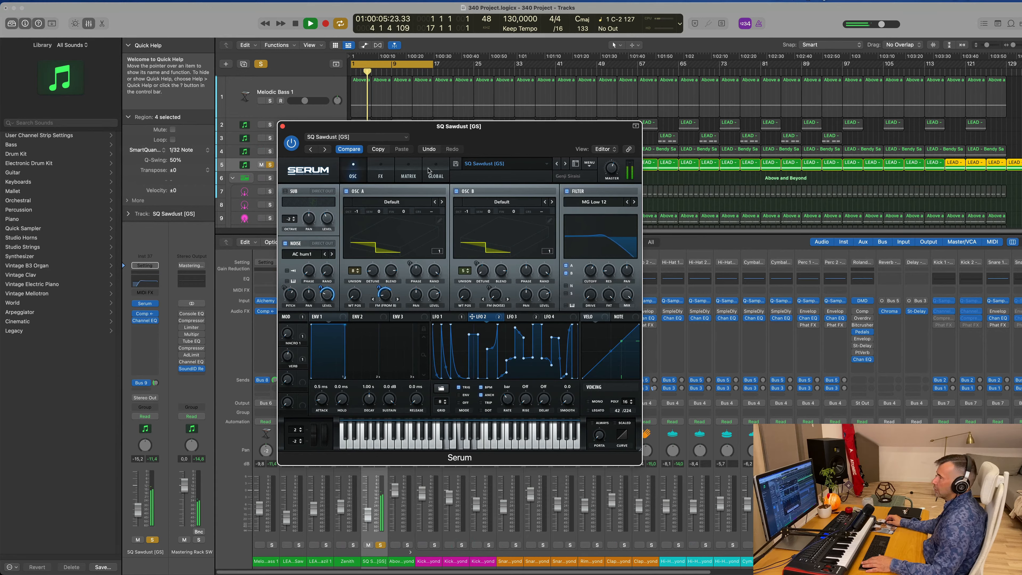
- Unsolo SQ Sawdust [GS], restart playback and audition the filter cutoff sweeping down and back up in the full mix
key(space)
click(157, 537)
click(157, 537)
key(space)
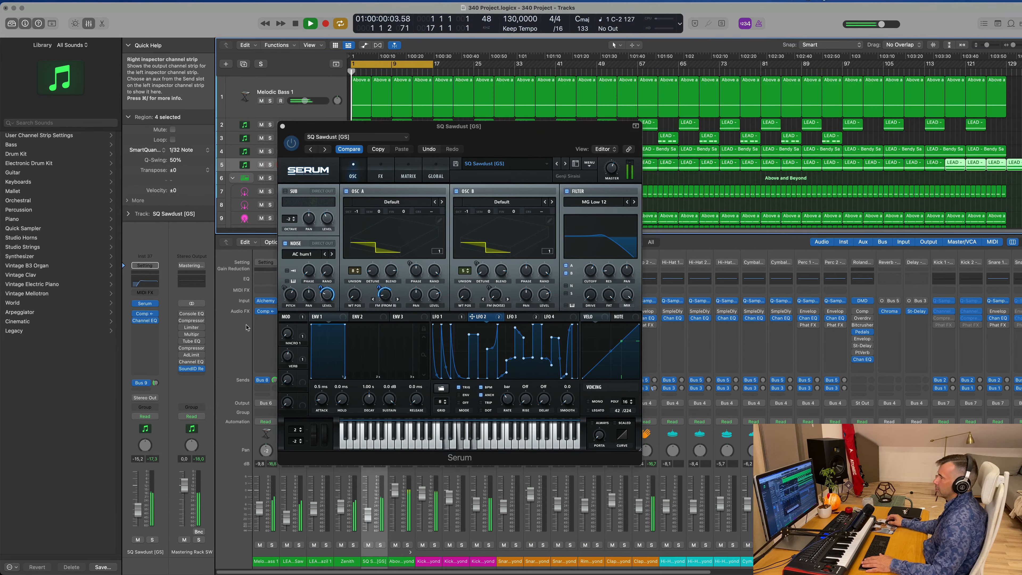
drag(592, 273, 591, 322)
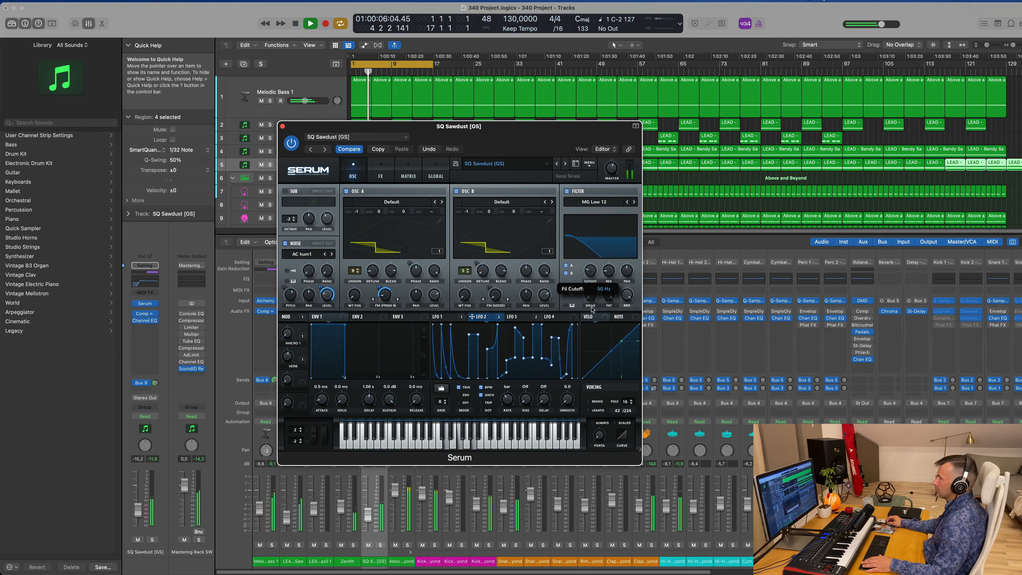
drag(593, 299, 592, 267)
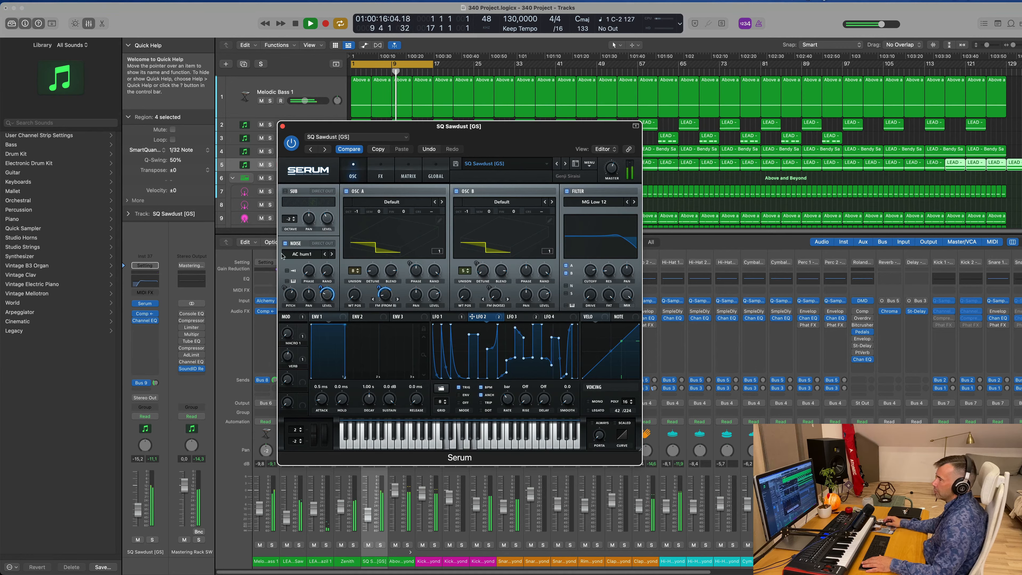
- Switch off Serum's noise oscillator and, with SQ Sawdust [GS] soloed, open the filter cutoff fully
click(285, 243)
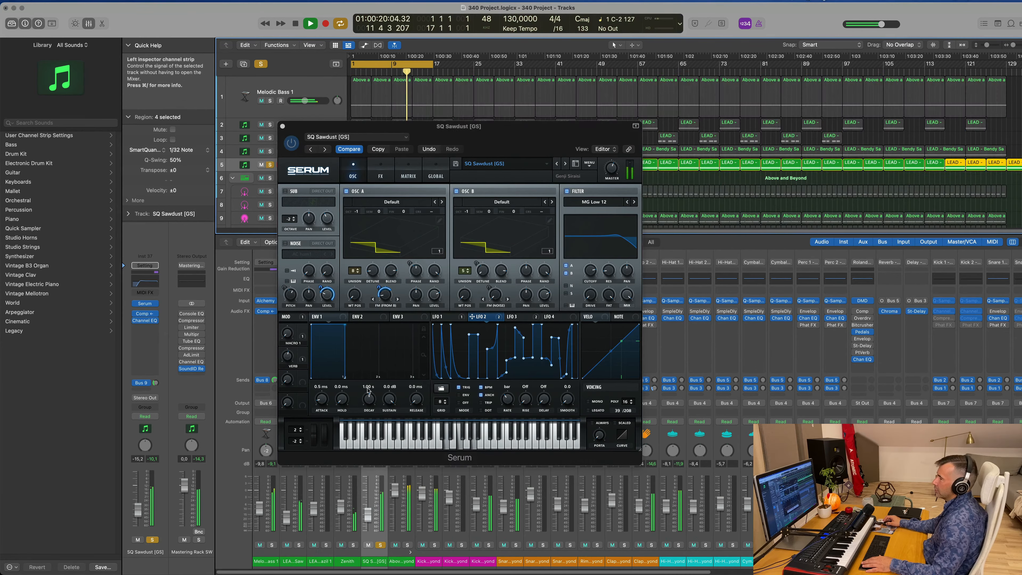
key(s)
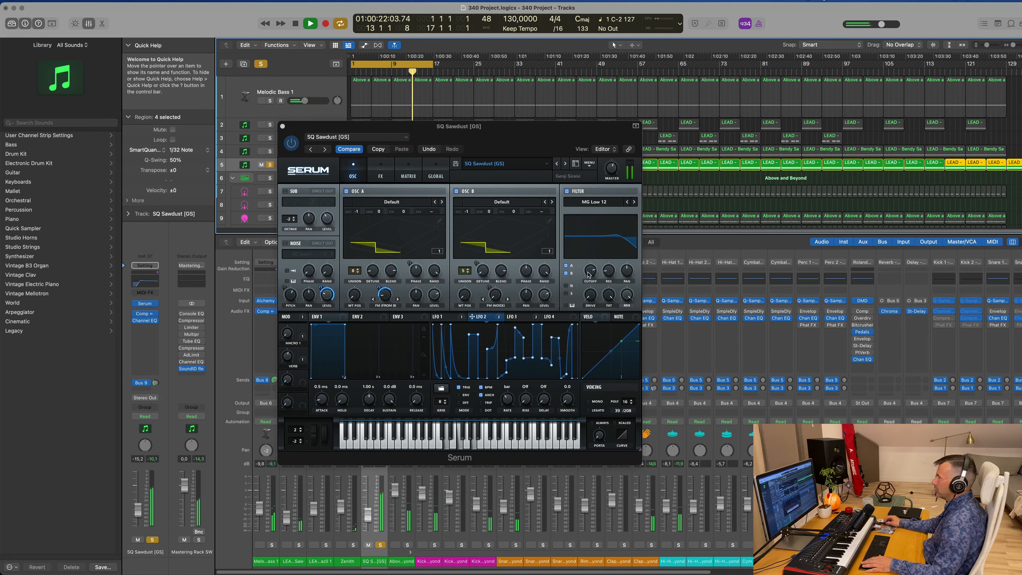
drag(587, 274, 586, 242)
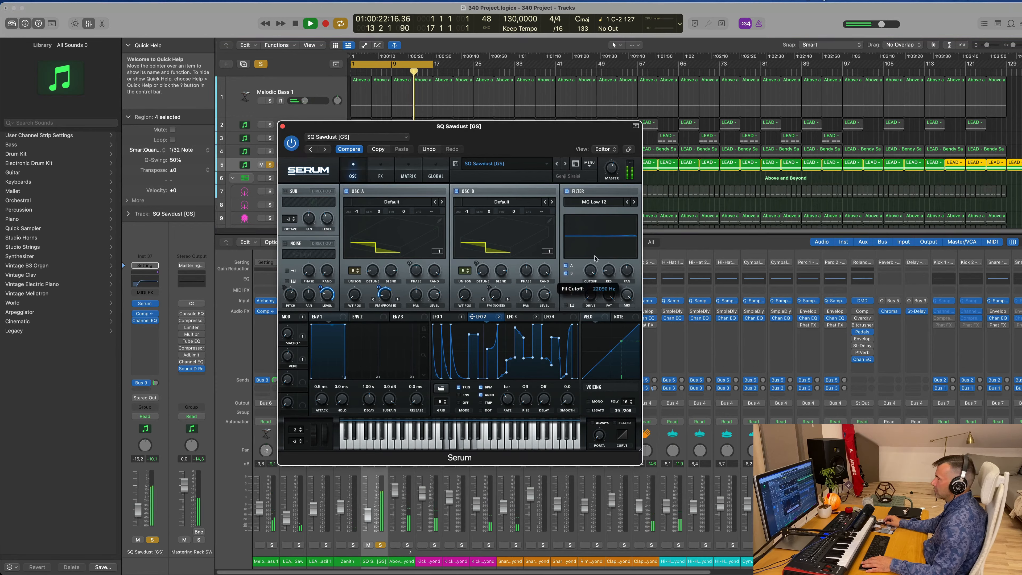
- Turn the noise oscillator back on, set its level to 18%, and compare the sound with noise off and on
click(285, 243)
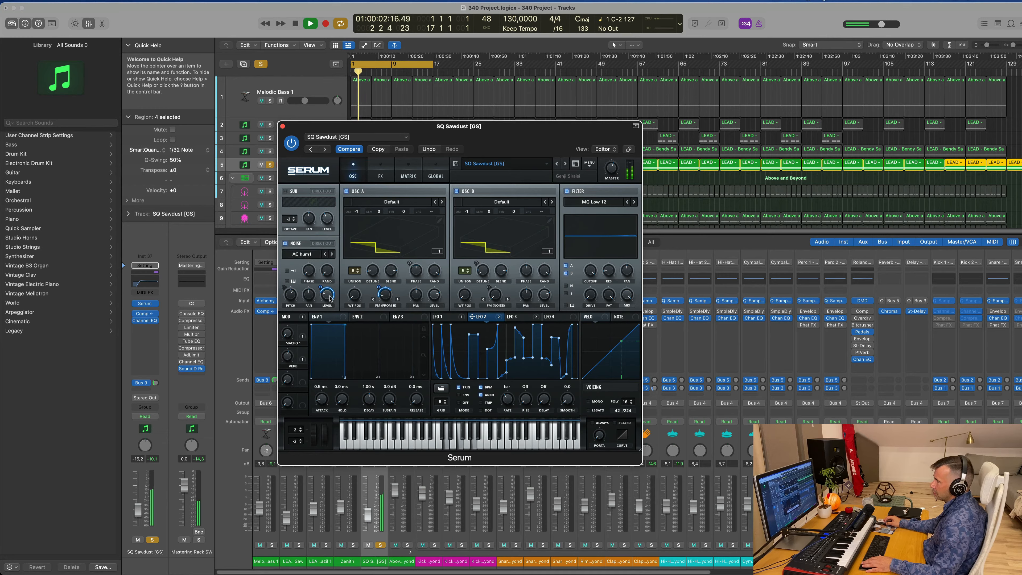
drag(328, 297, 333, 261)
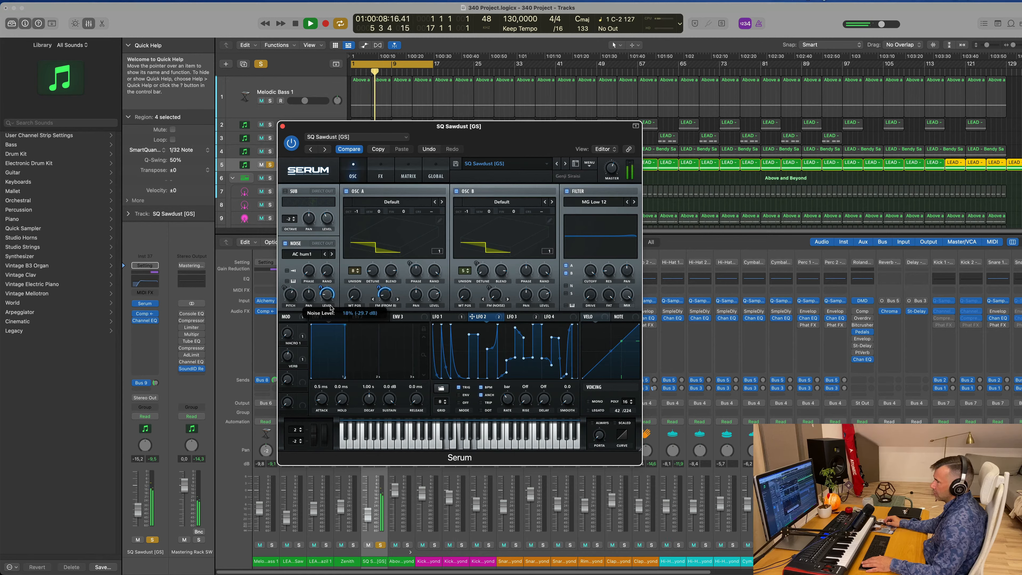
click(286, 244)
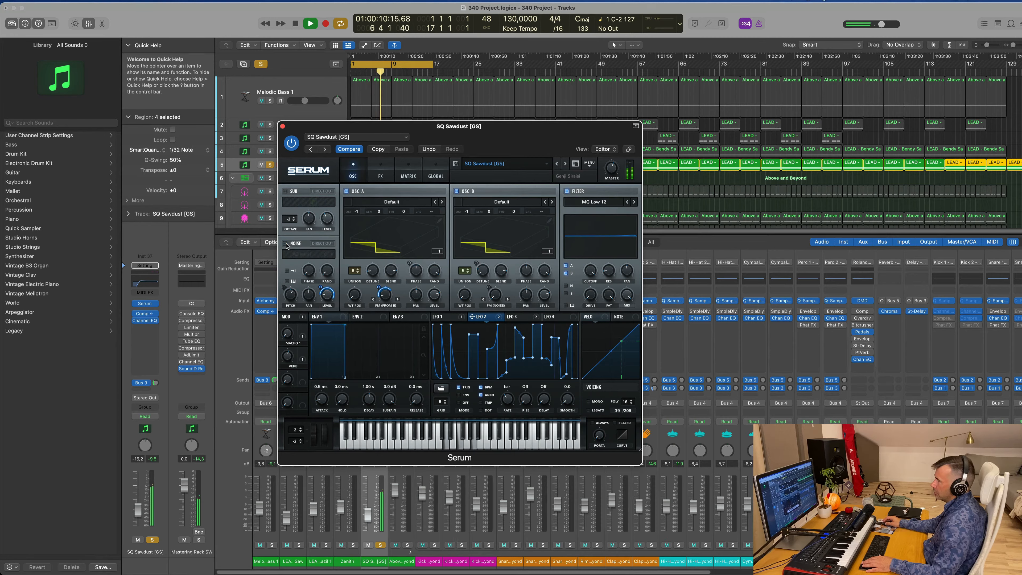
click(286, 244)
mouse_move(326, 297)
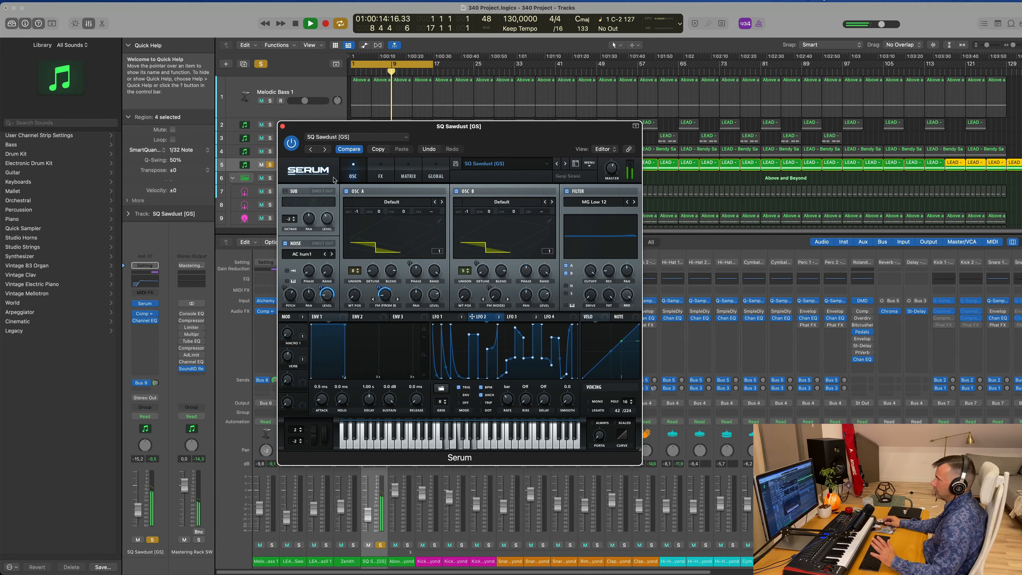
- Set SQ Sawdust [GS] to Touch automation and record a downward filter cutoff move to 595 Hz from the song start
drag(462, 133, 579, 139)
key(Return)
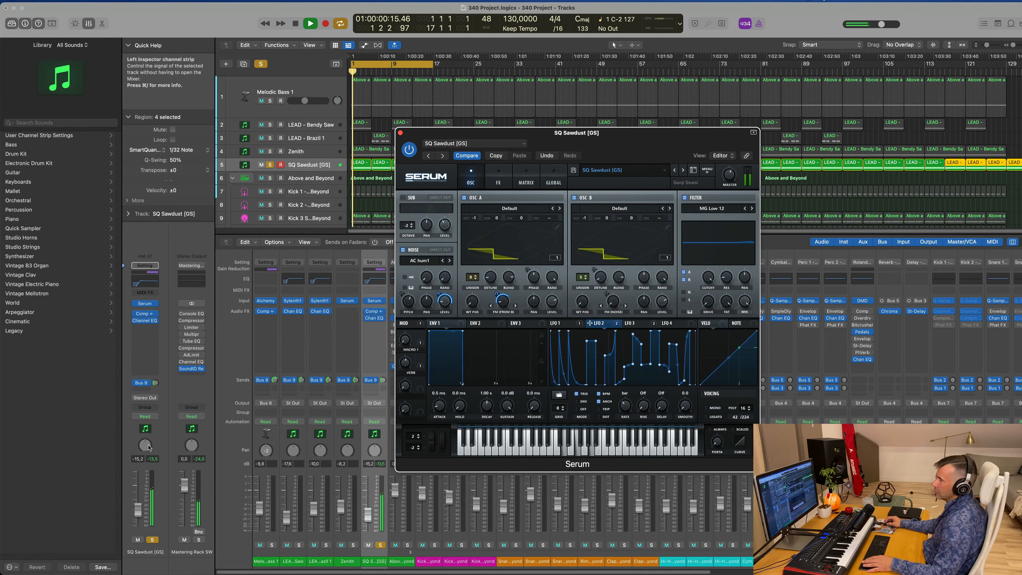
click(144, 416)
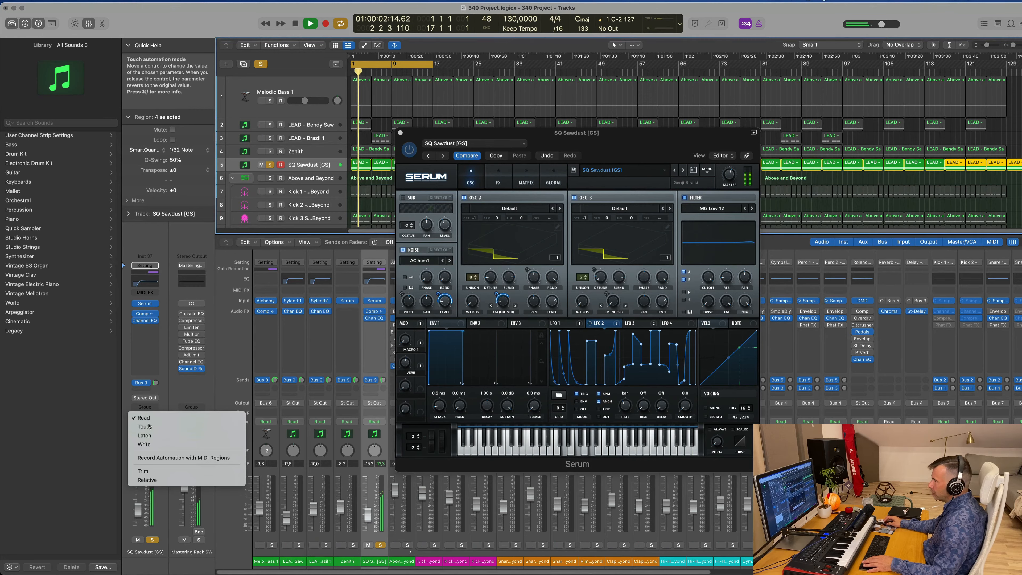
click(144, 426)
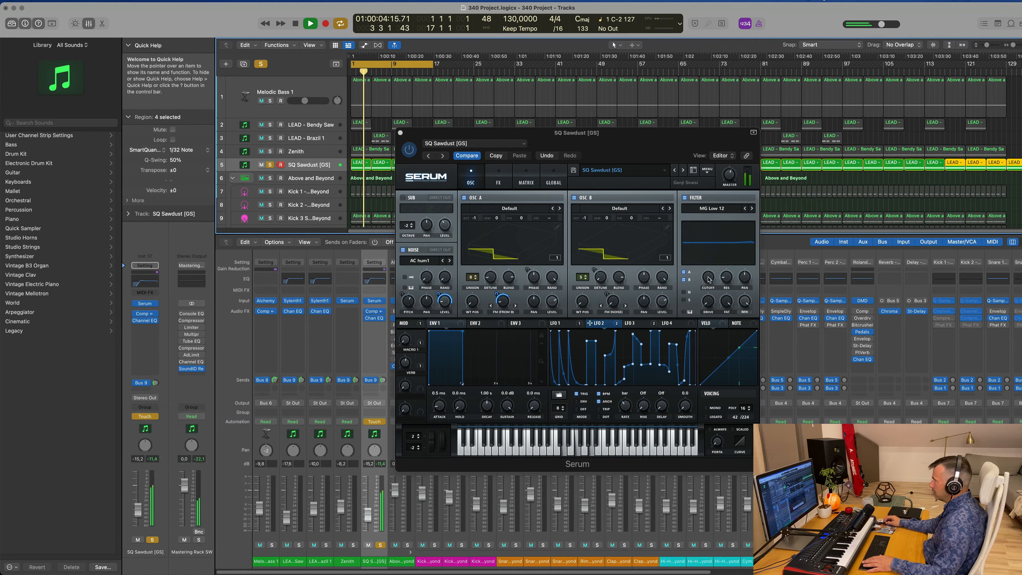
drag(708, 279, 707, 322)
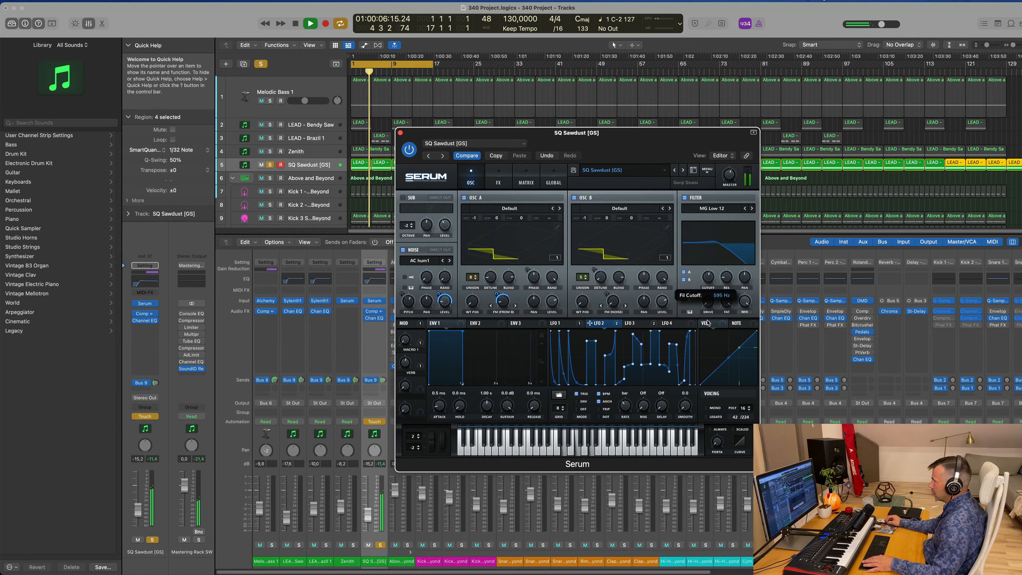
key(space)
- Close Serum, unsolo and enlarge the SQ Sawdust [GS] track, and show its automation lane for Serum's Fil Cutoff
click(400, 132)
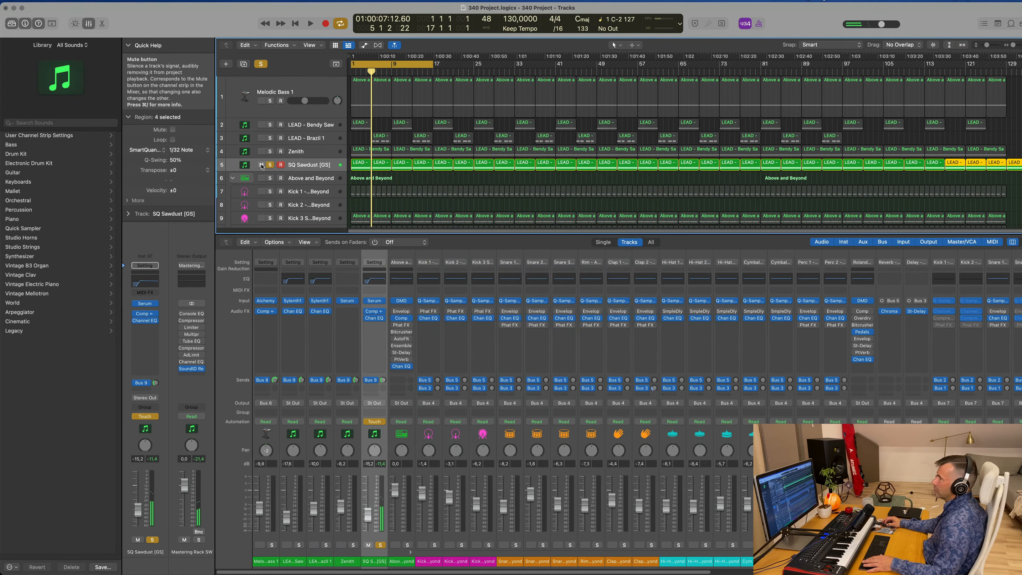
key(super+a)
drag(315, 170, 315, 205)
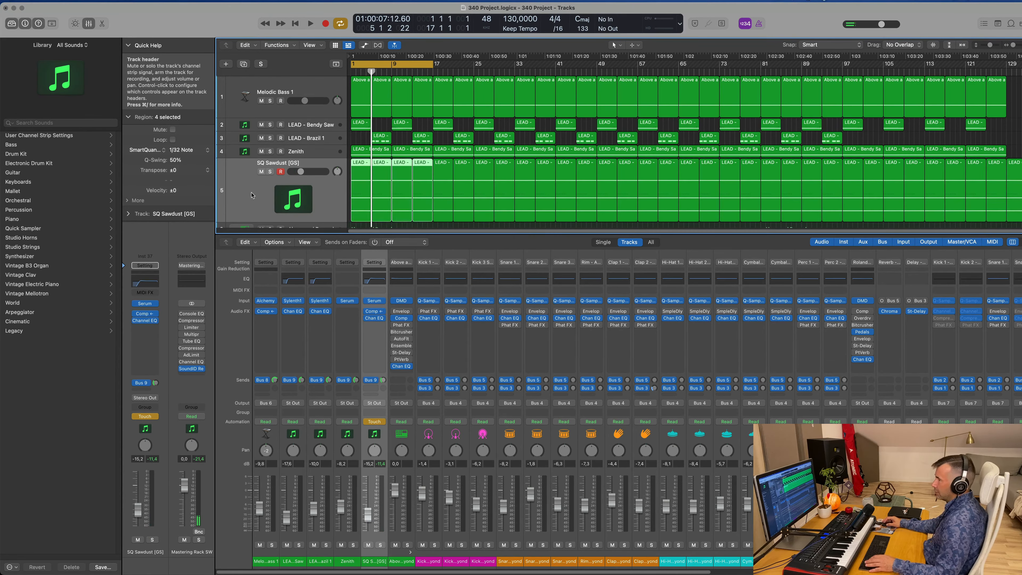
key(a)
key(space)
click(308, 100)
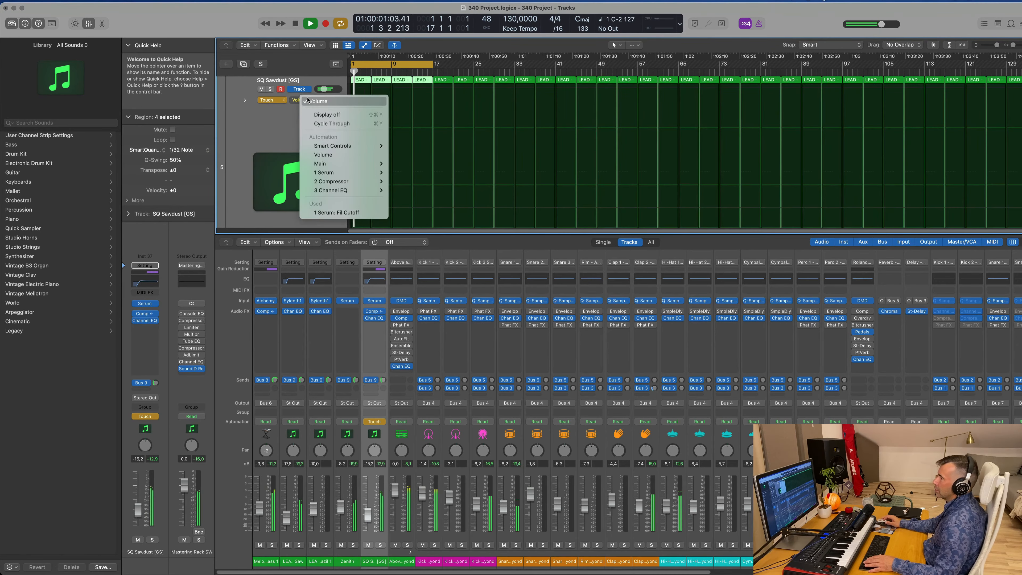
click(336, 212)
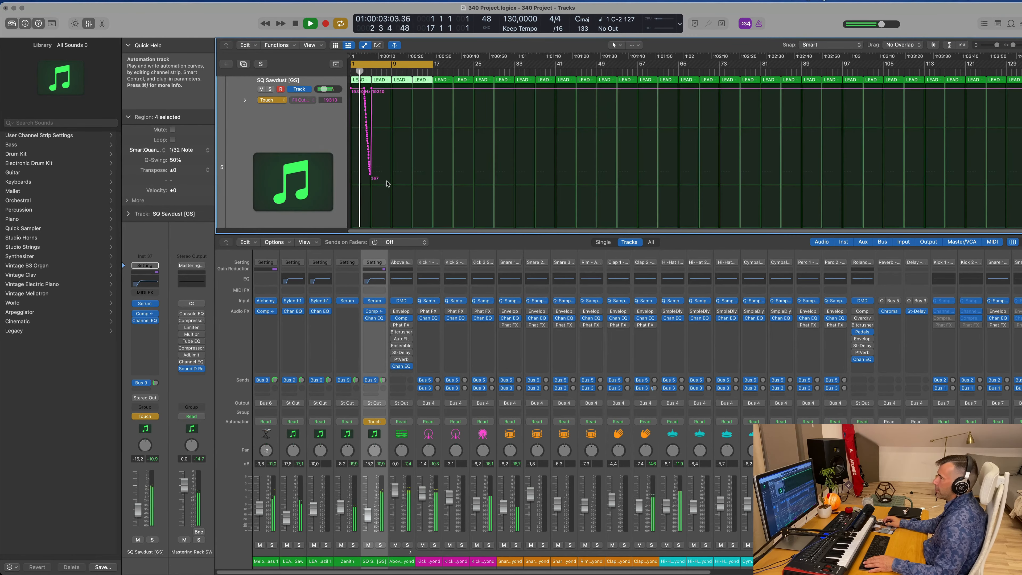
- Replace the recorded points with a cutoff ramp from 540 Hz at bar 1 to 19310 Hz at bar 17, in Read mode
scroll(391, 127, up, 4)
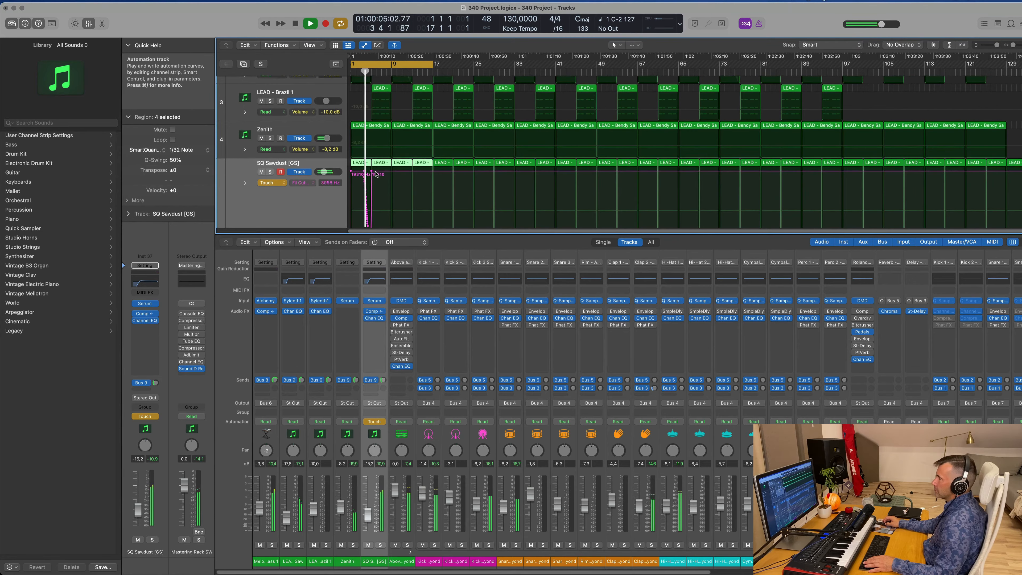
drag(371, 171, 337, 172)
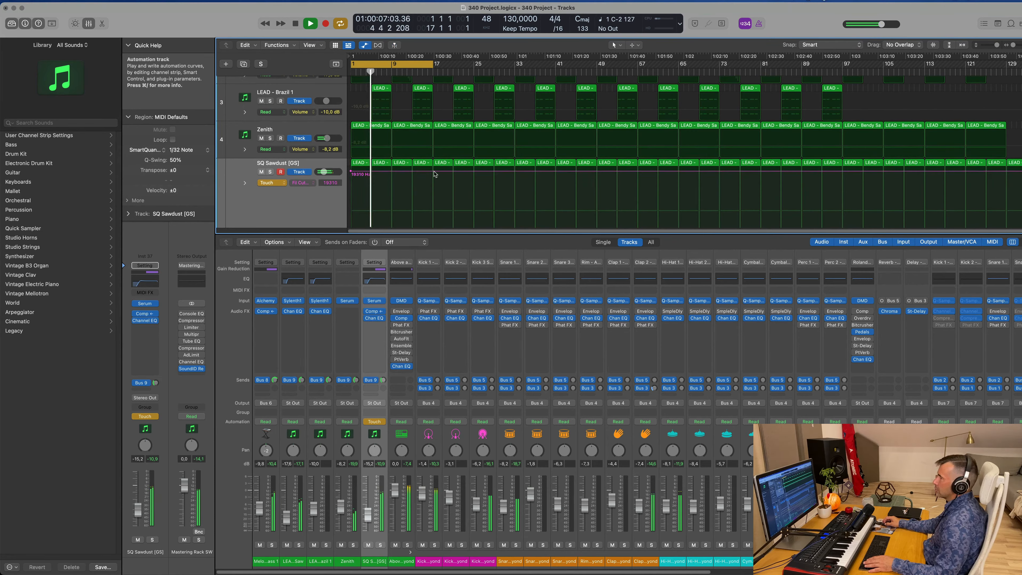
scroll(426, 183, down, 1)
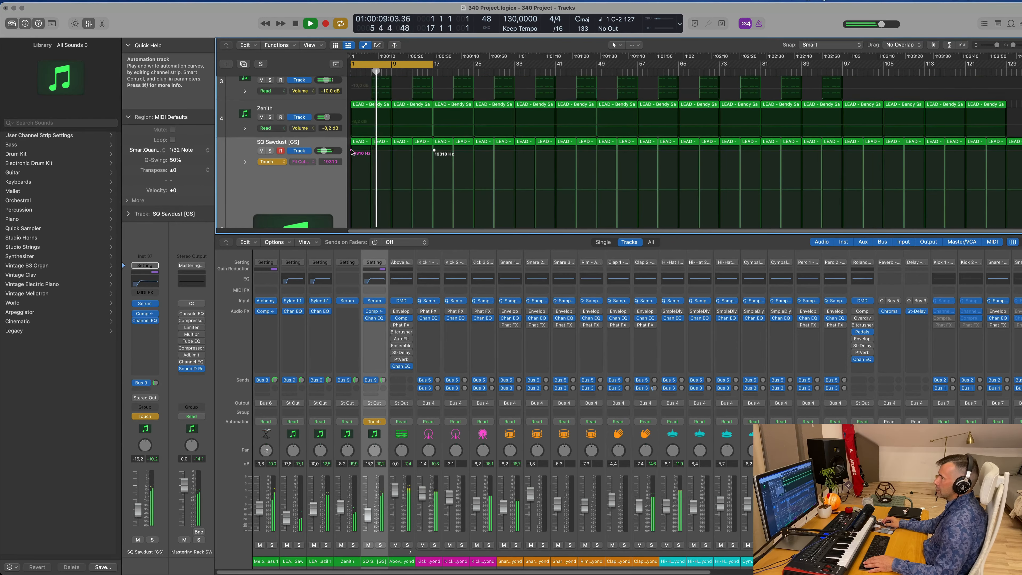
drag(352, 153, 353, 320)
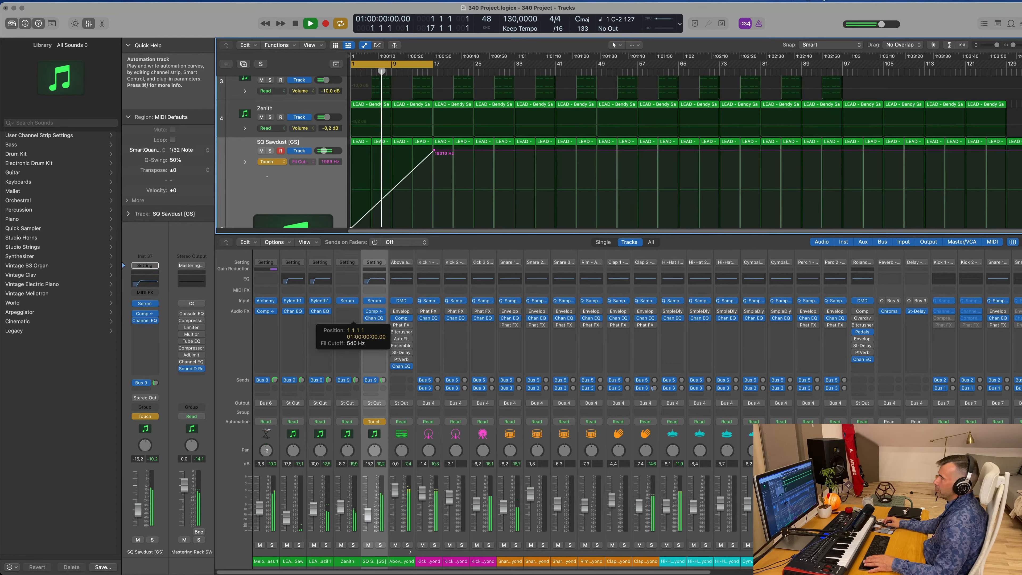
click(266, 162)
click(266, 155)
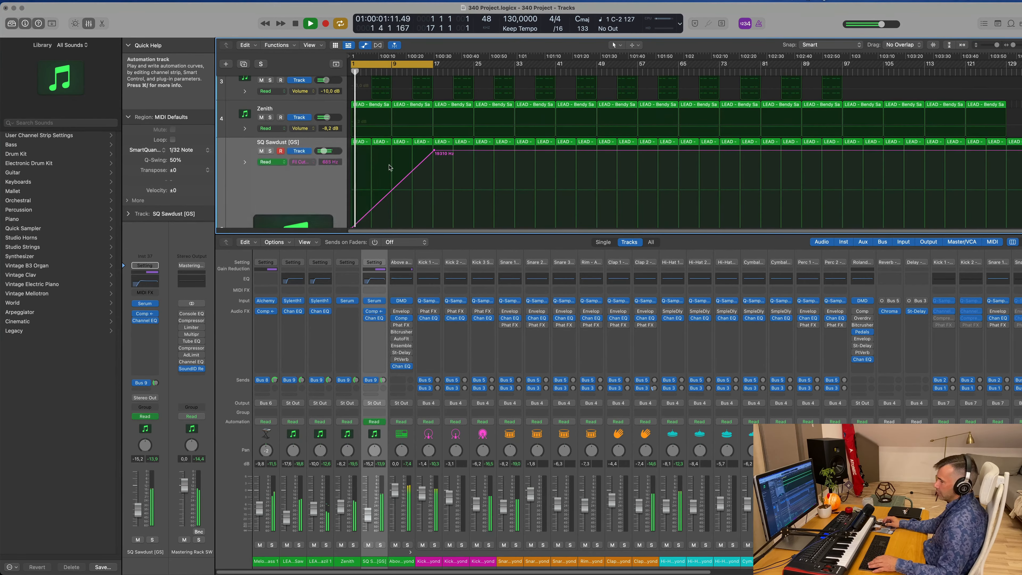
- Hide the mixer, fit the whole arrangement in view, and duplicate the SQ Sawdust [GS] track as an empty track below it
scroll(390, 168, up, 5)
key(x)
key(x)
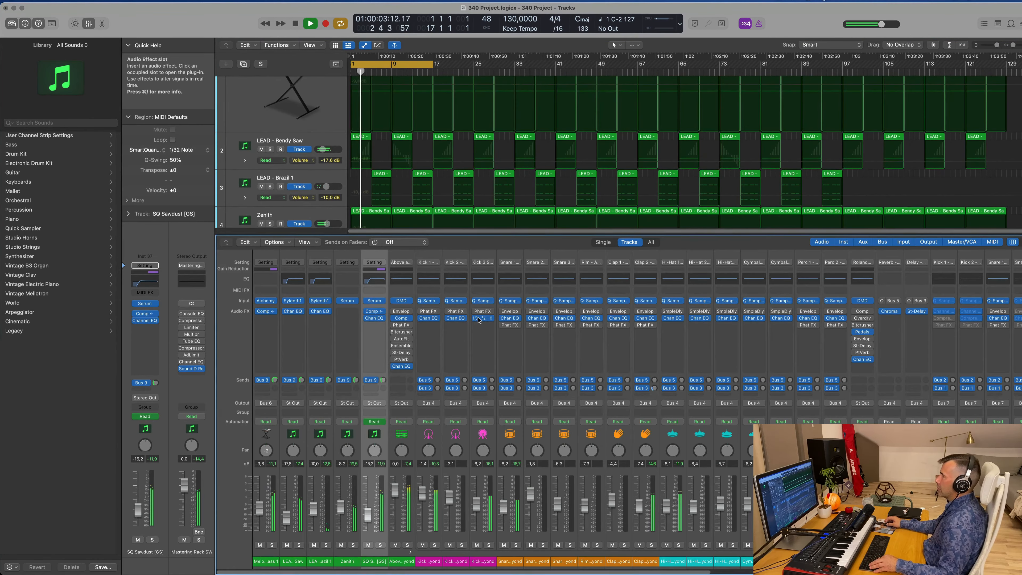
key(x)
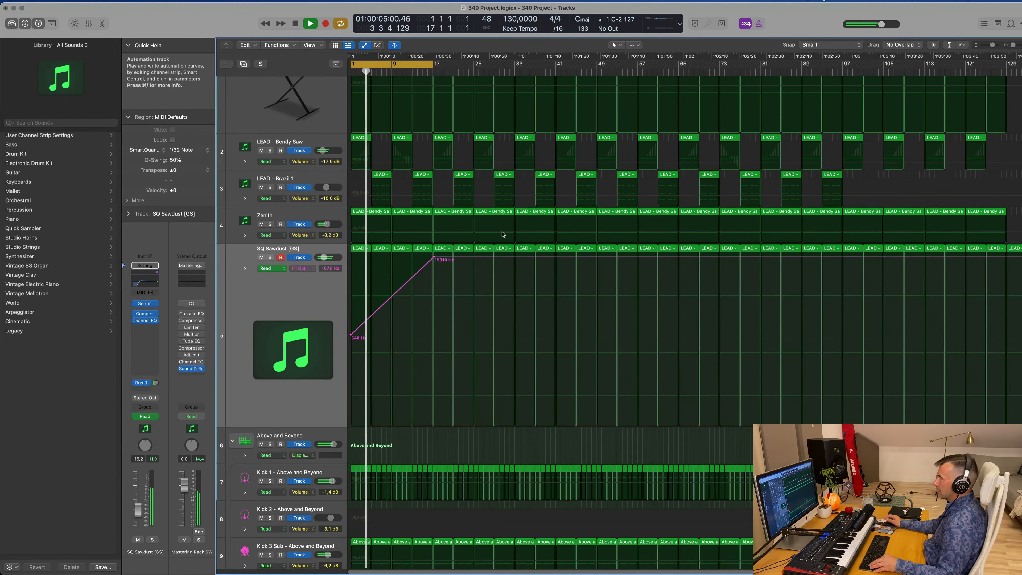
scroll(503, 234, down, 5)
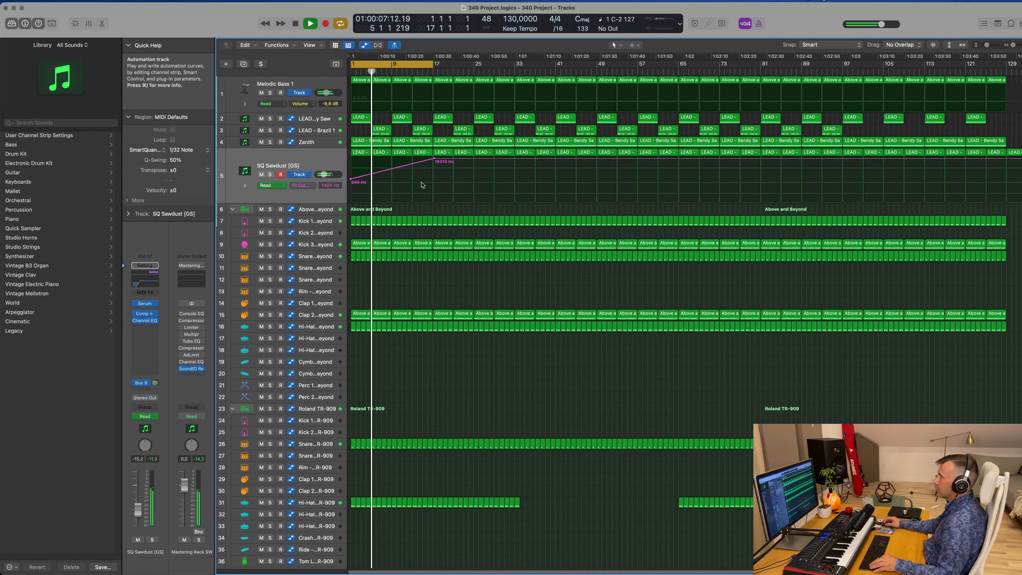
drag(422, 185, 352, 150)
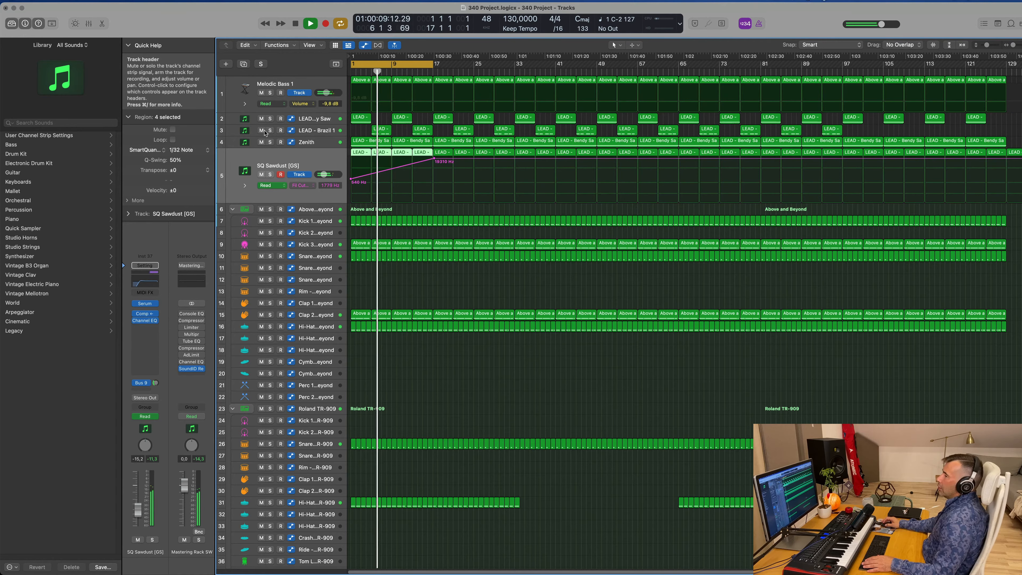
click(245, 65)
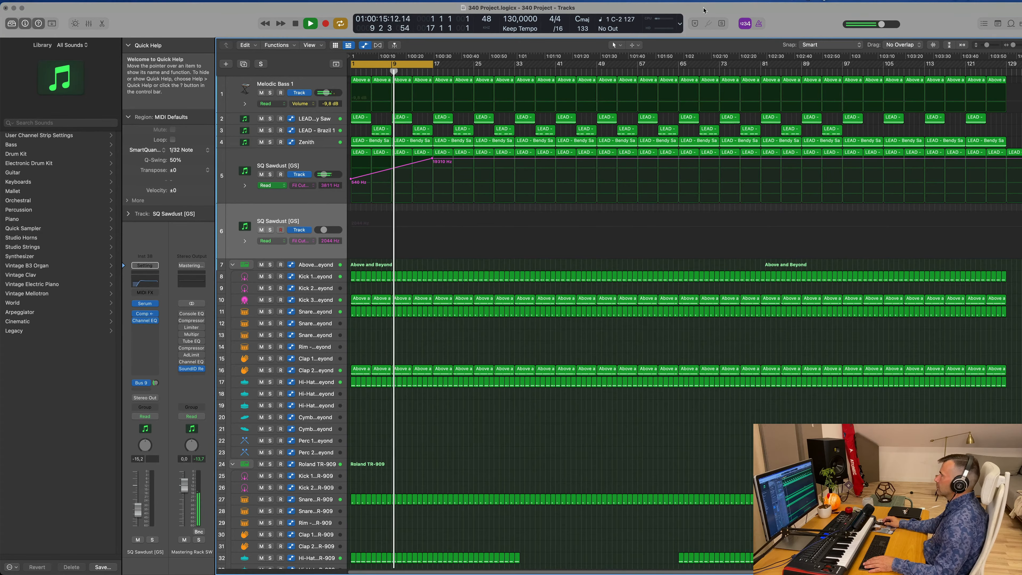
- Drop the SQ Sawdust [GS] filter cutoff automation to 218 Hz at bar 17 and set the cycle range to bars 17–33
click(775, 1)
click(775, 0)
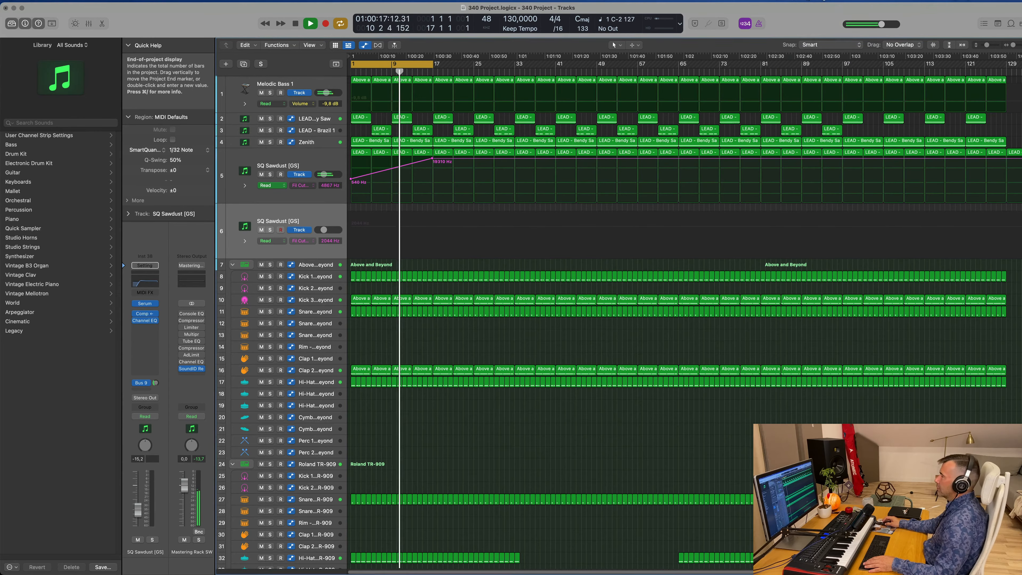
drag(434, 65, 515, 74)
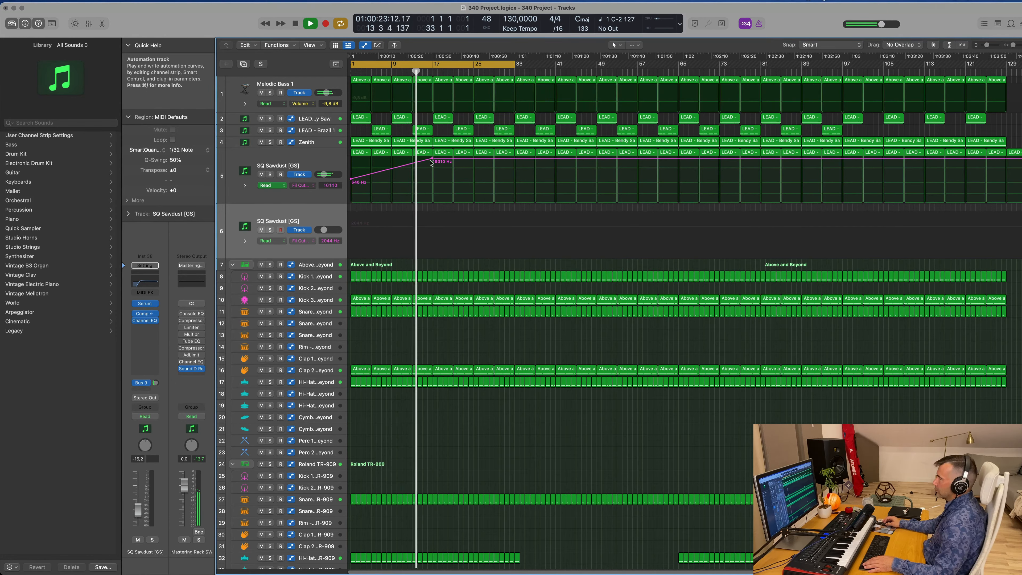
drag(436, 160, 431, 185)
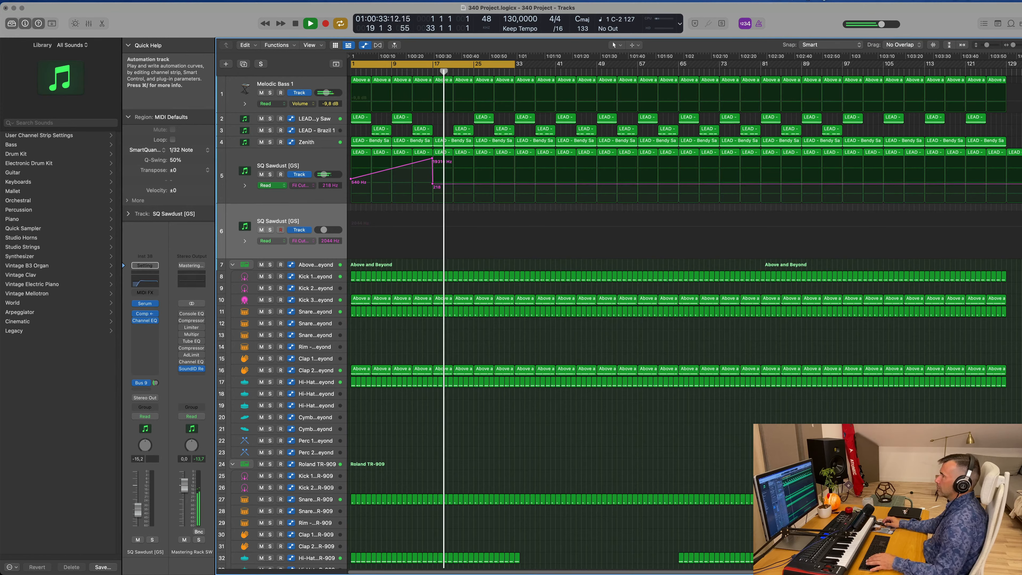
drag(434, 67, 515, 68)
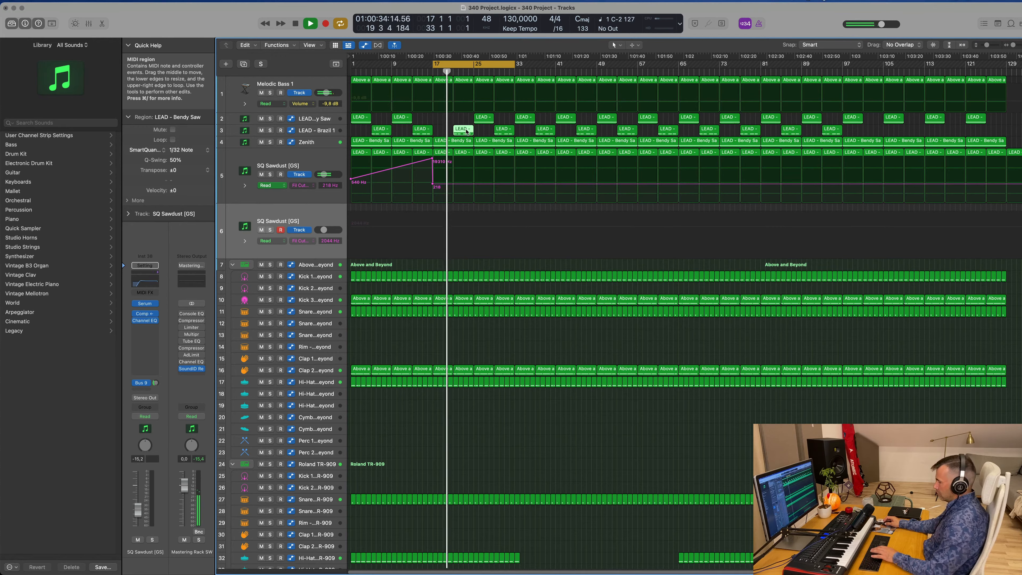
- Delete the remaining lead regions between bars 17 and 33 on the LEAD - Bendy Saw and LEAD - Brazil 1 tracks
key(BackSpace)
click(499, 129)
key(BackSpace)
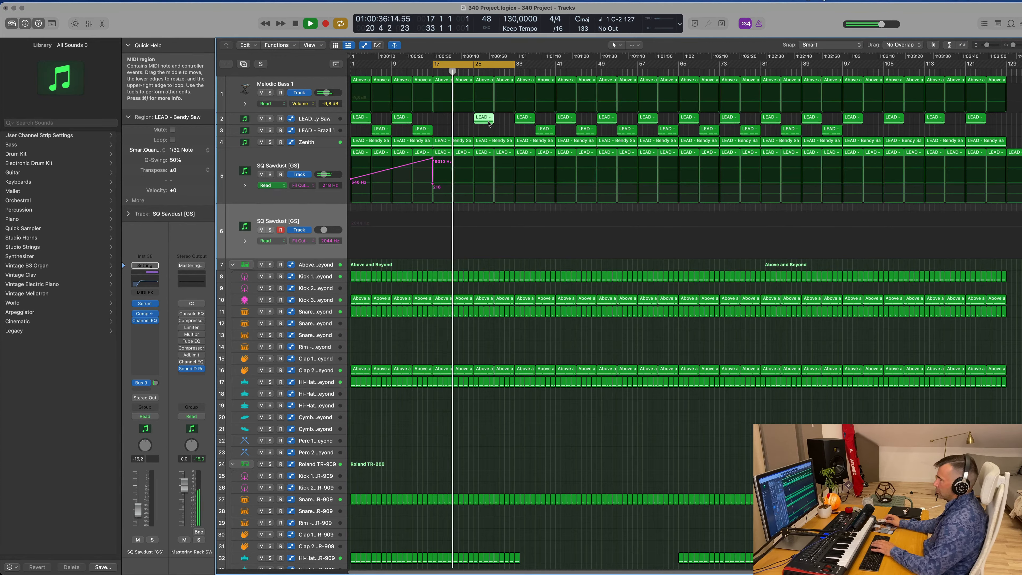
key(BackSpace)
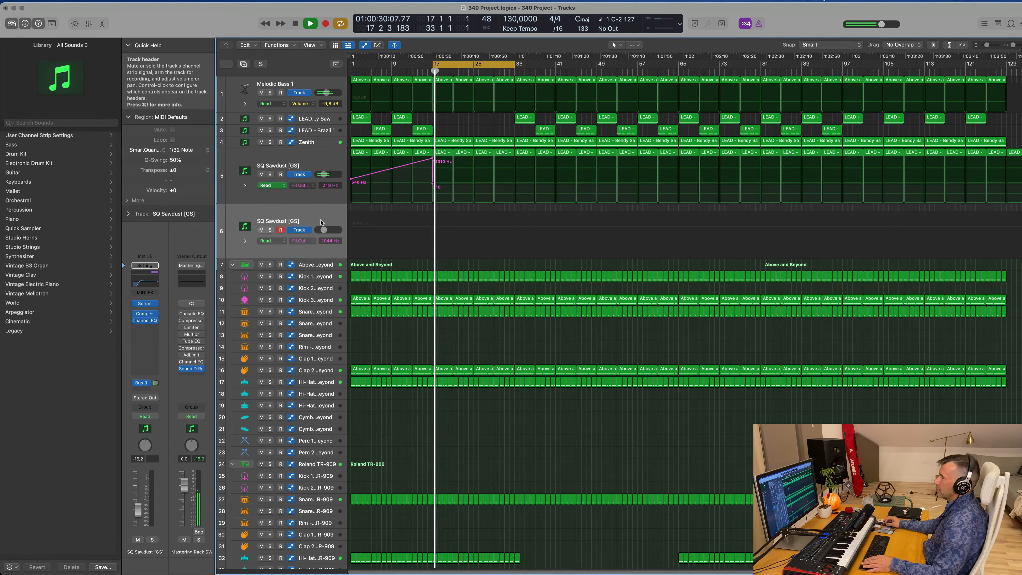
- Raise the duplicated track's Bus 9 send and load the LD Watery [SD] lead preset in its Serum
drag(155, 383, 155, 378)
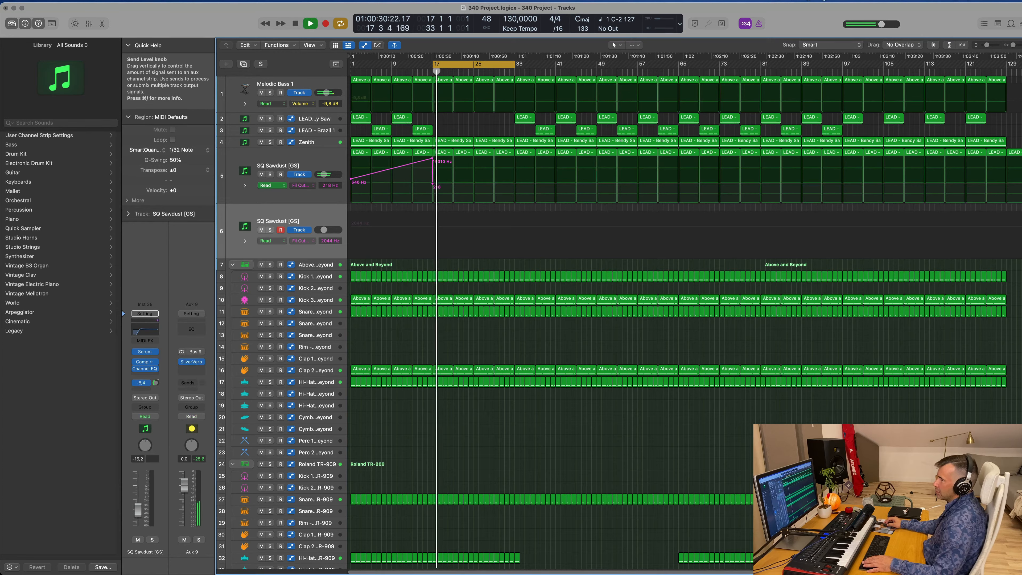
click(146, 352)
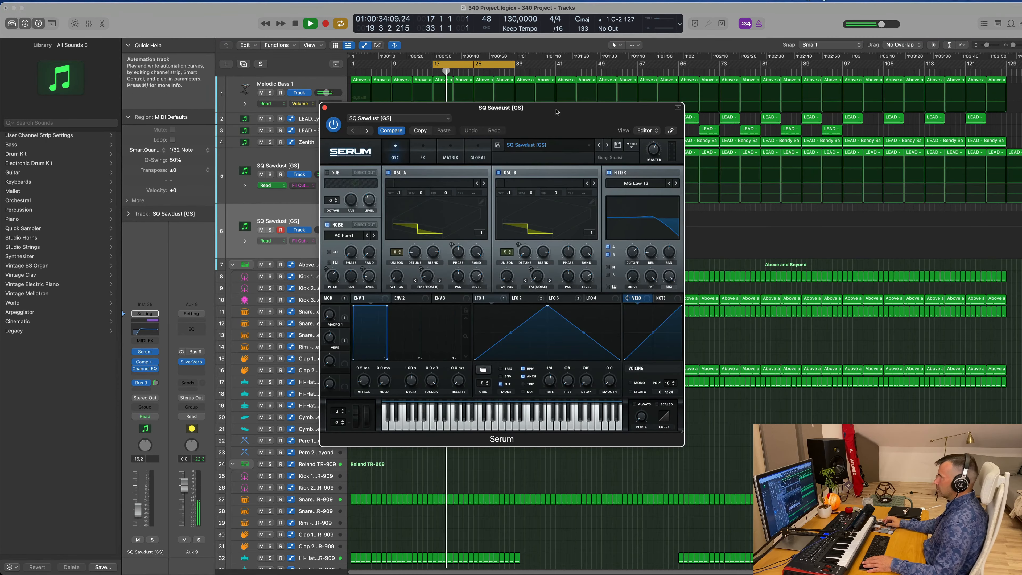
drag(556, 111, 589, 93)
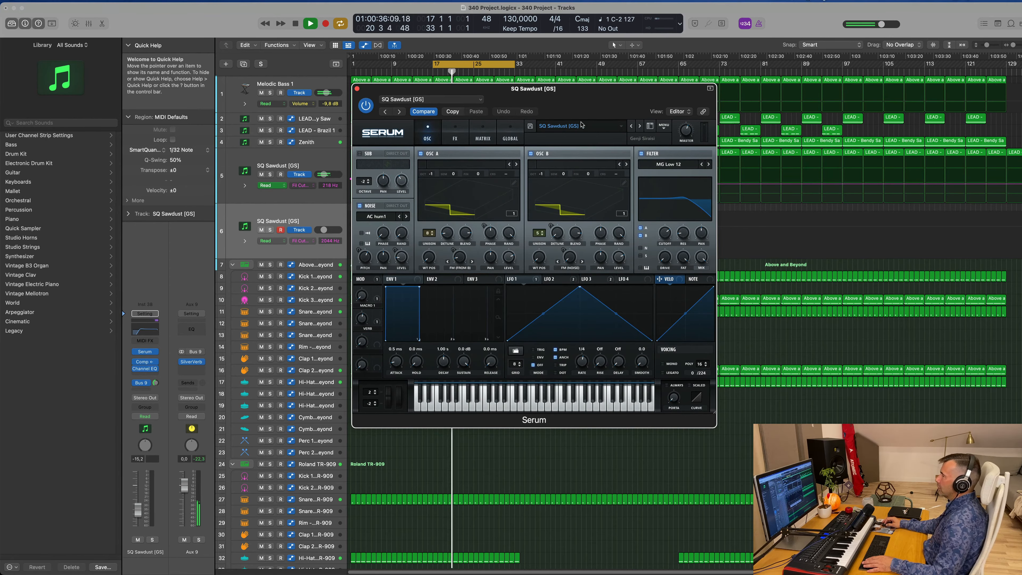
click(574, 129)
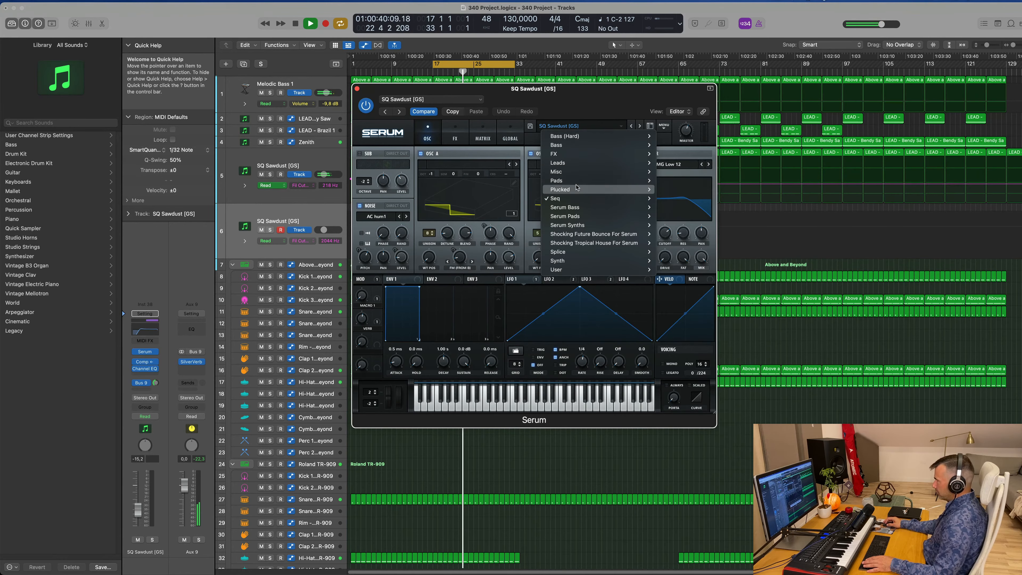
mouse_move(591, 162)
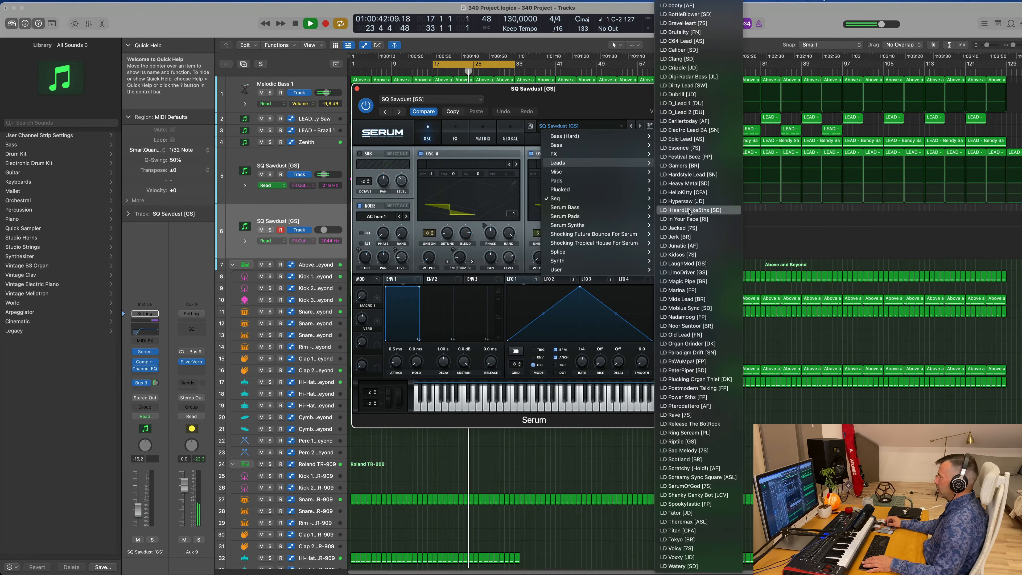
click(690, 566)
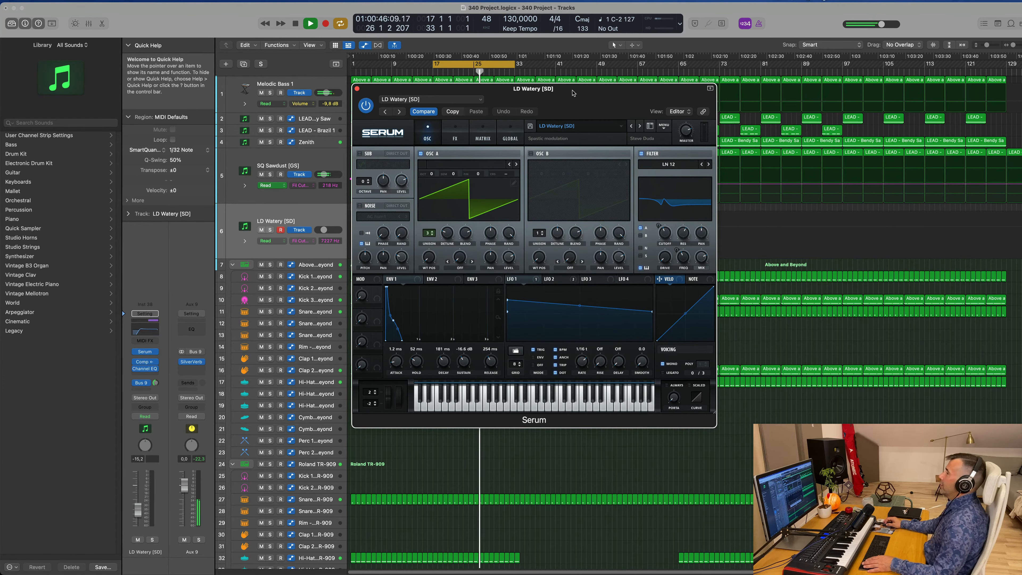
drag(573, 99, 537, 117)
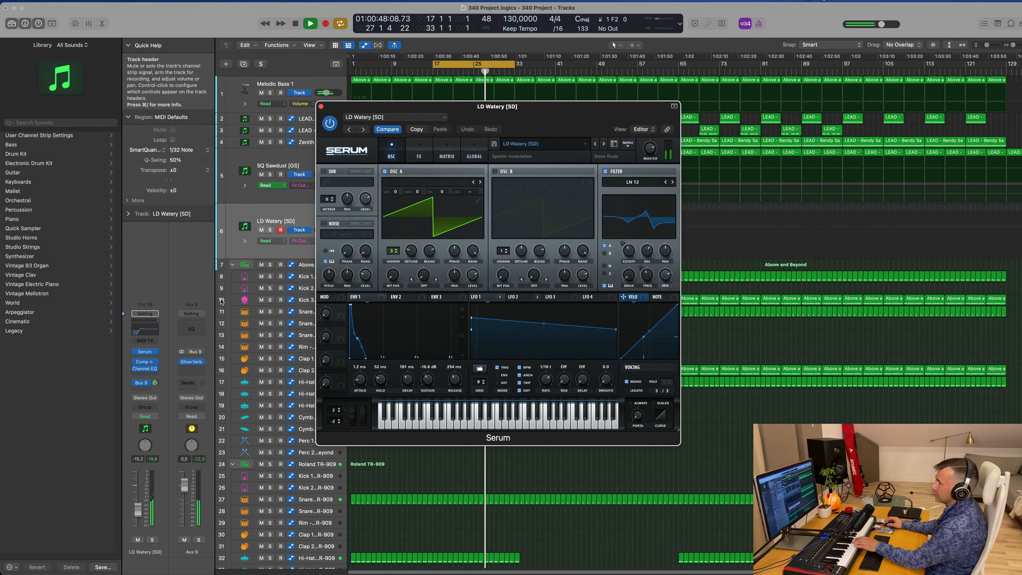
- Increase the LD Watery [SD] track's Bus 9 send further and set its volume to -8.8 dB
drag(155, 382, 155, 374)
drag(138, 510, 137, 503)
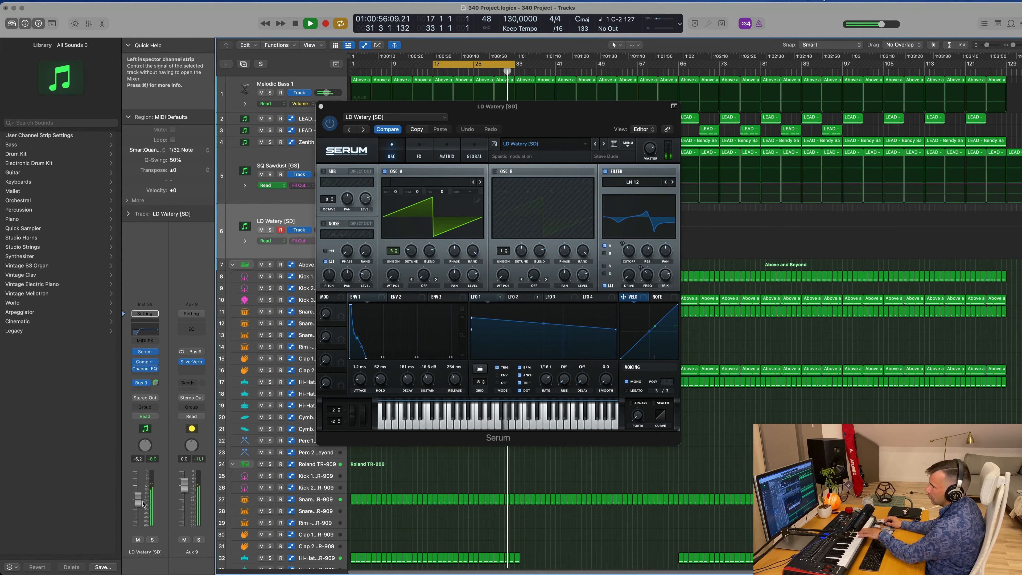
drag(138, 499, 138, 505)
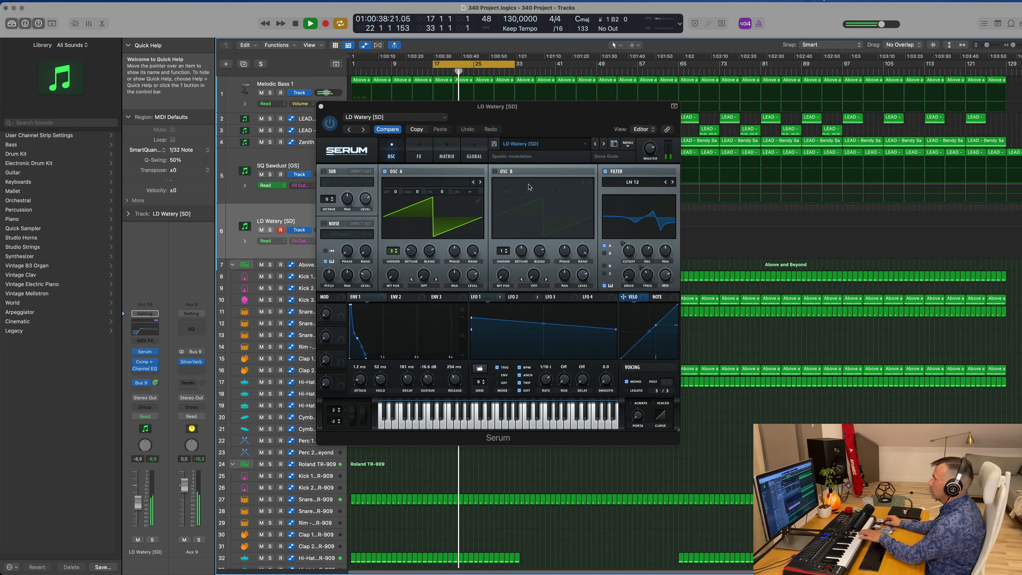
- Audition the presets next to LD Watery [SD], load LD Voxxy [JD], and lower the track volume to -20.5 dB
click(604, 146)
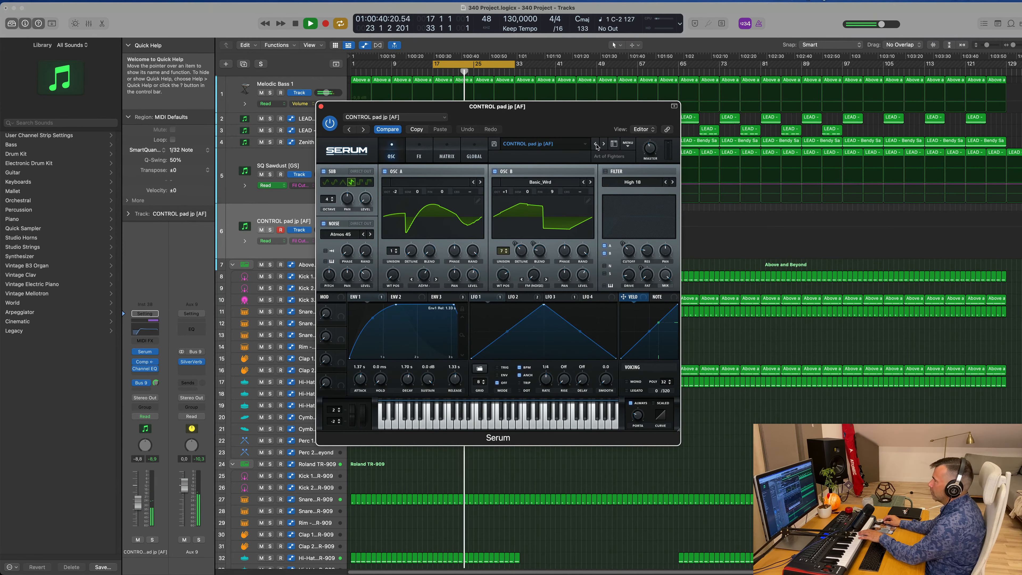
click(596, 144)
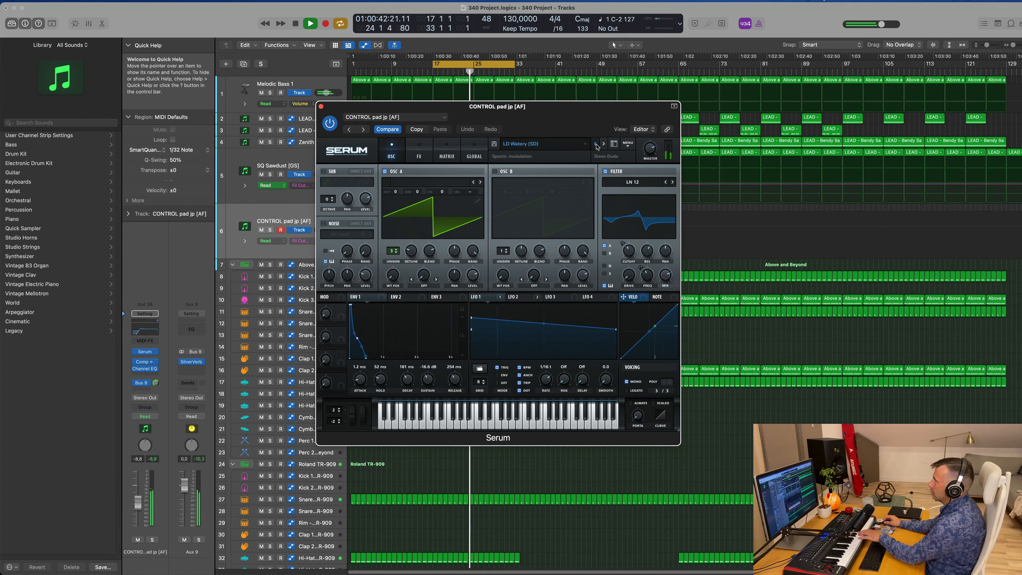
click(595, 145)
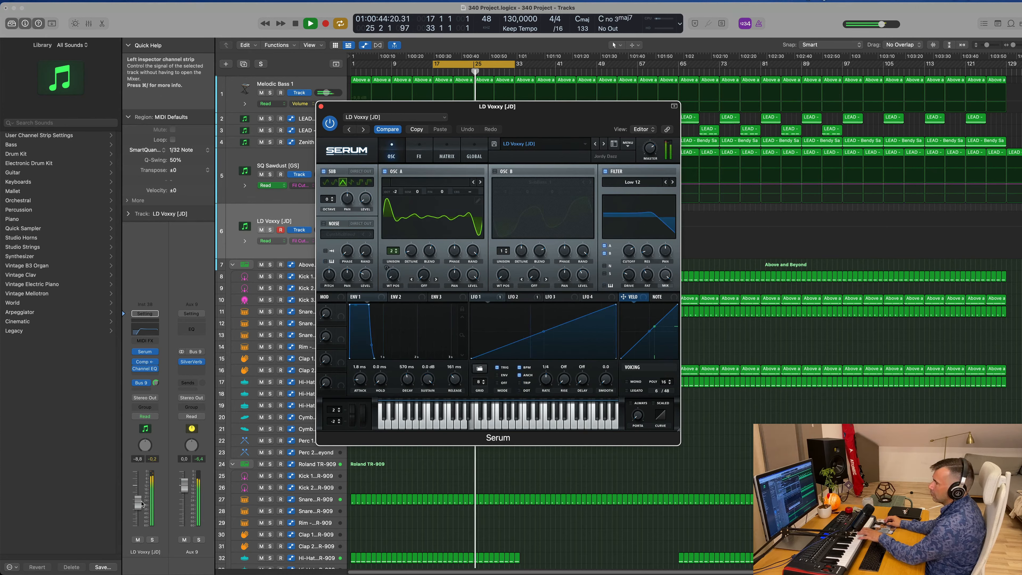
drag(138, 523, 138, 526)
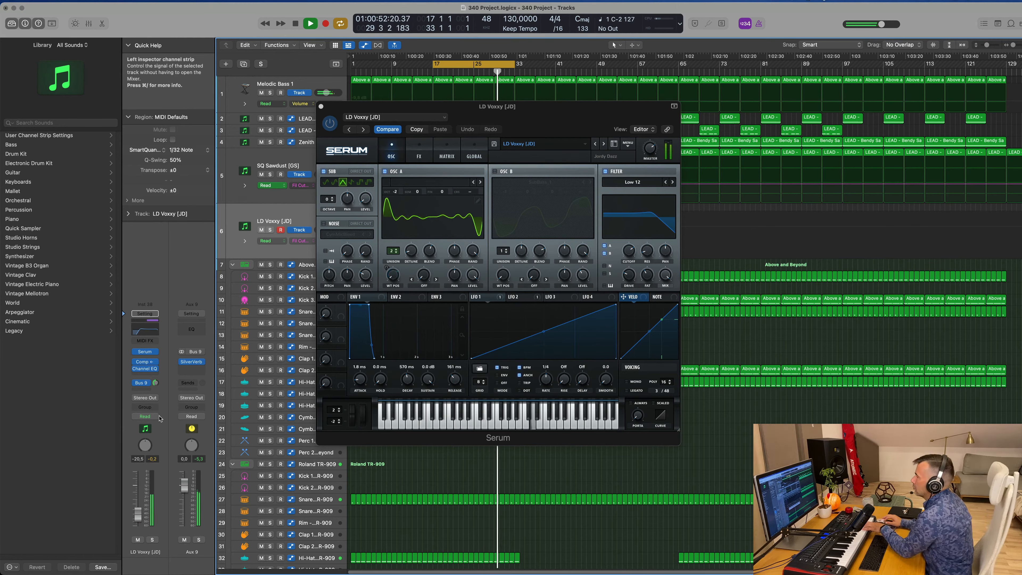
- Audition the Serum lead presets one by one, going back from LD Voicy [7S] to LD Spookytastic [FP]
click(595, 145)
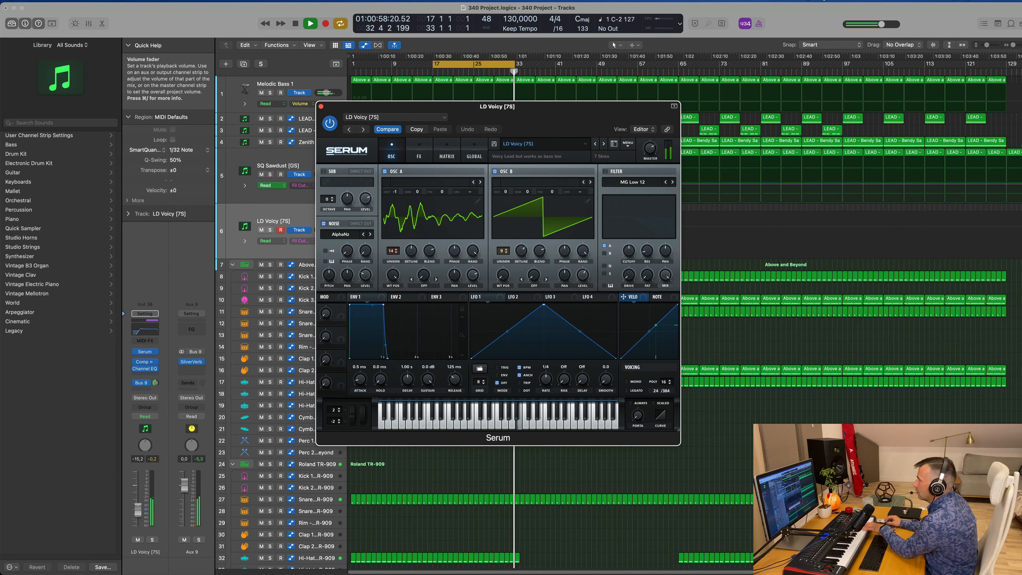
click(595, 144)
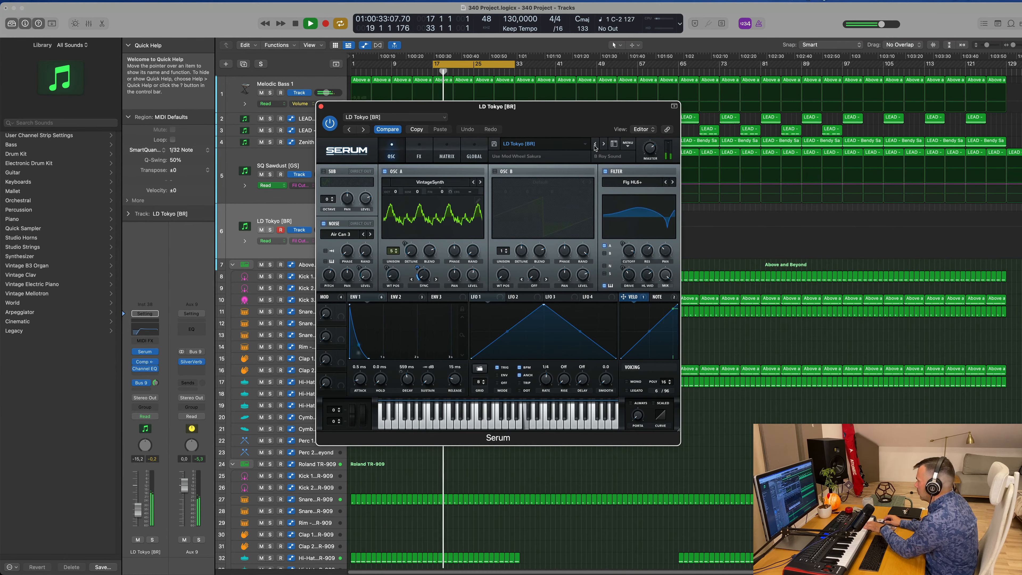
click(594, 145)
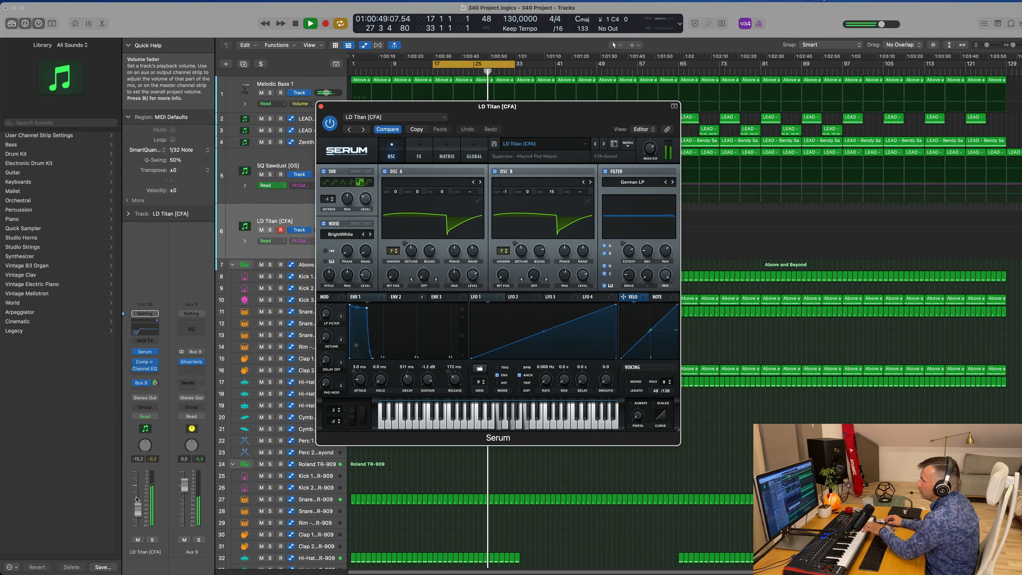
click(594, 144)
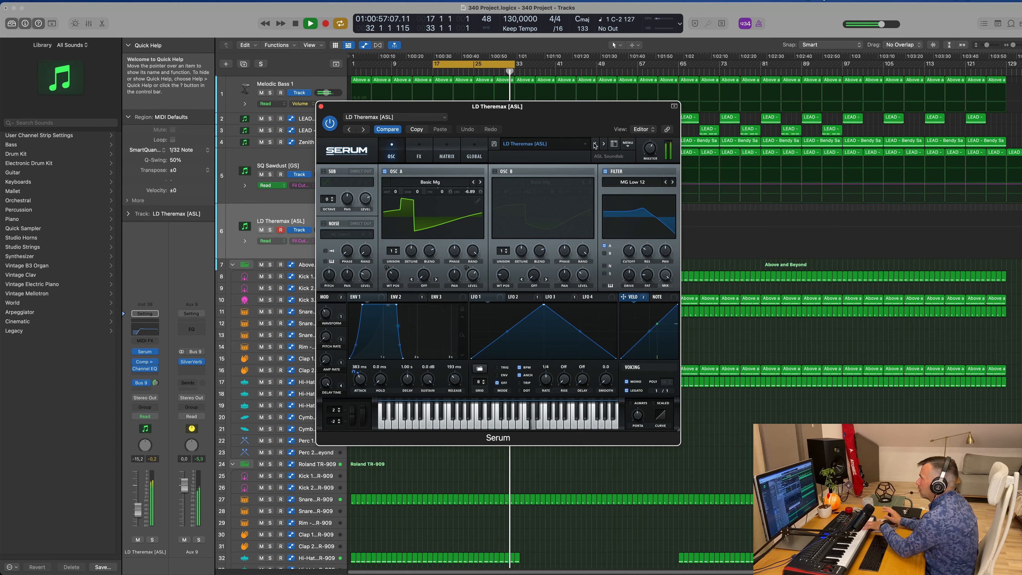
click(595, 144)
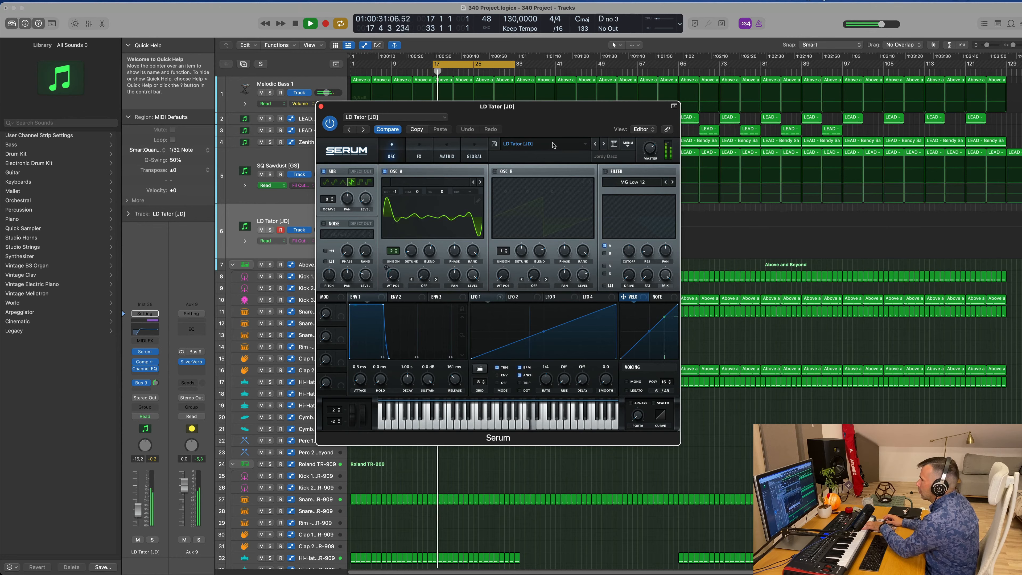
click(594, 144)
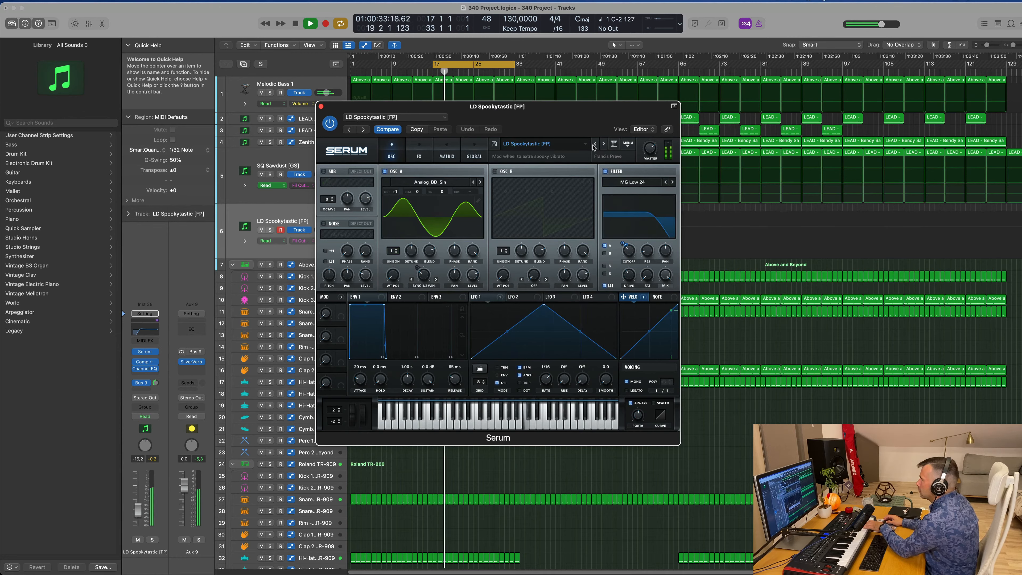
- Continue back through the lead presets to load LD Scotland [BR] and set the track volume to -11.4 dB
click(594, 145)
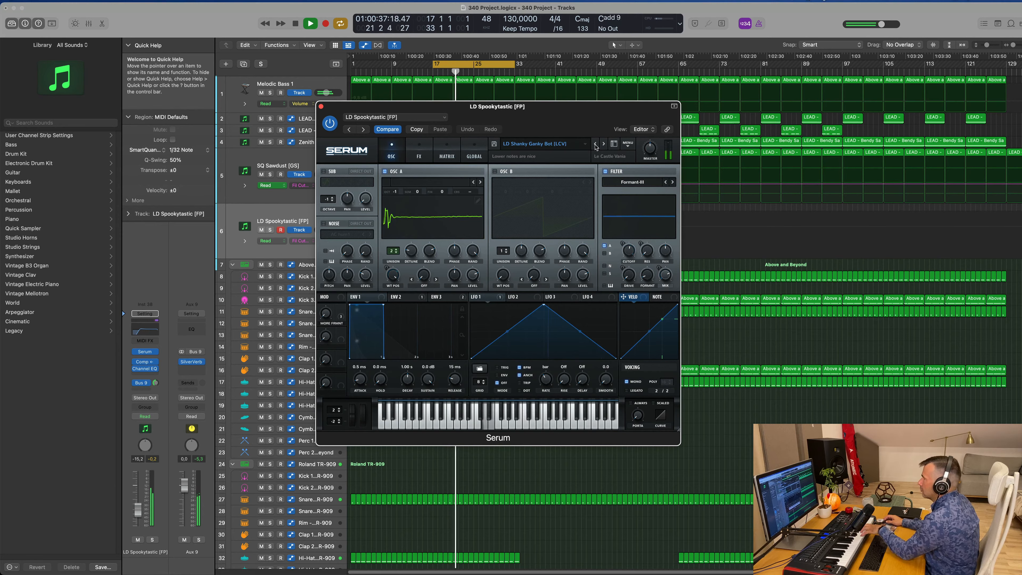
click(595, 144)
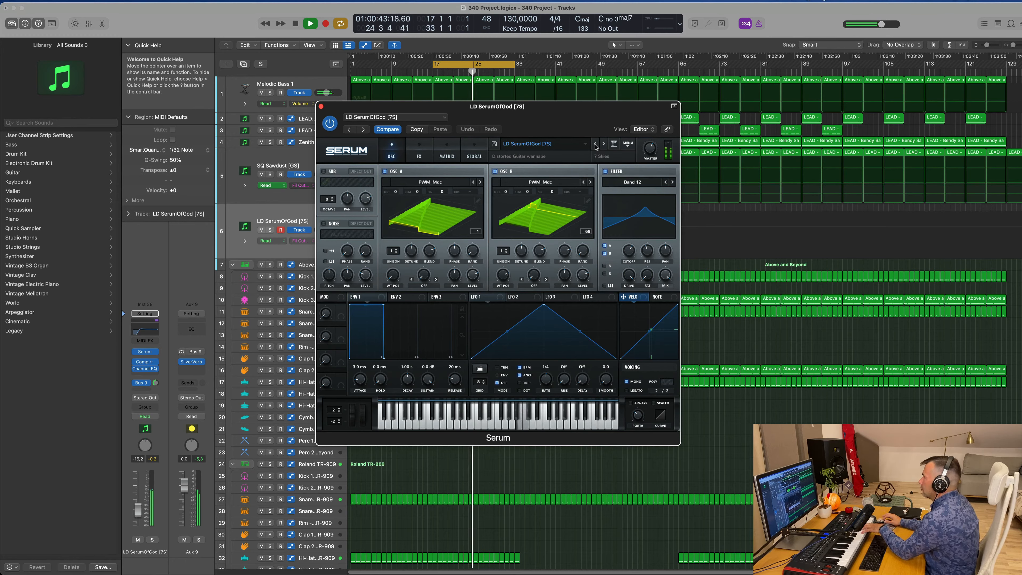
click(594, 145)
click(594, 145)
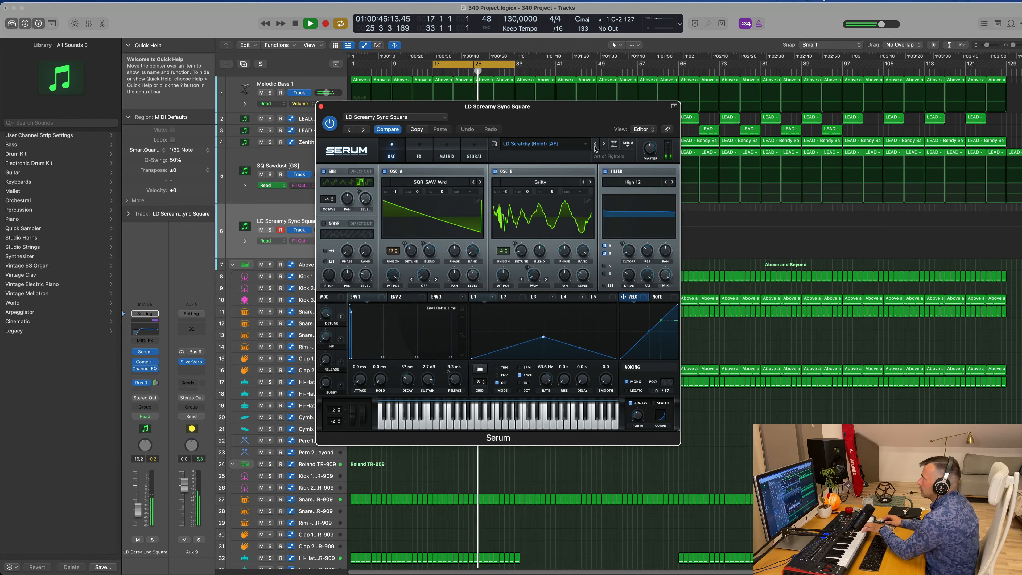
click(594, 145)
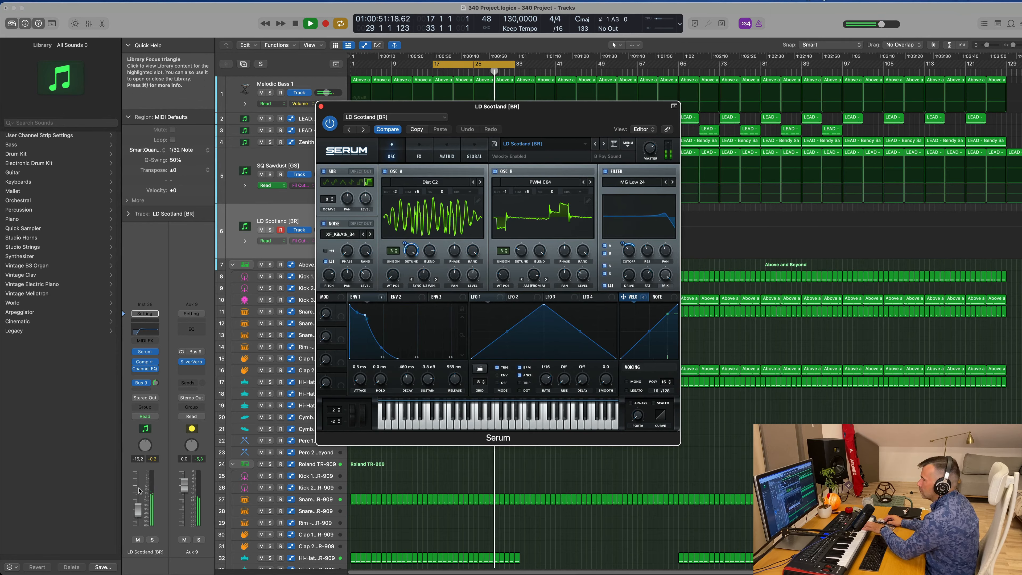
drag(138, 504, 140, 501)
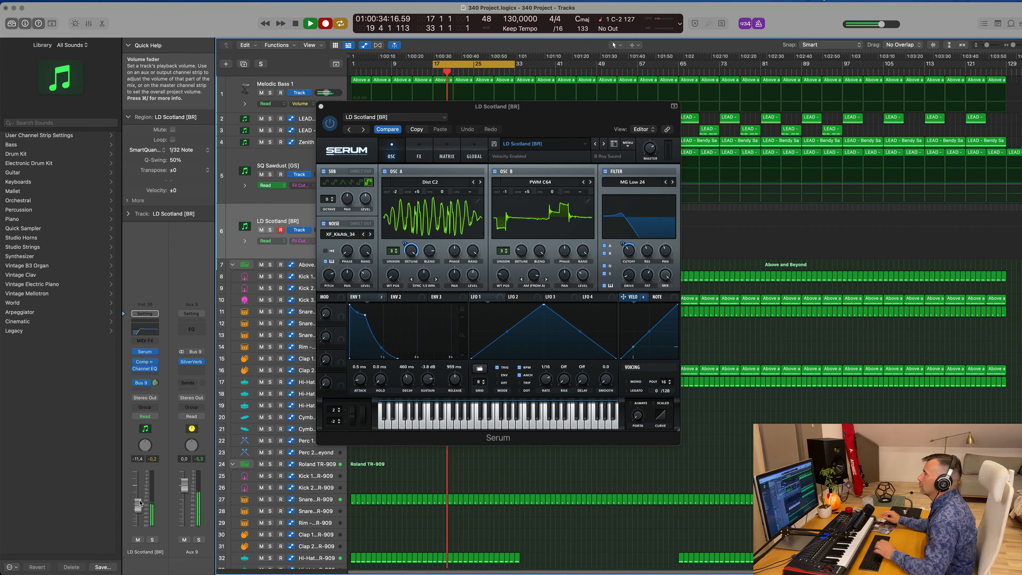
- Open the first LD Scotland [BR] region in the Piano Roll and select all its notes during playback
drag(603, 114, 892, 142)
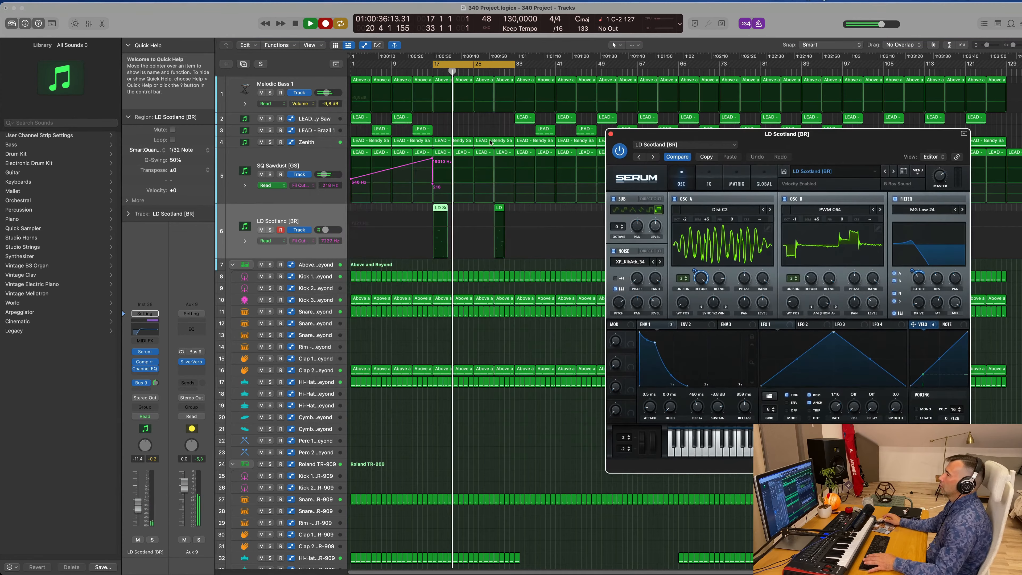
key(space)
double_click(442, 208)
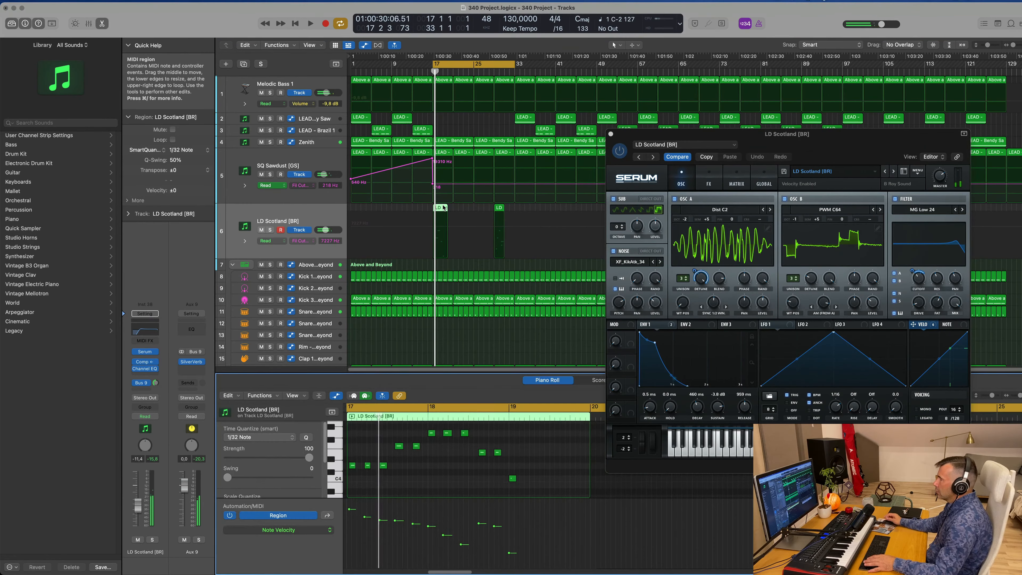
key(super+a)
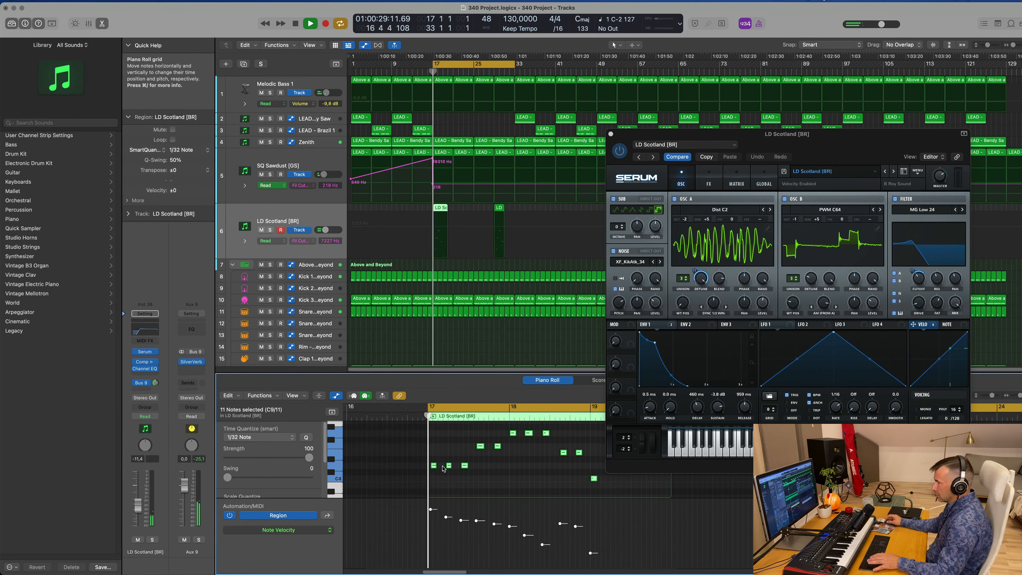
key(space)
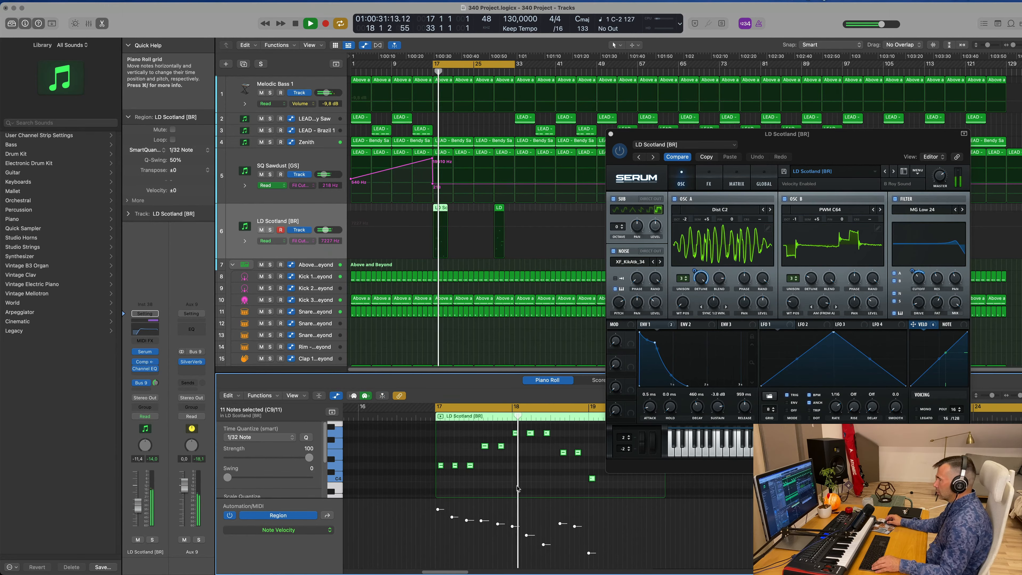
scroll(522, 488, right, 4)
scroll(522, 489, left, 3)
scroll(522, 488, right, 3)
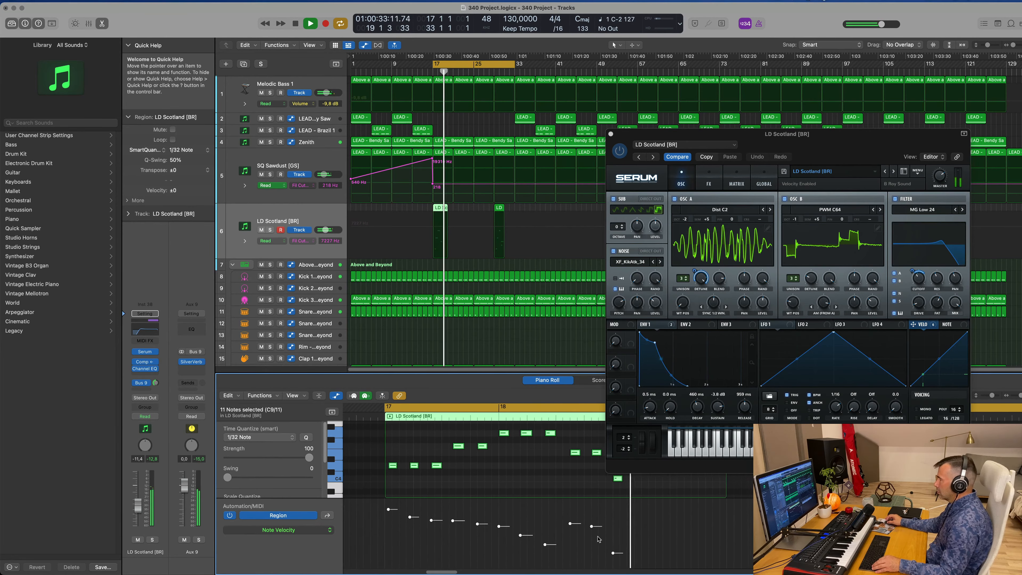
- Raise the velocities of all notes in the region slightly and the last note's velocity further
drag(607, 552, 612, 540)
click(642, 534)
key(space)
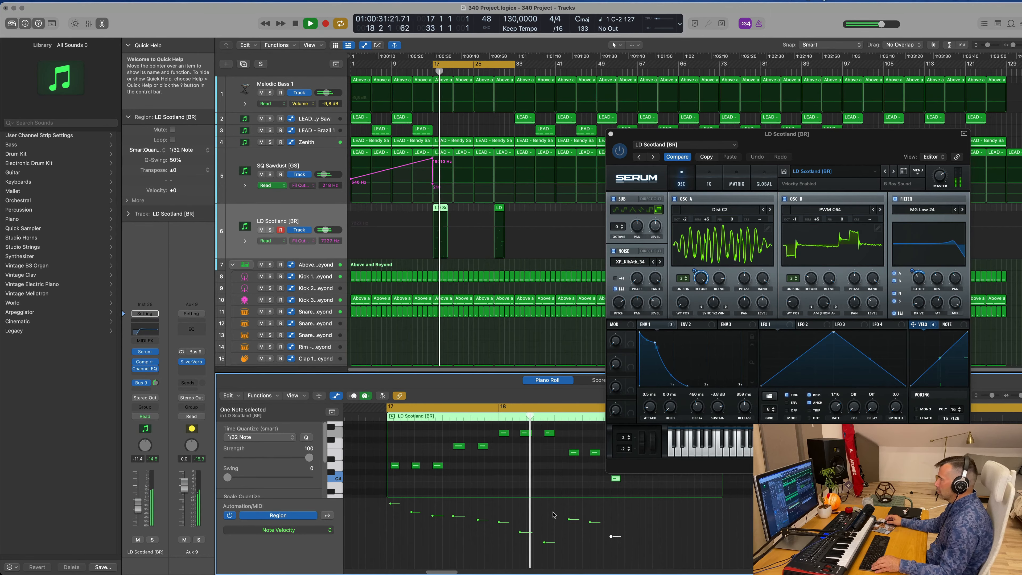
scroll(553, 514, left, 1)
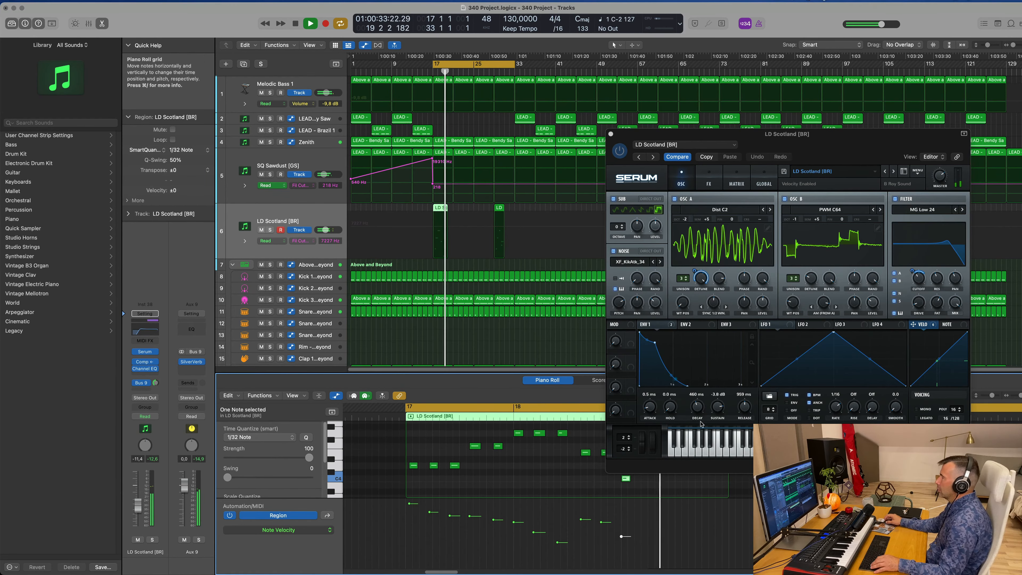
- Close the Serum window and delete the second, shorter region on the LD Scotland [BR] track
drag(660, 137, 539, 149)
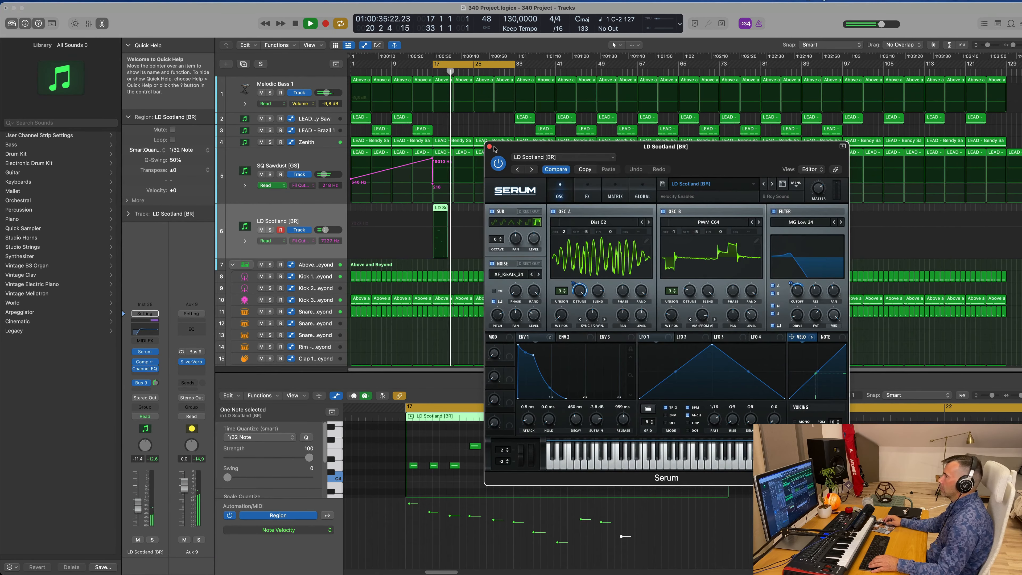
click(489, 147)
key(space)
key(space)
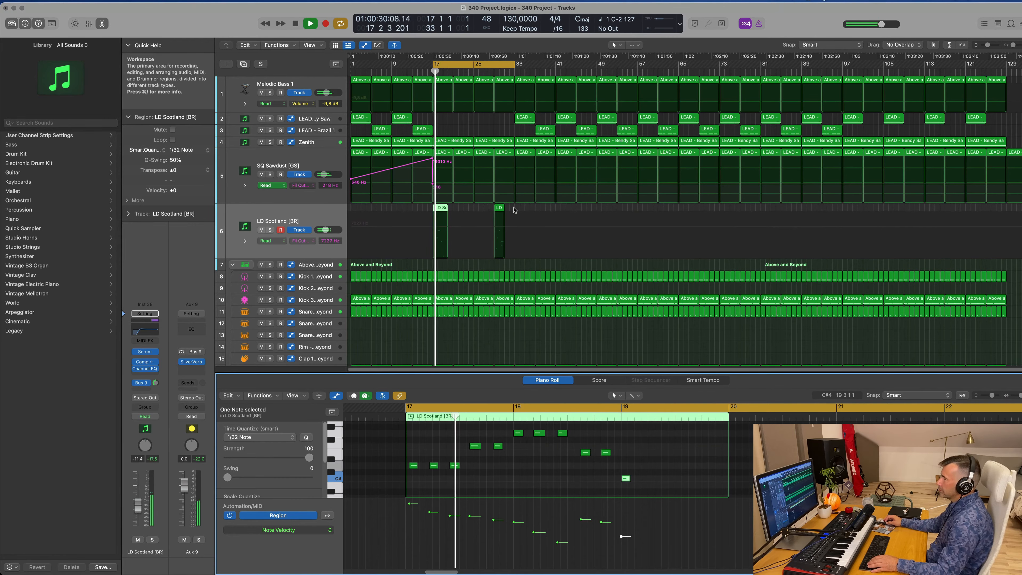
drag(513, 210, 487, 212)
key(Delete)
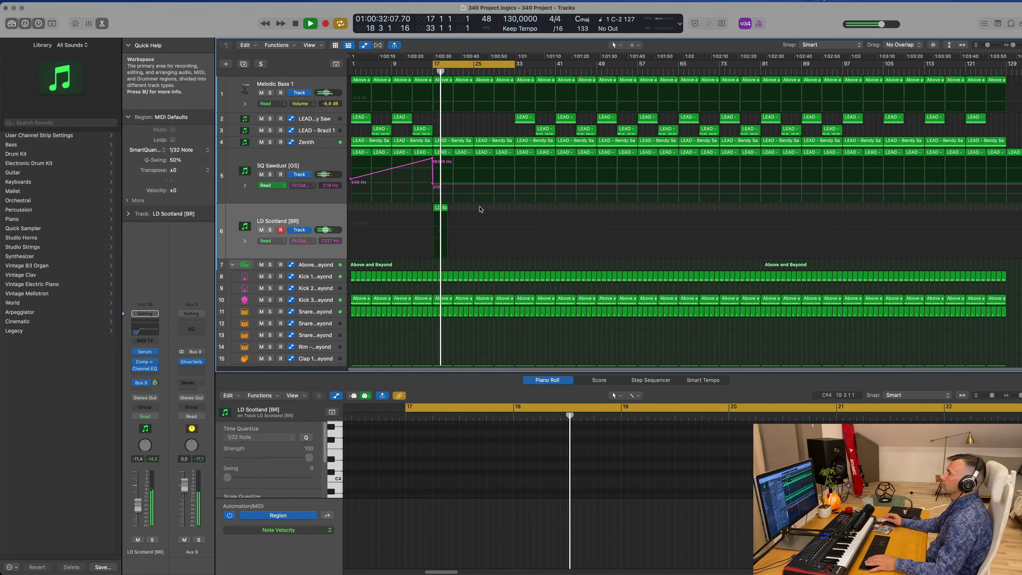
- Play the remaining LD Scotland [BR] region from bar 17 and review its notes in the Piano Roll
key(space)
key(space)
click(443, 211)
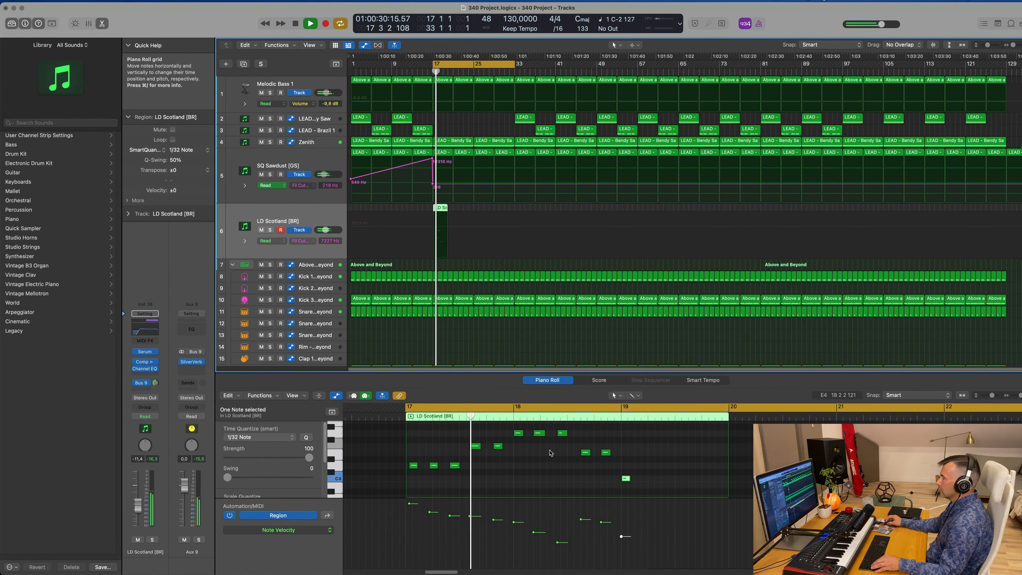
scroll(545, 455, up, 3)
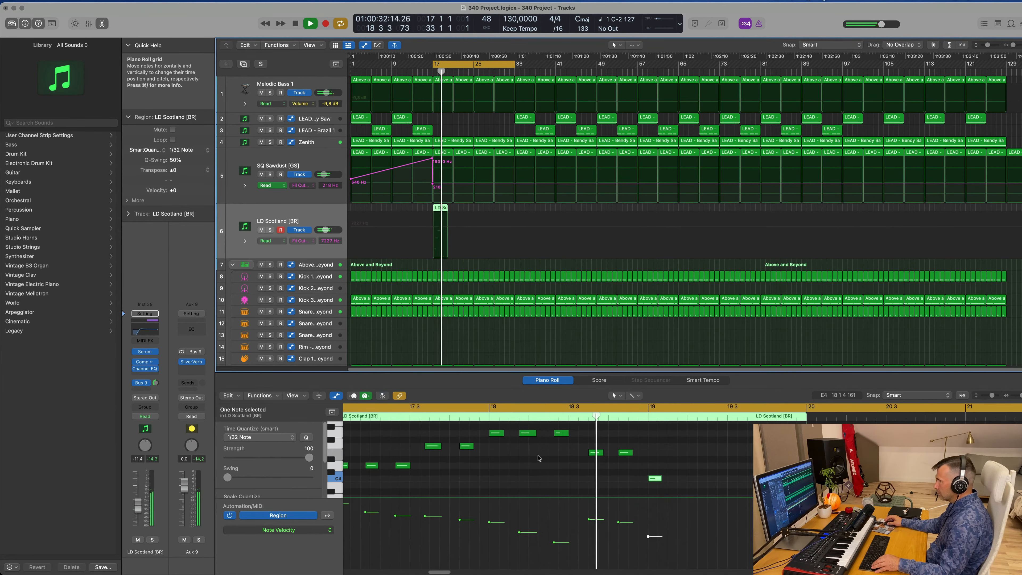
scroll(539, 458, down, 2)
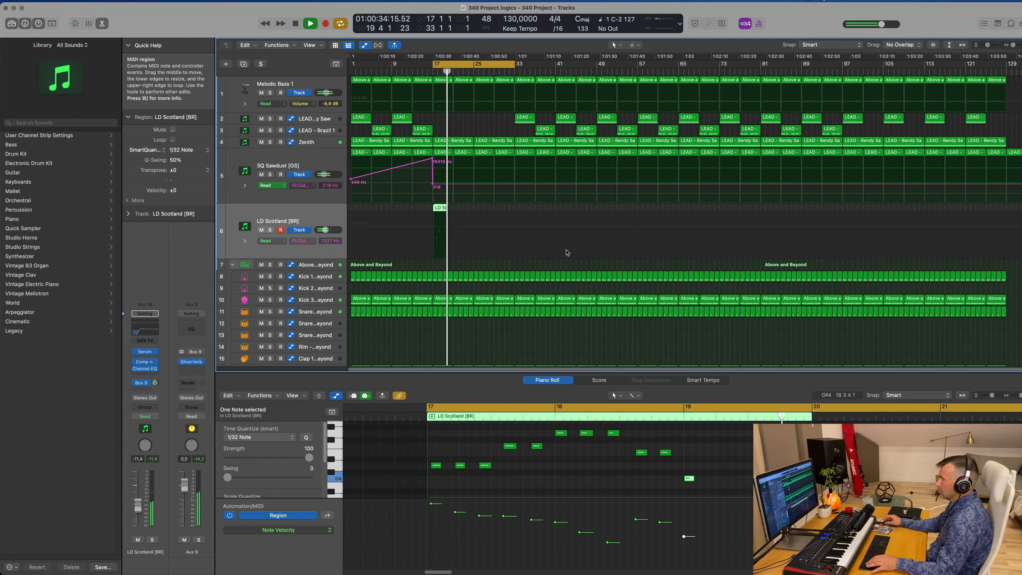
key(space)
key(space)
key(space)
key(space)
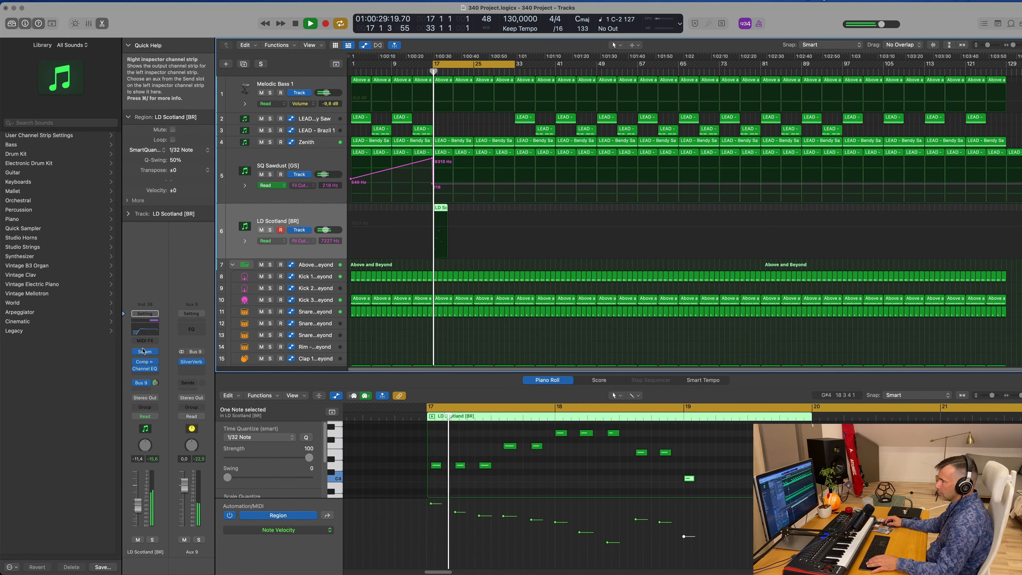
- Reopen Serum on the LD Scotland [BR] track, move its window aside, and lower the track volume to -12.0 dB
click(143, 351)
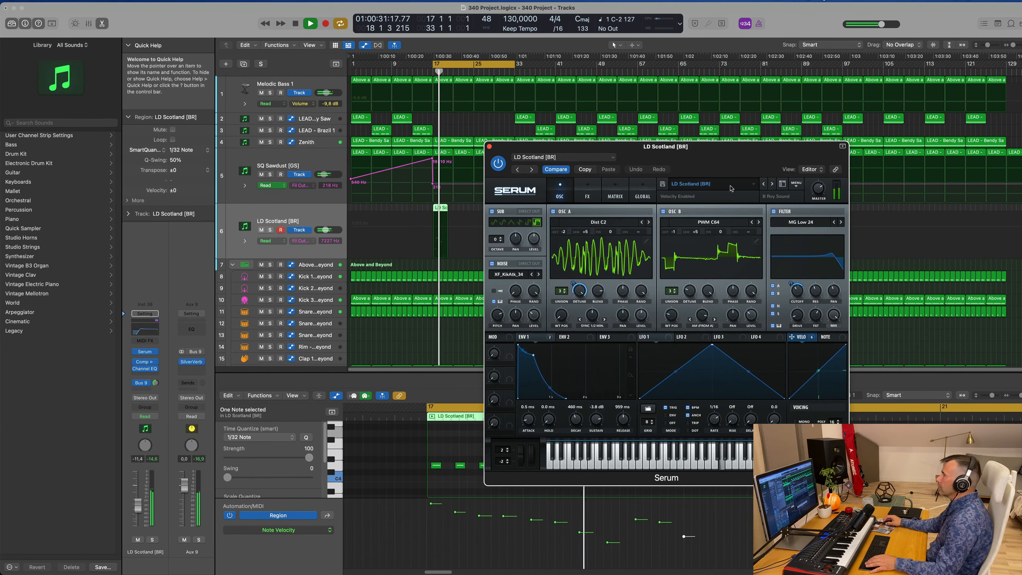
key(space)
key(space)
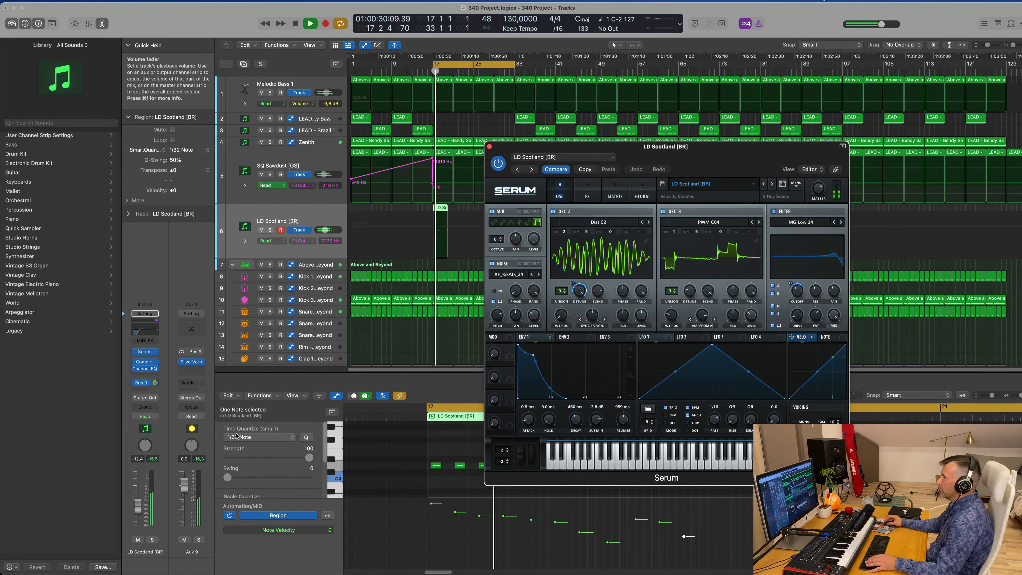
key(space)
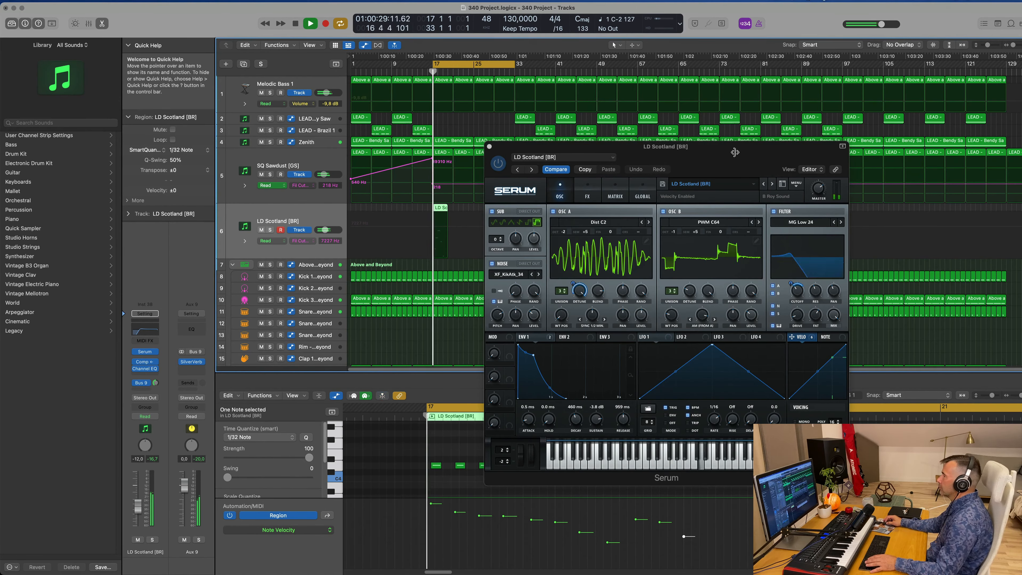
drag(734, 152, 667, 158)
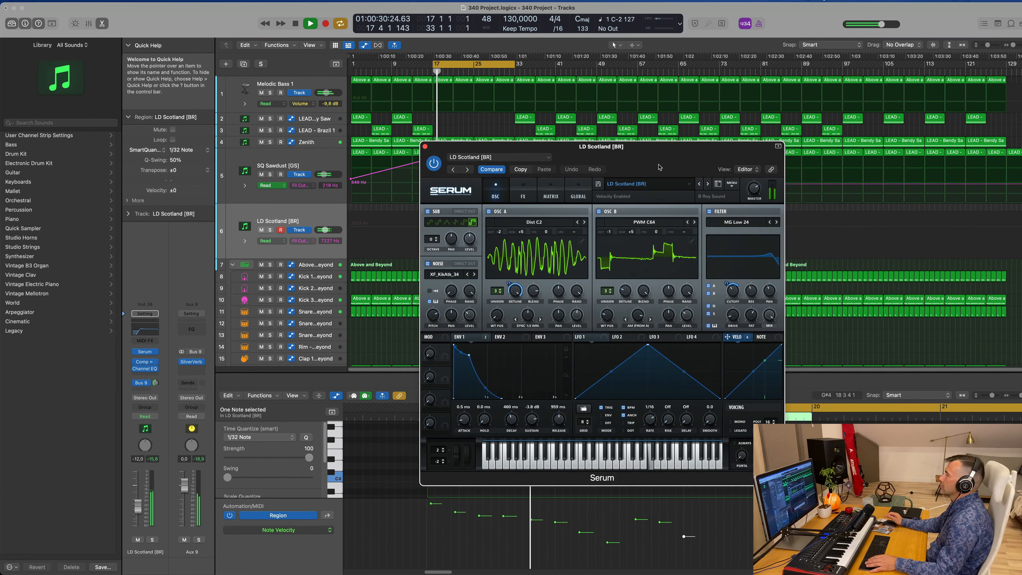
key(space)
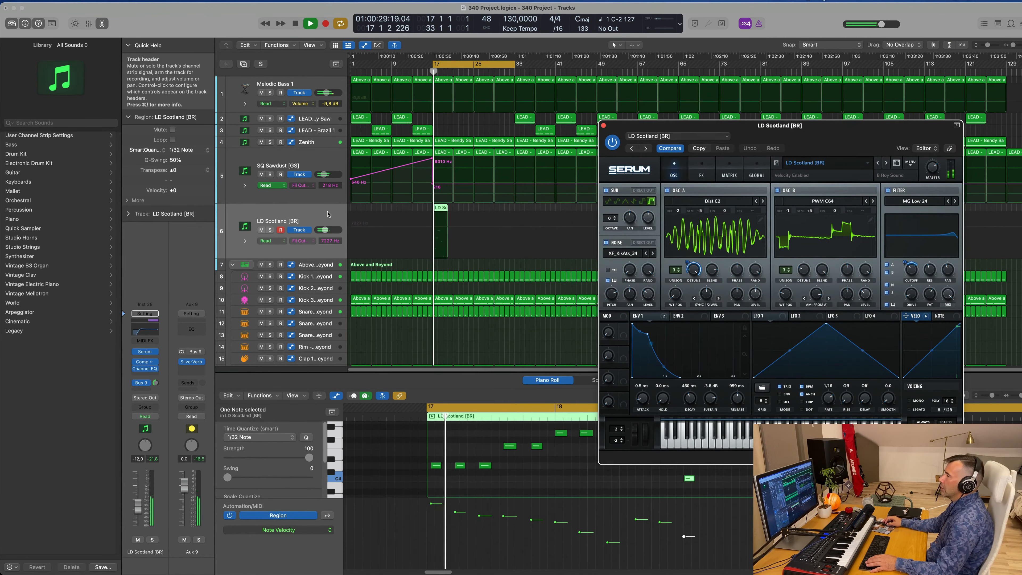
- Duplicate the LD Scotland [BR] track with a copy of its bar 17 region, and mute the original track
key(super+d)
click(439, 208)
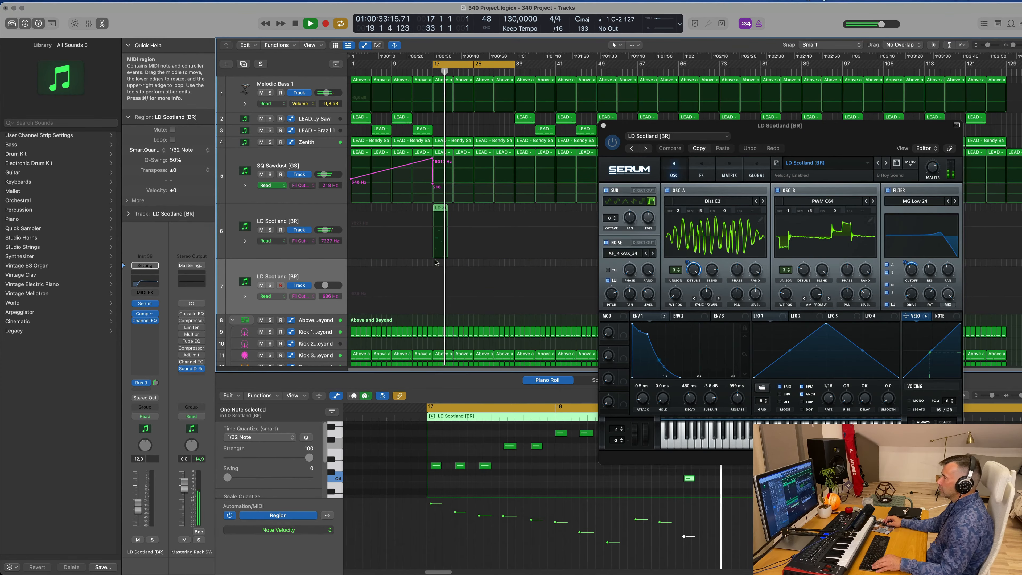
drag(436, 261, 438, 268)
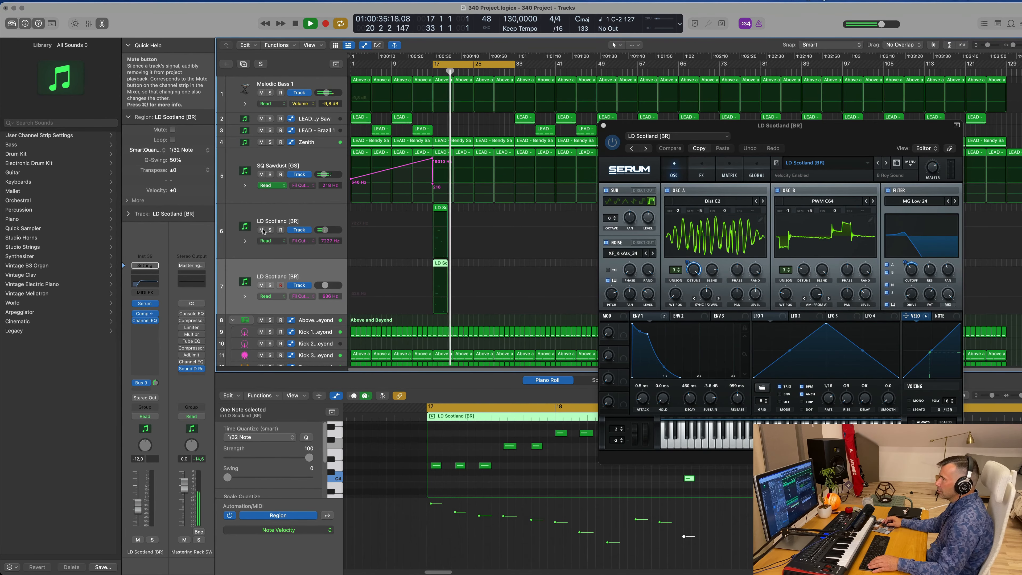
key(space)
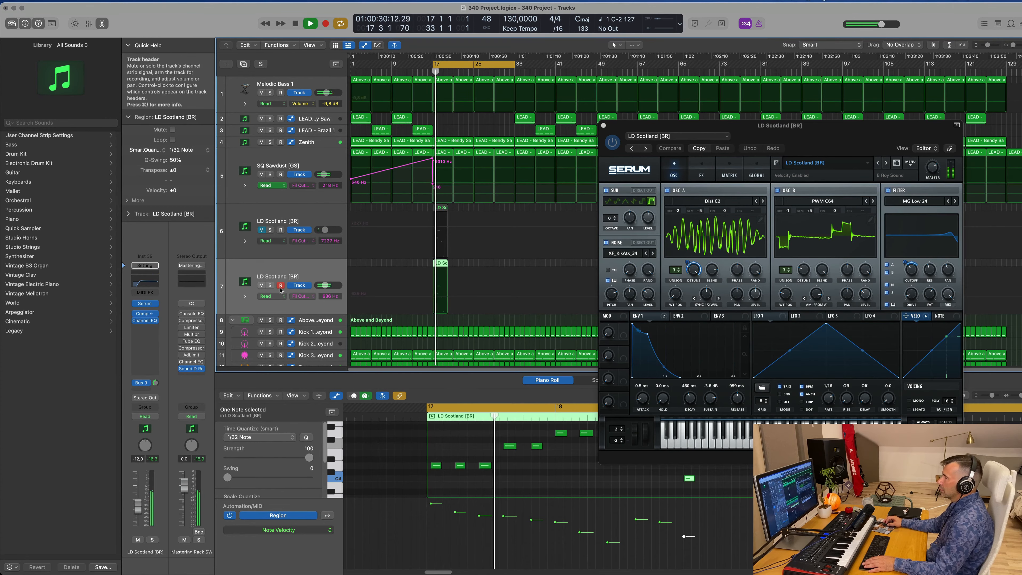
- Open Serum on the duplicated track and audition the lead presets back from LD Scotland [BR] to LD Ring Scream [PL]
click(149, 305)
key(space)
key(space)
drag(559, 107, 728, 105)
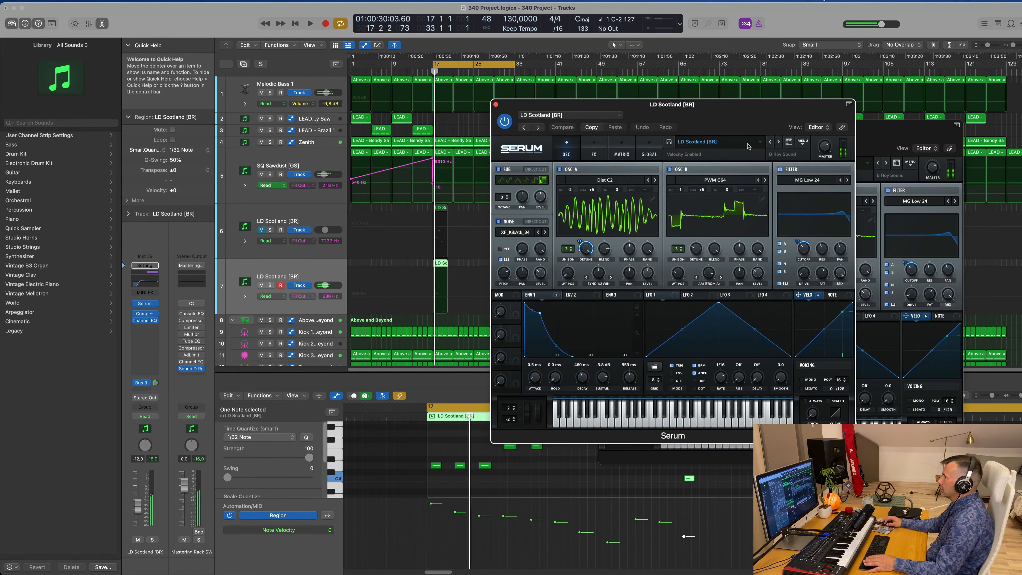
click(770, 142)
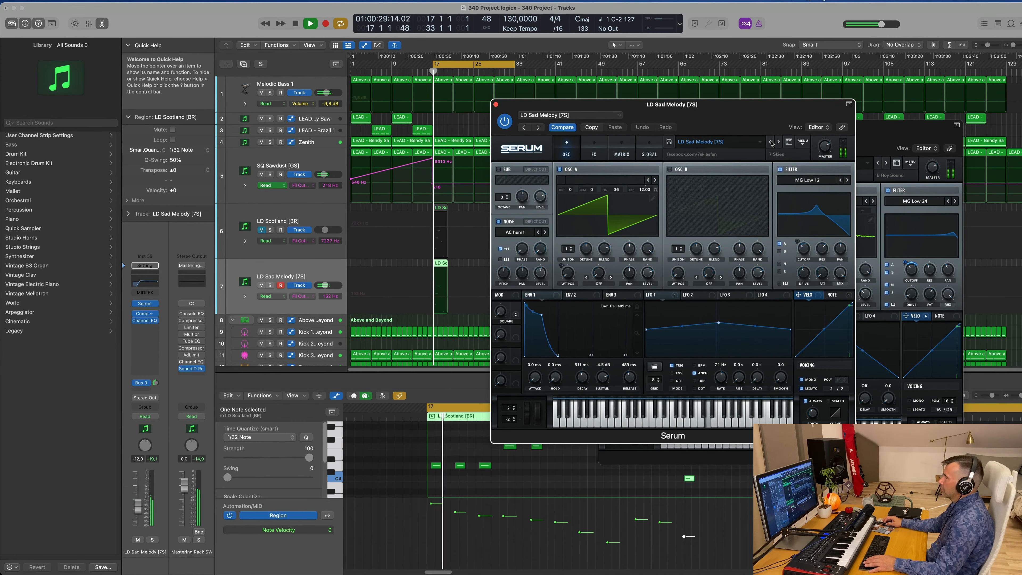
click(770, 142)
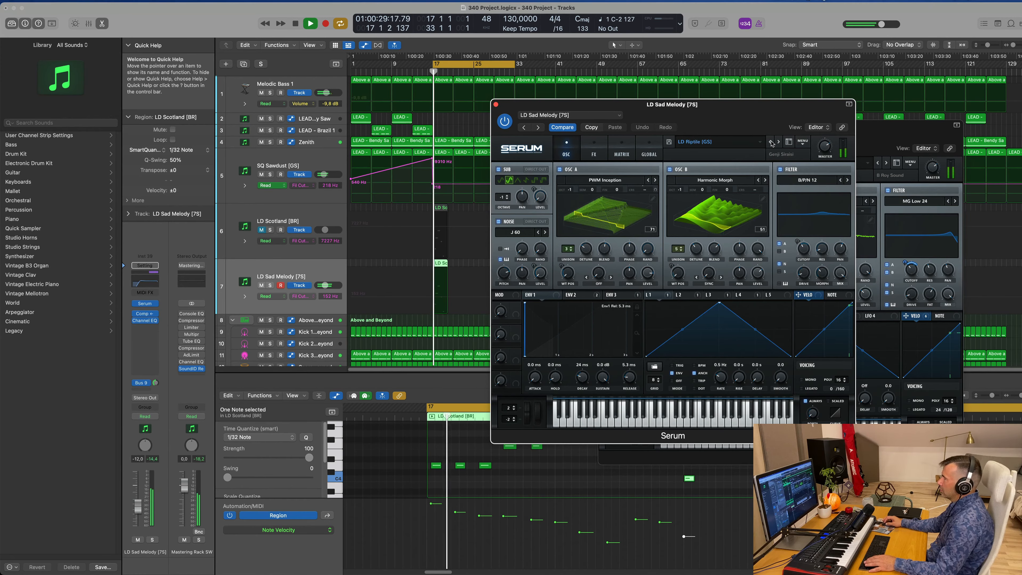
click(770, 142)
key(space)
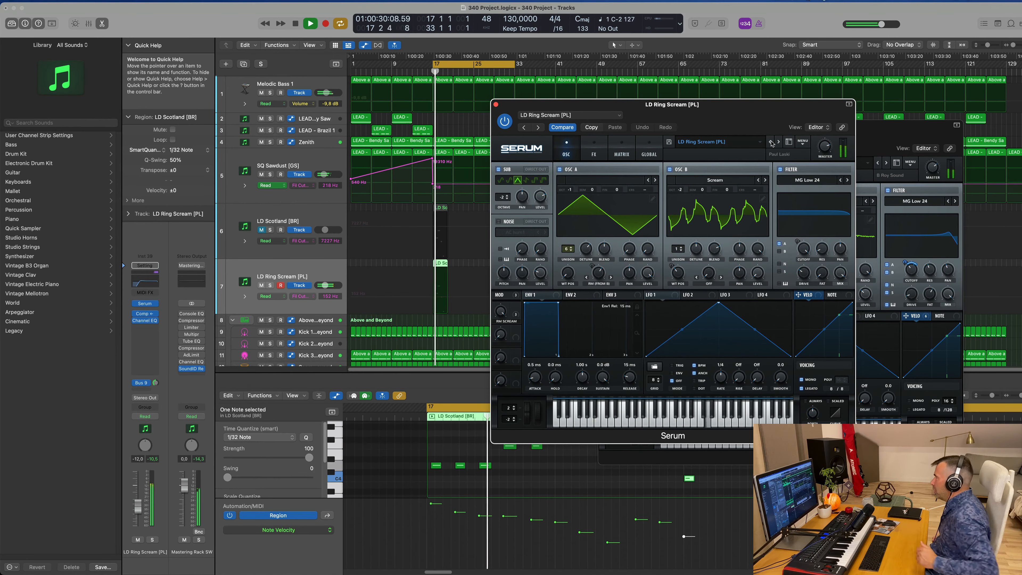
key(space)
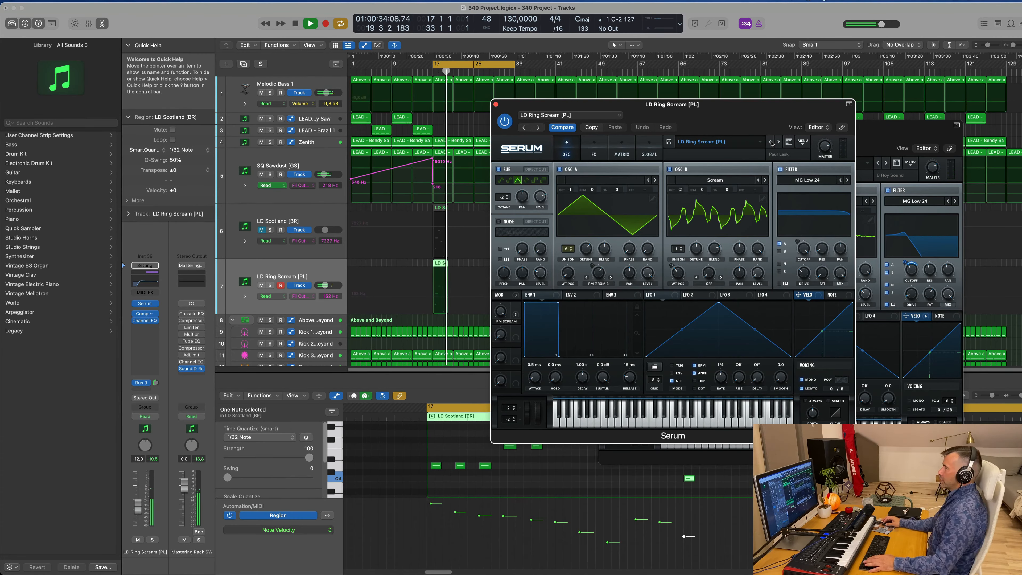
key(space)
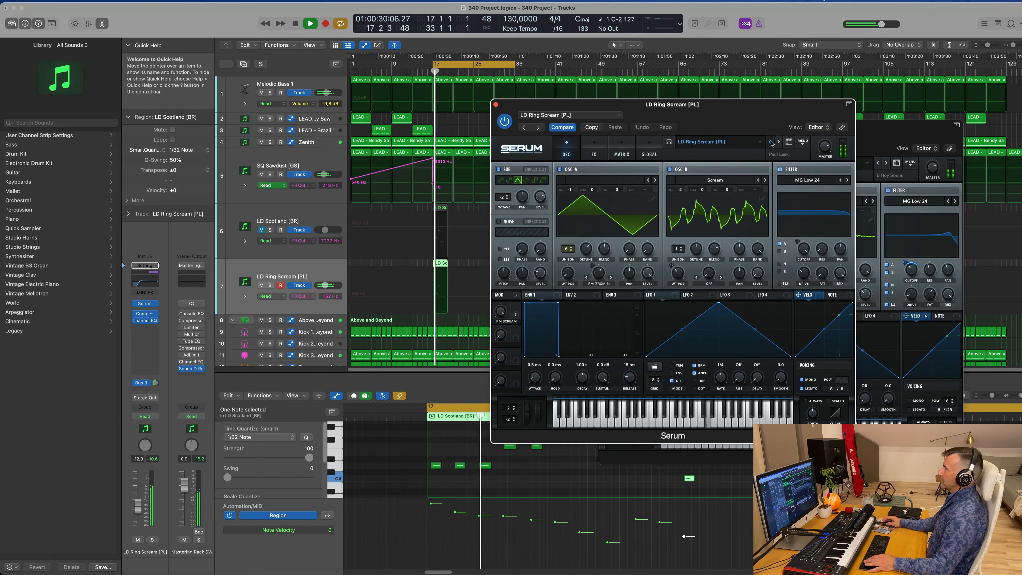
- Audition the lead presets backwards from LD Ring Scream [PL] to LD Hypersaw [JD] on the duplicated track while the loop plays
click(771, 143)
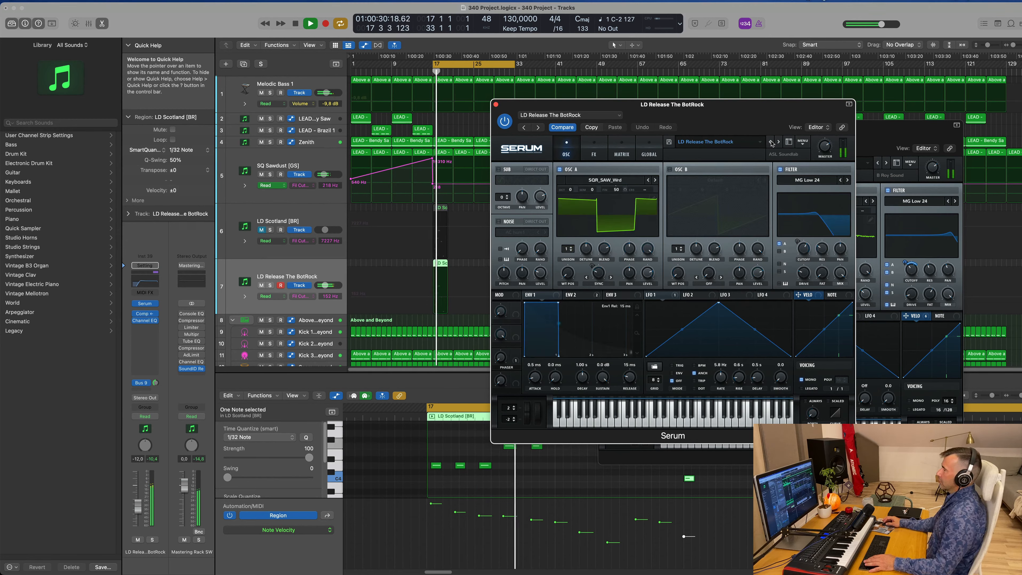
click(771, 143)
click(771, 143)
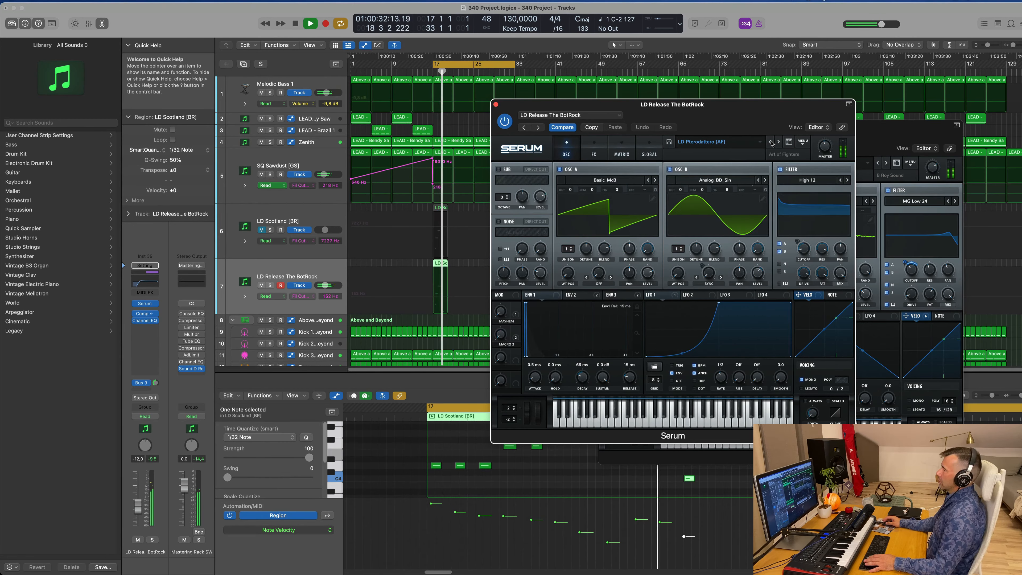
click(771, 143)
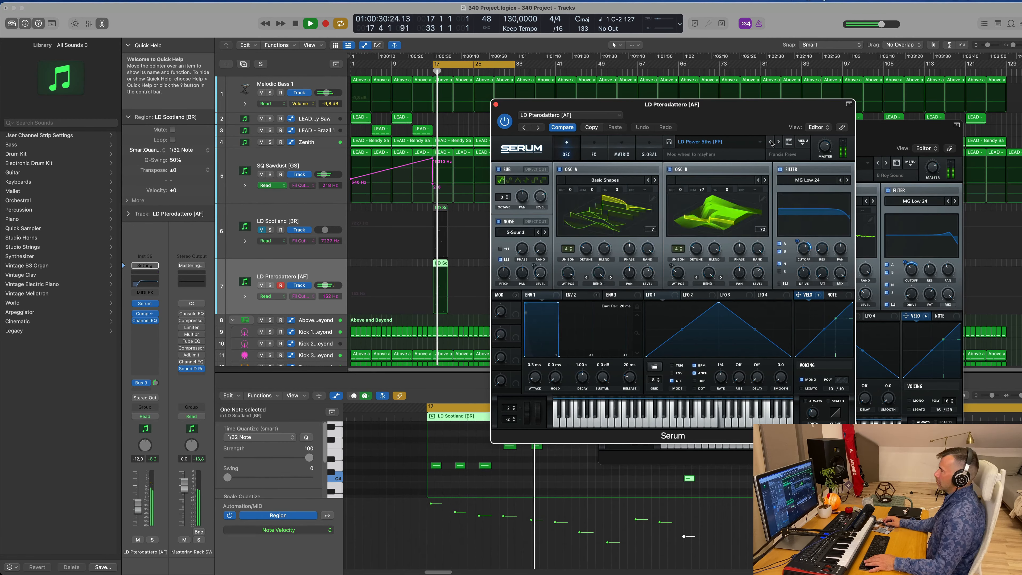
click(771, 143)
click(771, 143)
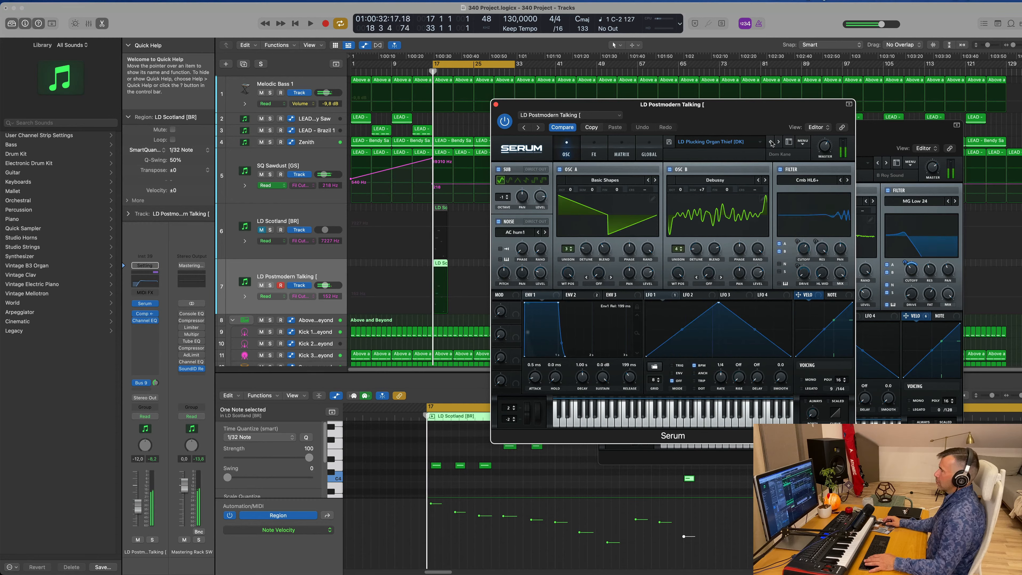
click(771, 142)
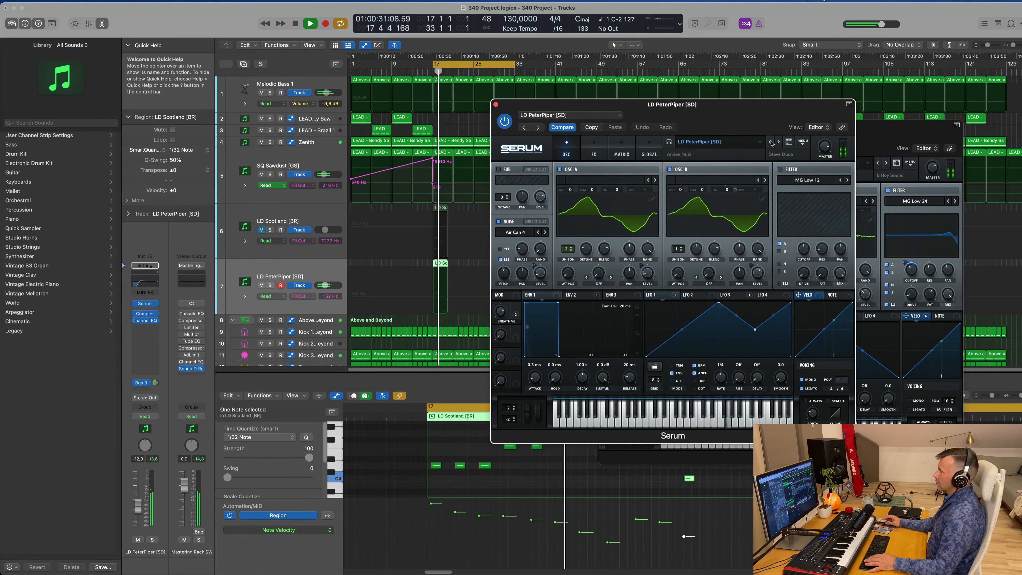
click(771, 143)
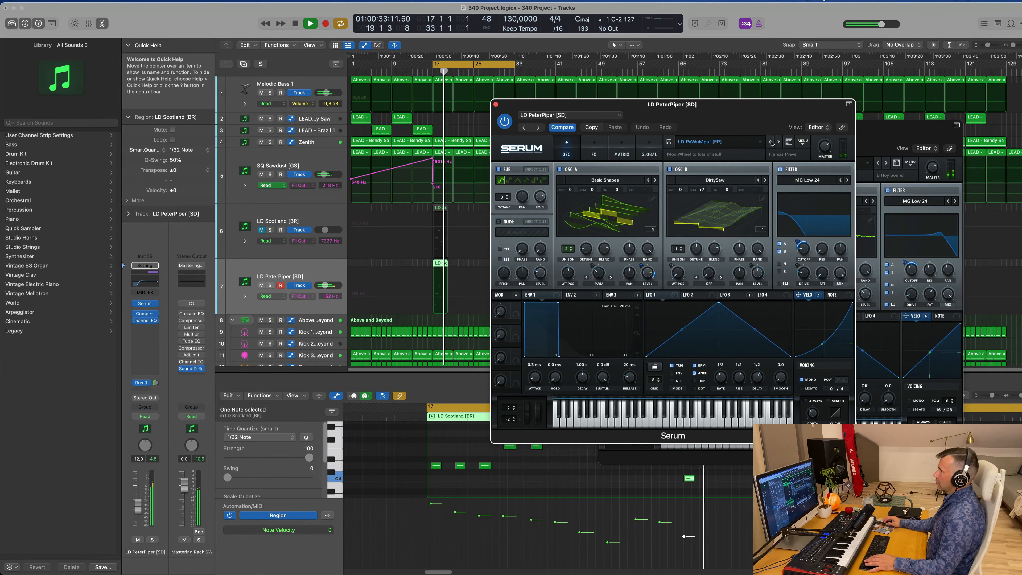
click(771, 143)
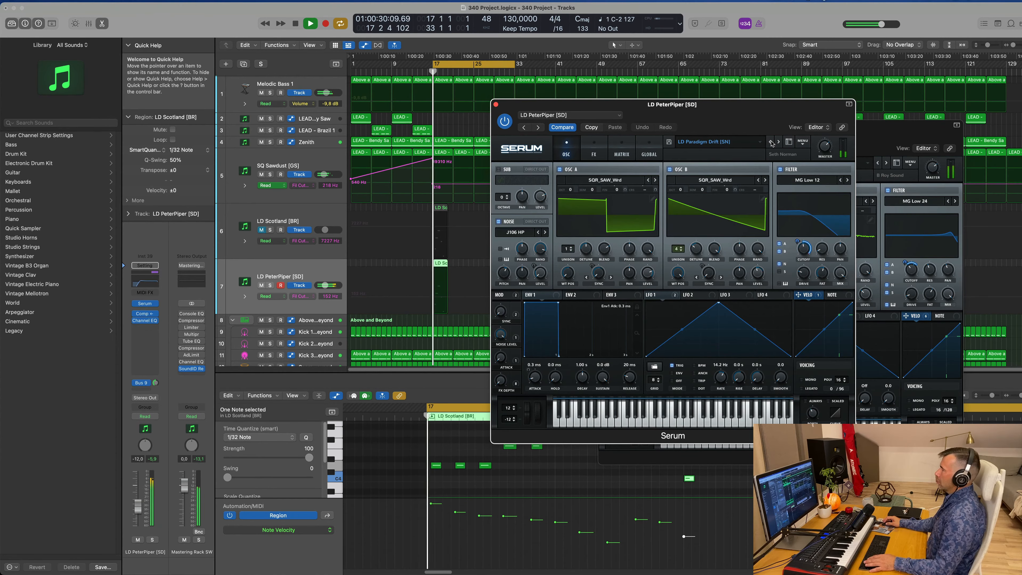
click(771, 143)
click(771, 143)
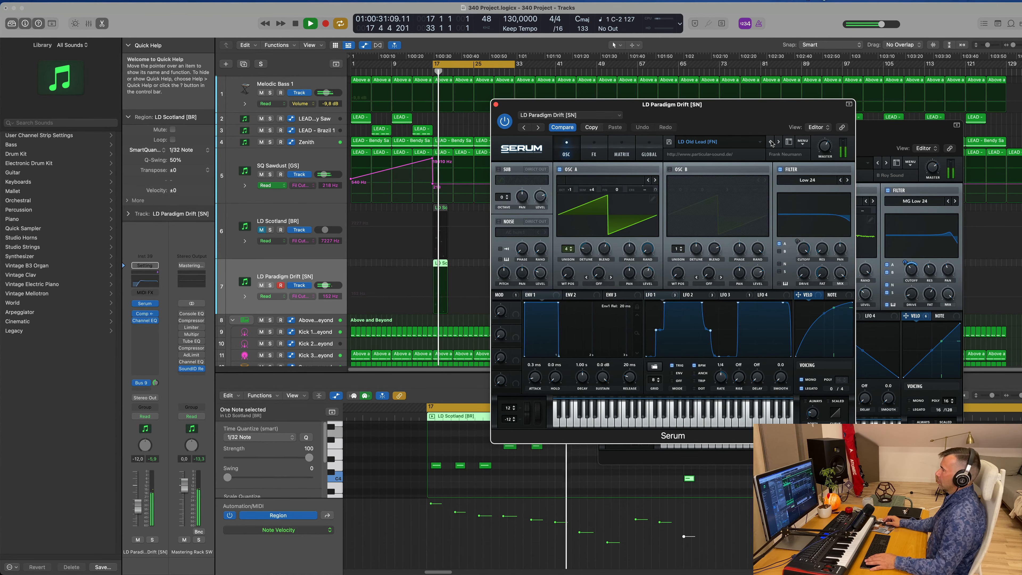
click(771, 143)
click(771, 143)
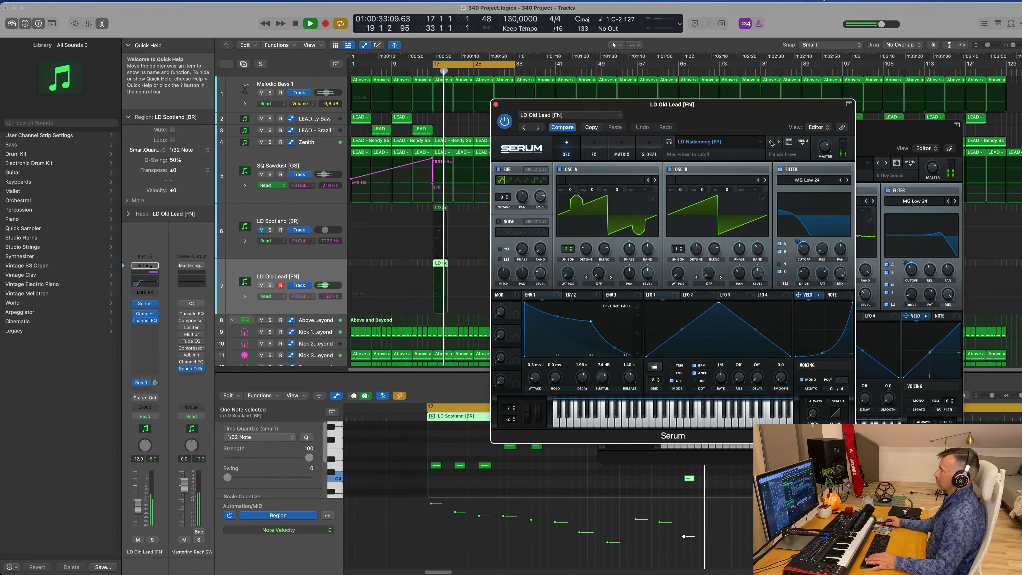
click(771, 143)
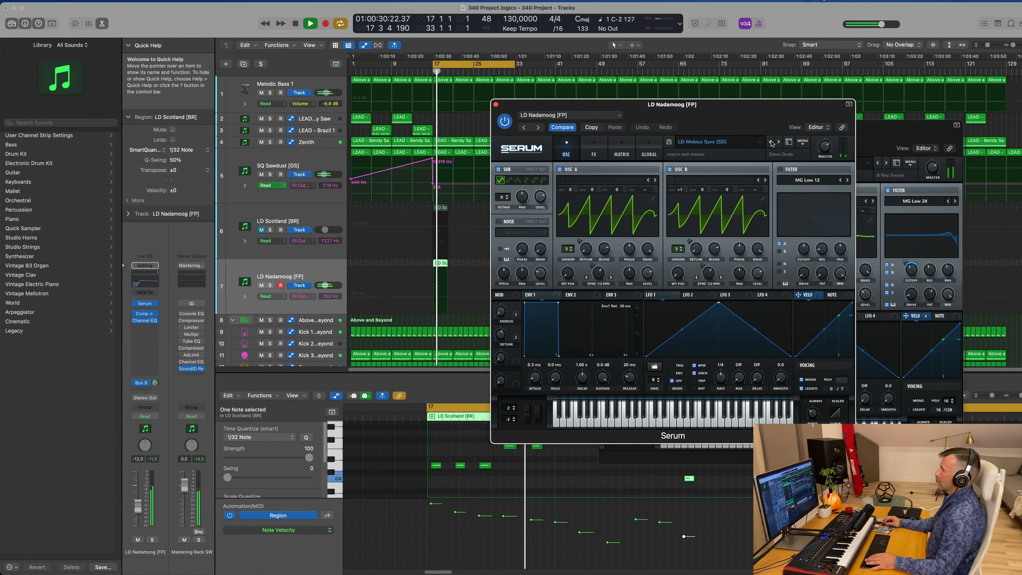
click(771, 143)
click(771, 143)
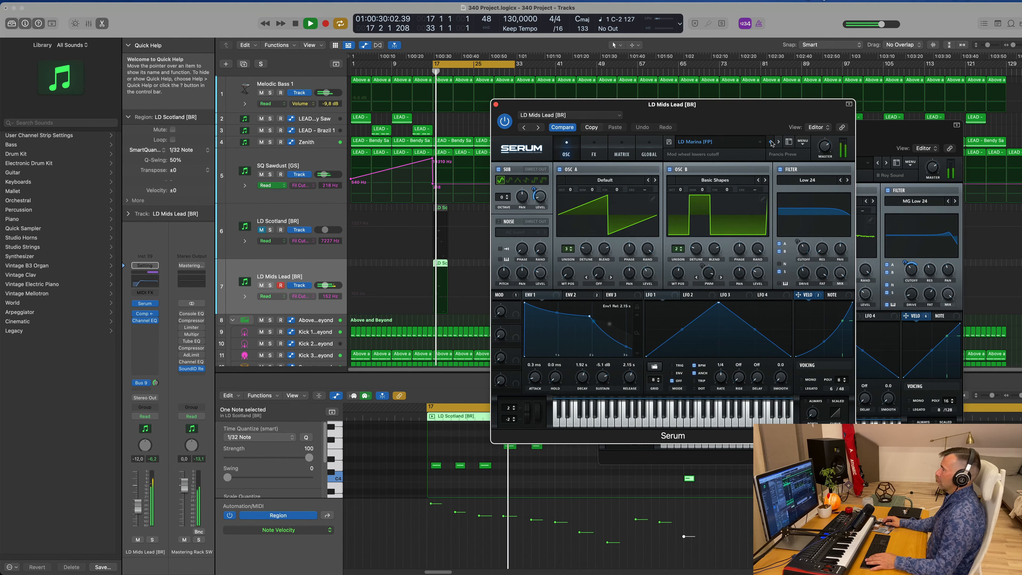
click(771, 143)
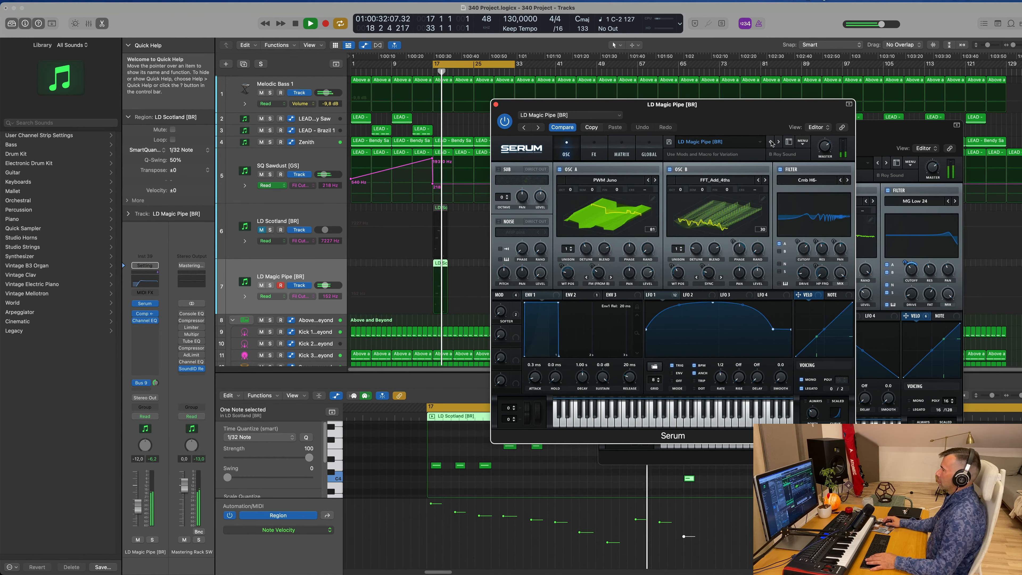
click(771, 143)
click(771, 143)
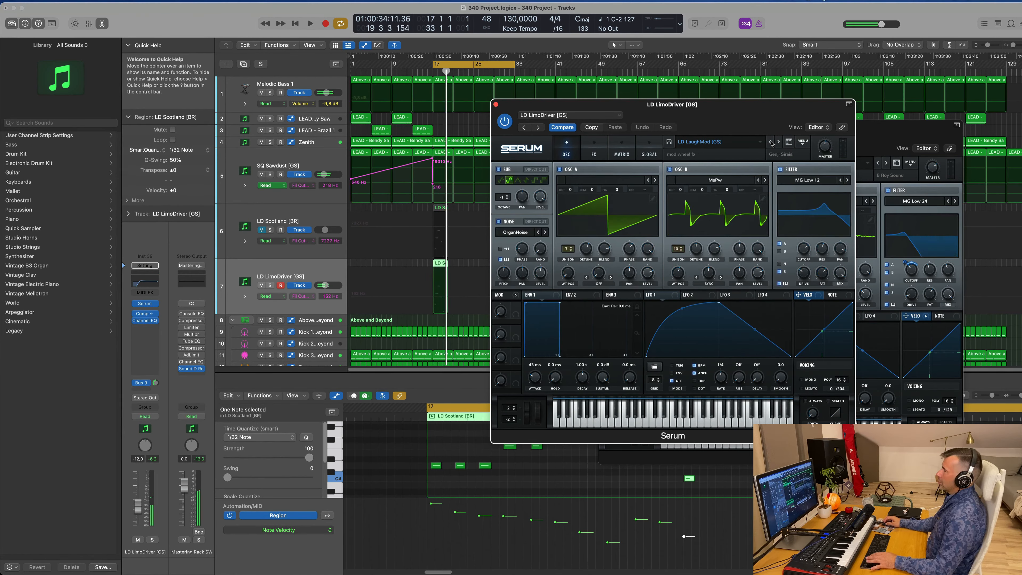
click(771, 143)
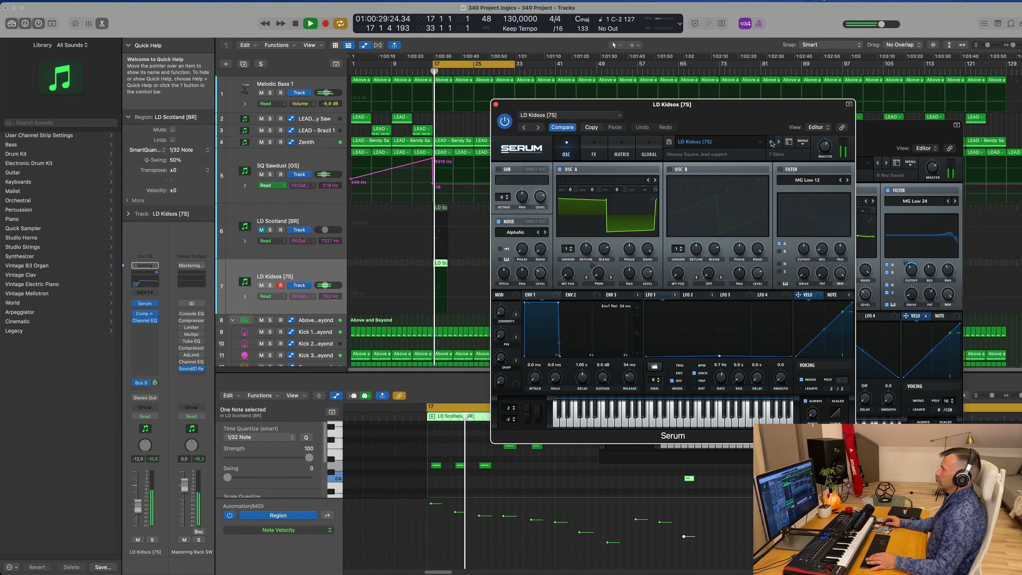
click(771, 143)
click(771, 143)
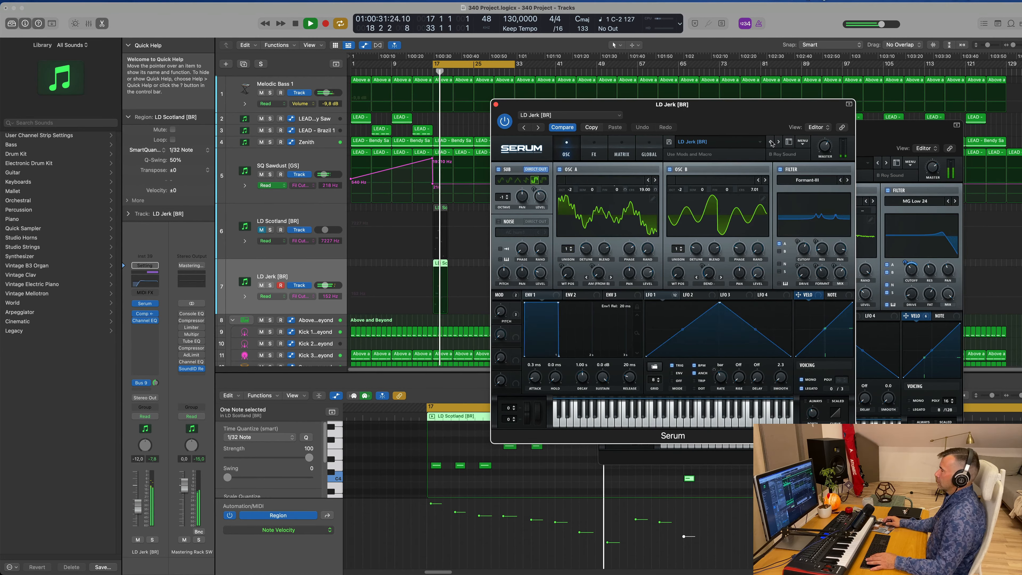
click(771, 143)
click(771, 143)
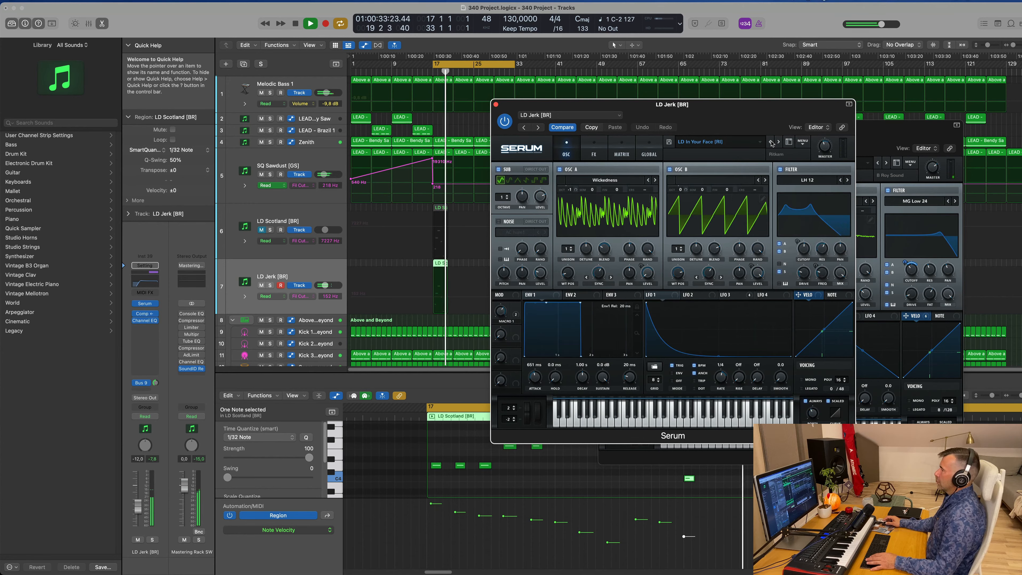
click(771, 143)
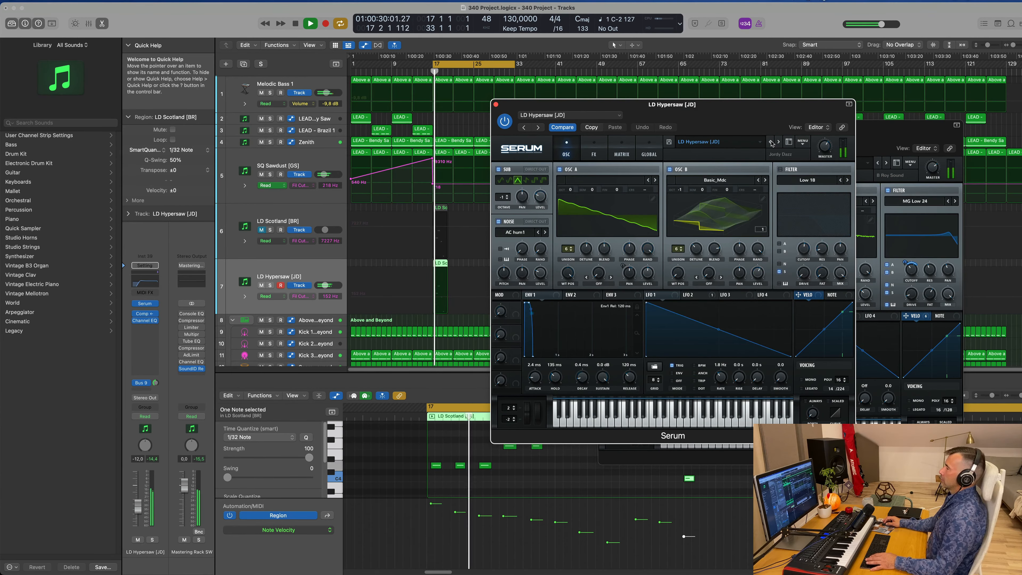
- Move the Serum window and keep auditioning the preceding lead presets from LD Hypersaw [JD] to LD Essence [7S]
drag(763, 130, 725, 178)
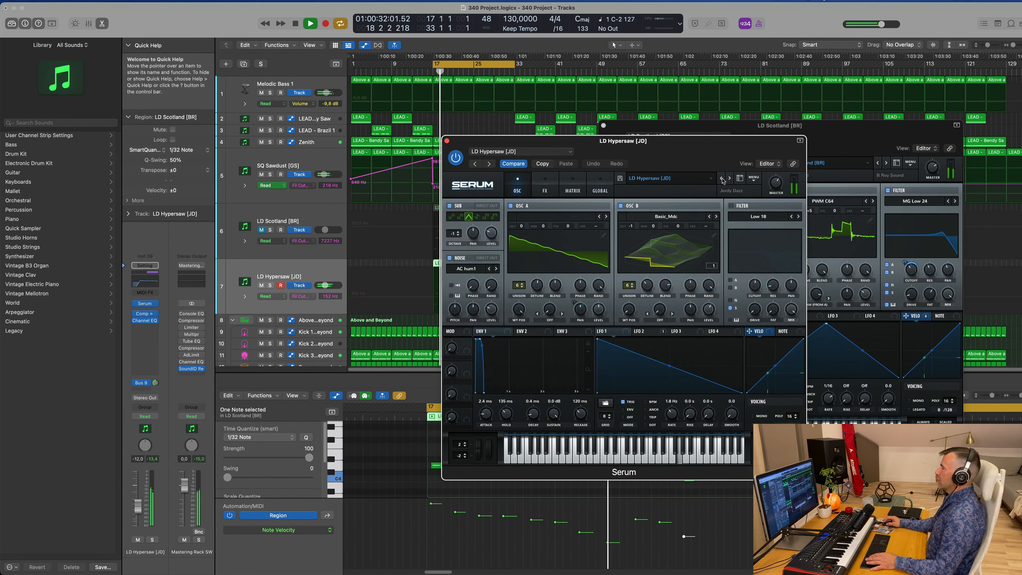
click(729, 178)
click(720, 179)
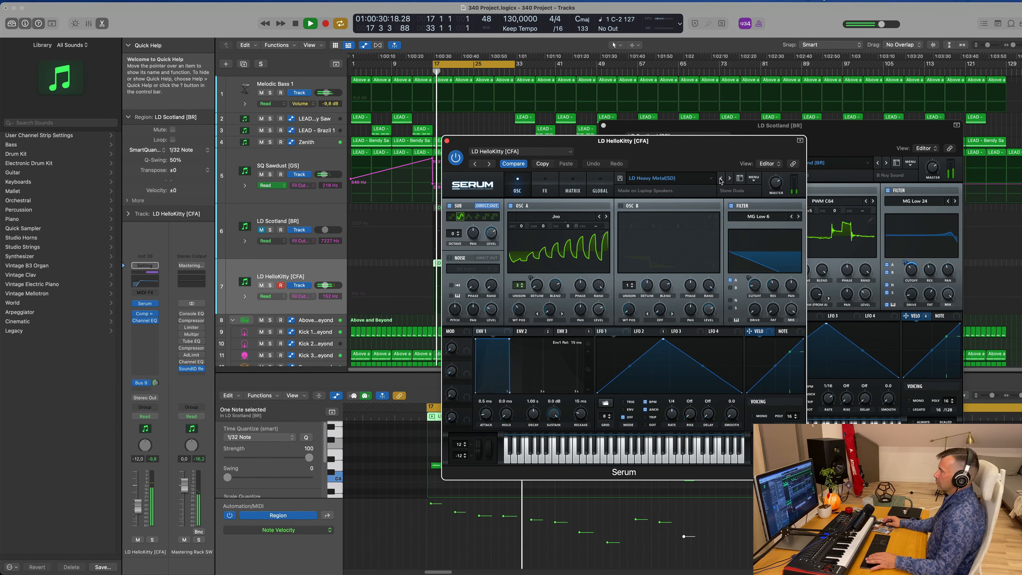
click(720, 179)
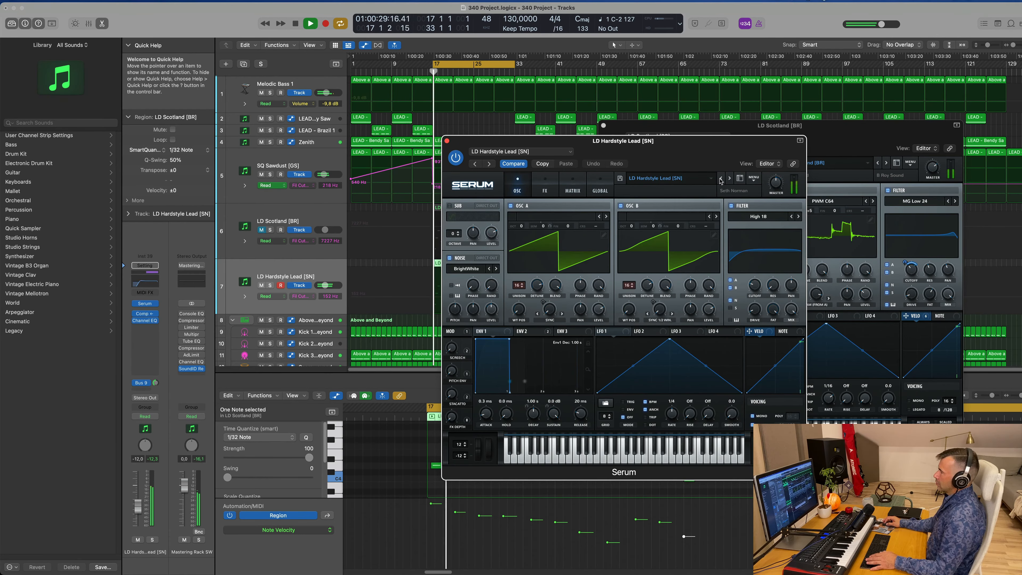
click(721, 179)
key(space)
key(space)
click(720, 179)
key(space)
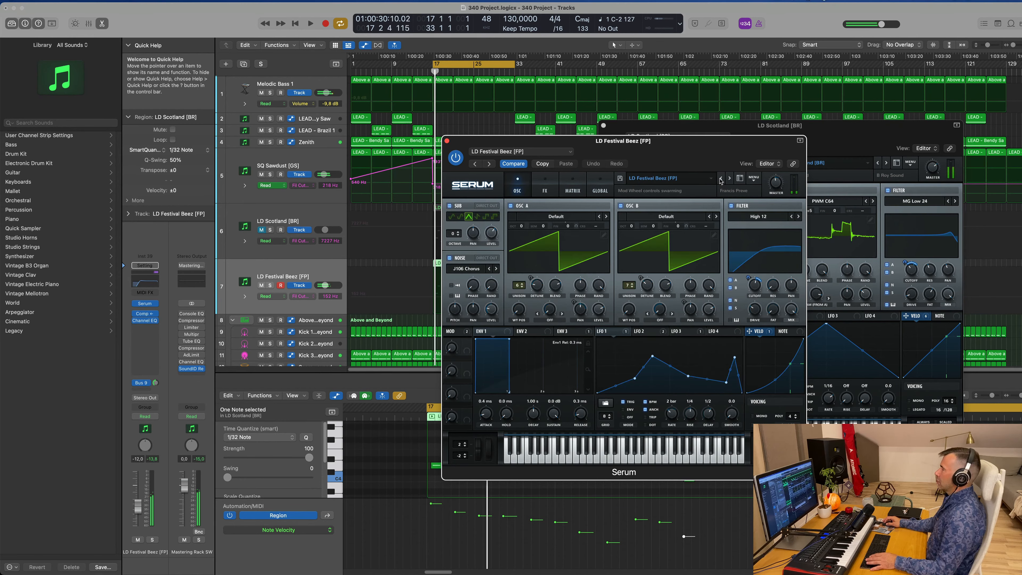
key(space)
click(720, 179)
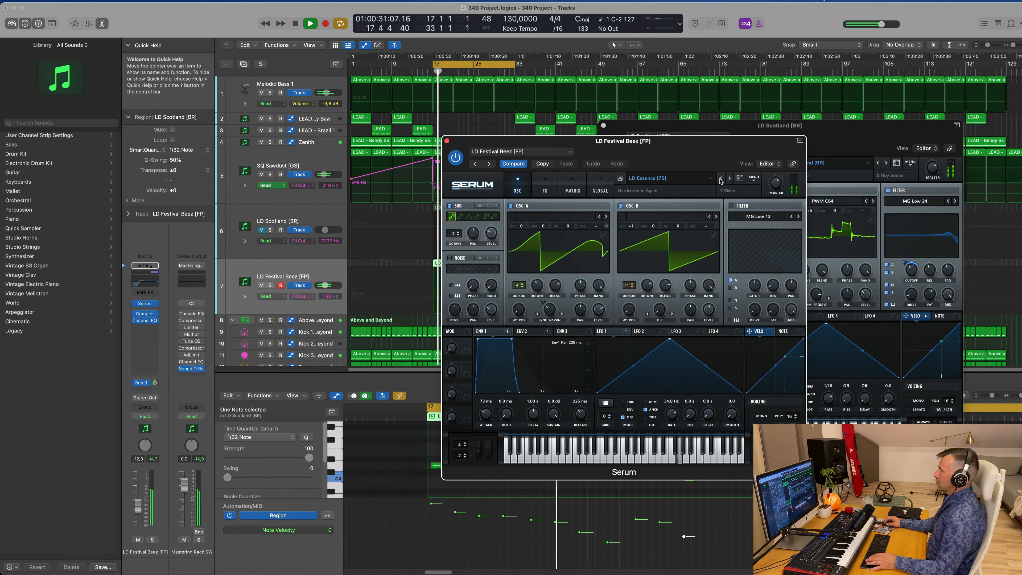
- Load the LD_Abstract lead from Shocking Future Bounce For Serum, and raise the duplicated track's volume to -7.0 dB
click(678, 178)
mouse_move(716, 286)
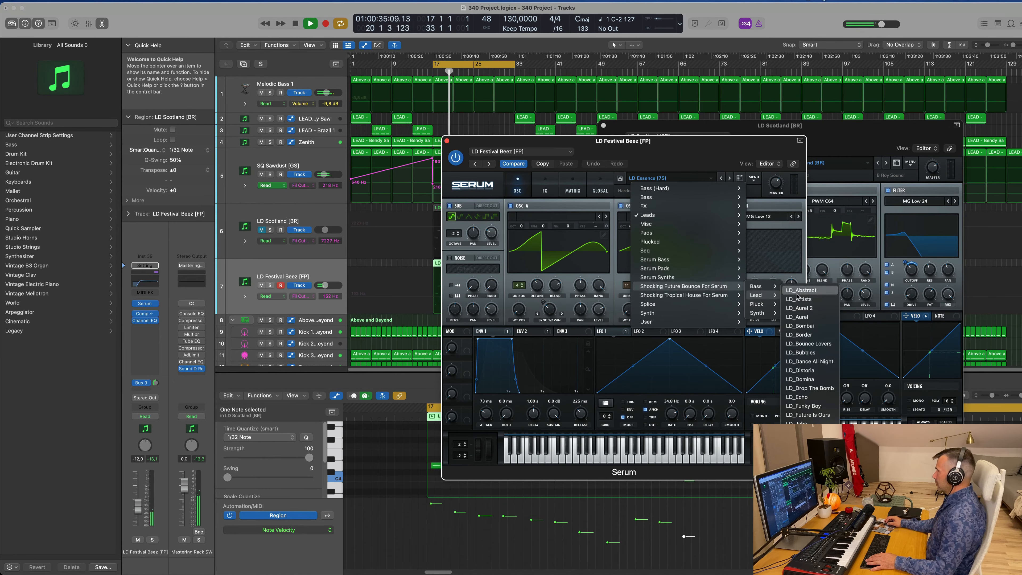
click(797, 293)
drag(688, 147, 747, 115)
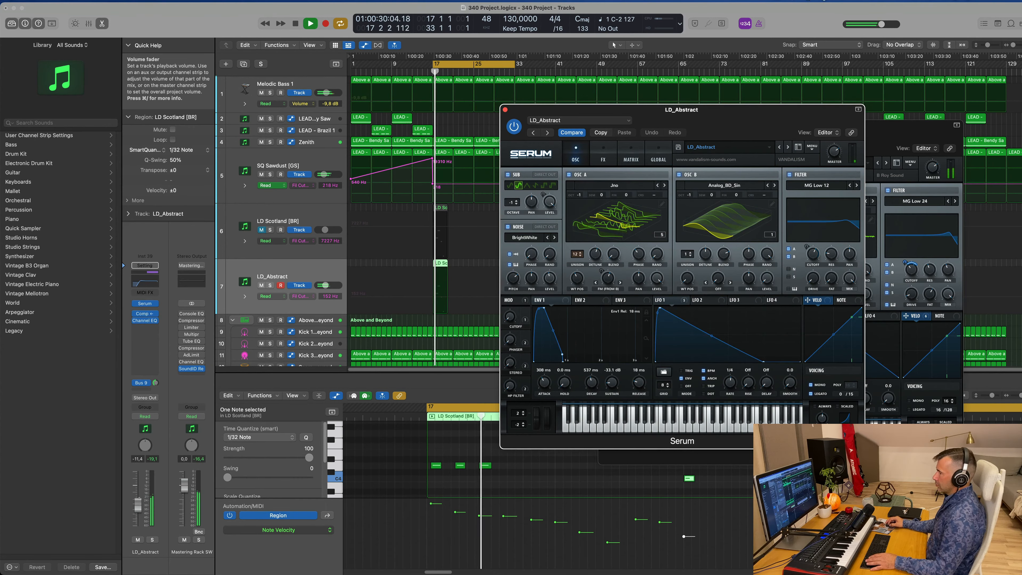
drag(137, 505, 137, 500)
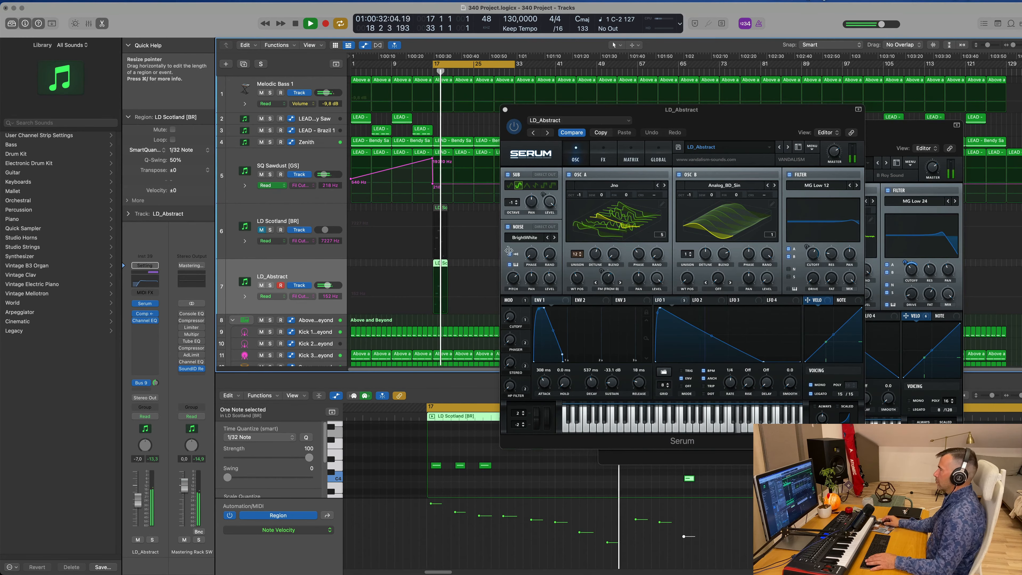
- Audition the Shocking Future Bounce lead presets forward from LD_Abstract to LD_Echo, moving the Serum window off the first LD Scotland [BR] window
click(788, 148)
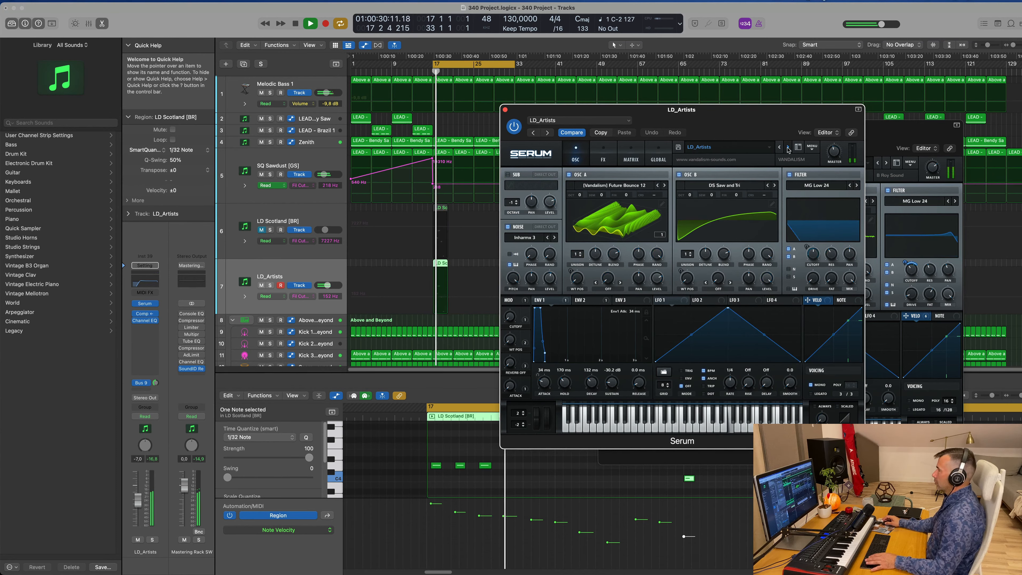
click(788, 148)
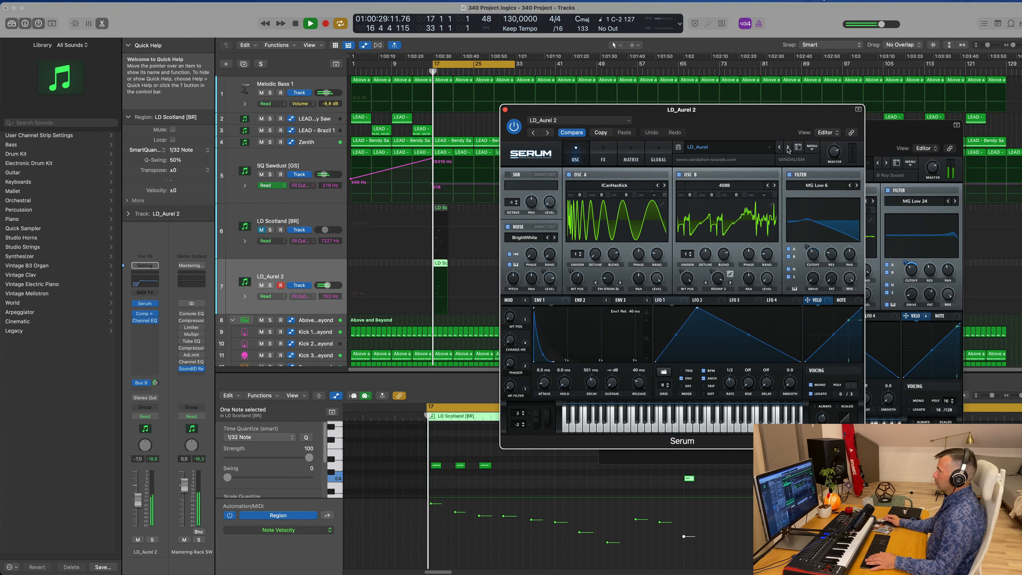
click(789, 148)
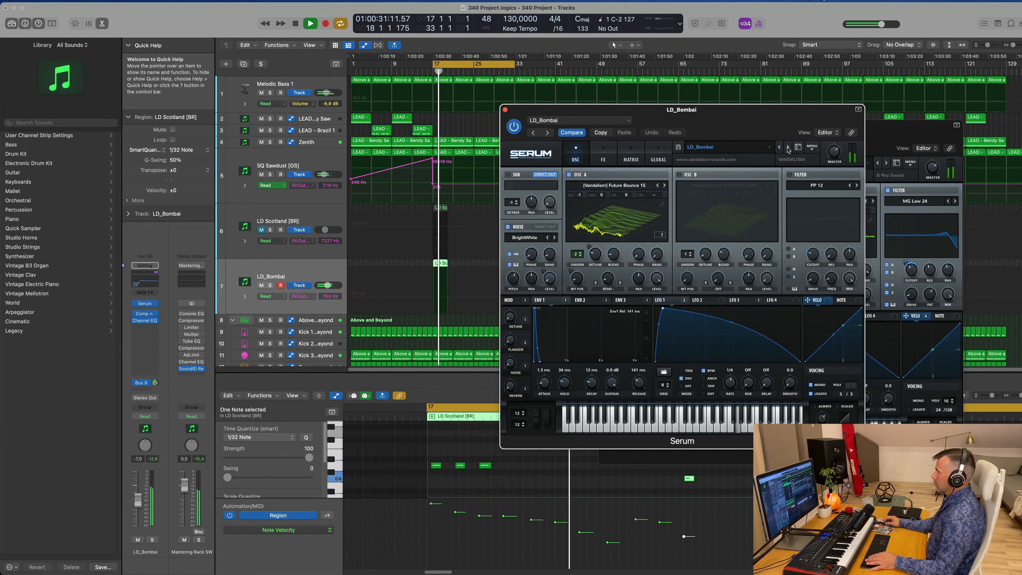
drag(760, 128, 715, 171)
click(744, 191)
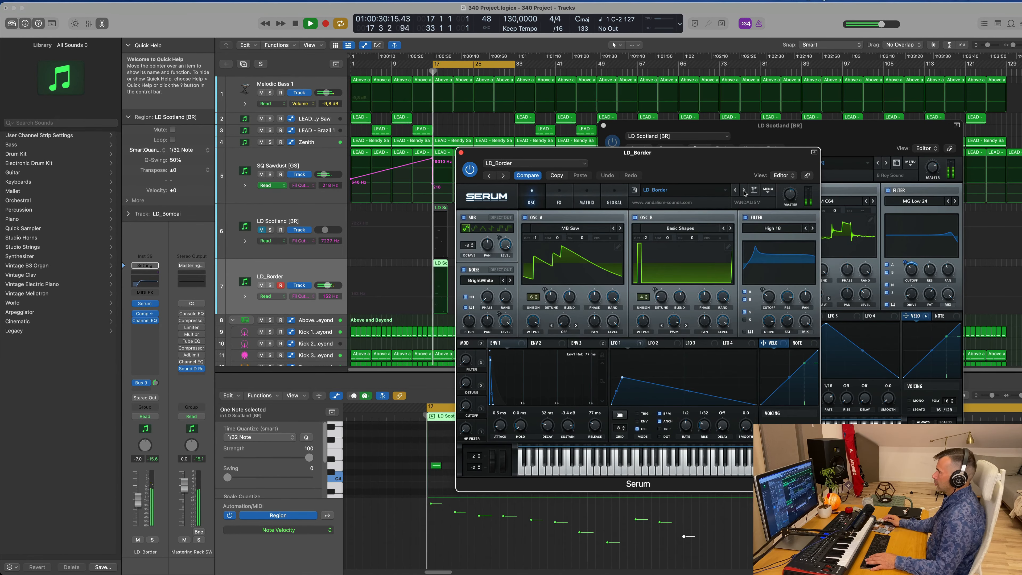
click(744, 191)
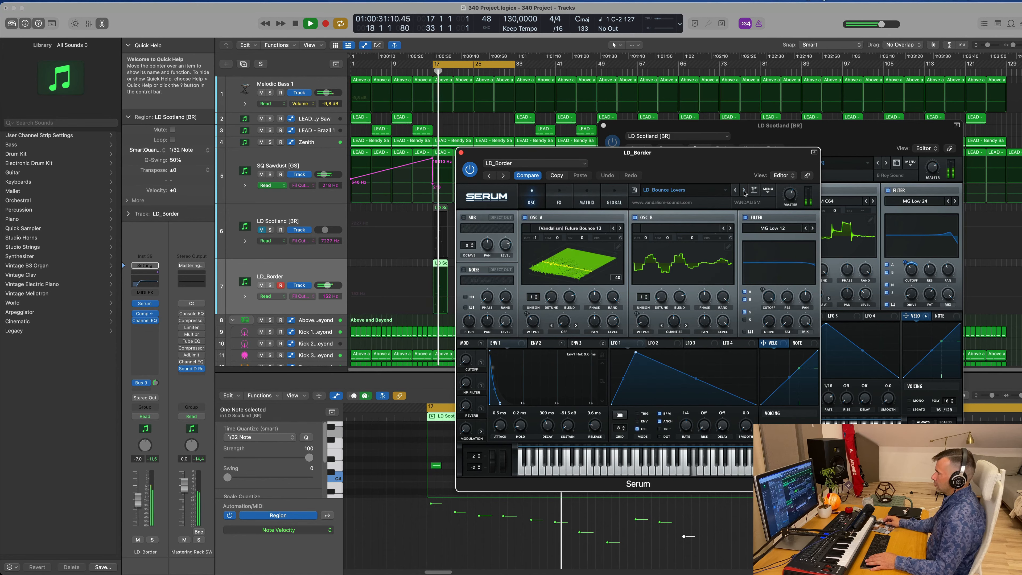
click(744, 191)
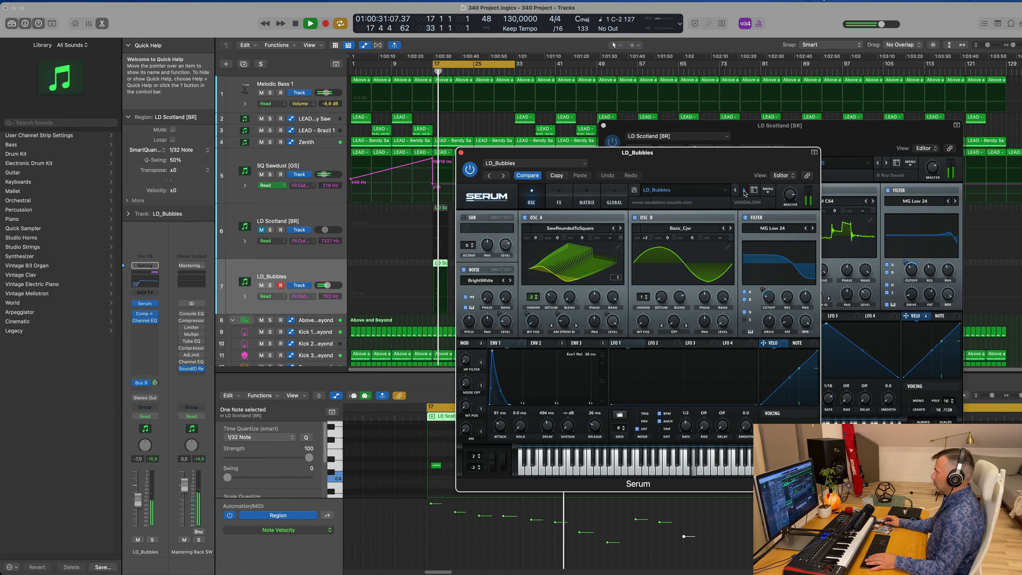
click(744, 192)
click(744, 192)
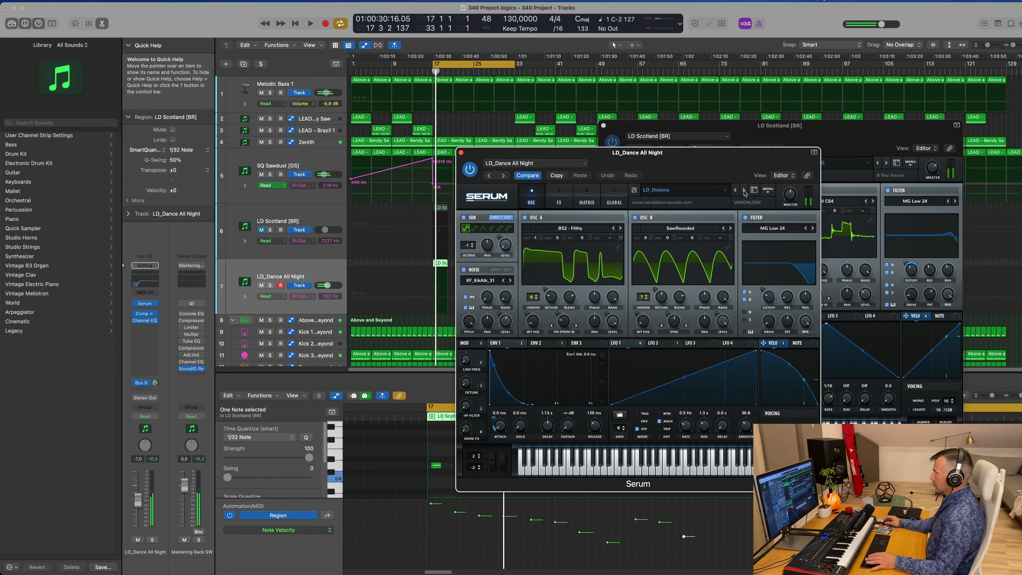
click(744, 191)
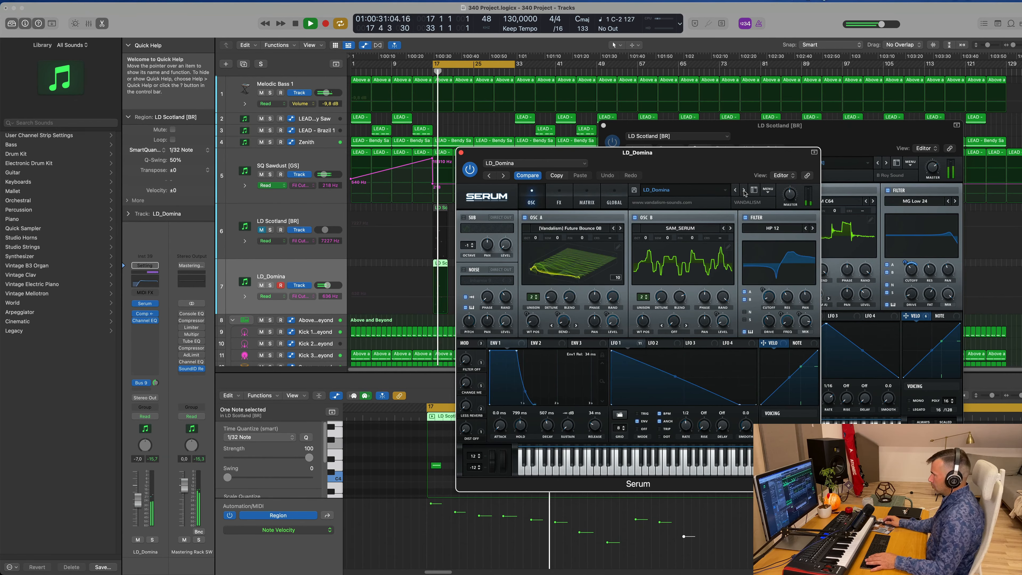
click(745, 191)
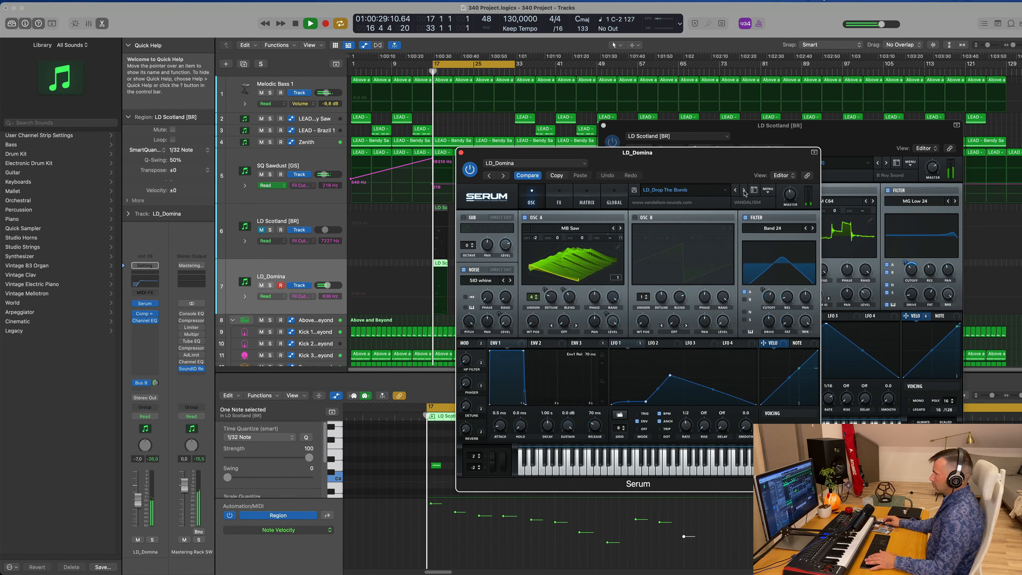
click(744, 191)
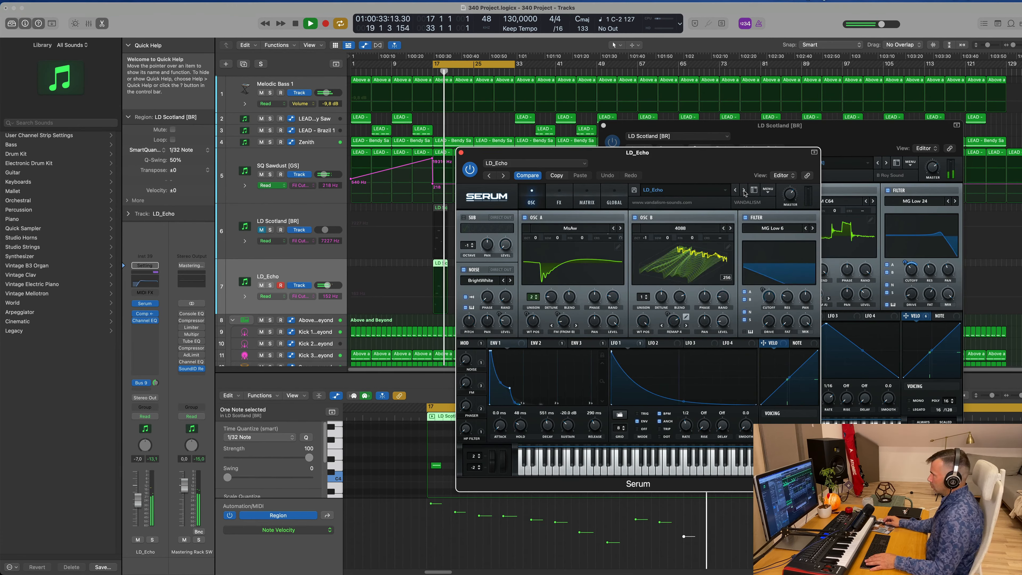
- Audition the Shocking Future Bounce lead presets forward from LD_Echo to LD_Mohitox while the loop plays
click(744, 192)
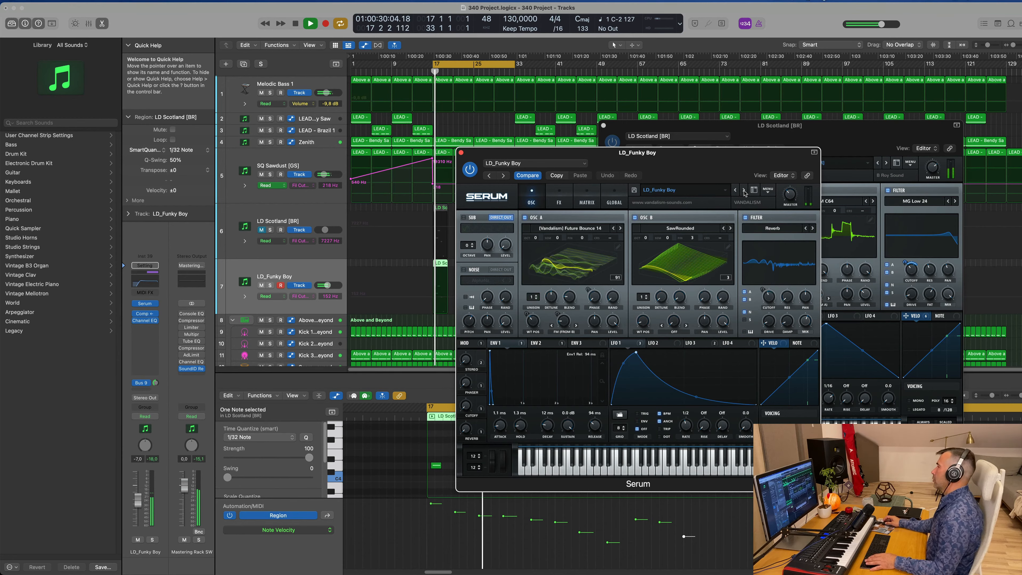
click(745, 191)
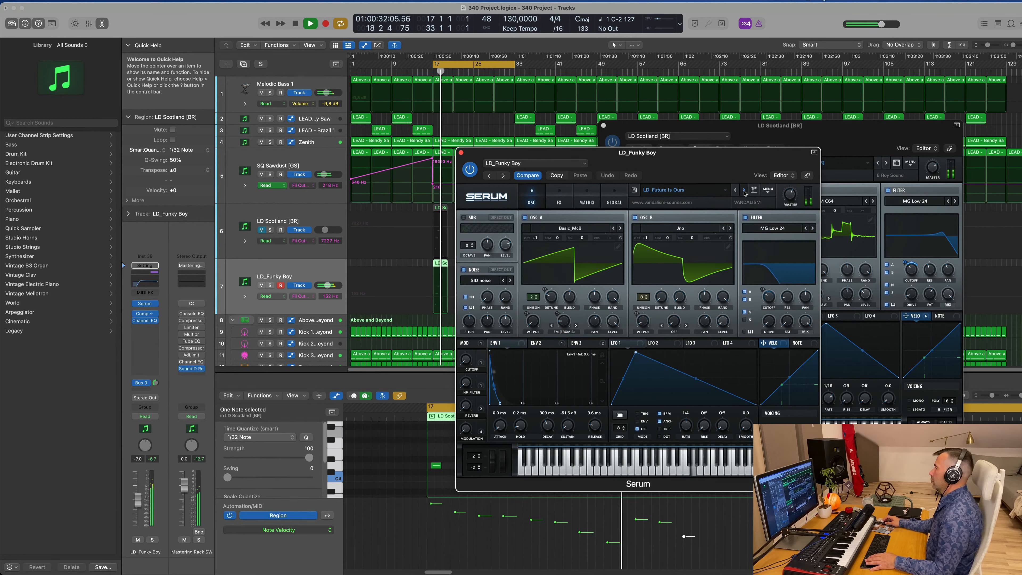
click(744, 191)
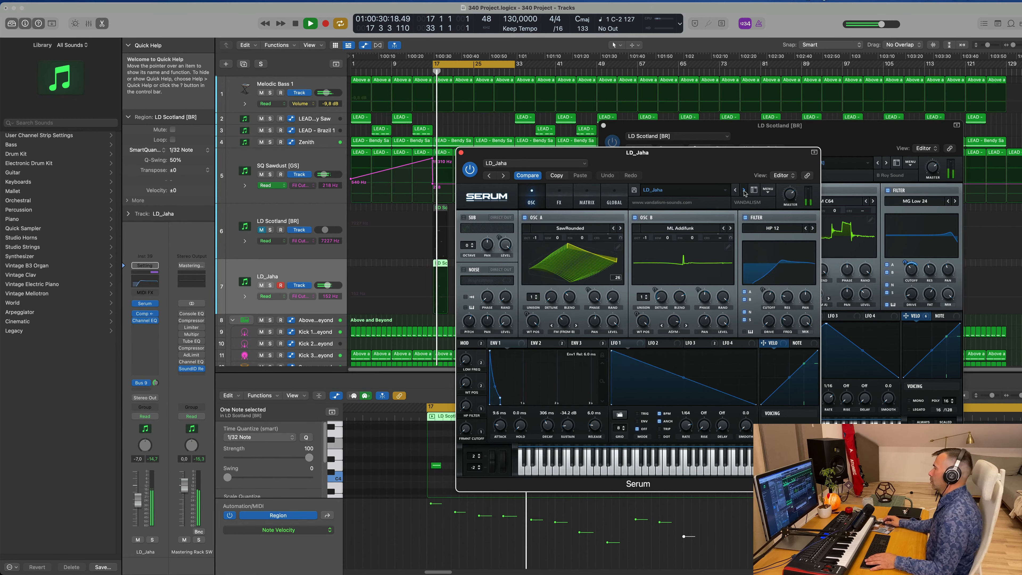
click(745, 191)
click(744, 192)
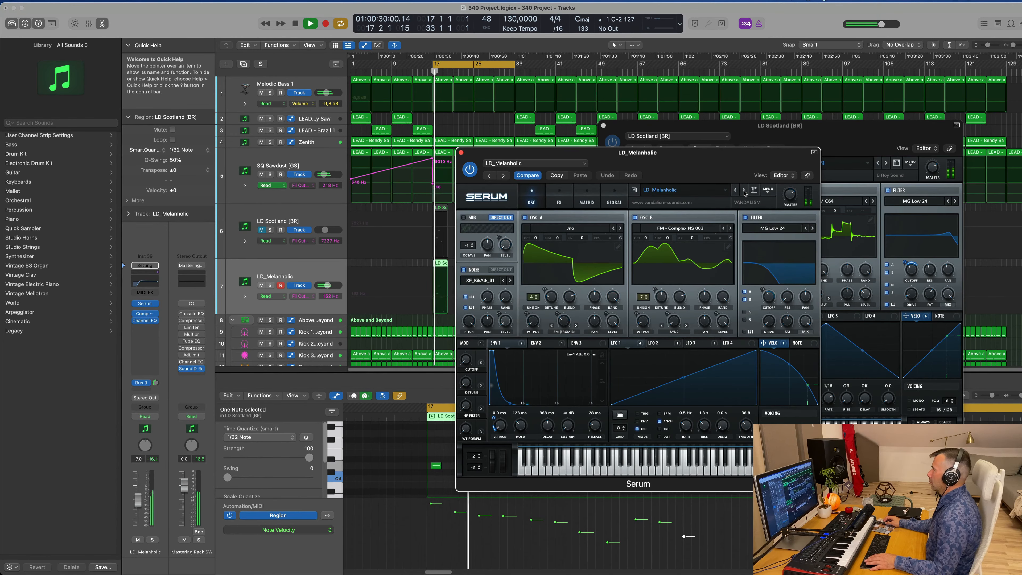
click(744, 192)
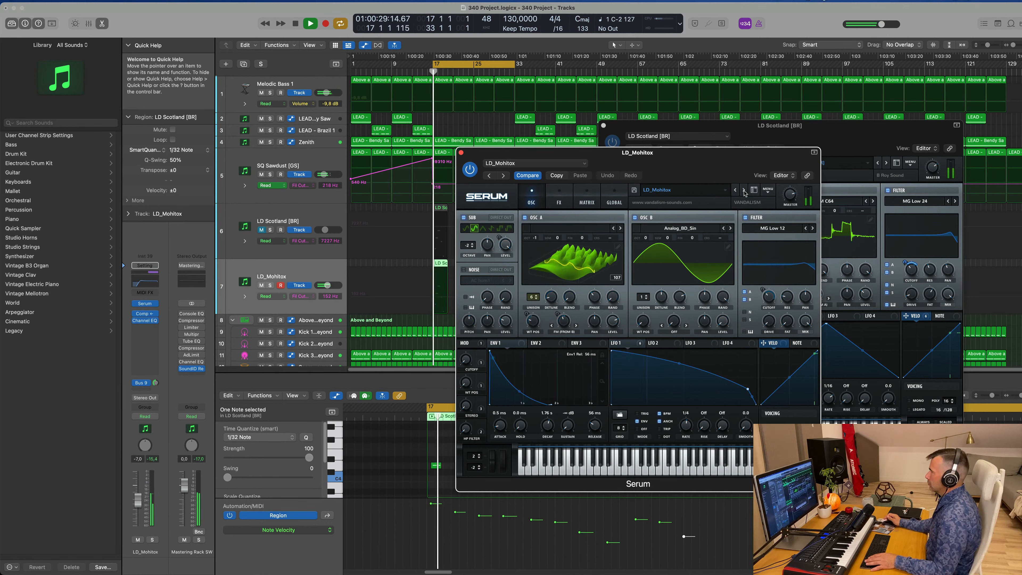
- Audition the following lead presets from LD_Motion to LD_Ready For Love, dismiss the missing-noise alert and move the Serum window slightly aside
click(744, 191)
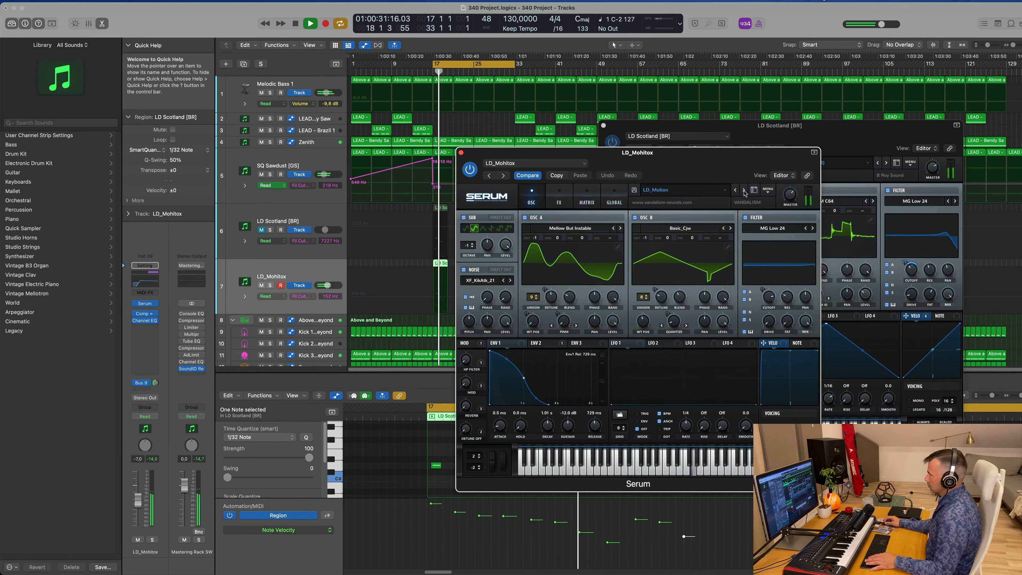
click(744, 191)
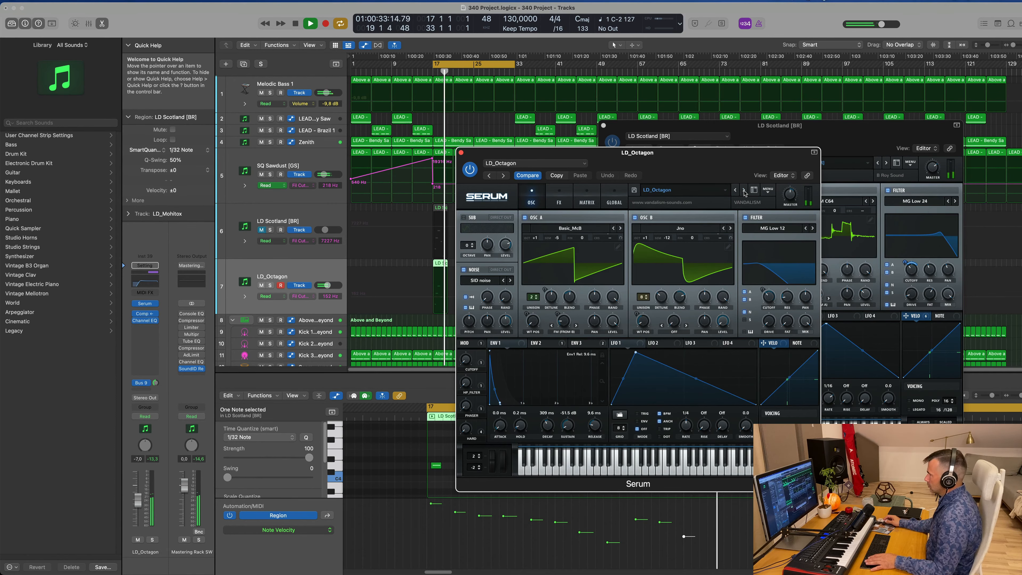
click(744, 191)
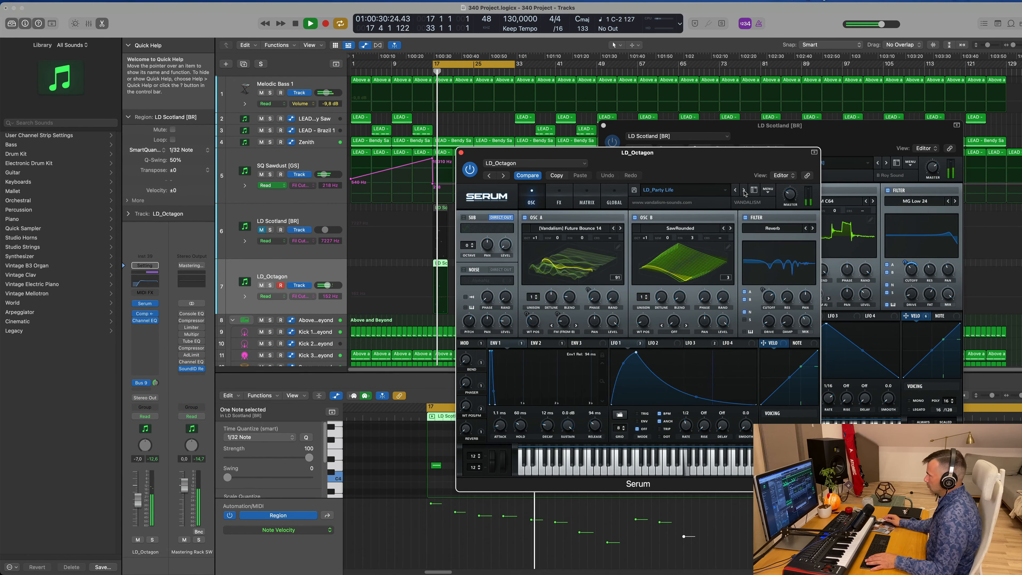
click(745, 191)
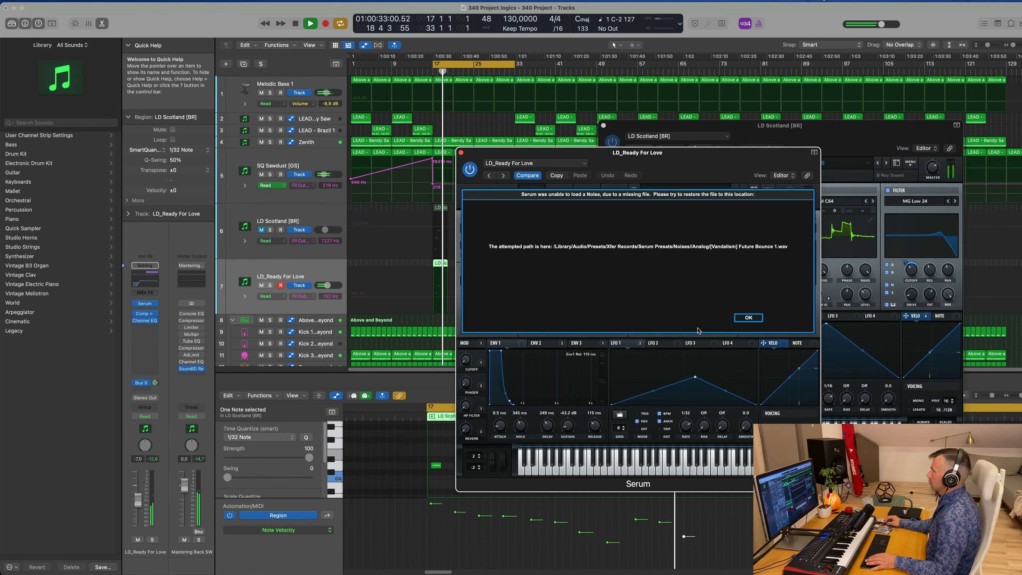
key(Return)
drag(685, 157, 706, 158)
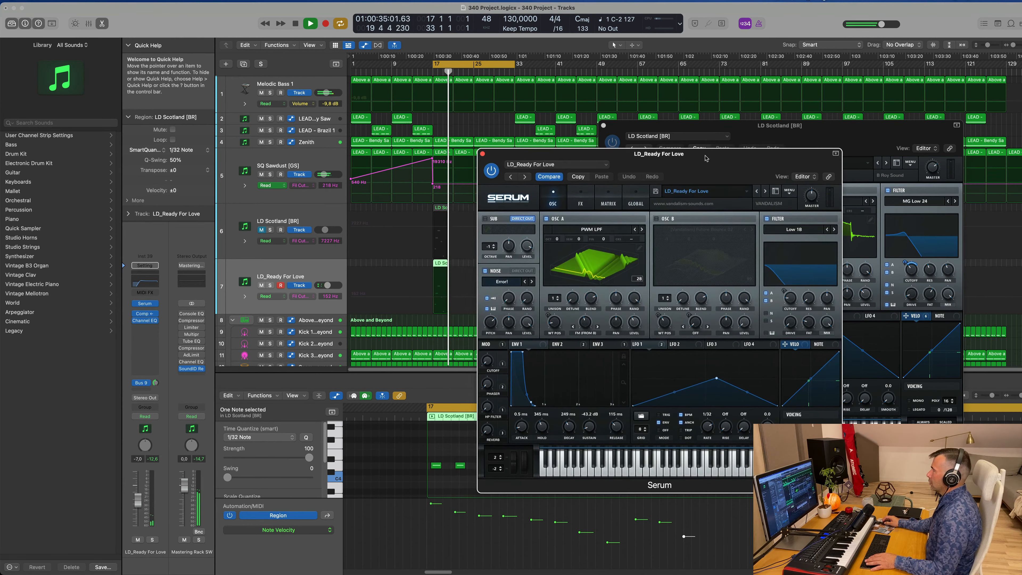
- Load LD_Beach Party from Shocking Tropical House For Serum and audition the following lead presets up to LD_Jakarta 2
click(679, 191)
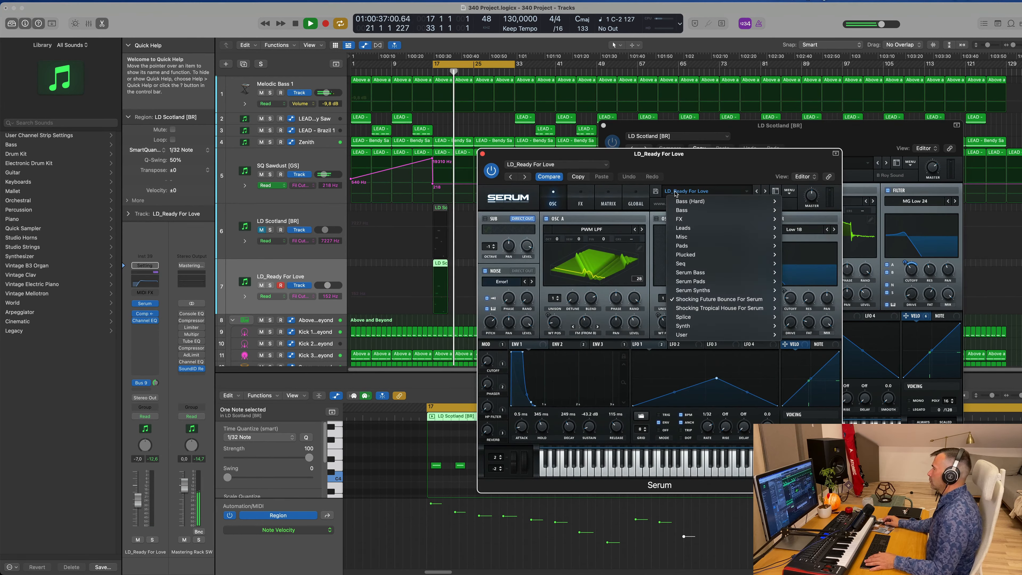
mouse_move(693, 309)
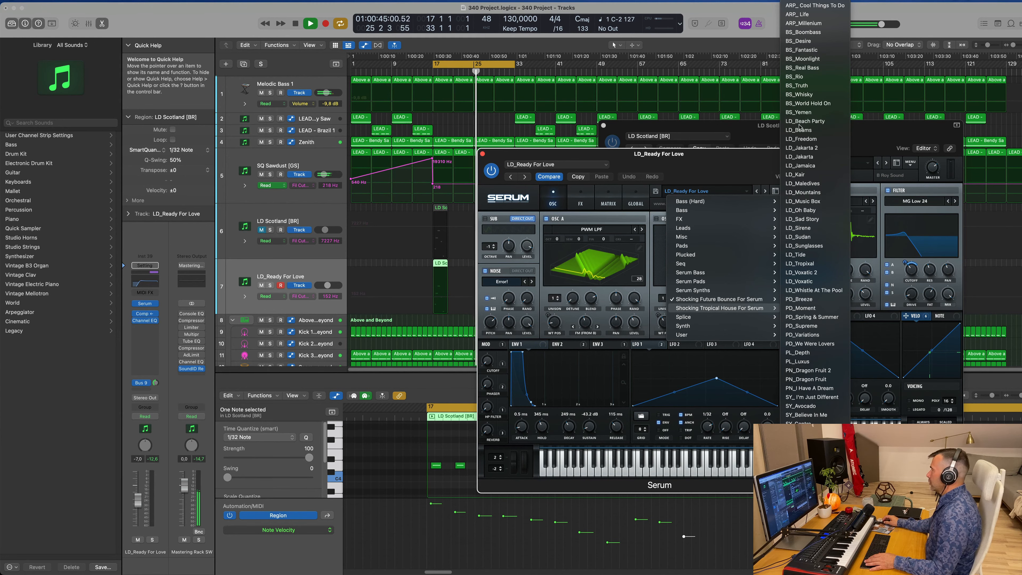
click(729, 175)
click(764, 191)
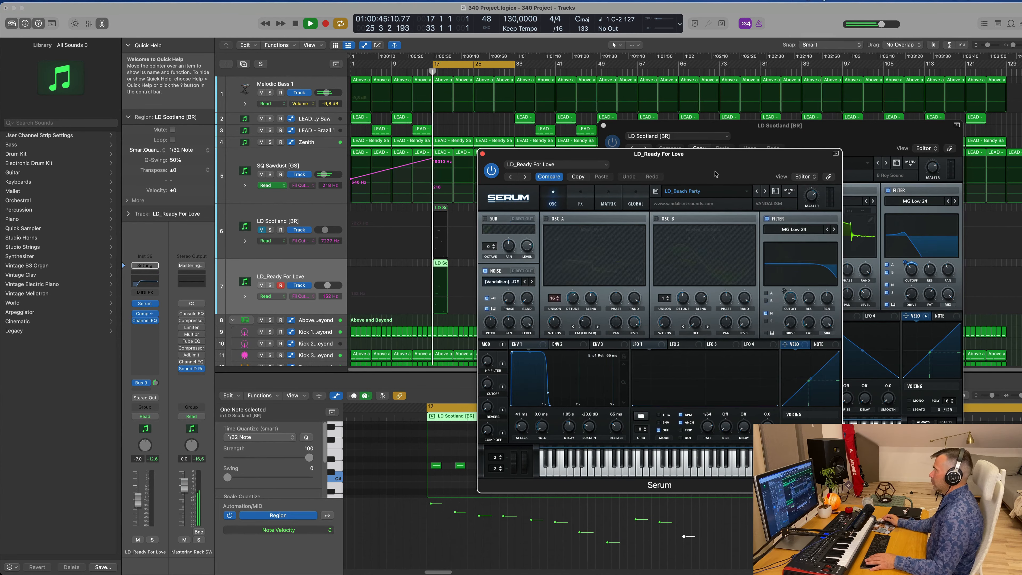
click(765, 191)
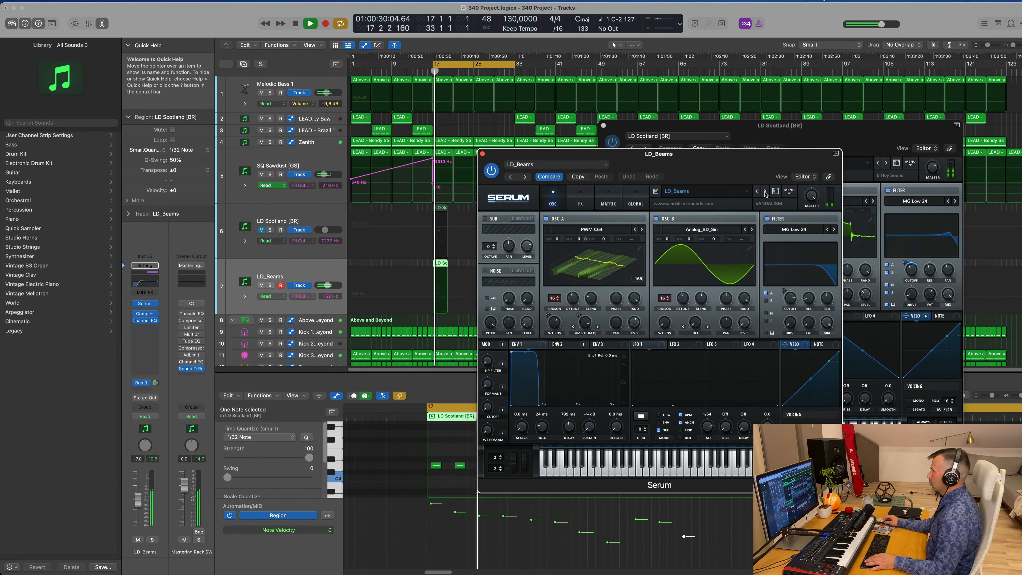
click(764, 192)
click(765, 191)
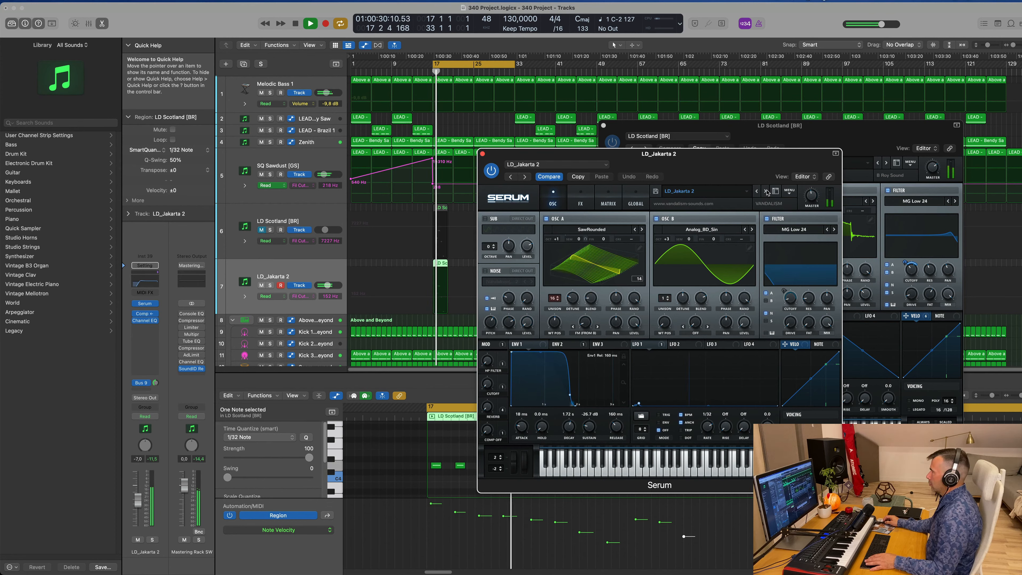
- Audition the tropical house leads from LD_Jakarta to LD_Maldives, dismissing the missing-noise alert
click(766, 192)
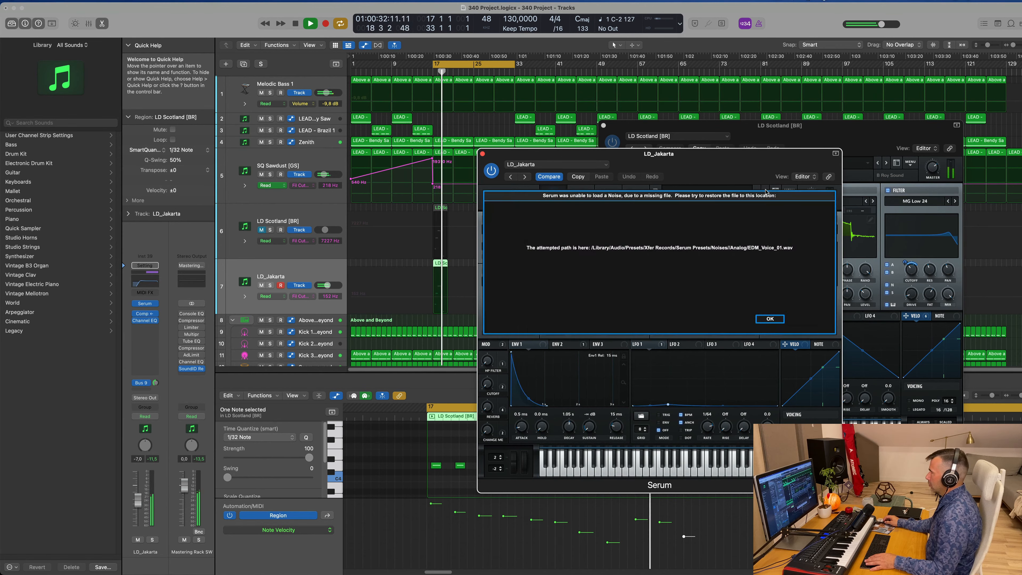
click(769, 318)
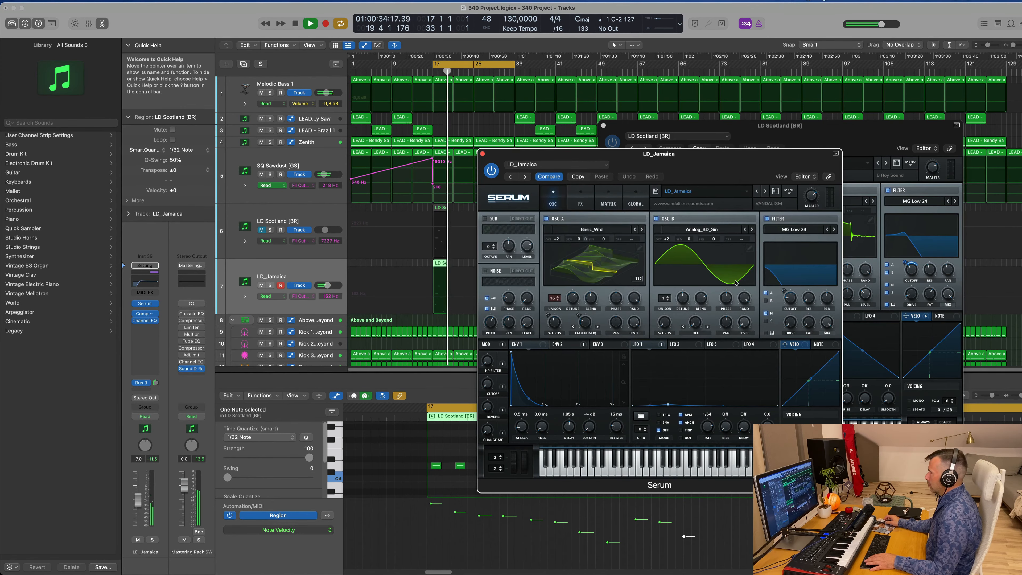
key(space)
click(765, 191)
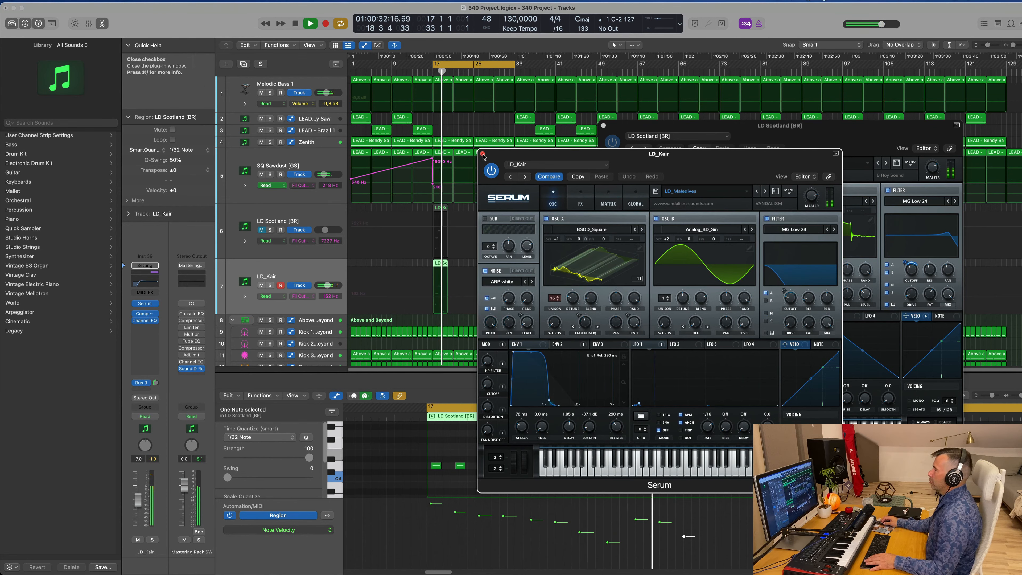
- Close the second lead's Serum window, mute the LD_Kair track, and unmute and select the LD Scotland [BR] track
click(482, 154)
key(space)
key(space)
click(261, 285)
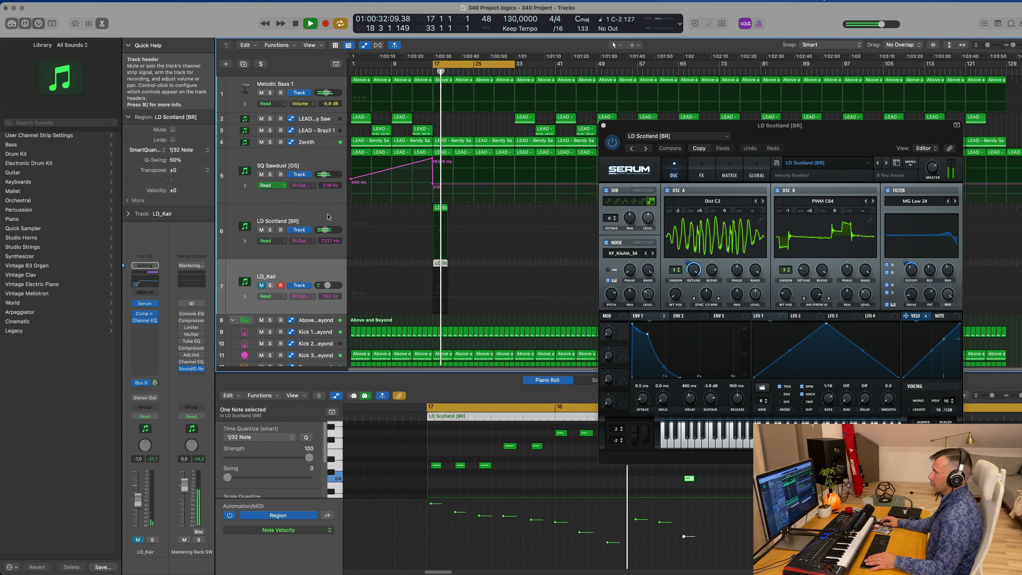
click(261, 230)
click(288, 211)
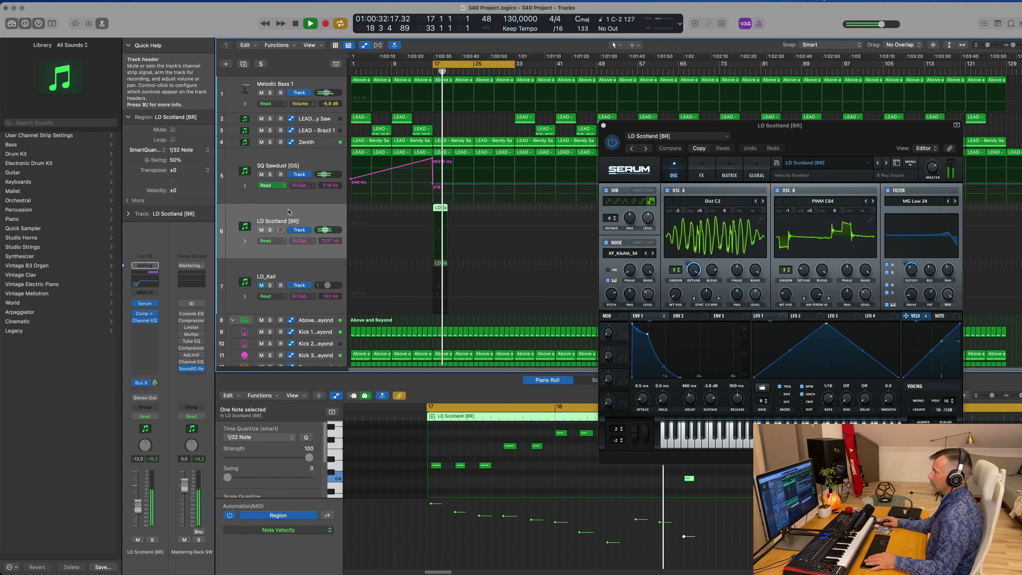
- Open Serum on the LD Scotland [BR] track, lower its filter cutoff to about 248 Hz and move the window clear of the regions
click(146, 304)
click(146, 303)
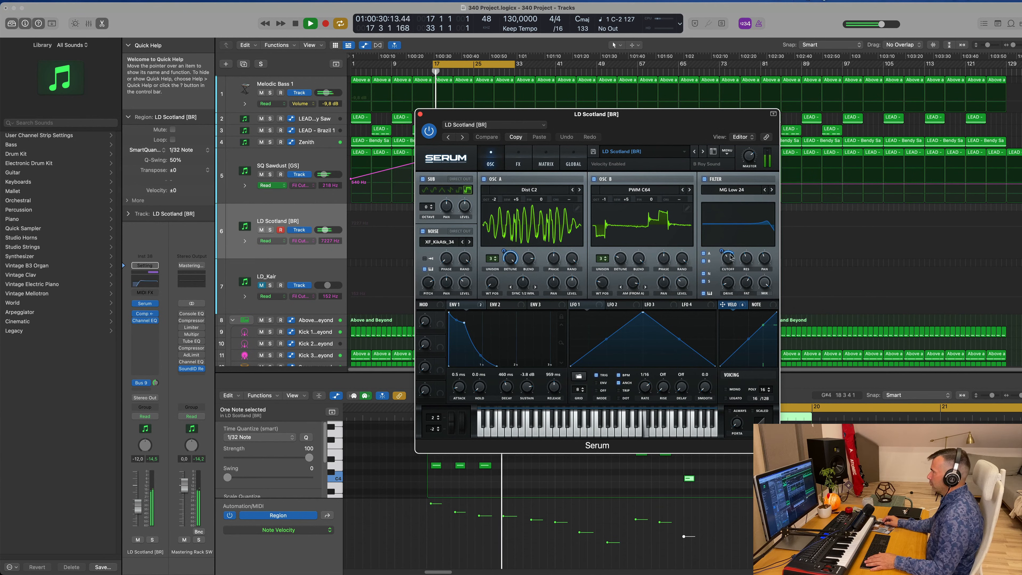
drag(728, 256, 730, 271)
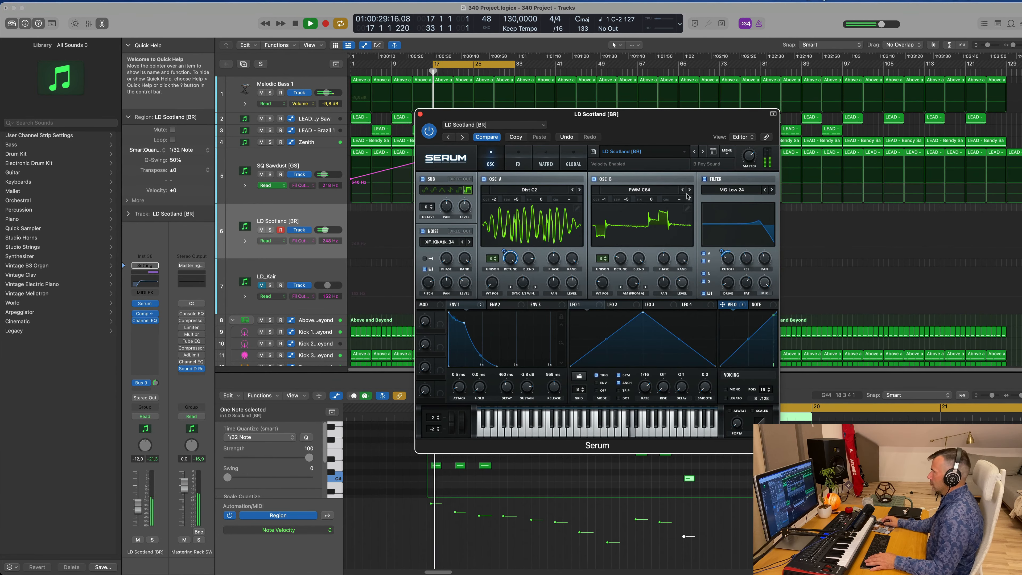
drag(671, 117, 745, 124)
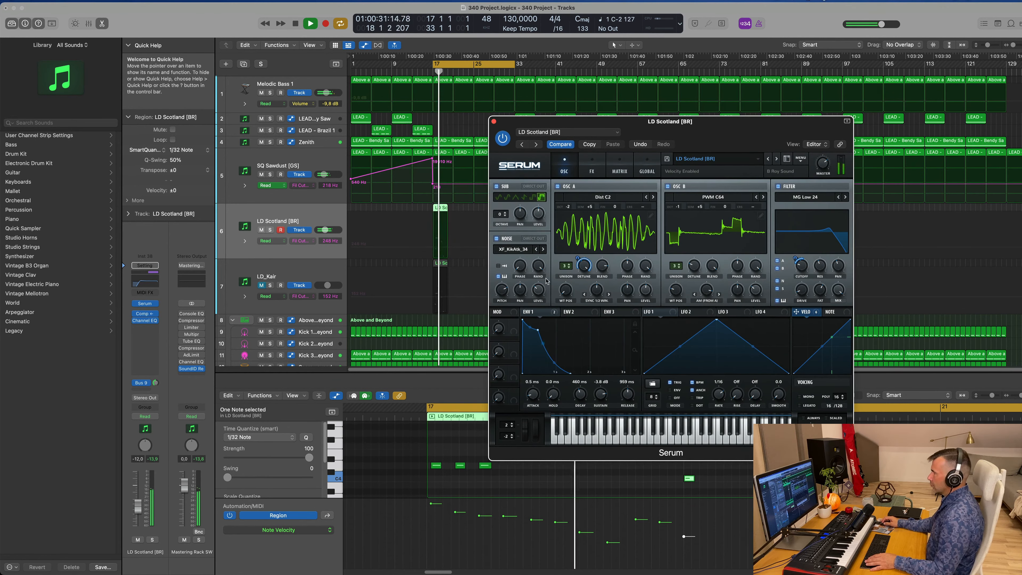
- Show the LD Scotland [BR] effects in Serum and slightly reduce the chorus mix while the loop plays
click(592, 168)
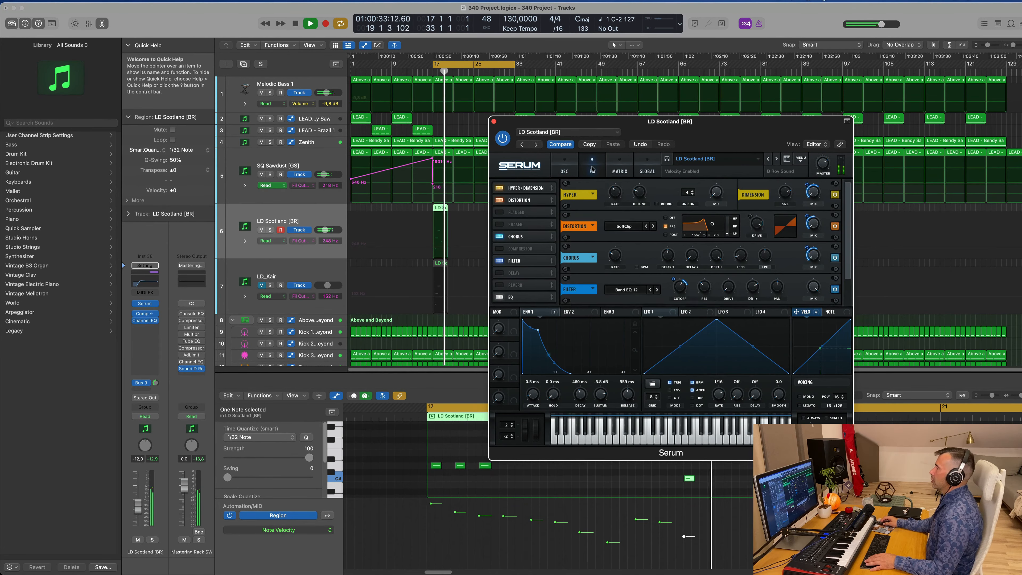
key(space)
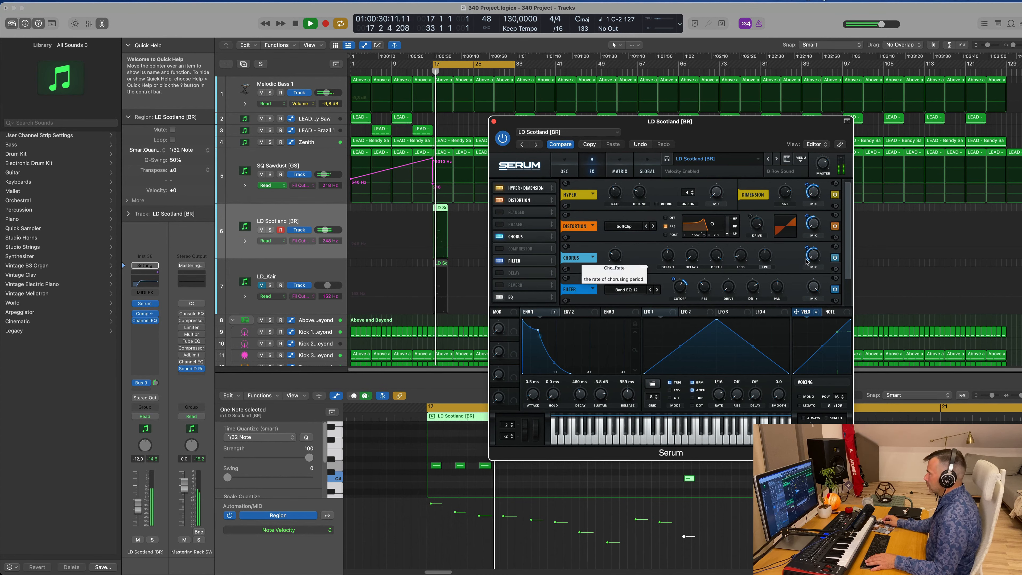
mouse_move(814, 260)
drag(813, 261, 811, 265)
key(space)
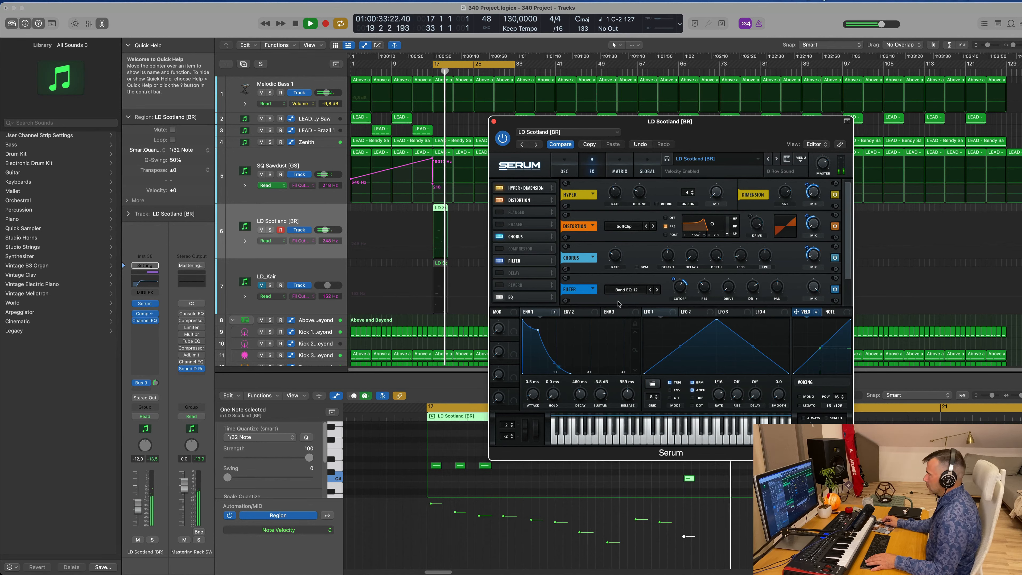
- Move Serum aside, lower the LD Scotland [BR] track volume to -13.0 dB while replaying the loop, and close the Serum window
drag(707, 132, 901, 114)
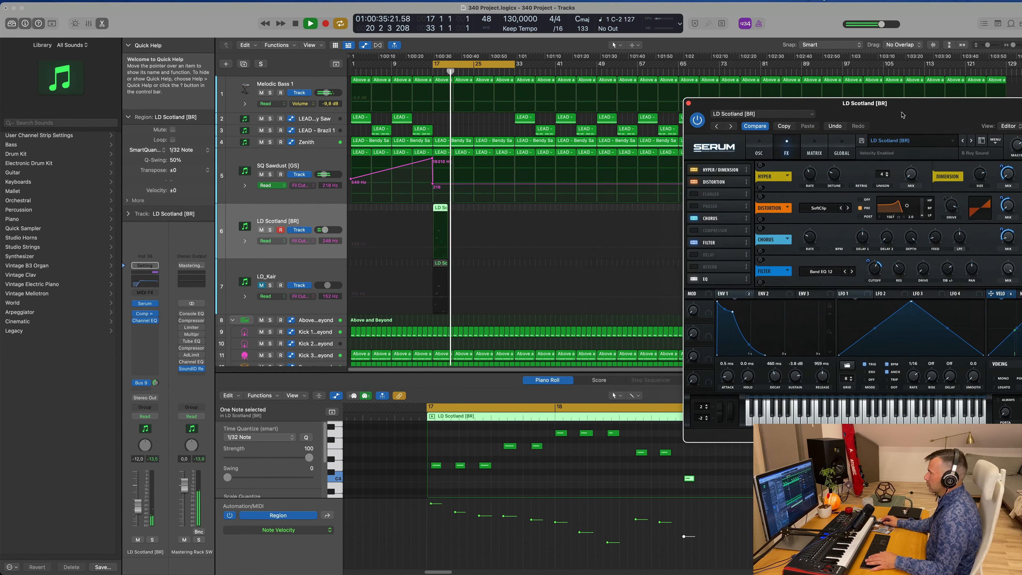
key(space)
key(space)
click(416, 215)
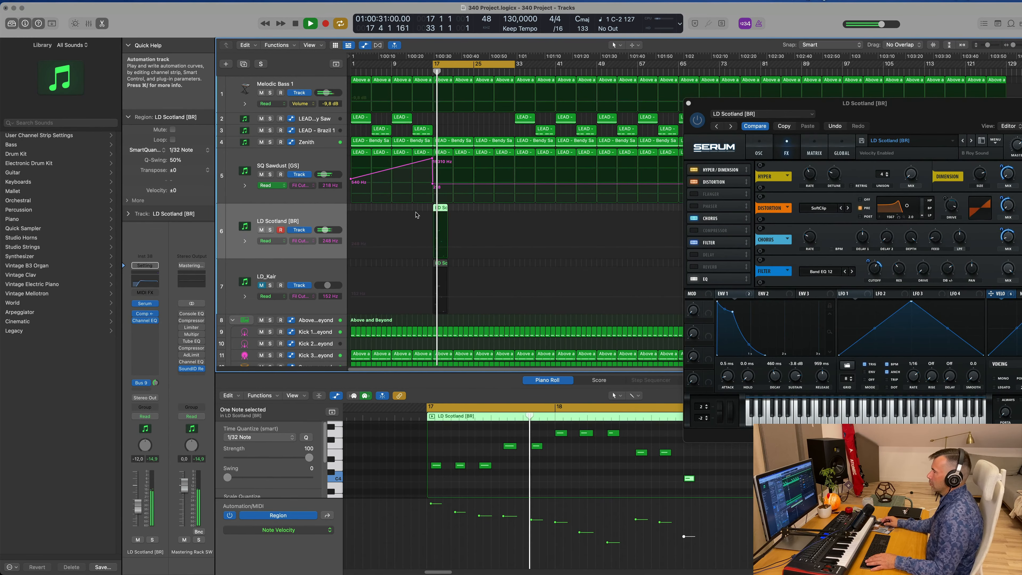
key(space)
key(space)
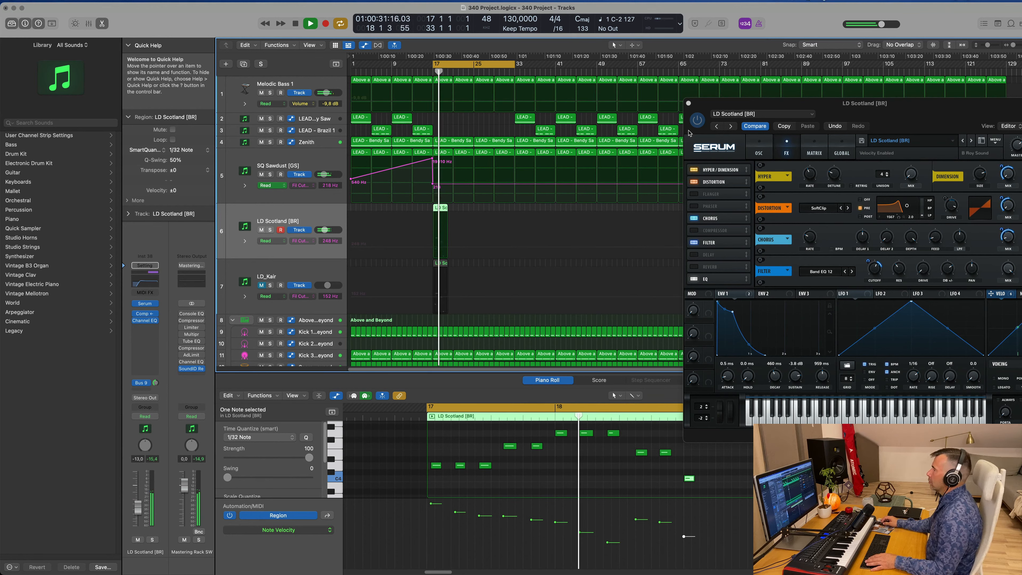
click(689, 104)
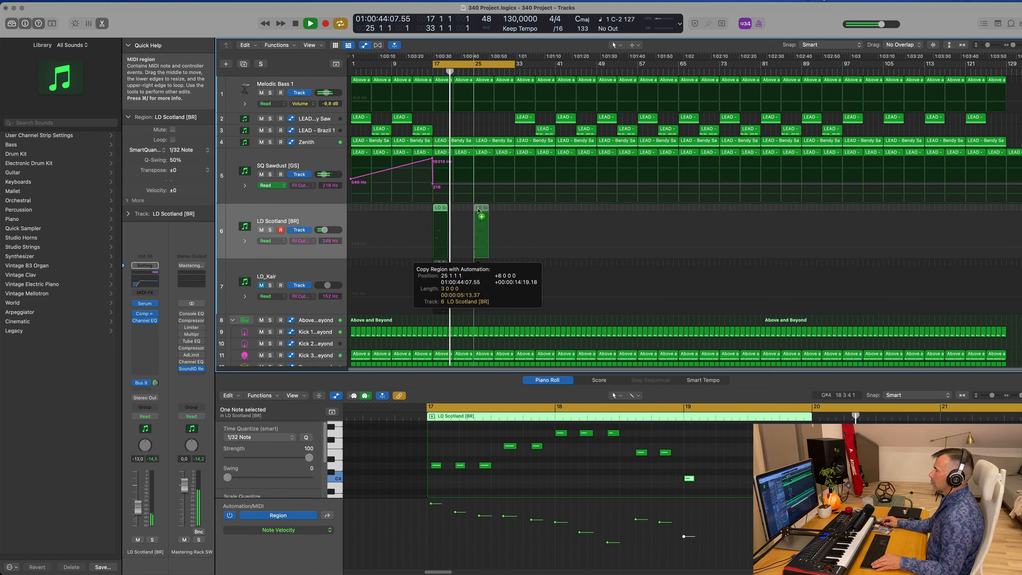
- Copy the LD Scotland [BR] region with its automation from bar 17 to bar 21 and replay the loop
drag(478, 211, 479, 211)
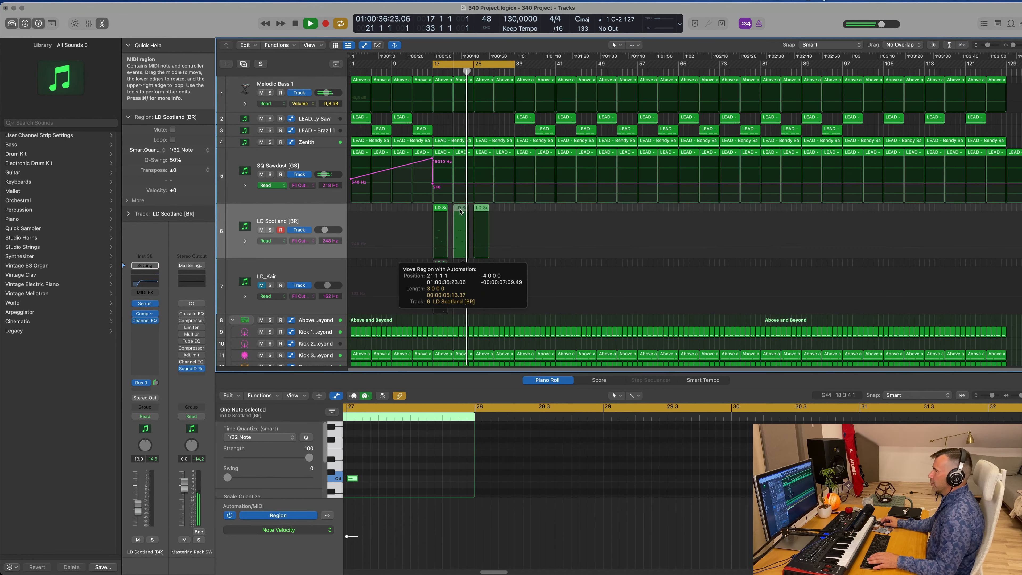
drag(495, 213, 495, 213)
key(space)
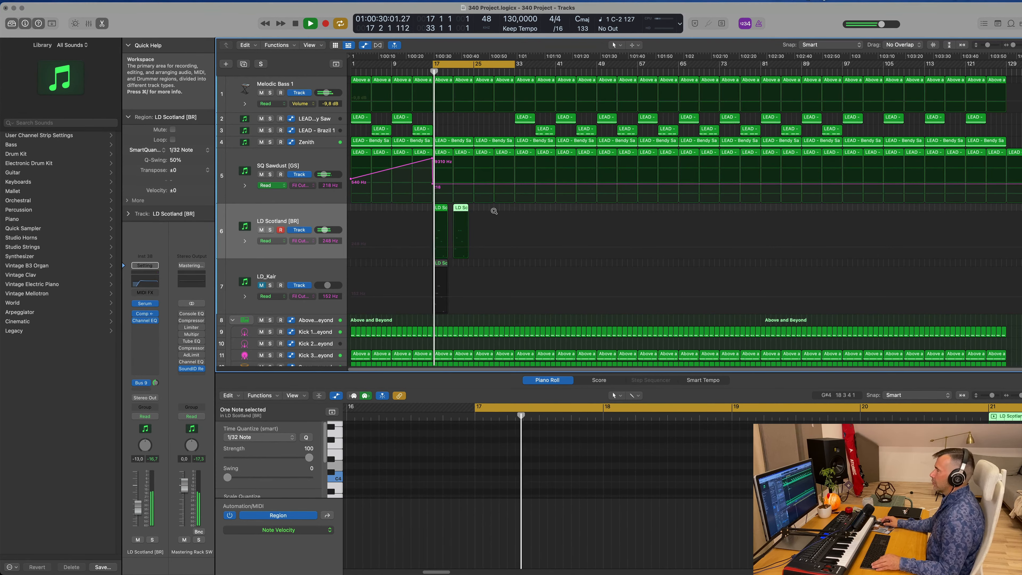
scroll(494, 211, up, 5)
scroll(499, 211, down, 3)
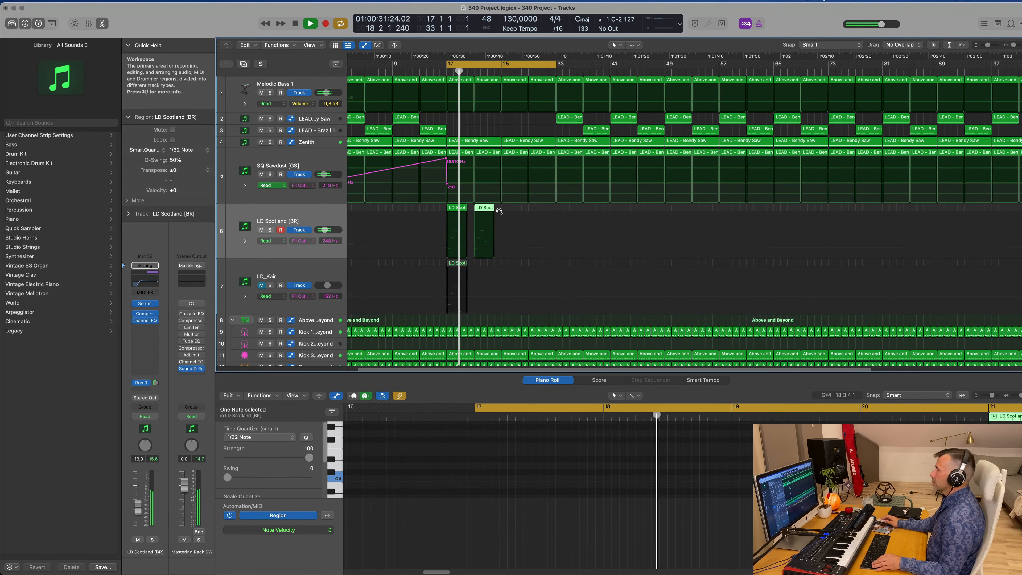
scroll(499, 211, down, 1)
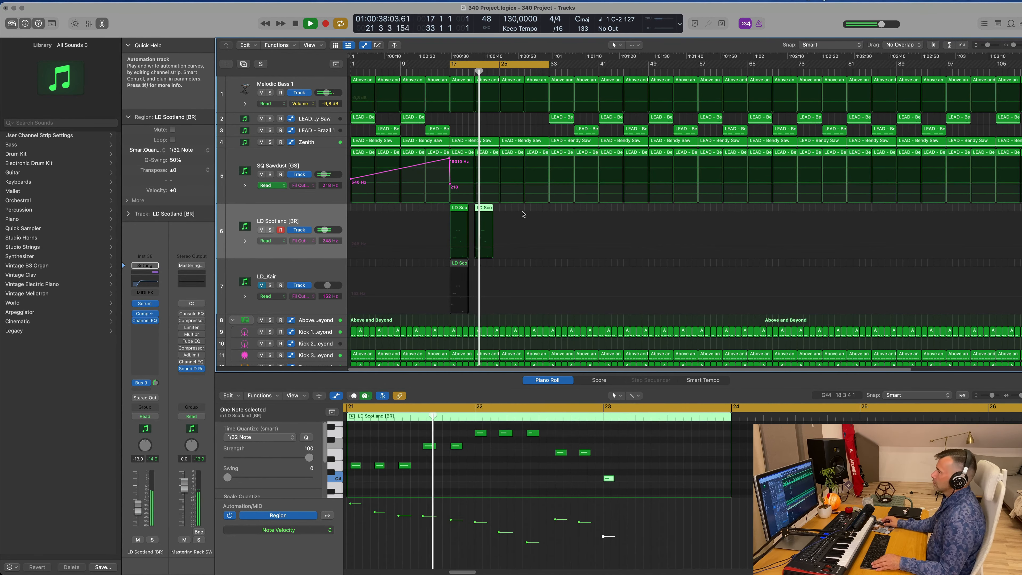
scroll(535, 213, up, 2)
scroll(545, 210, down, 2)
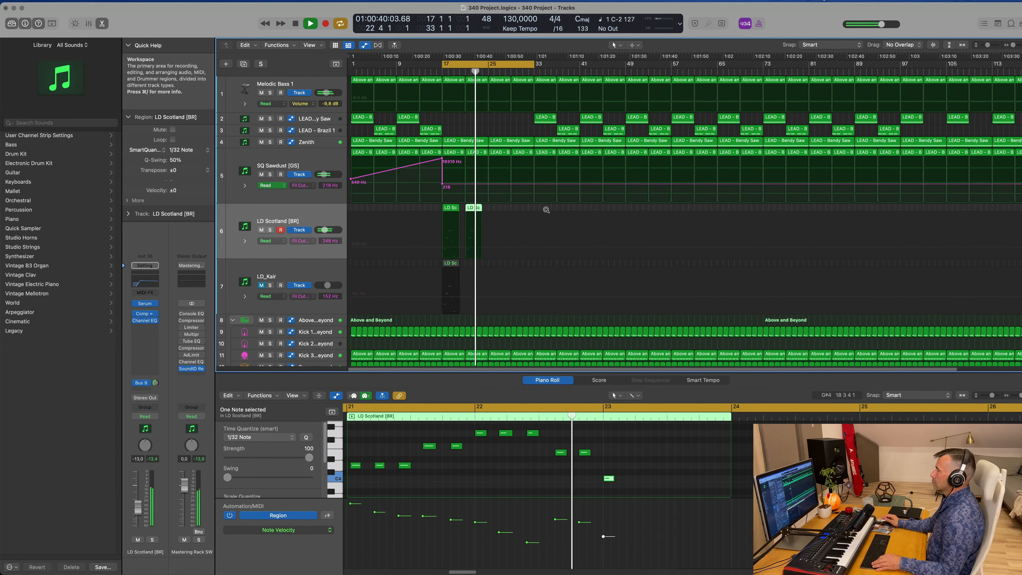
- Join the Melodic Bass 1 regions from bar 17 to bar 33 into one region while the loop replays
click(501, 82)
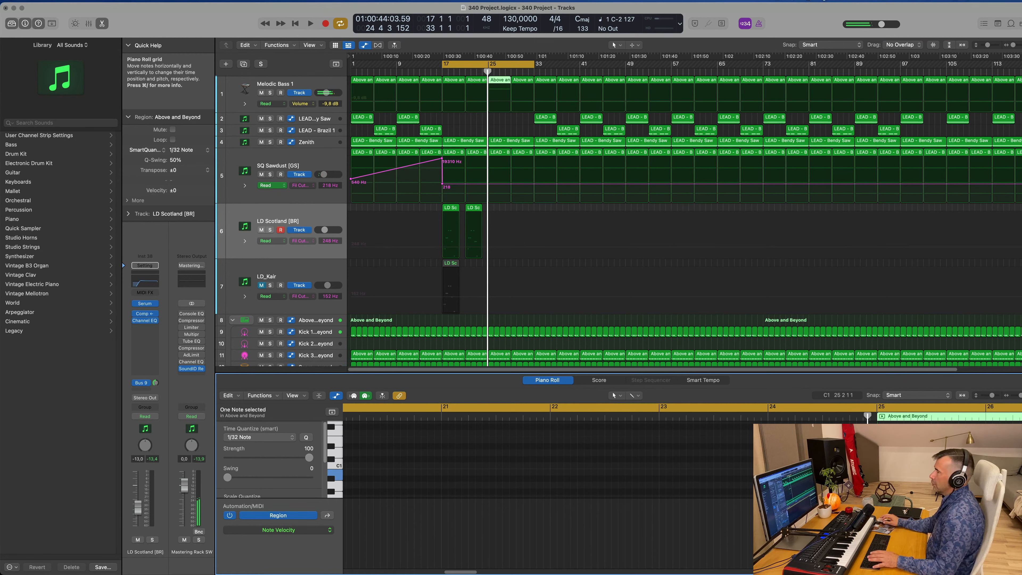
key(space)
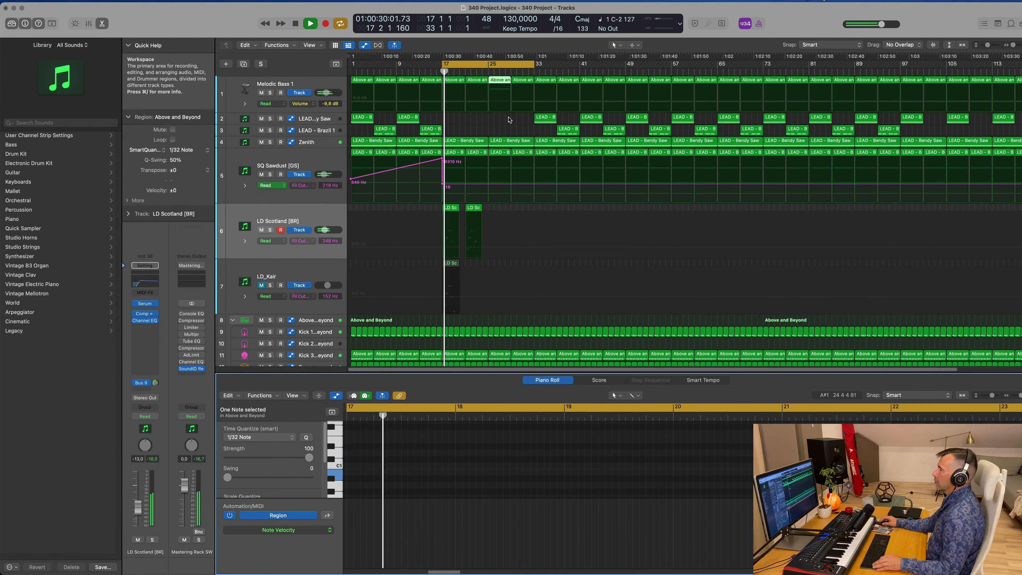
drag(460, 120, 523, 81)
key(super+j)
scroll(491, 120, up, 1)
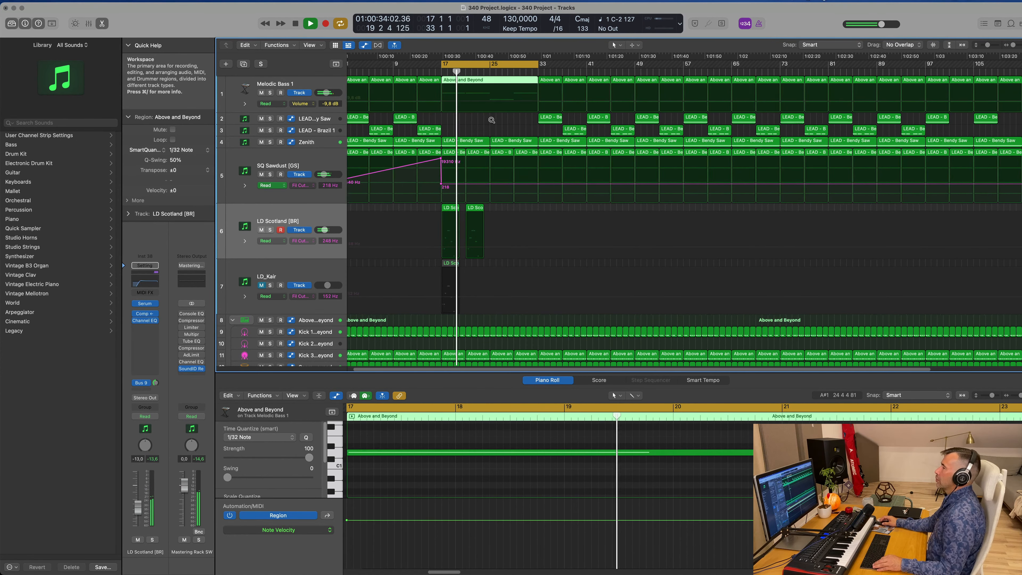
scroll(492, 120, down, 4)
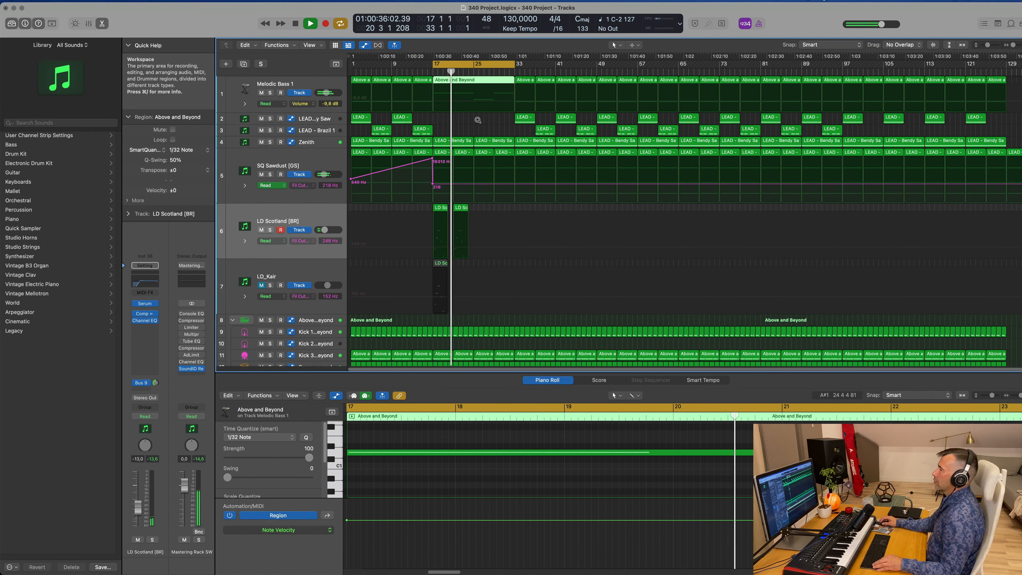
scroll(478, 120, up, 4)
scroll(478, 121, down, 4)
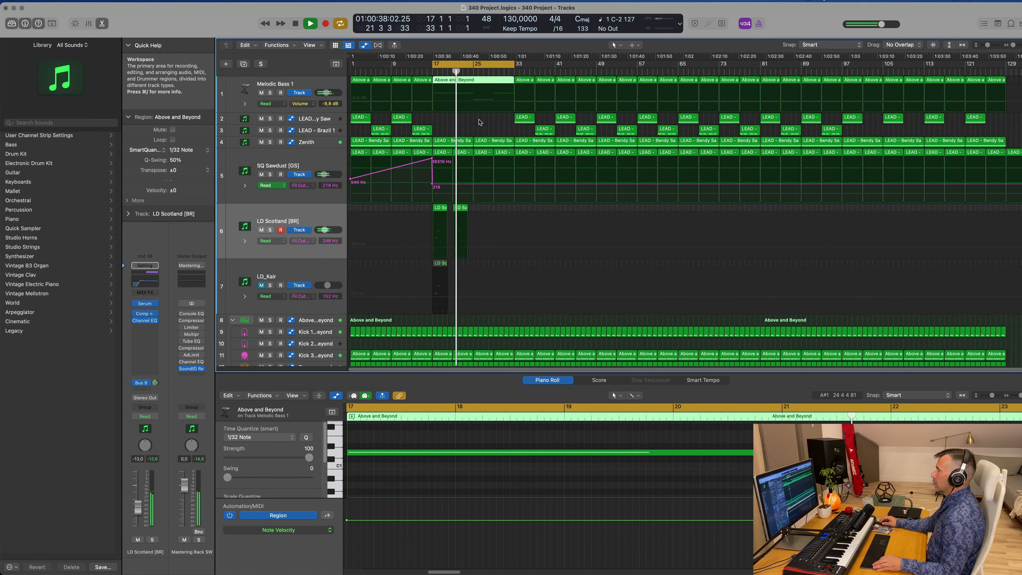
scroll(480, 120, up, 3)
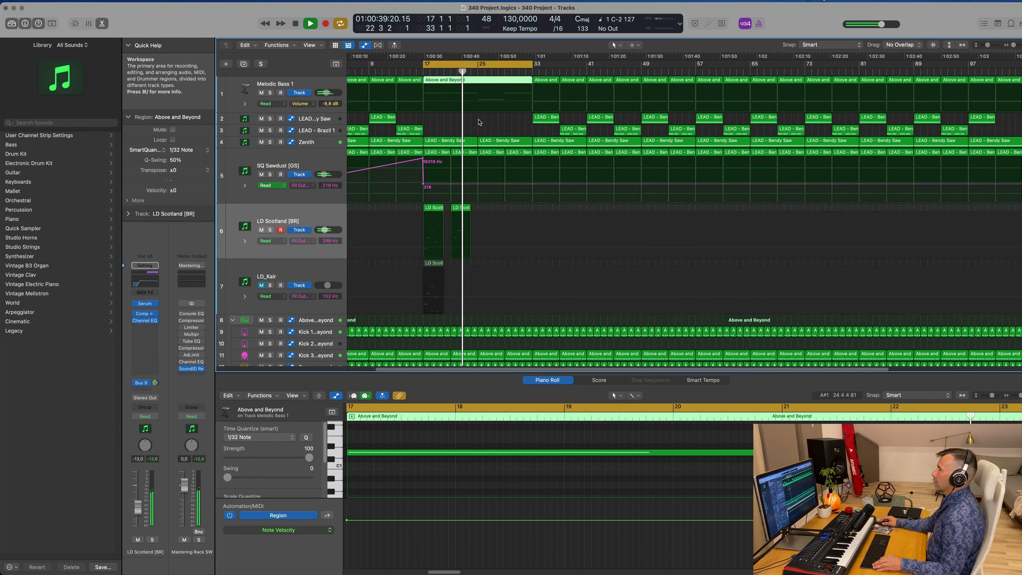
scroll(477, 123, down, 2)
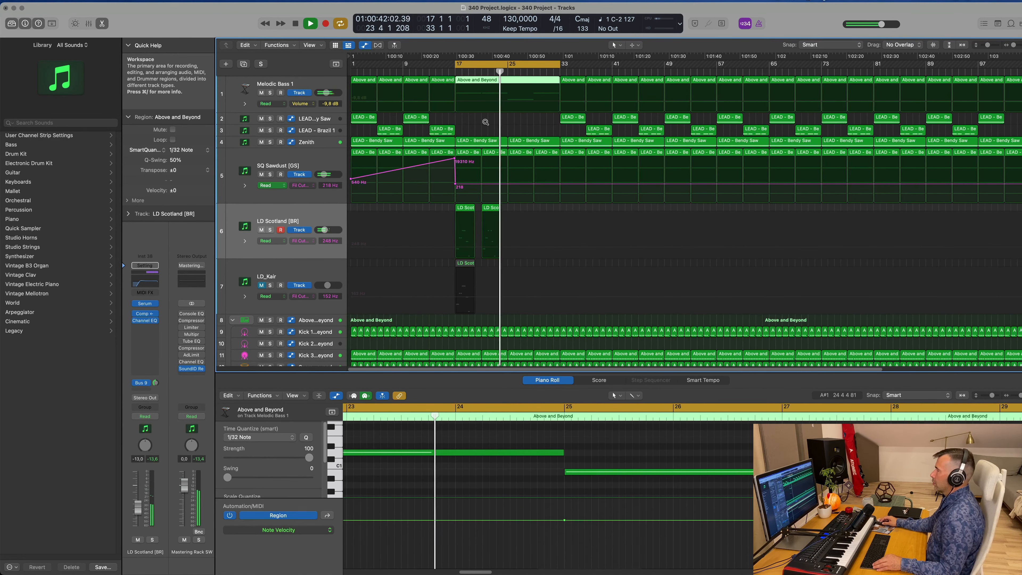
scroll(482, 123, down, 1)
scroll(484, 124, down, 2)
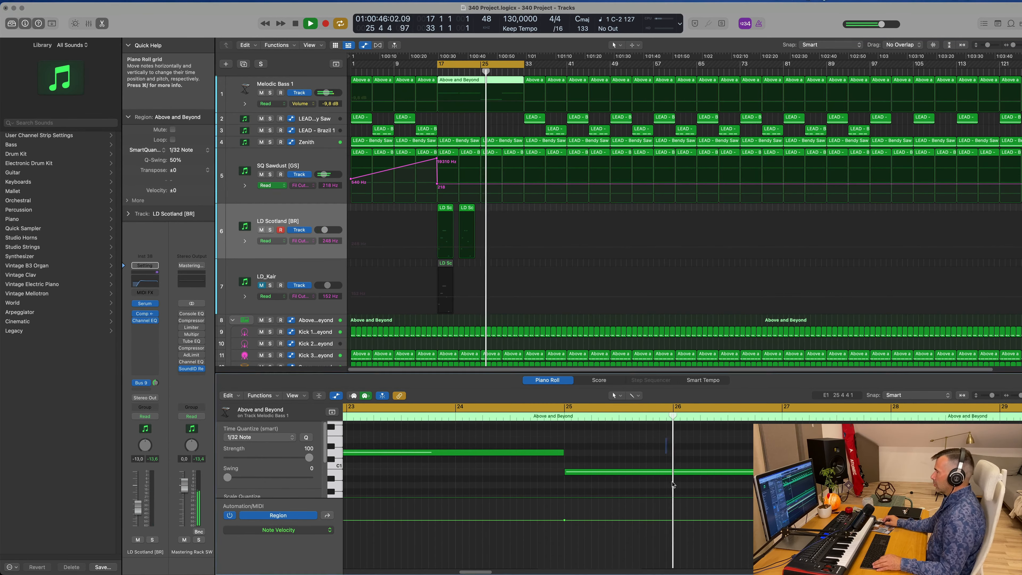
- Raise the Melodic Bass 1 note starting at bar 25 by one semitone to C1 and replay from bar 25
click(669, 472)
key(alt+Up)
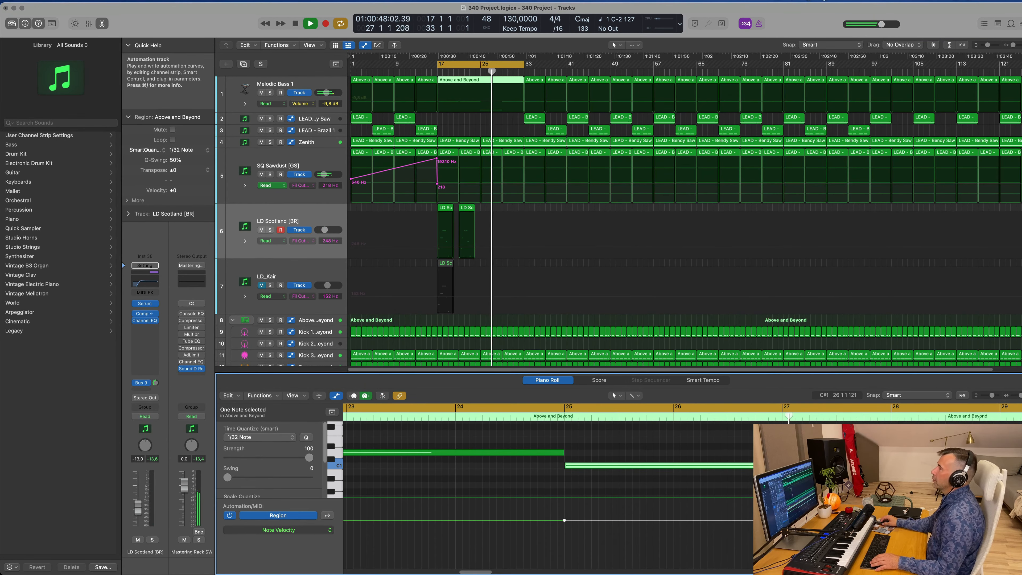
click(472, 60)
scroll(449, 127, down, 1)
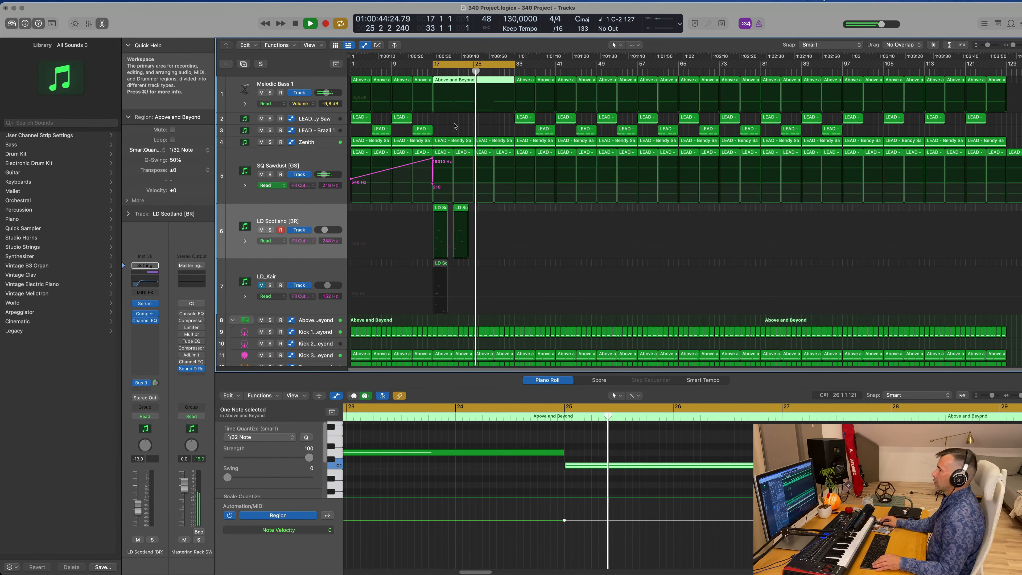
- Try higher pitches for the Melodic Bass 1 note at bar 25, settle it on D1 and replay the loop from bar 17
click(644, 468)
key(alt+Up)
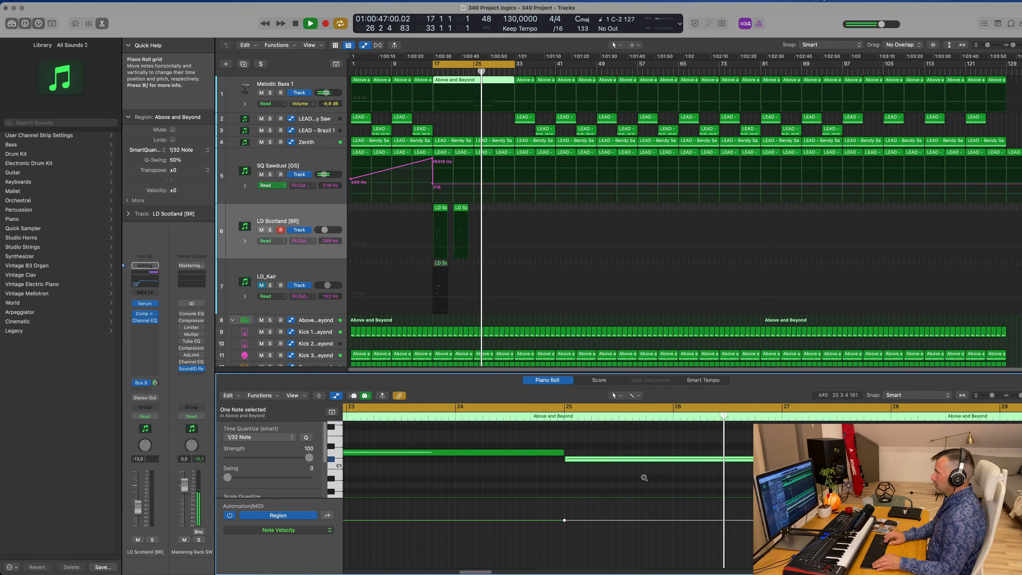
key(alt+Up)
key(alt+Up)
key(alt+Up)
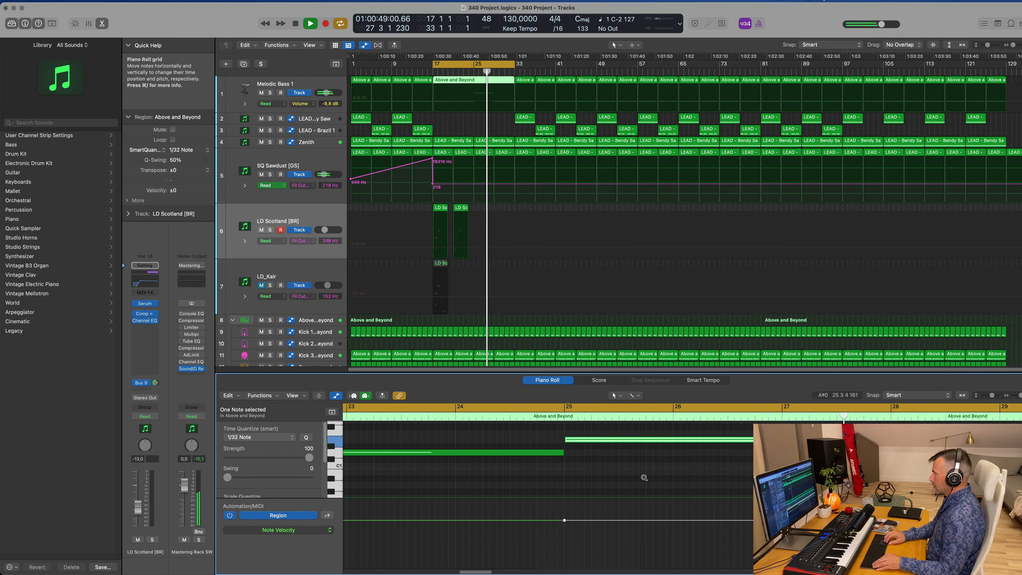
key(alt+Down)
key(alt+Down)
key(space)
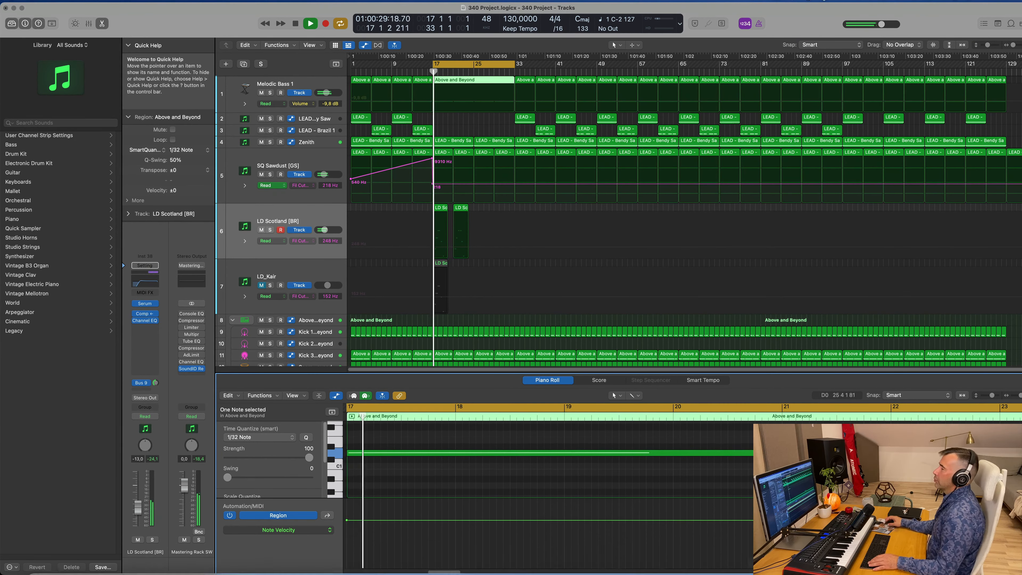